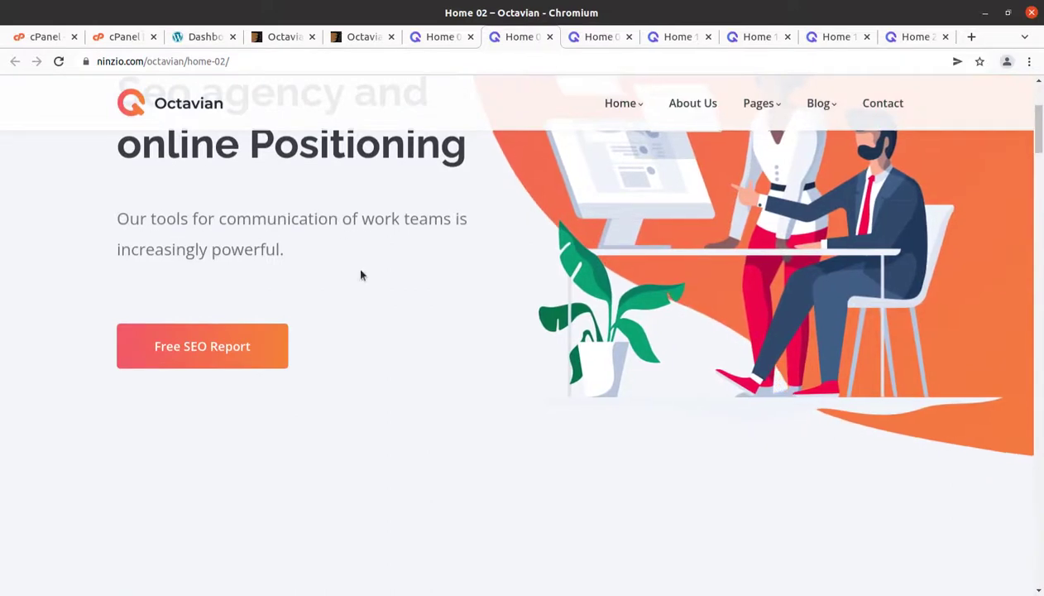
# Scroll through the Home 03, Home 10 and Home 15 demo pages.
pyautogui.click(594, 36)
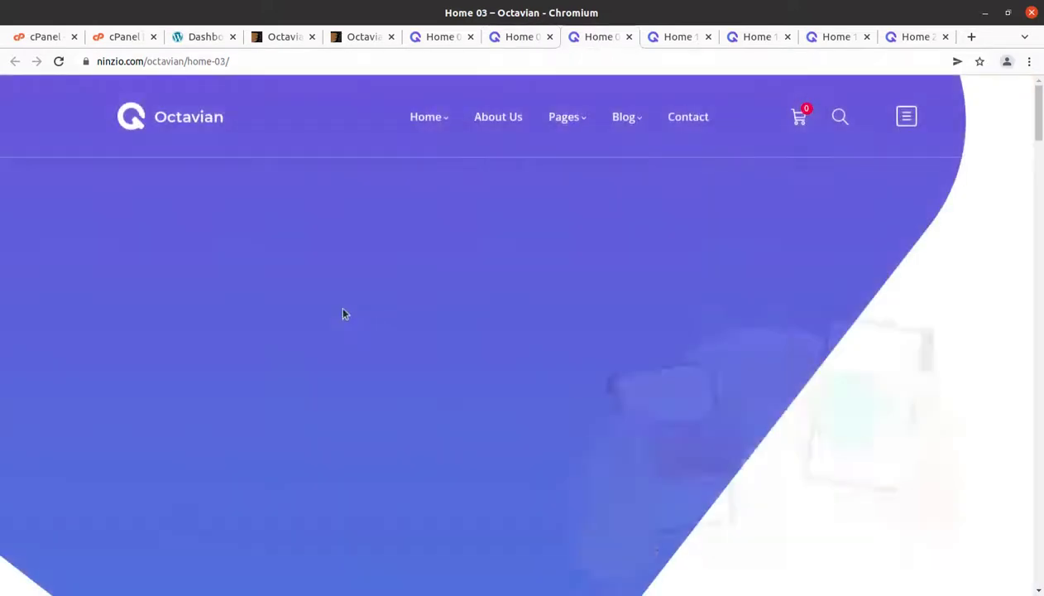
pyautogui.scroll(-2, 334, 305)
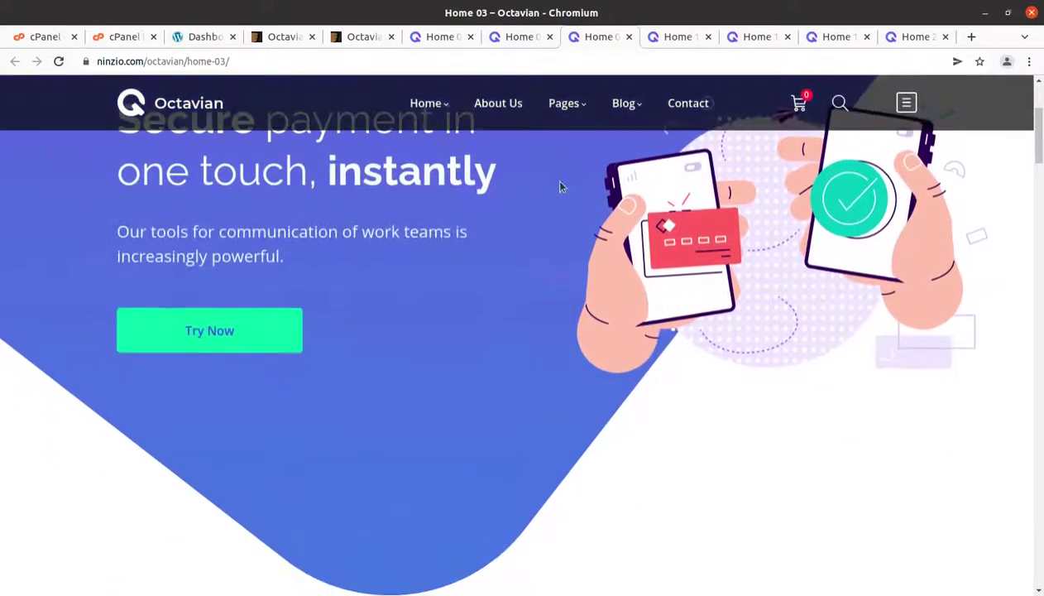
pyautogui.click(666, 37)
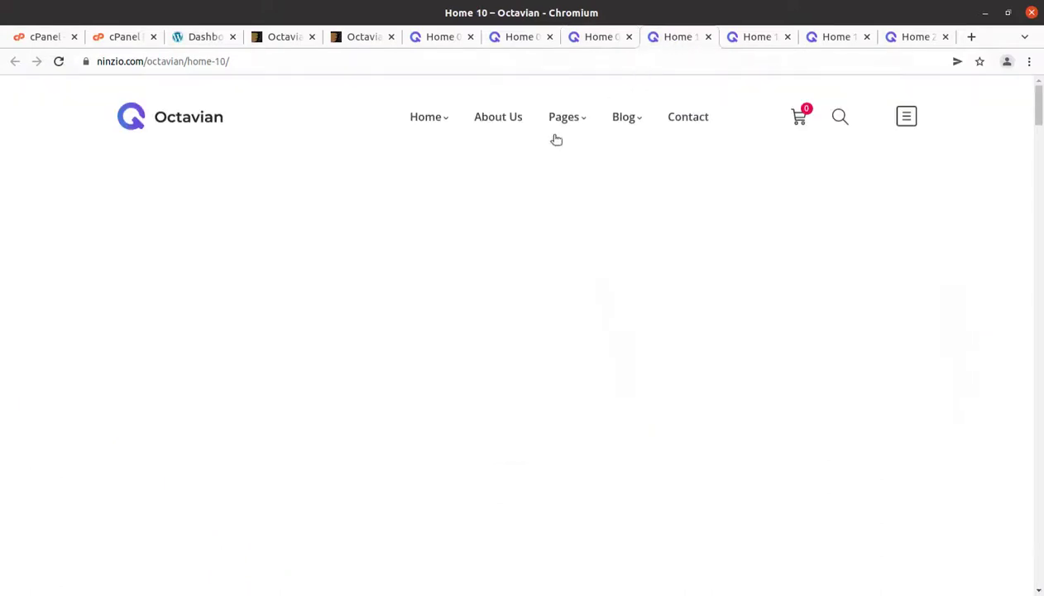
pyautogui.scroll(-6, 371, 307)
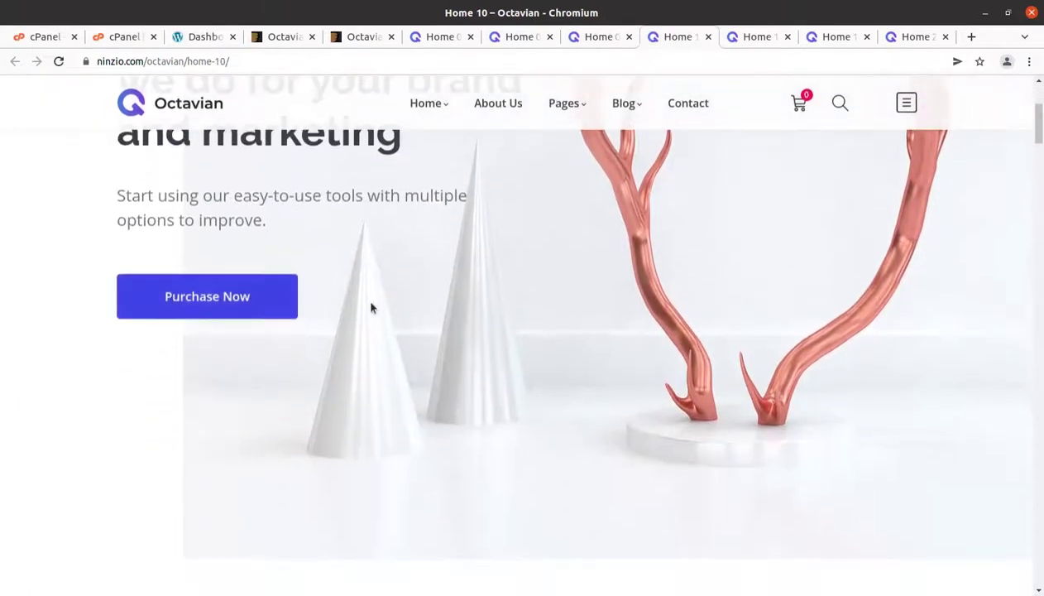
pyautogui.scroll(-2, 370, 302)
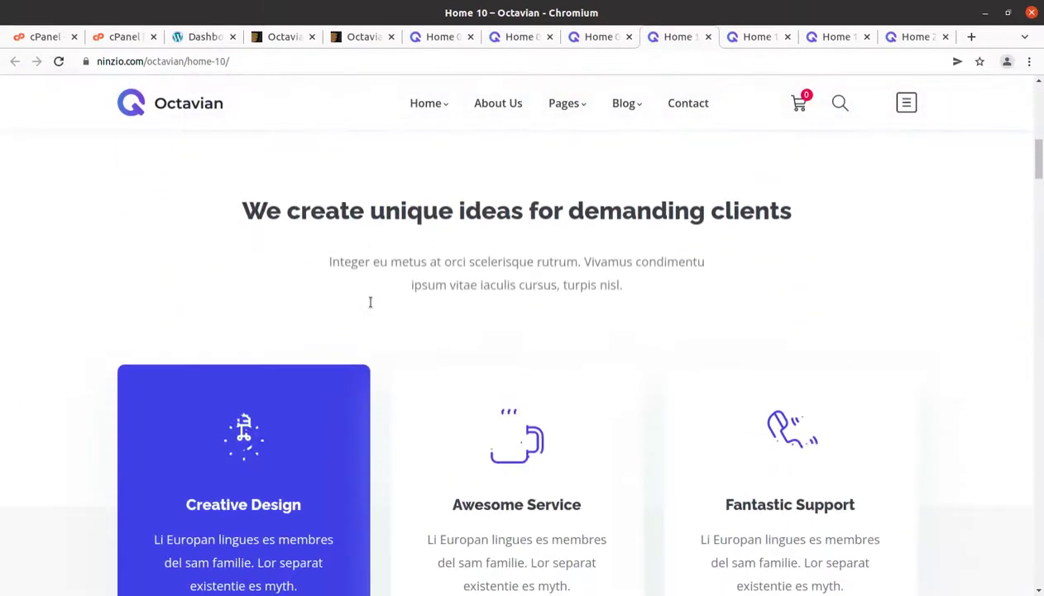
pyautogui.click(743, 39)
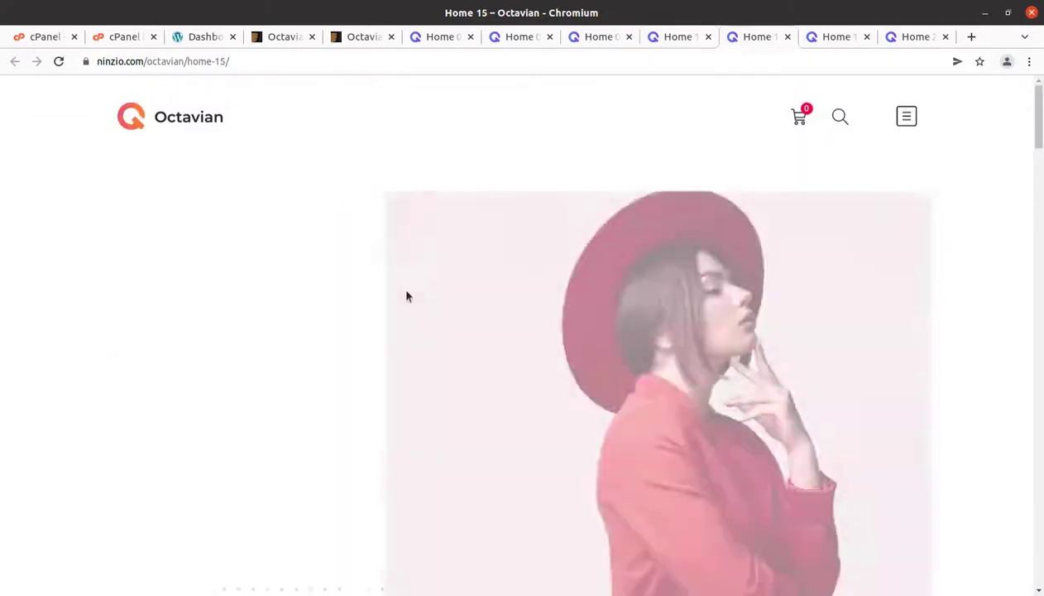
pyautogui.scroll(-1, 406, 295)
pyautogui.scroll(-3, 407, 296)
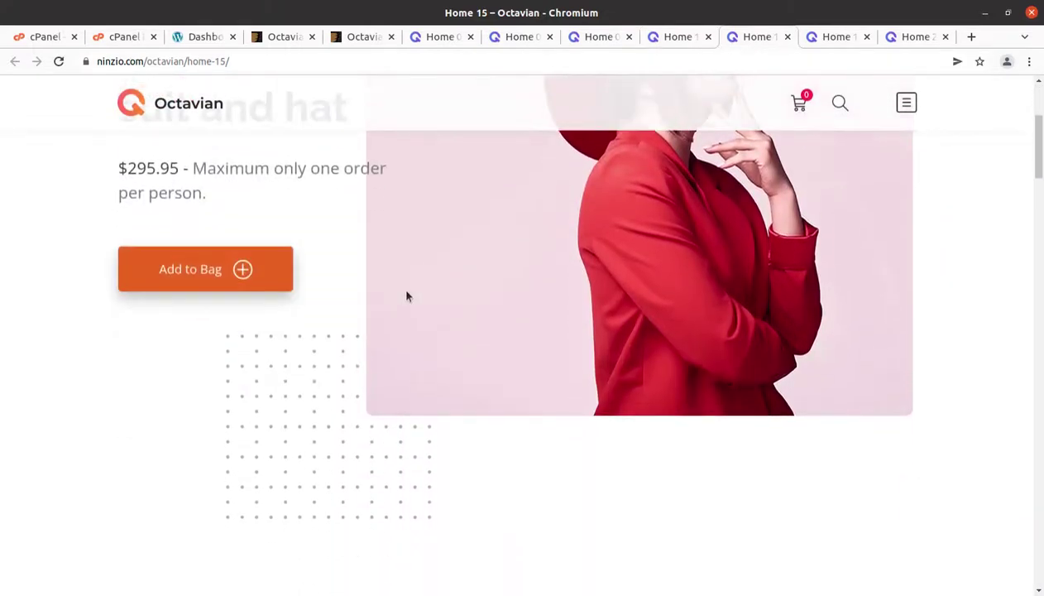
# Scroll through the Home 16 and Home 21 demos, then show the Octavian ThemeForest product page.
pyautogui.click(837, 42)
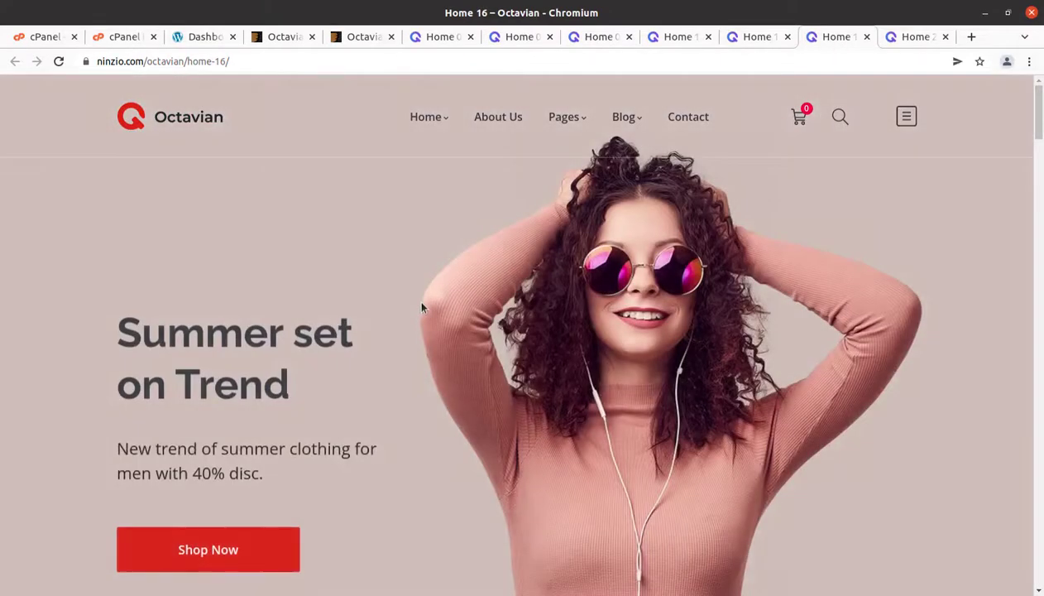
pyautogui.scroll(-3, 421, 308)
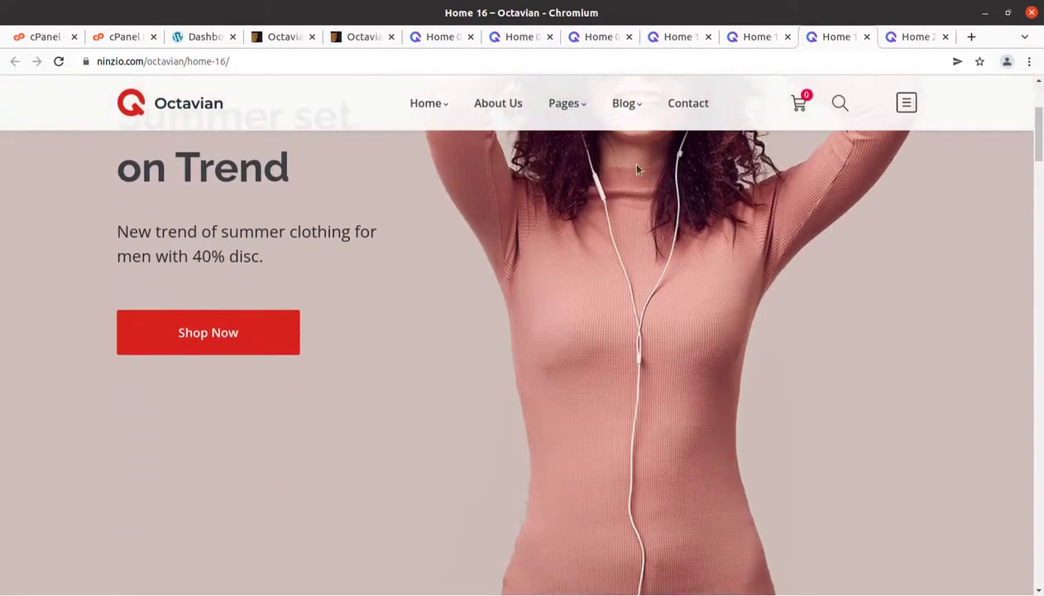
pyautogui.click(905, 38)
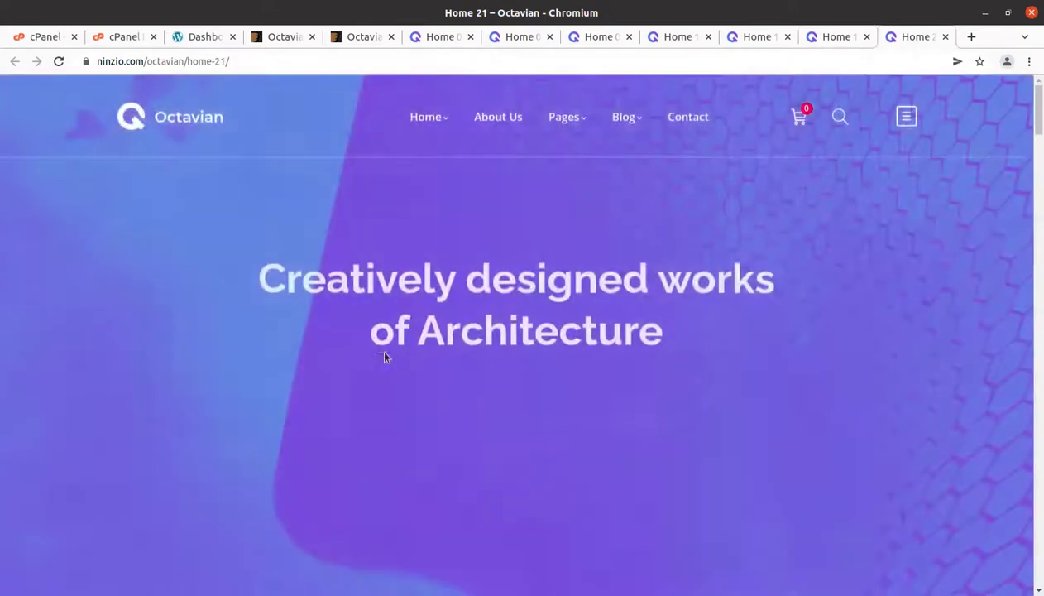
pyautogui.scroll(-3, 384, 357)
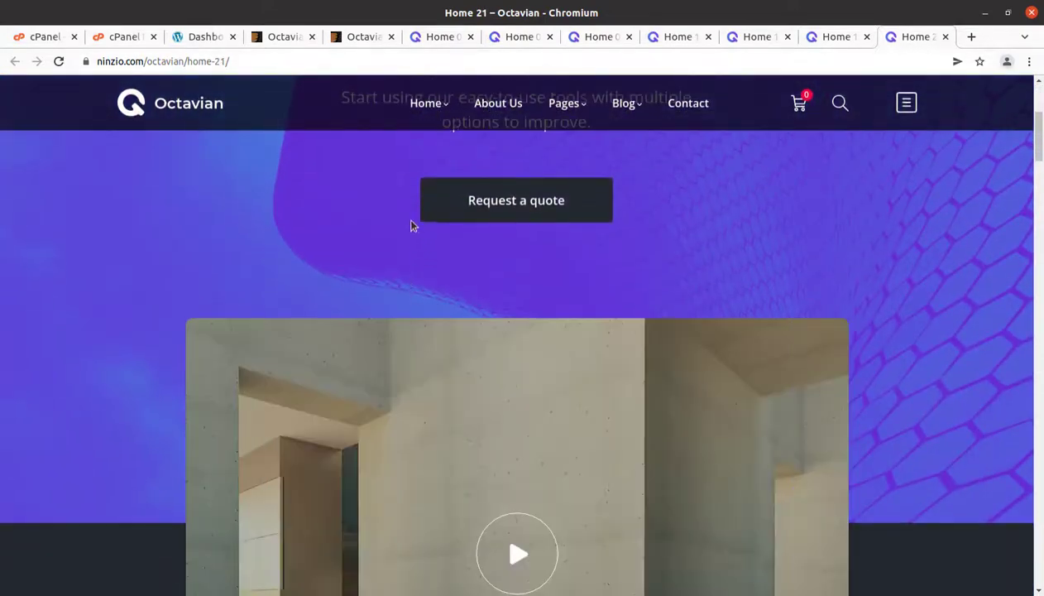
pyautogui.scroll(-5, 198, 359)
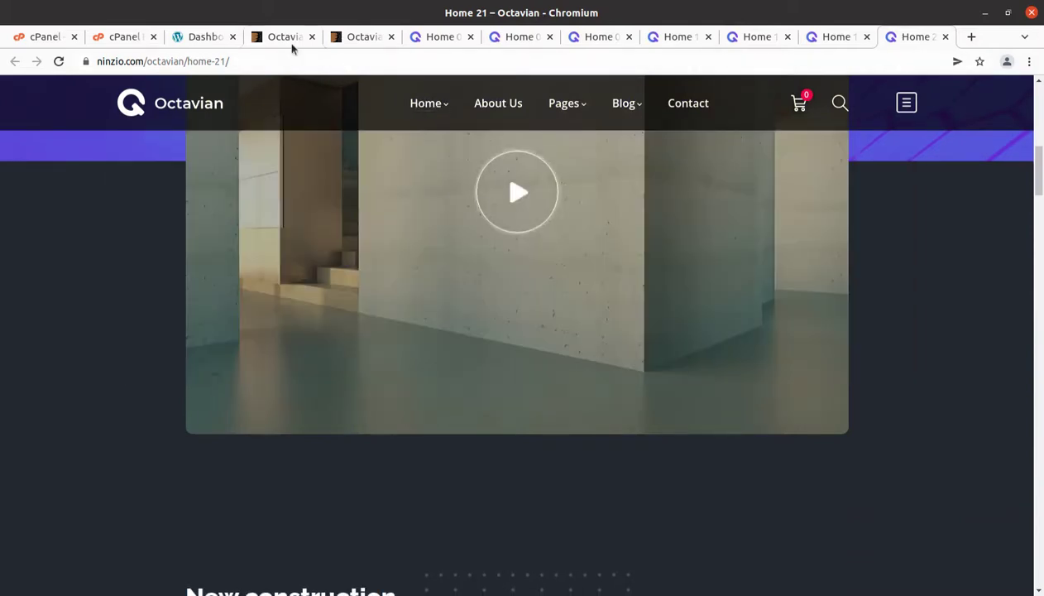
pyautogui.click(282, 37)
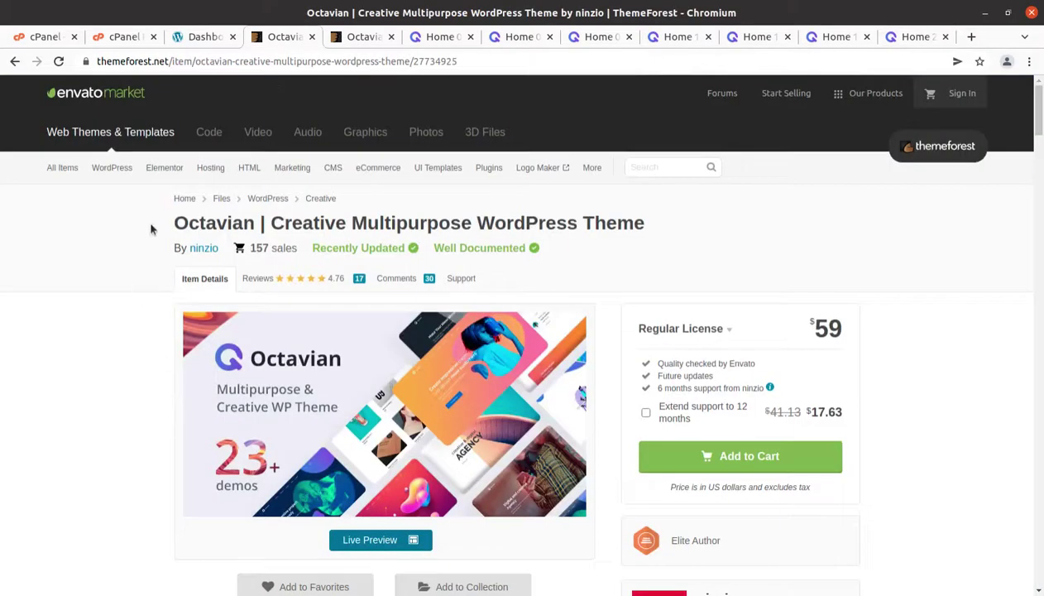
# Highlight the Octavian theme title and scroll down the product page.
pyautogui.moveTo(172, 223); pyautogui.dragTo(652, 232)
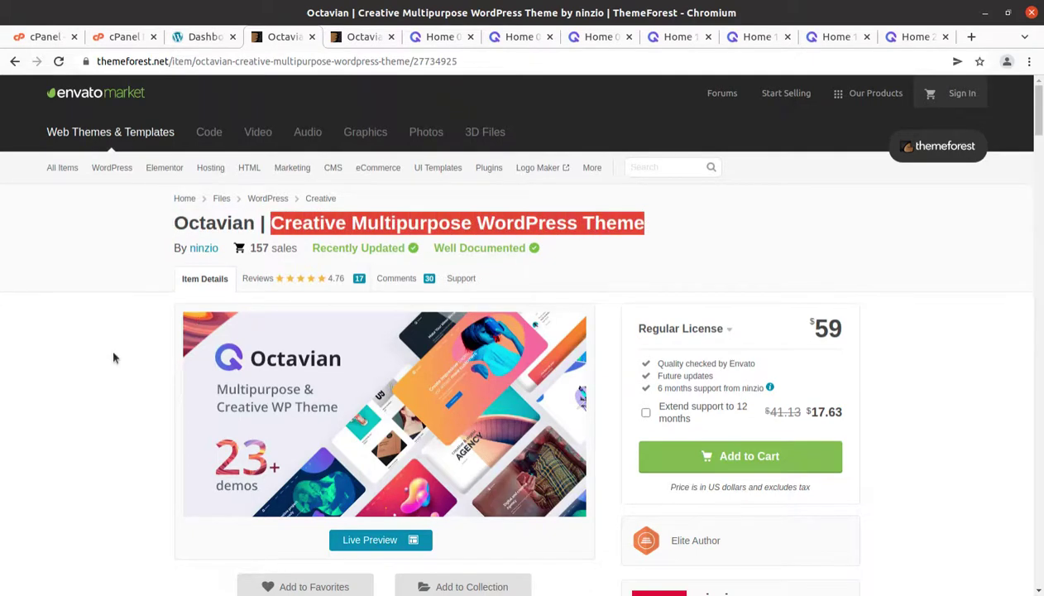
pyautogui.scroll(-2, 114, 357)
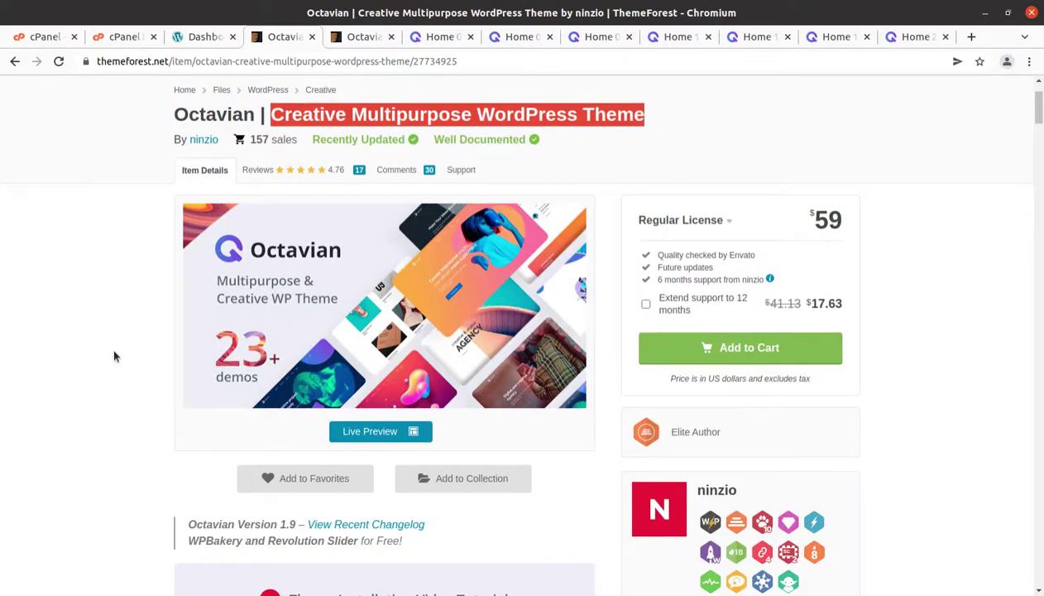
pyautogui.scroll(-1, 104, 358)
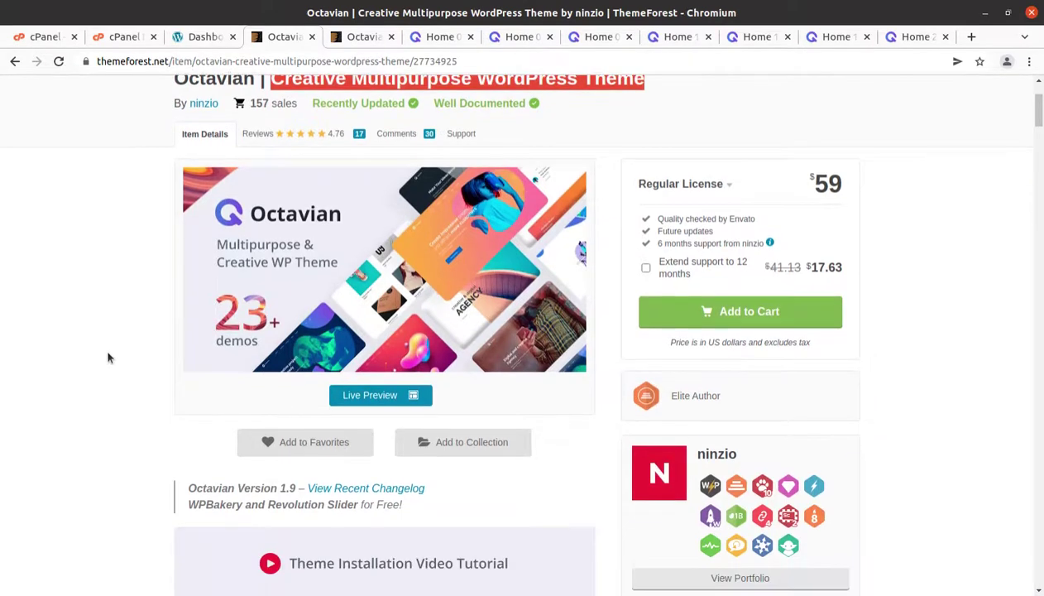
pyautogui.scroll(-4, 108, 357)
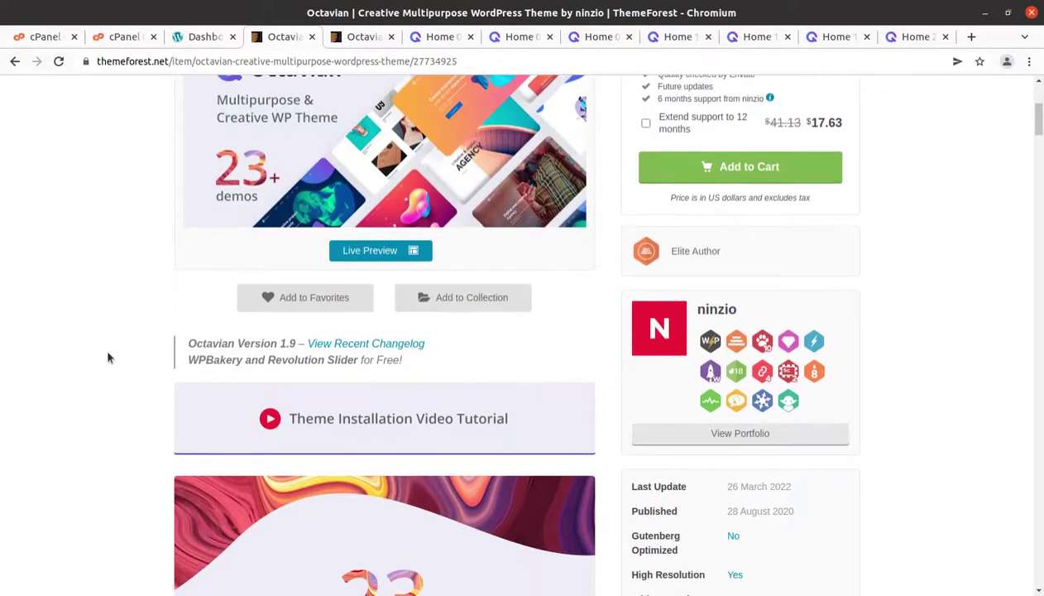
pyautogui.scroll(8, 107, 357)
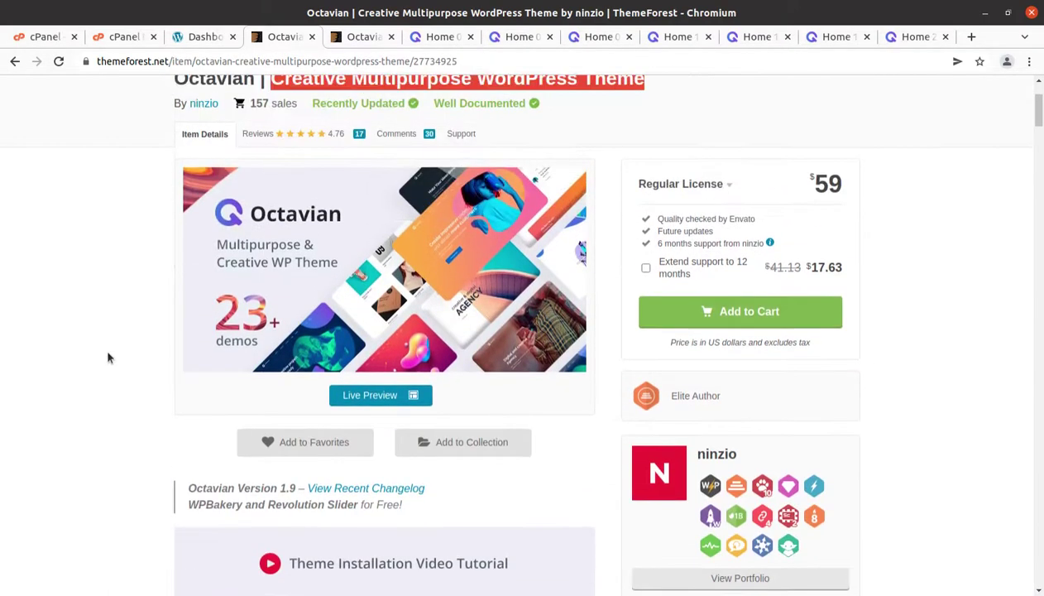
pyautogui.scroll(-5, 137, 393)
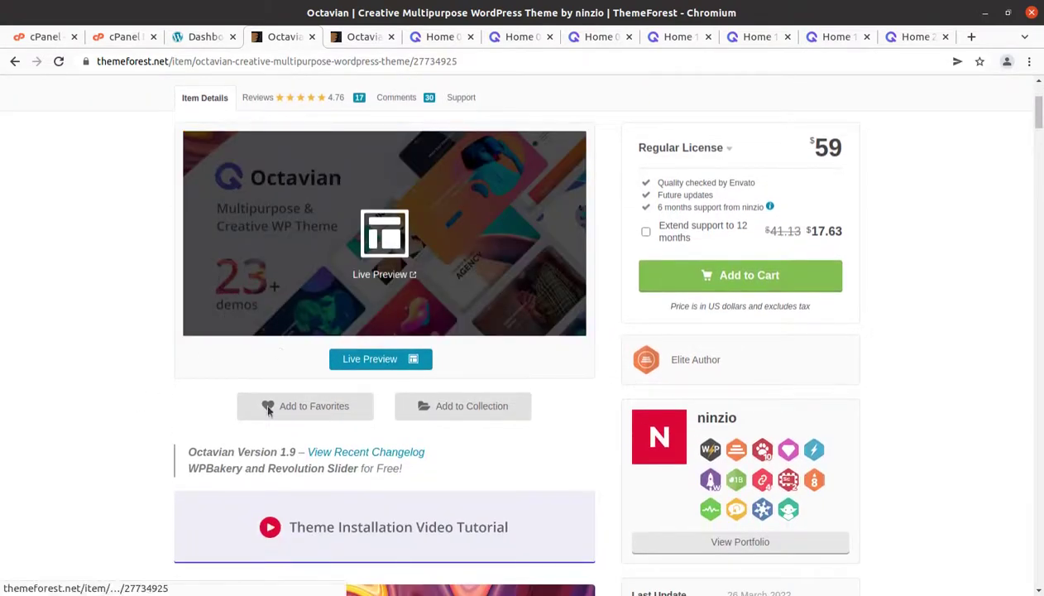
pyautogui.scroll(-4, 542, 487)
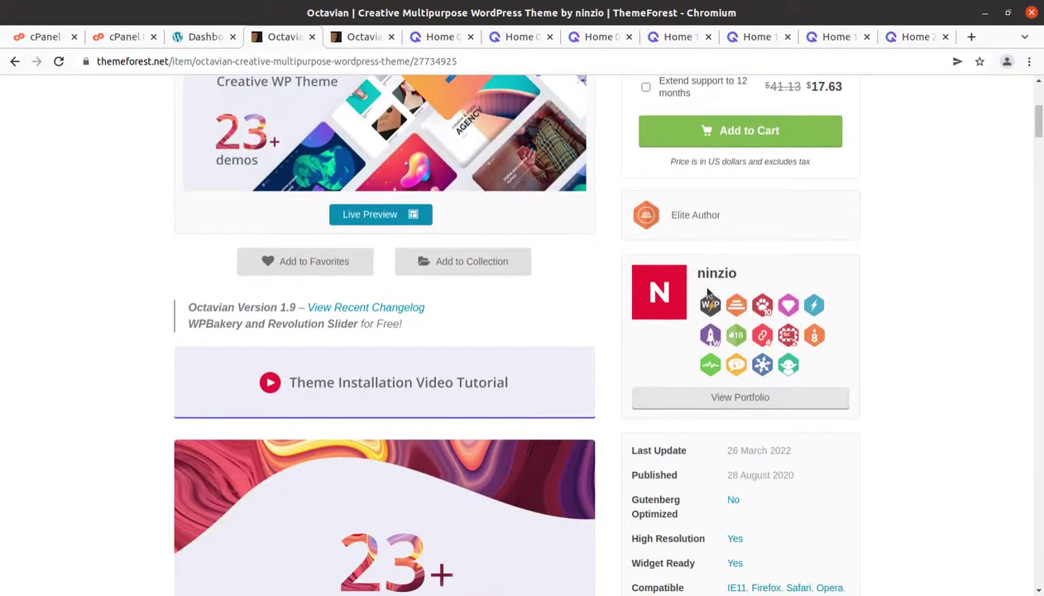
# Highlight the author's name, Elite Author status and the 26 March 2022 update date.
pyautogui.moveTo(694, 275); pyautogui.dragTo(742, 281)
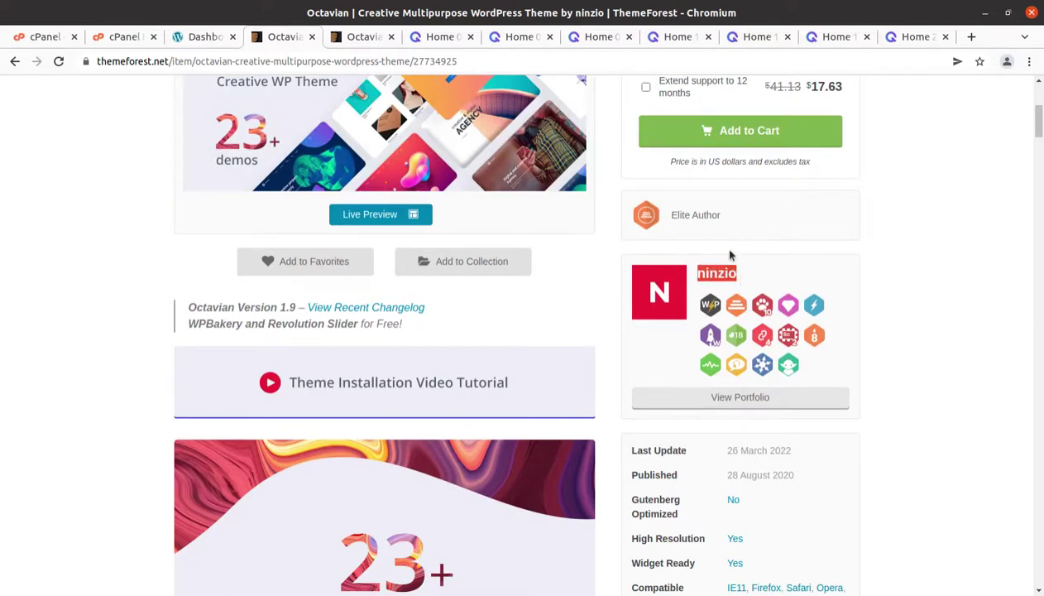
pyautogui.scroll(3, 578, 283)
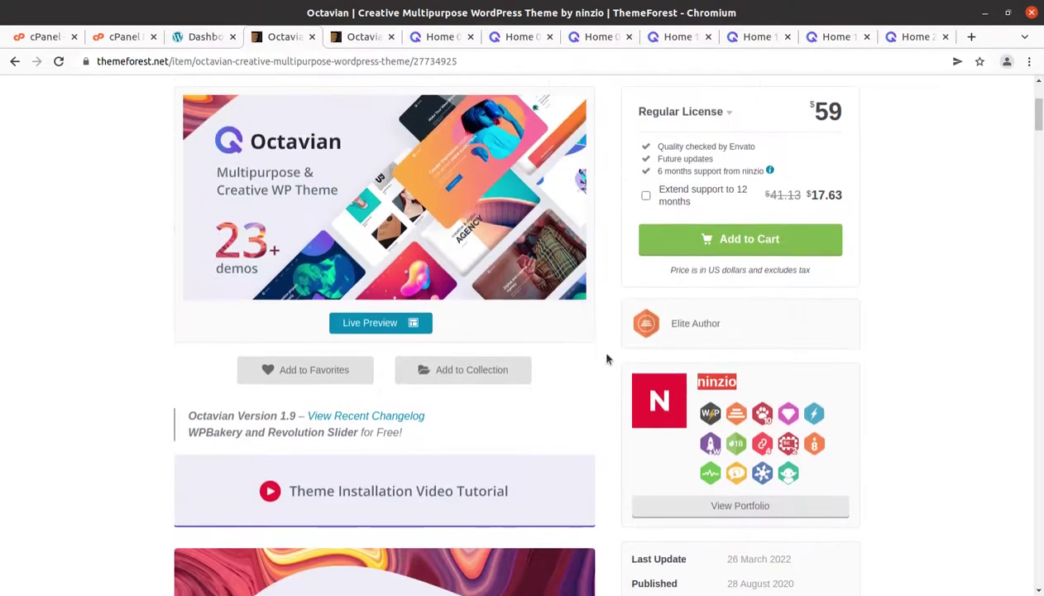
pyautogui.moveTo(721, 323); pyautogui.dragTo(672, 325)
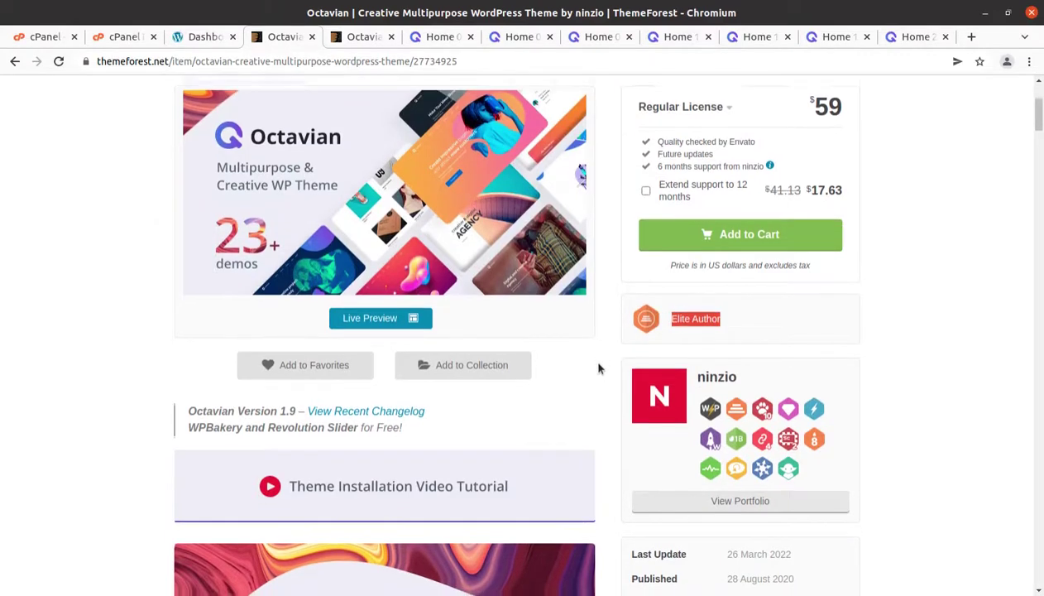
pyautogui.scroll(-4, 600, 368)
pyautogui.moveTo(827, 440); pyautogui.dragTo(728, 444)
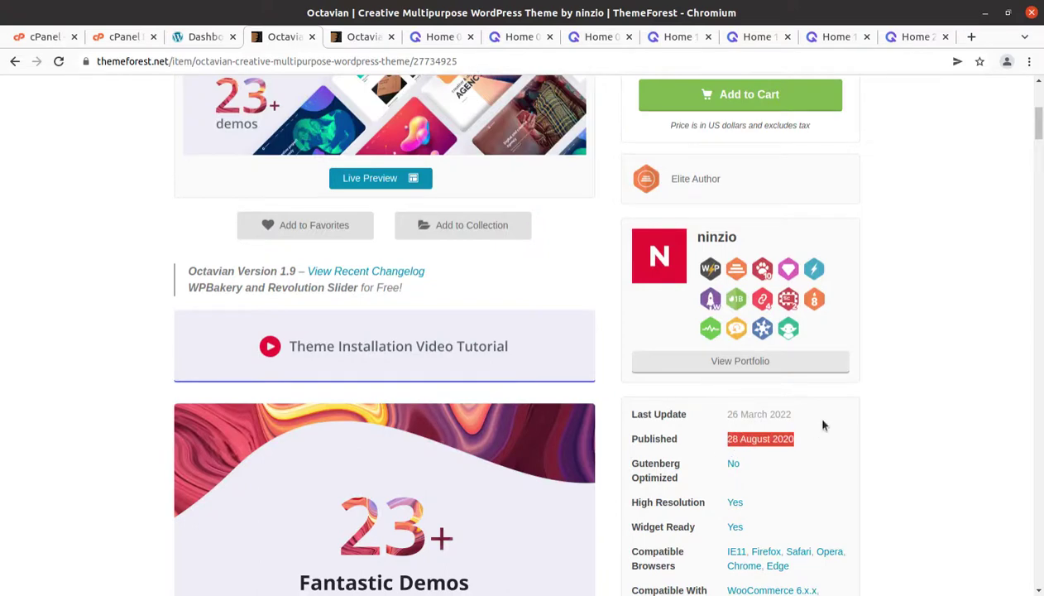
pyautogui.moveTo(823, 425); pyautogui.dragTo(730, 414)
# Scroll the demo thumbnails down to Revolution Slider Inside, then view the Home 01 demo.
pyautogui.scroll(-5, 728, 413)
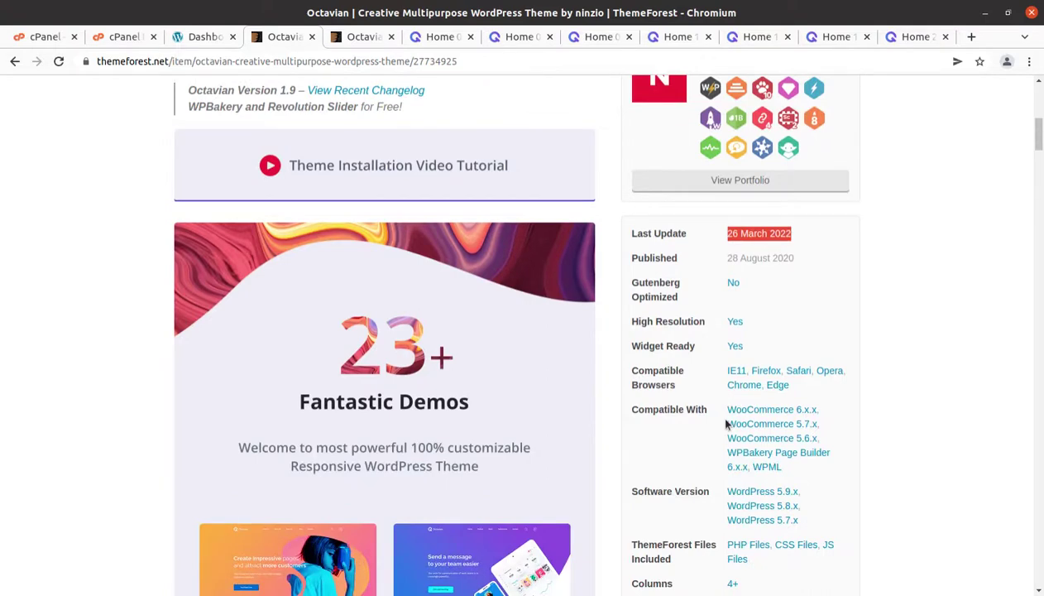
pyautogui.scroll(-4, 724, 423)
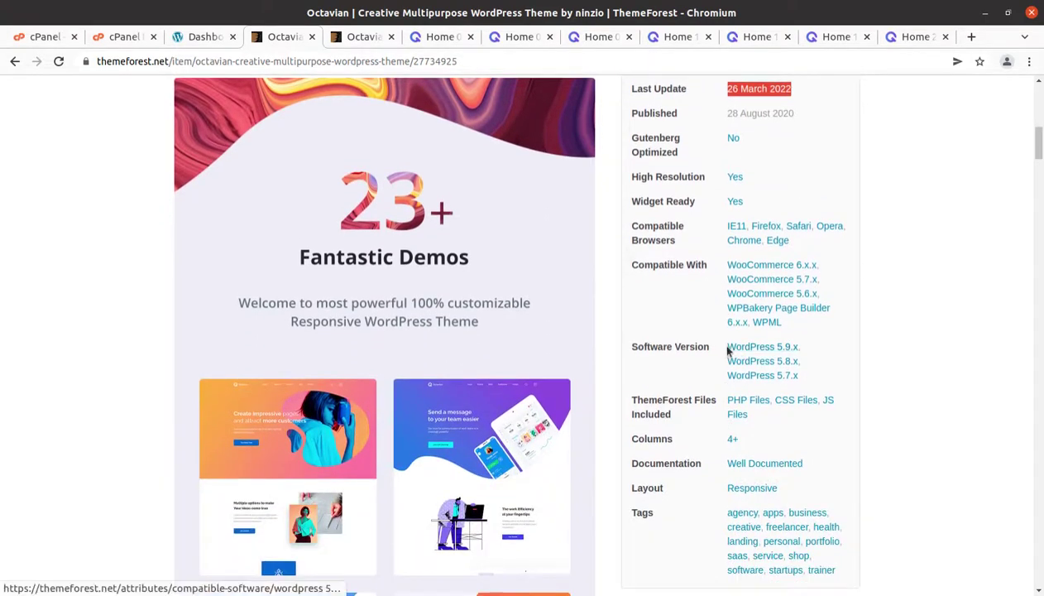
pyautogui.scroll(-10, 649, 386)
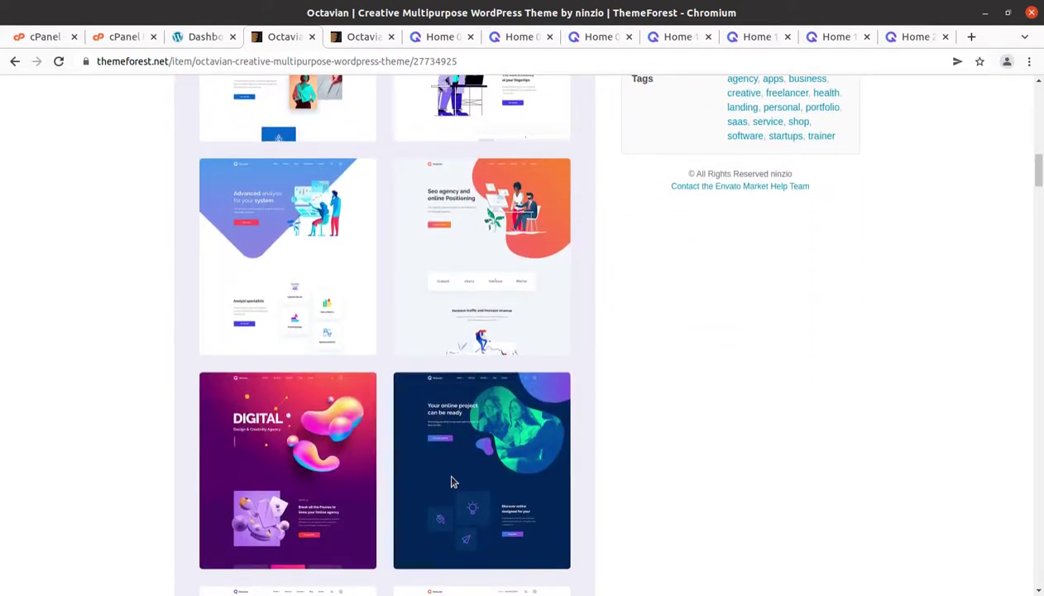
pyautogui.scroll(-15, 393, 476)
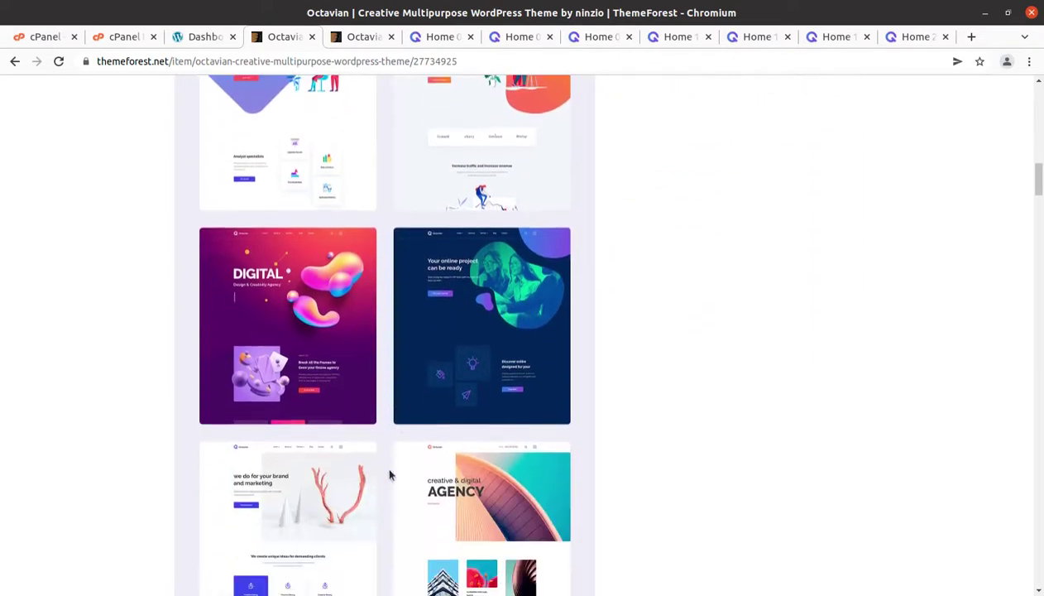
pyautogui.scroll(-20, 363, 467)
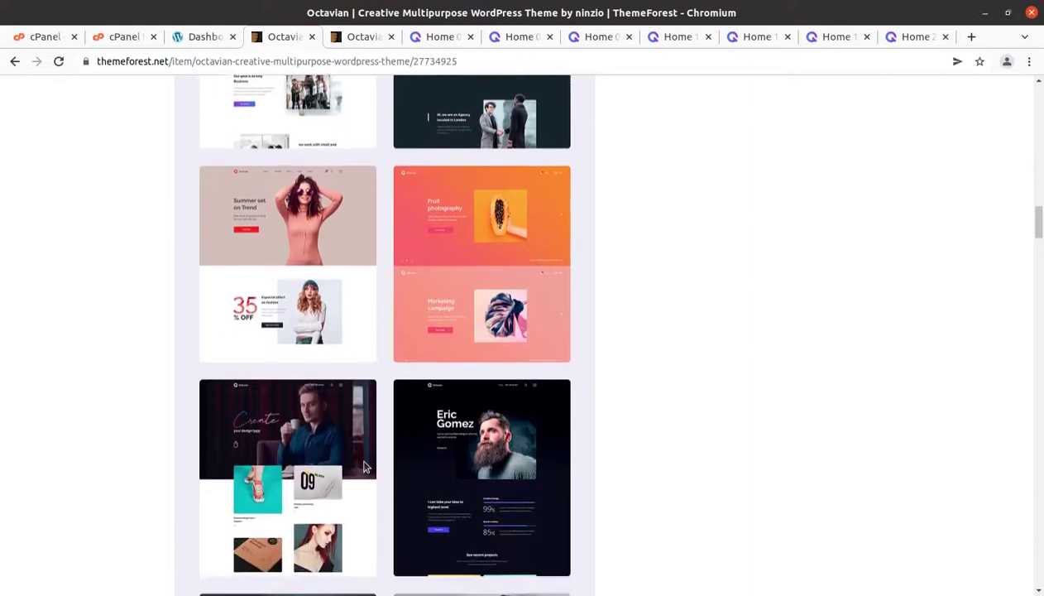
pyautogui.scroll(-18, 363, 467)
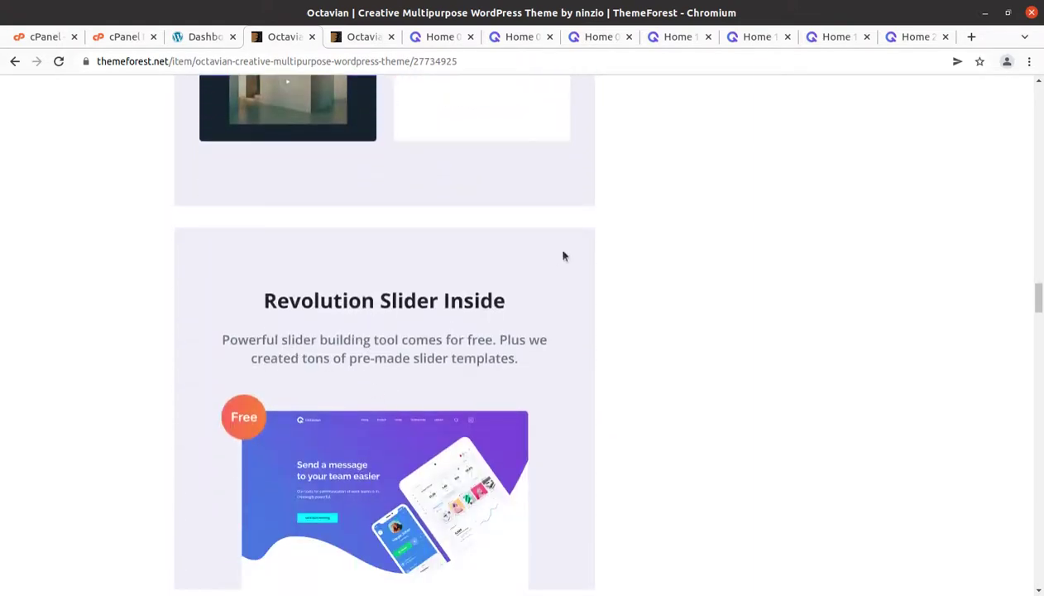
pyautogui.click(440, 38)
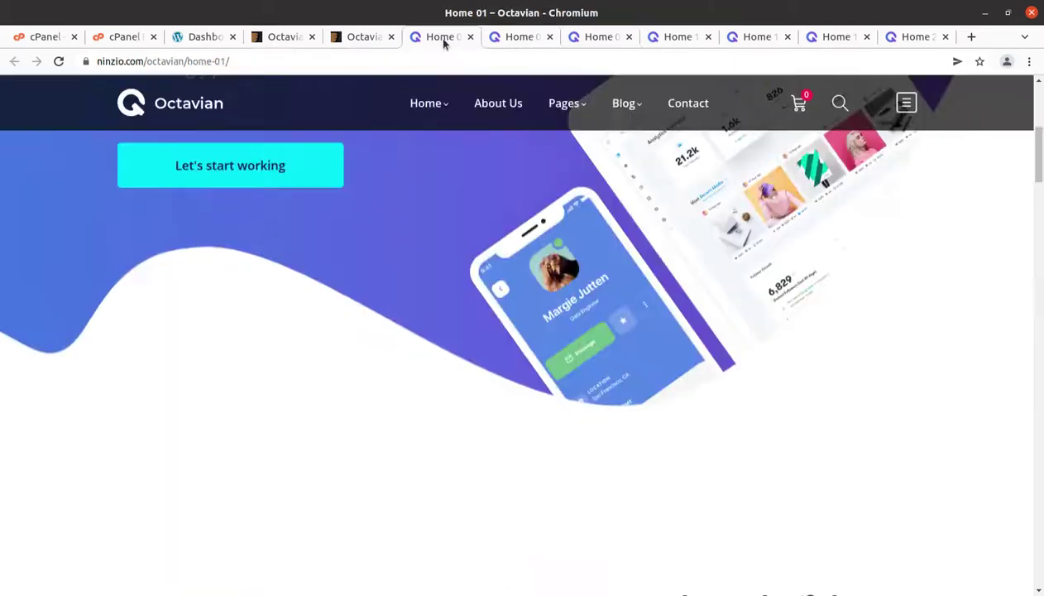
# Flip through the Home 02, Home 03 and Home 10 demos, then return to the ThemeForest preview.
pyautogui.click(498, 38)
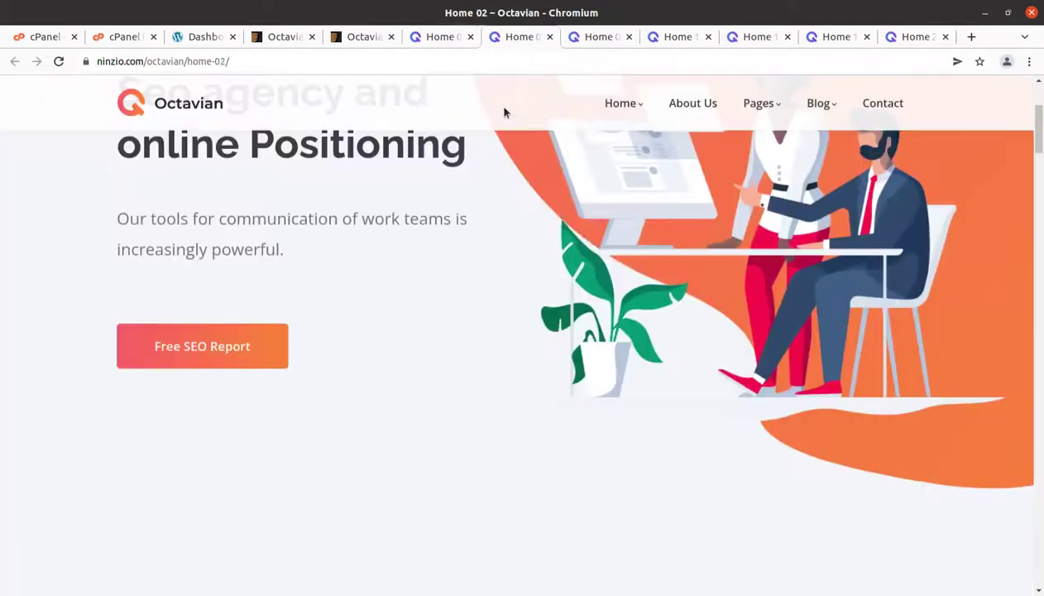
pyautogui.scroll(2, 499, 417)
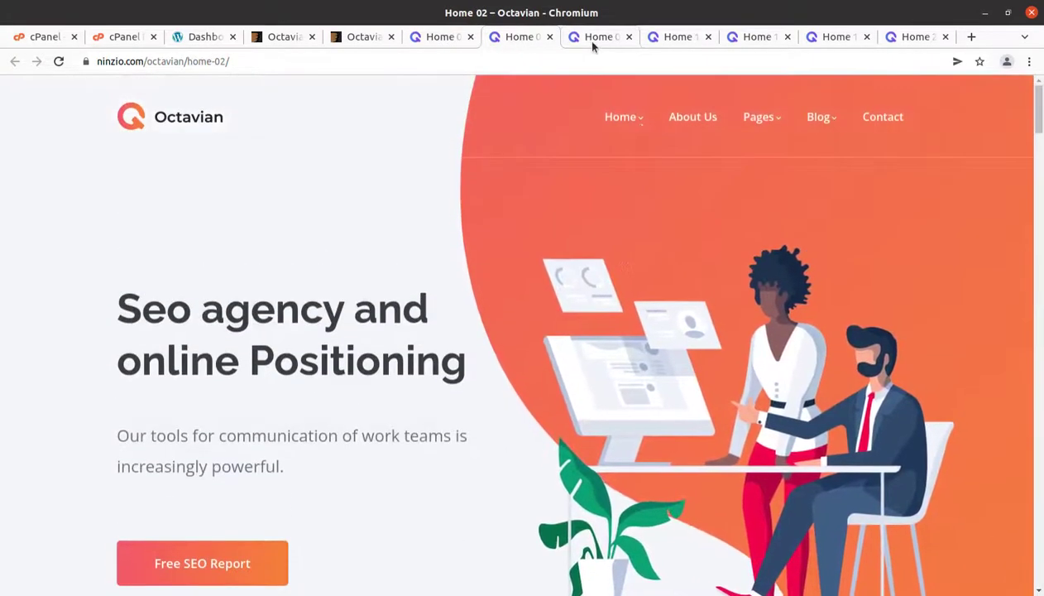
pyautogui.click(589, 38)
pyautogui.click(679, 38)
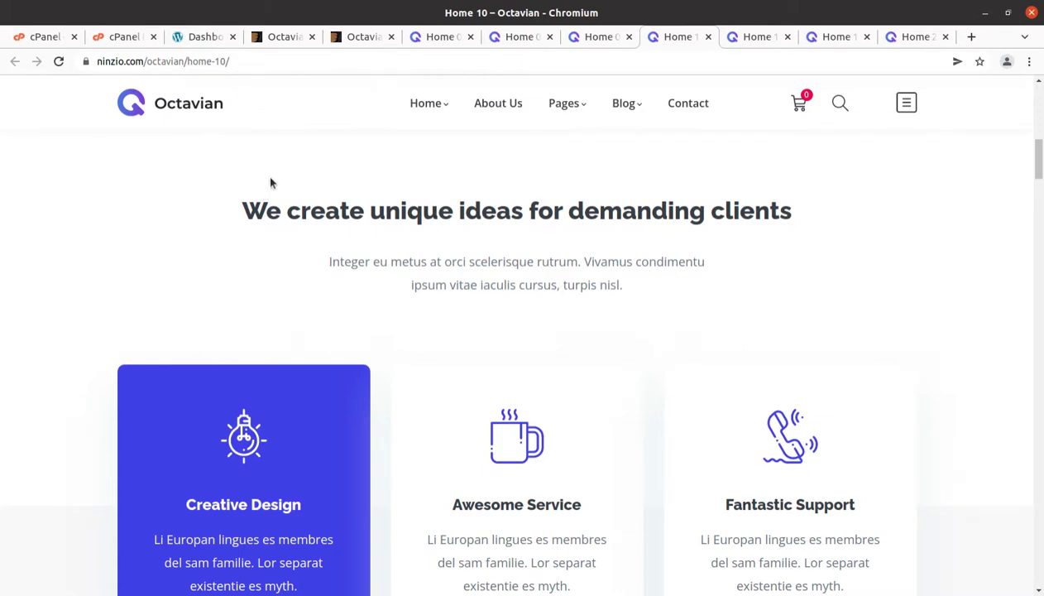
pyautogui.click(349, 46)
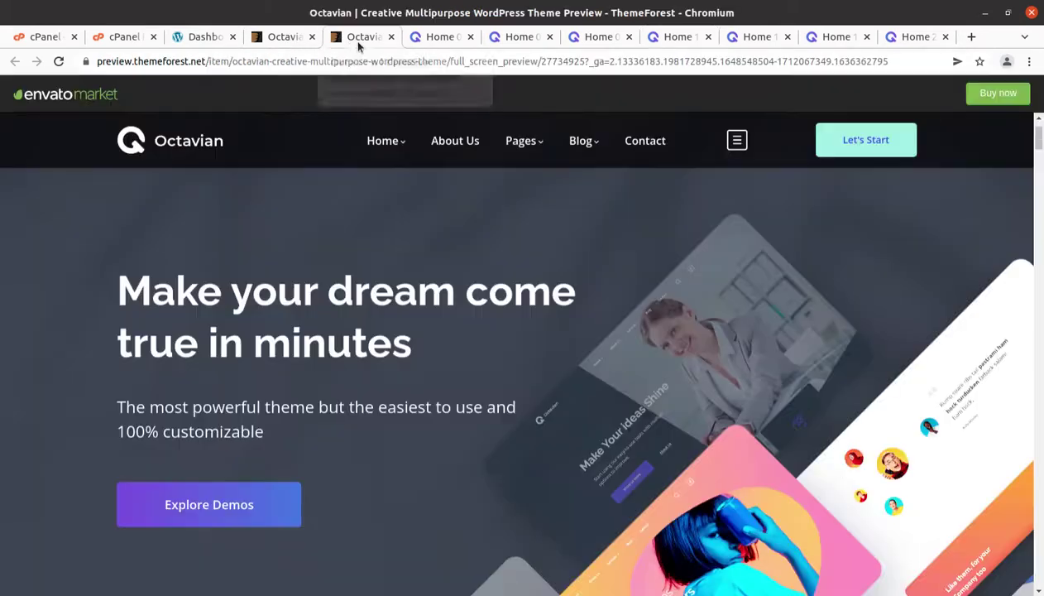
# Load the Home 16 'Summer set on Trend' demo from the Home mega menu, then go to the WordPress dashboard.
pyautogui.moveTo(370, 134)
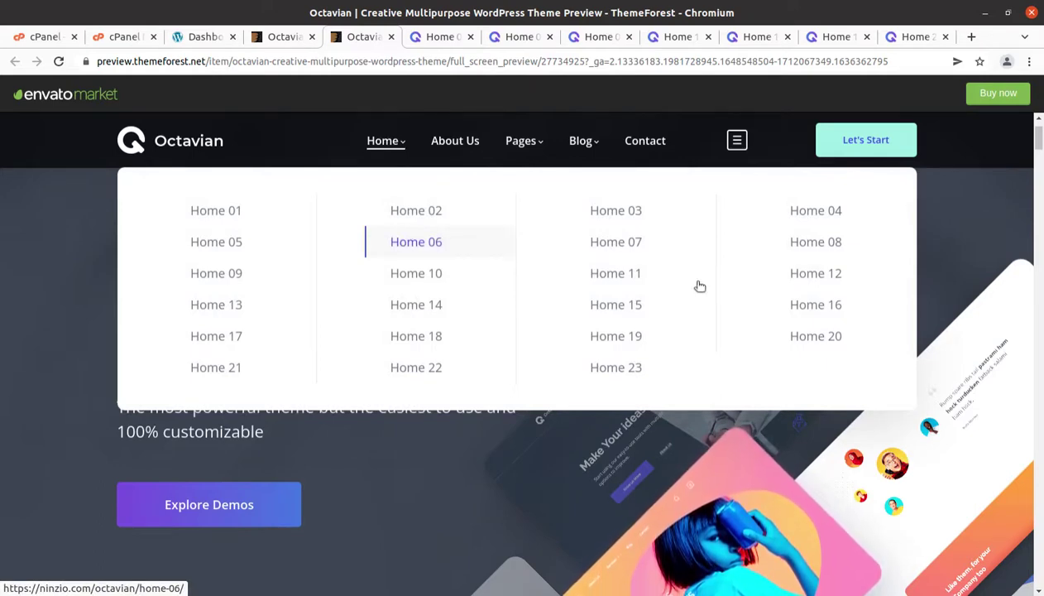
pyautogui.click(802, 306)
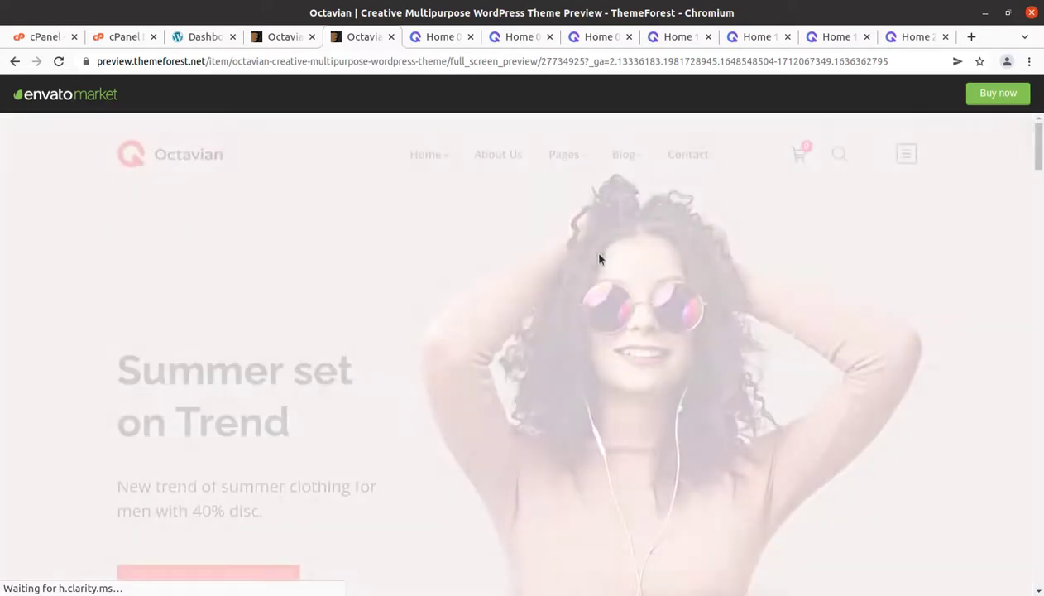
pyautogui.scroll(-2, 477, 321)
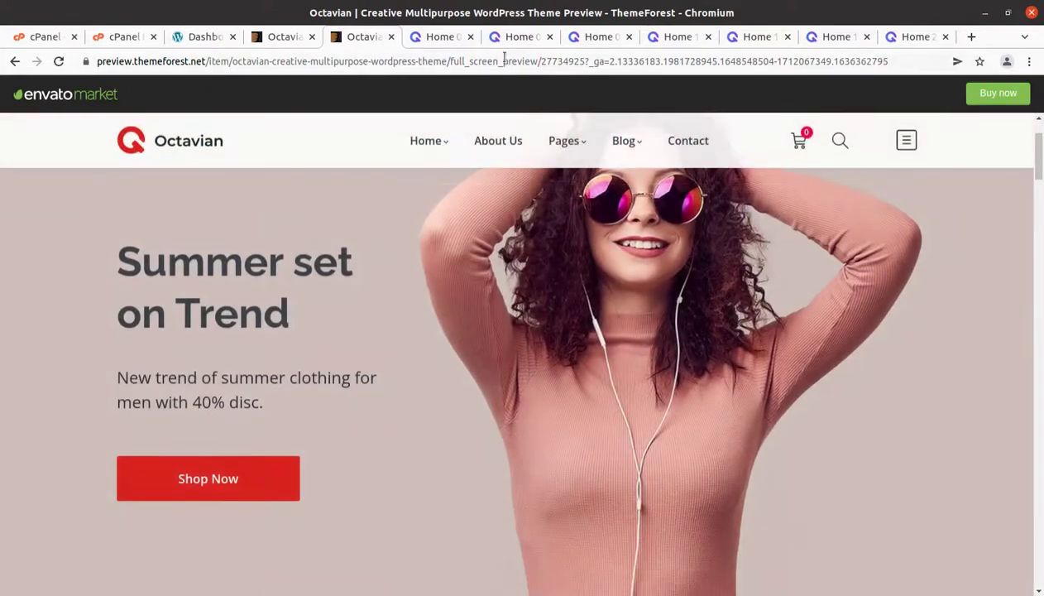
pyautogui.moveTo(426, 140)
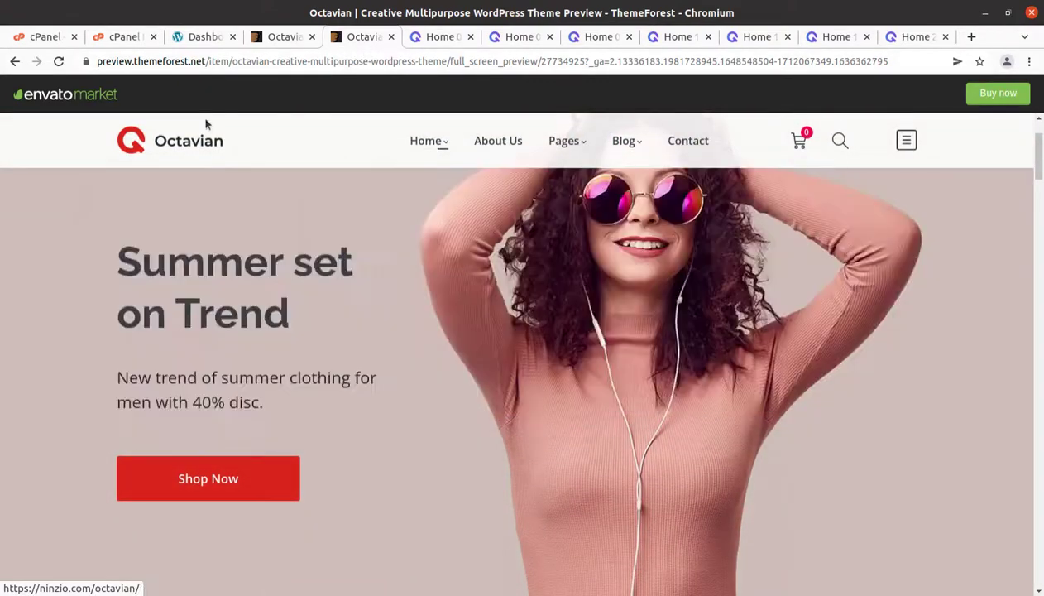
pyautogui.click(213, 43)
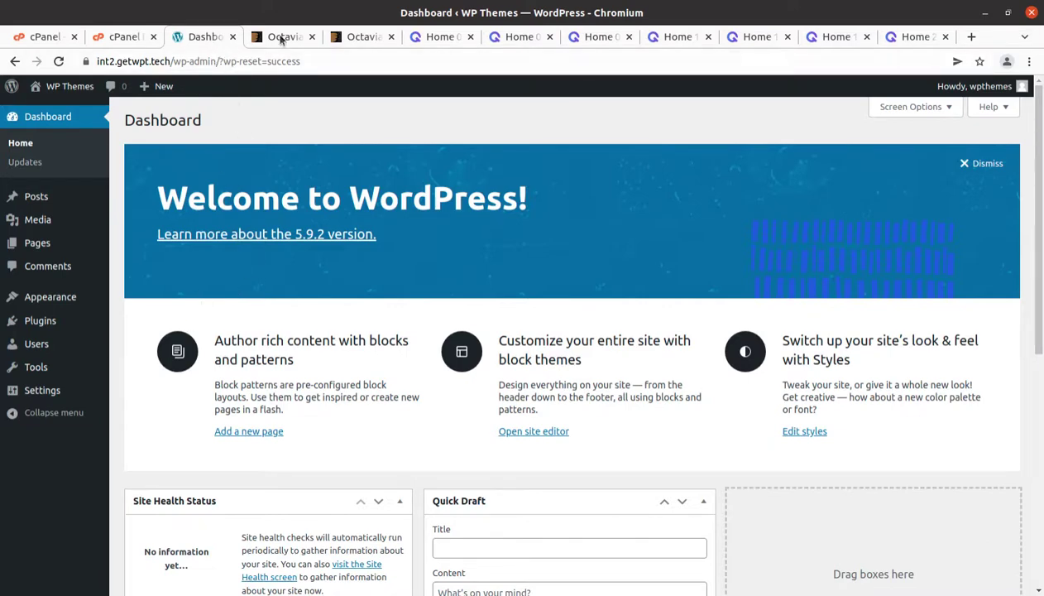
pyautogui.scroll(-10, 196, 409)
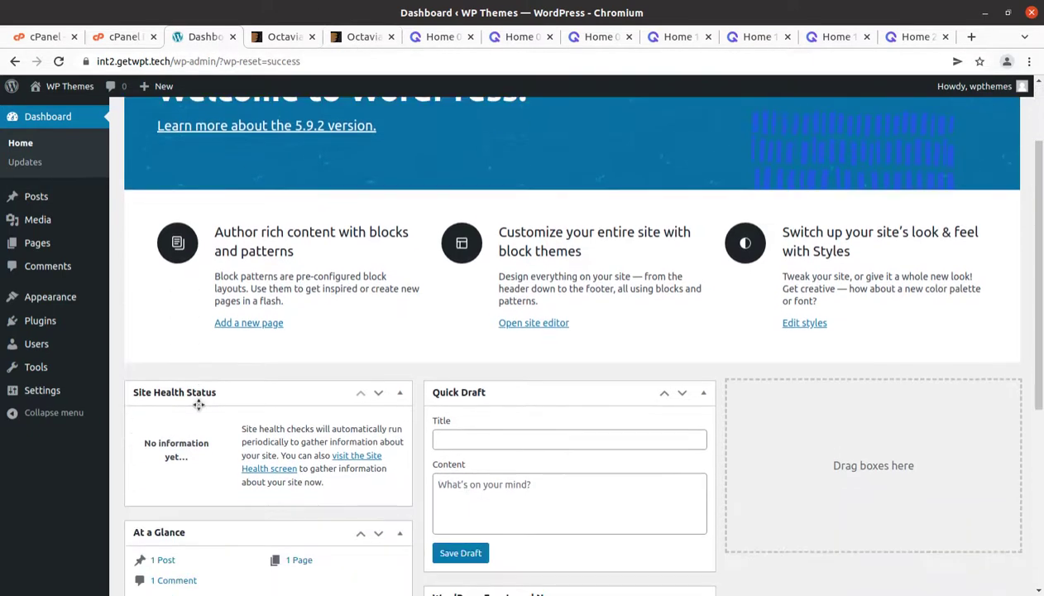
pyautogui.scroll(10, 198, 409)
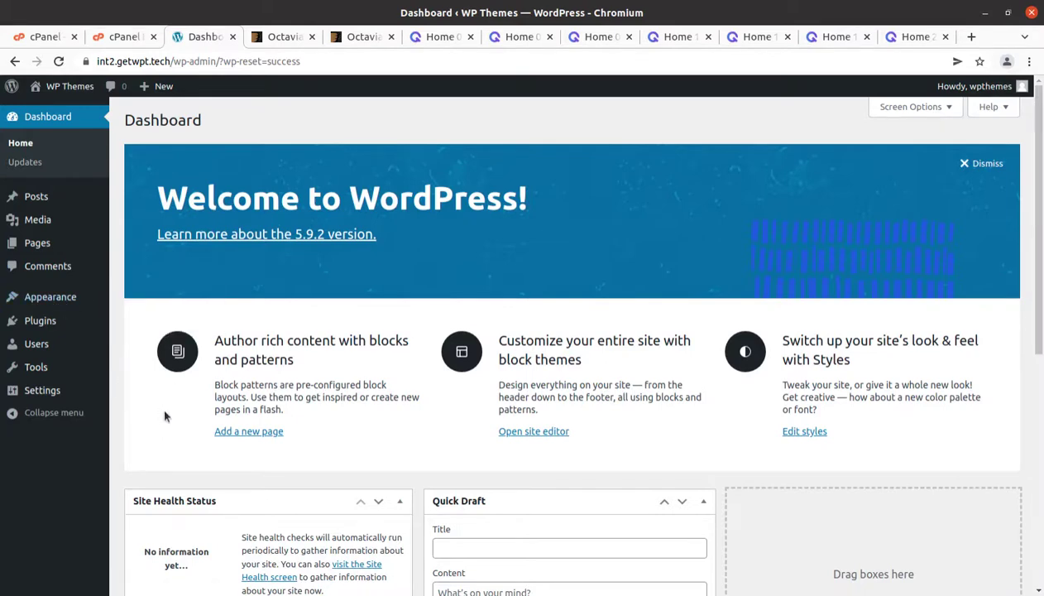
pyautogui.moveTo(69, 303)
pyautogui.scroll(-4, 135, 405)
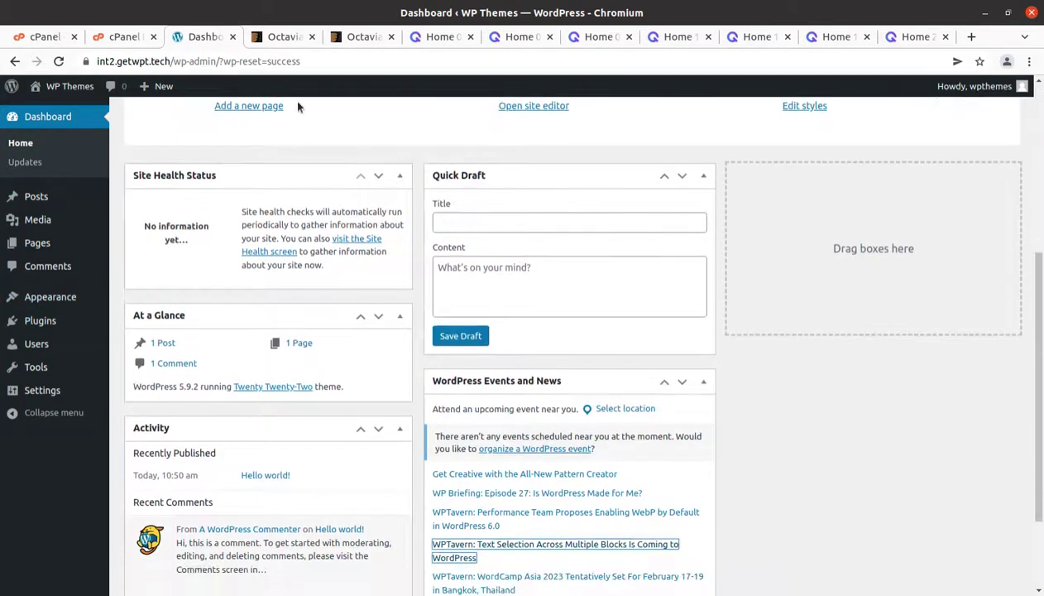
pyautogui.click(284, 37)
pyautogui.click(353, 42)
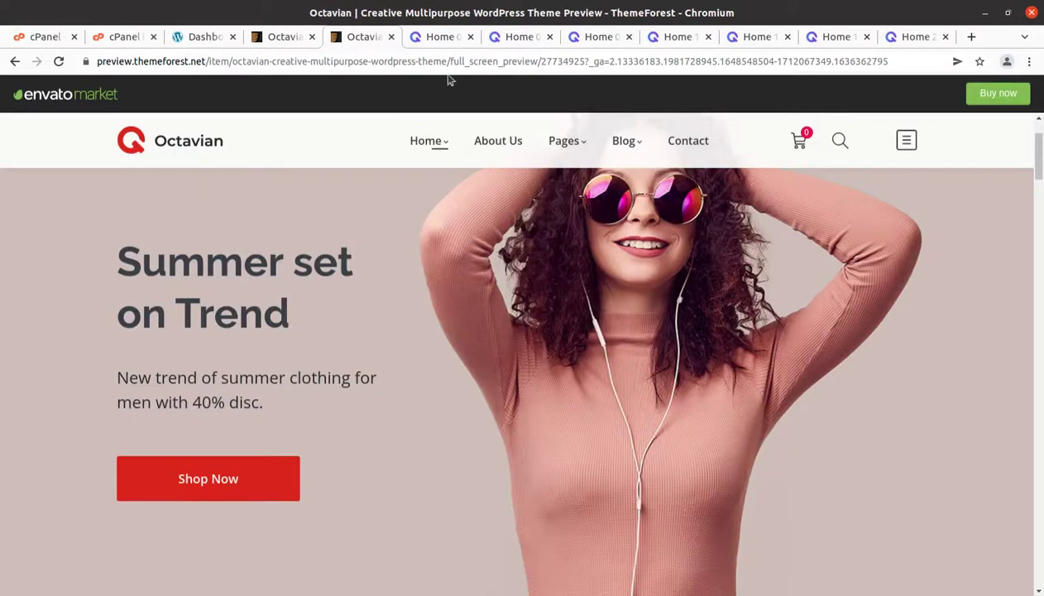
pyautogui.click(443, 38)
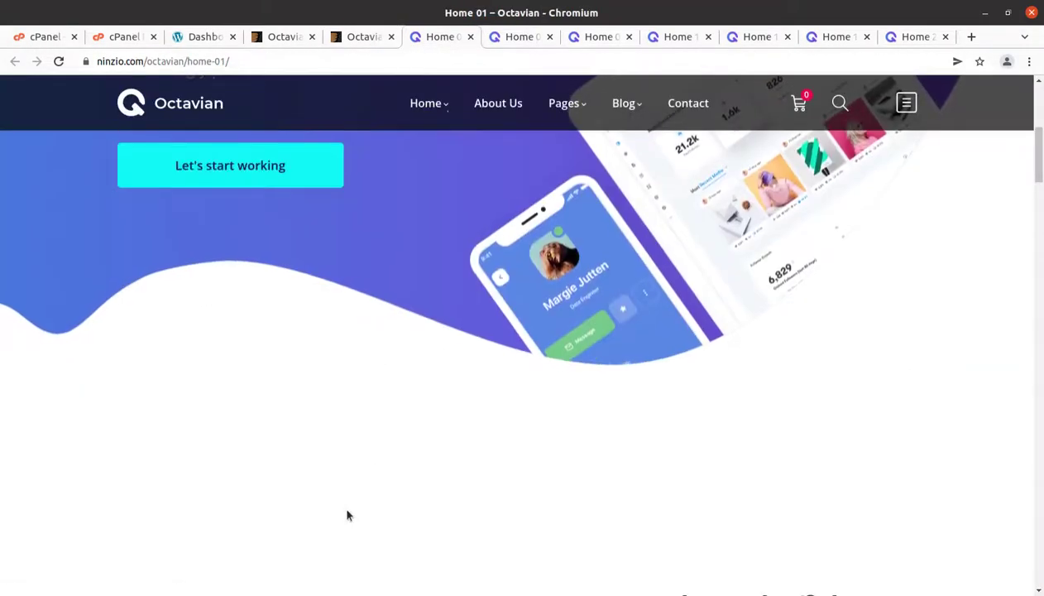
pyautogui.scroll(3, 348, 515)
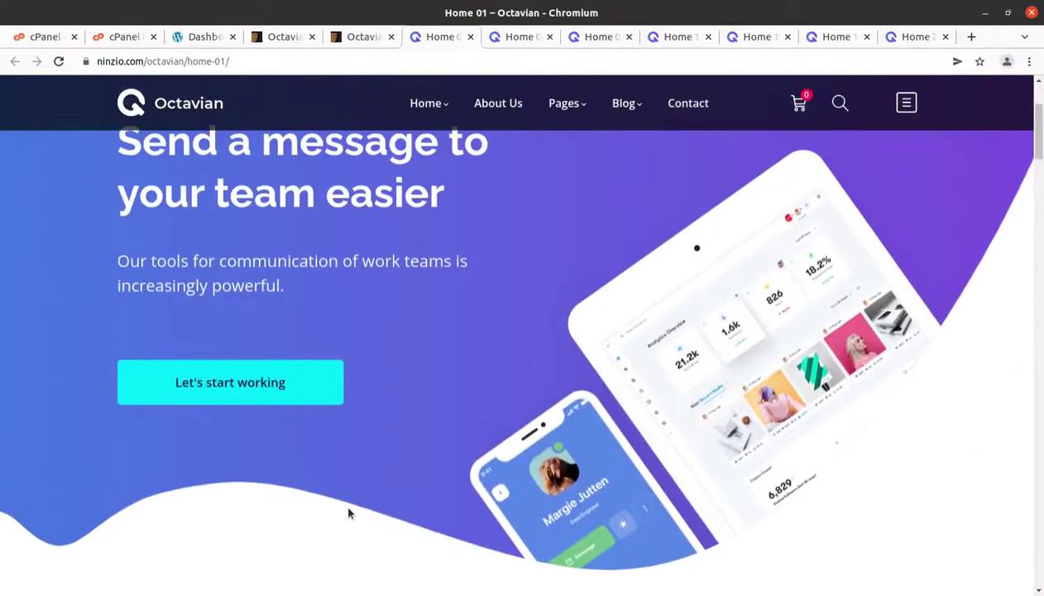
pyautogui.click(199, 37)
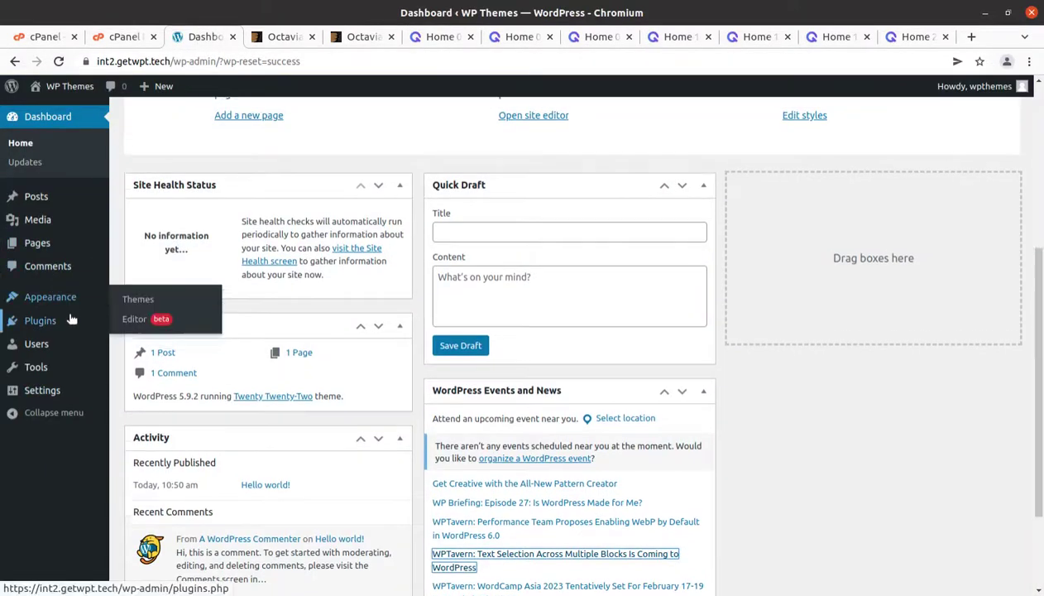
pyautogui.scroll(3, 50, 321)
pyautogui.scroll(1, 117, 312)
pyautogui.scroll(-4, 116, 297)
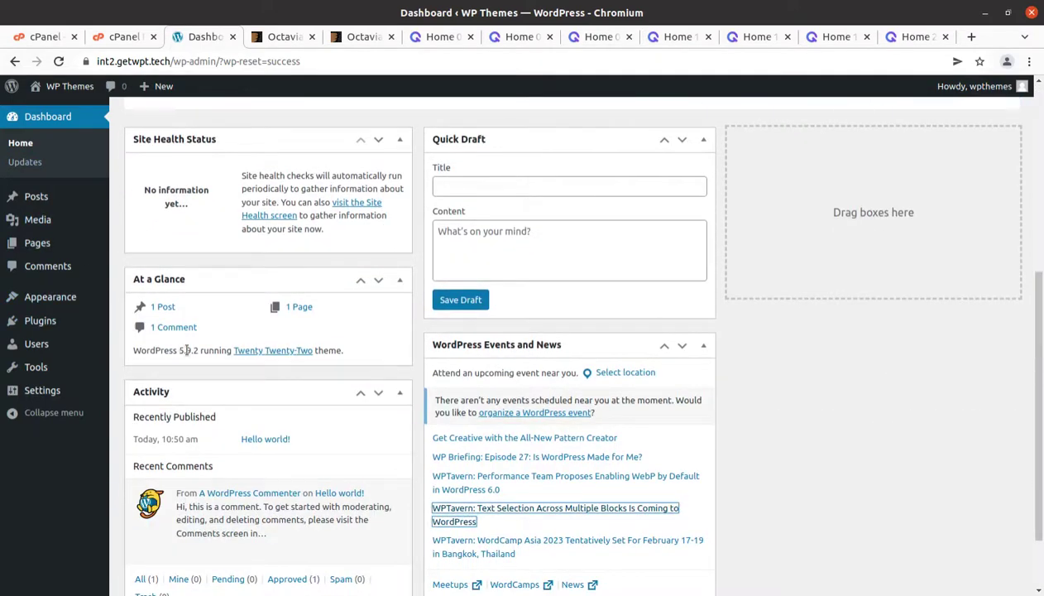
# Open the octavian_v1.9 package and inspect its demo, documentation and licensing folders.
pyautogui.click(2, 8)
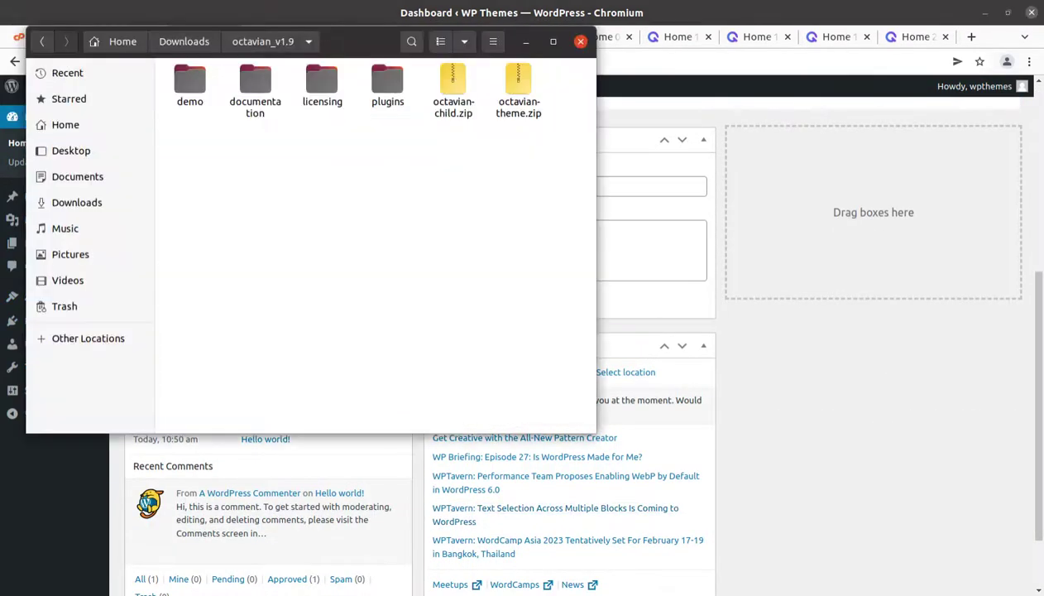
pyautogui.doubleClick(191, 86)
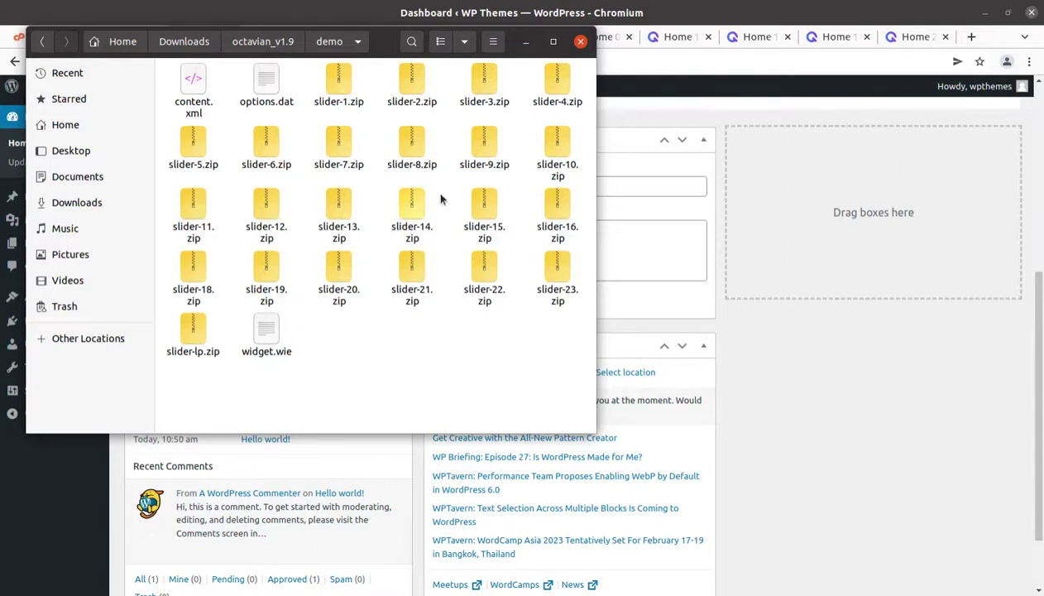
pyautogui.click(268, 51)
pyautogui.click(256, 87)
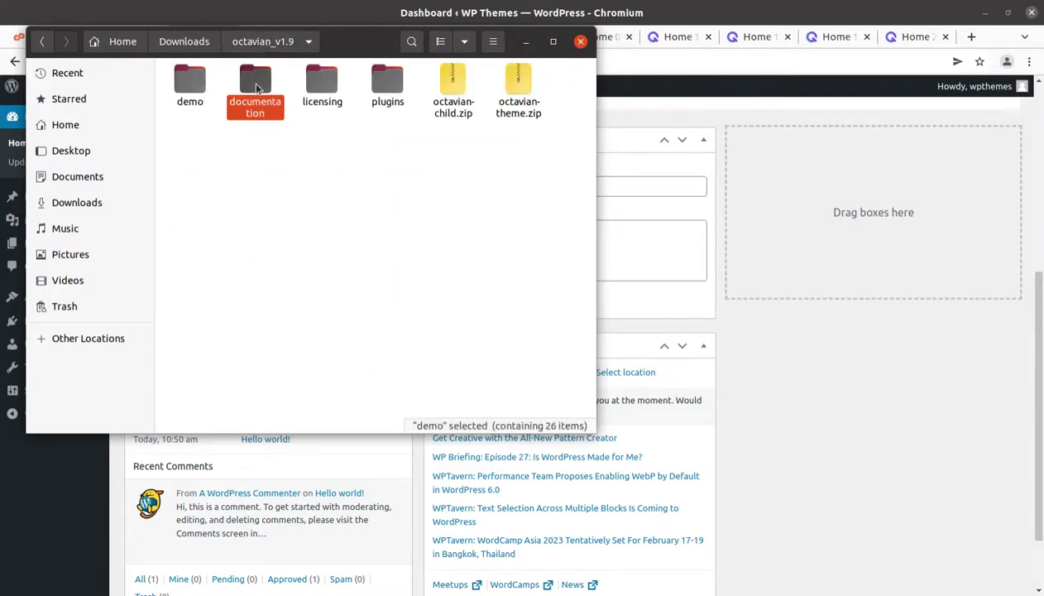
pyautogui.click(322, 83)
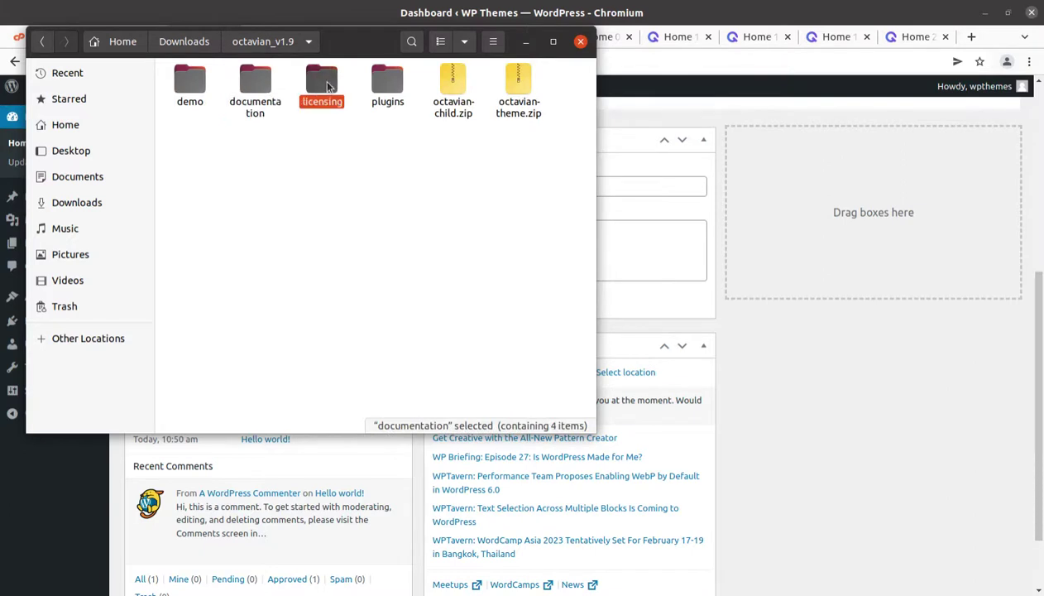
# In the plugins folder, check deeper-addons-for-vc.zip, js_composer.zip and revslider.zip.
pyautogui.doubleClick(385, 91)
pyautogui.click(191, 121)
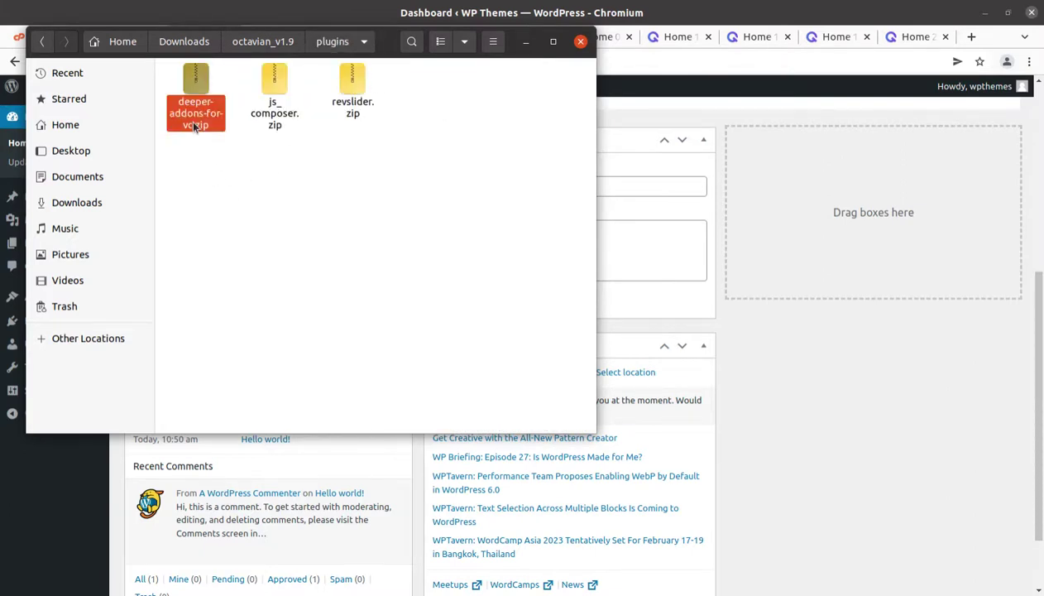
pyautogui.click(266, 109)
pyautogui.click(352, 106)
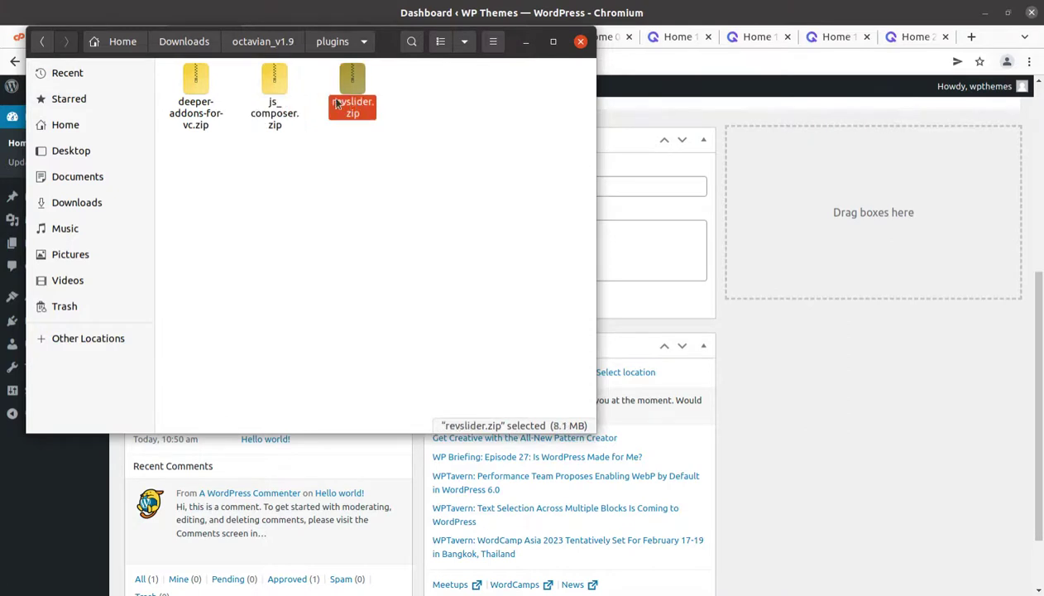
# Back in octavian_v1.9, select octavian-child.zip and octavian-theme.zip, then minimize Files.
pyautogui.click(259, 48)
pyautogui.click(441, 112)
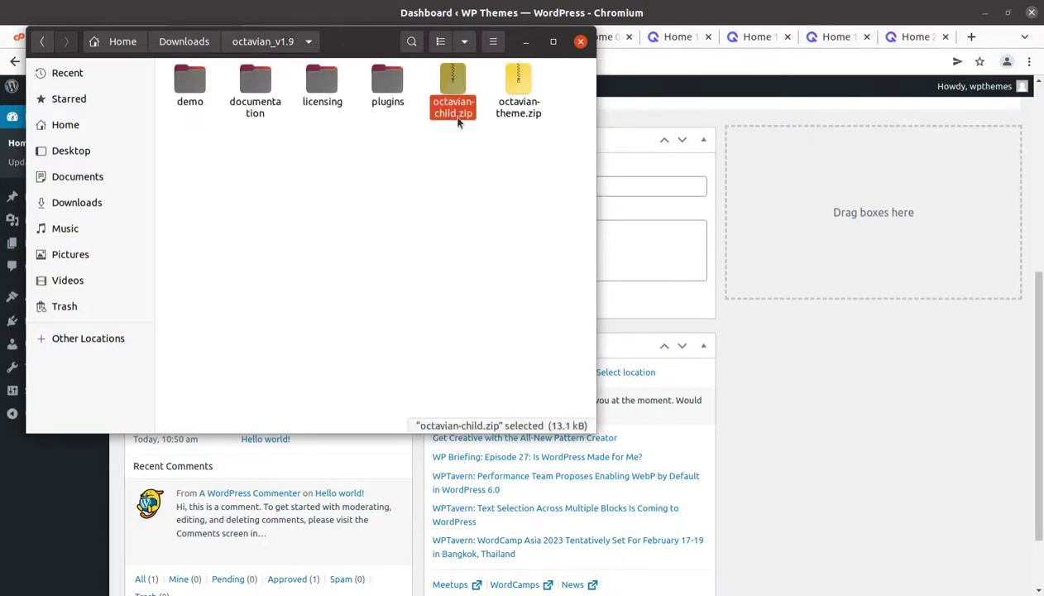
pyautogui.click(504, 122)
pyautogui.click(454, 108)
pyautogui.click(485, 180)
pyautogui.click(518, 86)
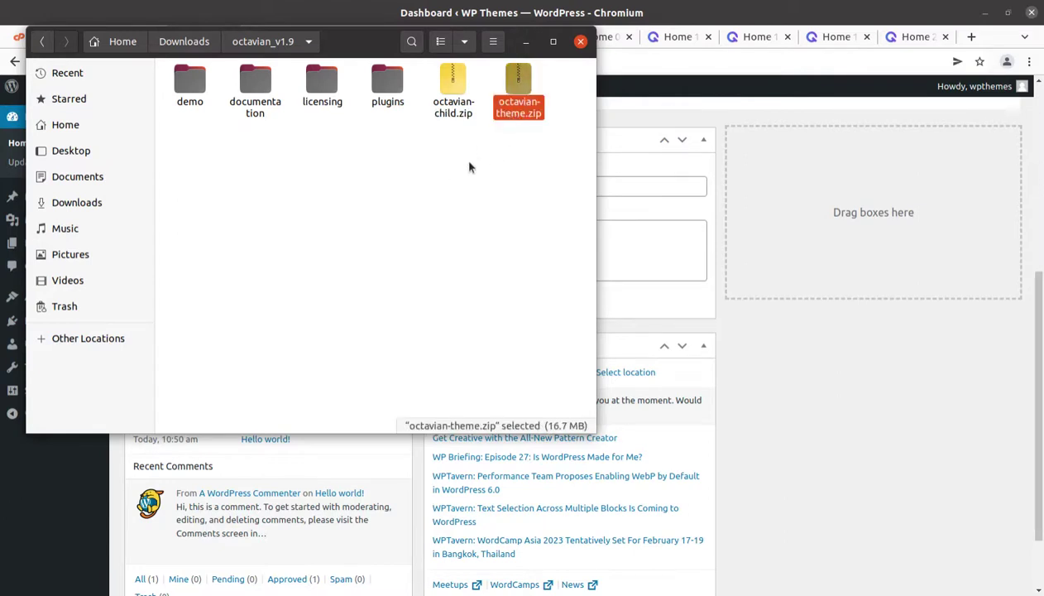
pyautogui.click(526, 42)
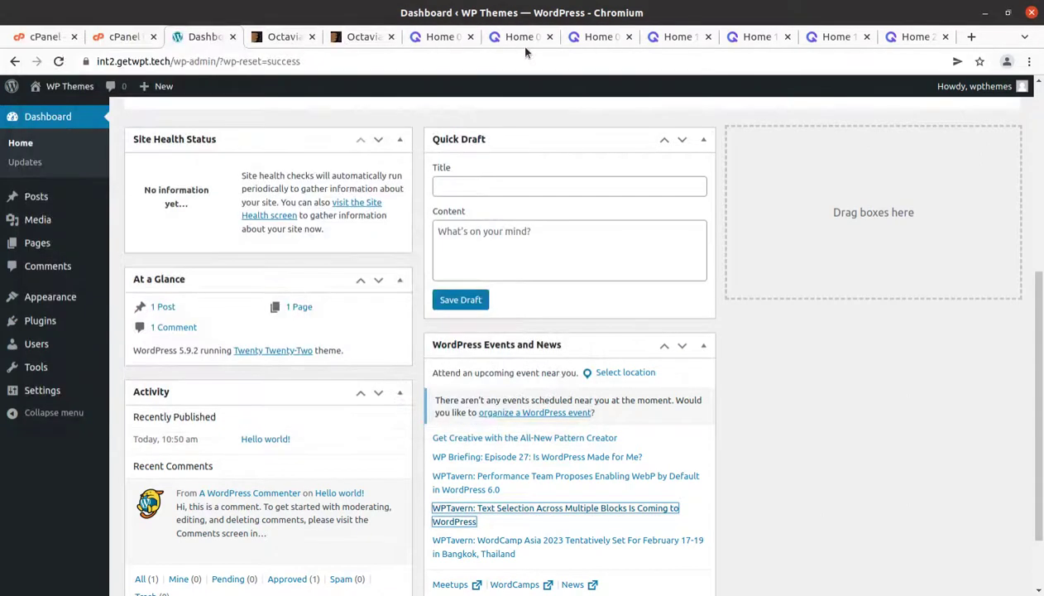
# Check Appearance > Themes showing Twenty Twenty-Two, then return to the Octavian preview.
pyautogui.moveTo(30, 302)
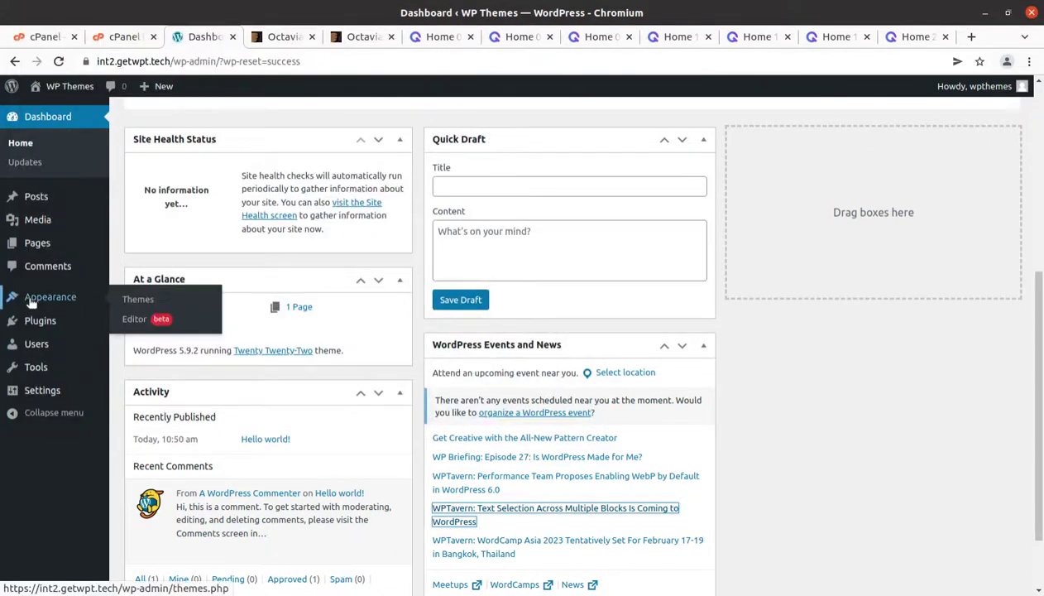
pyautogui.click(137, 299)
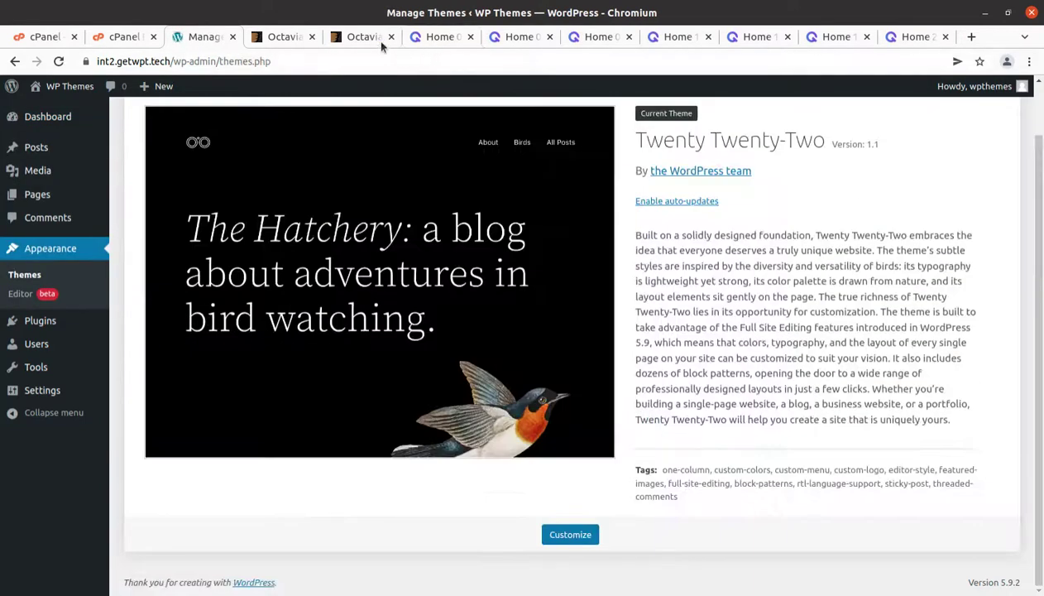
pyautogui.click(377, 40)
pyautogui.moveTo(422, 143)
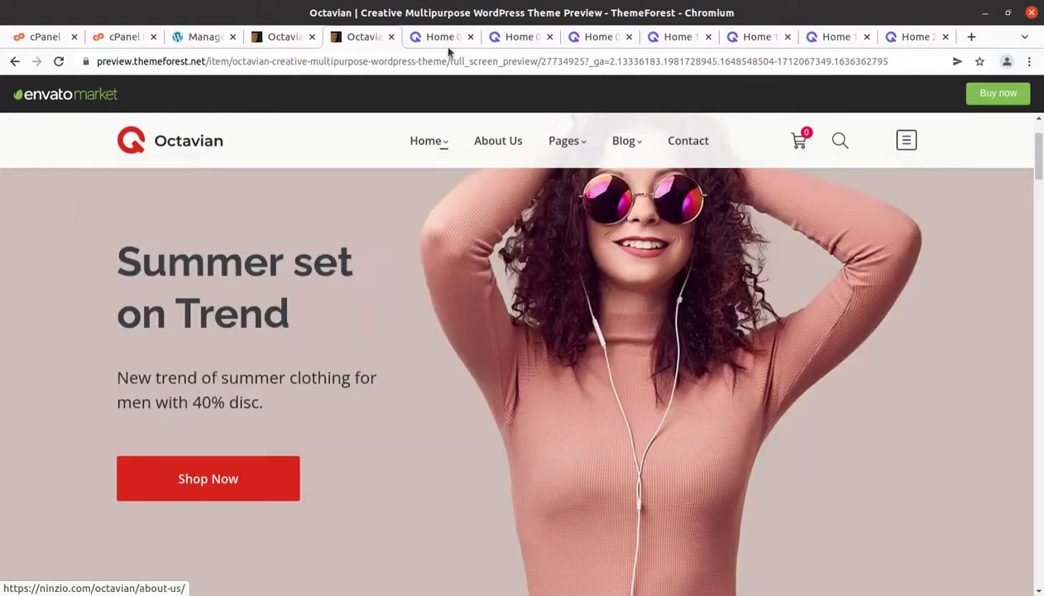
# Flip through the Home 01, 02, 03, 10 and 15 demo pages.
pyautogui.click(459, 42)
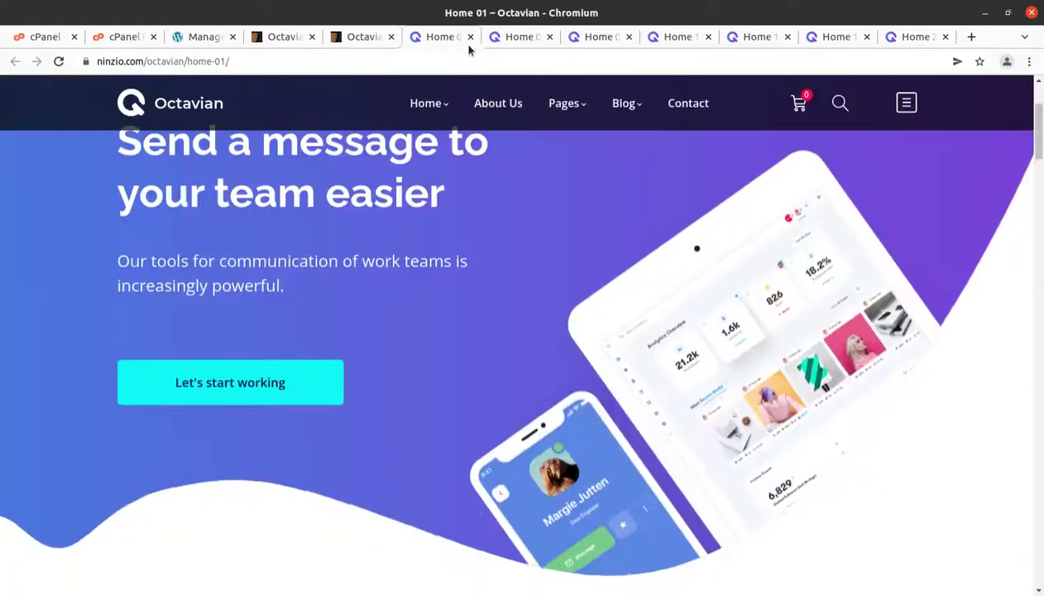
pyautogui.click(517, 40)
pyautogui.click(583, 39)
pyautogui.click(674, 38)
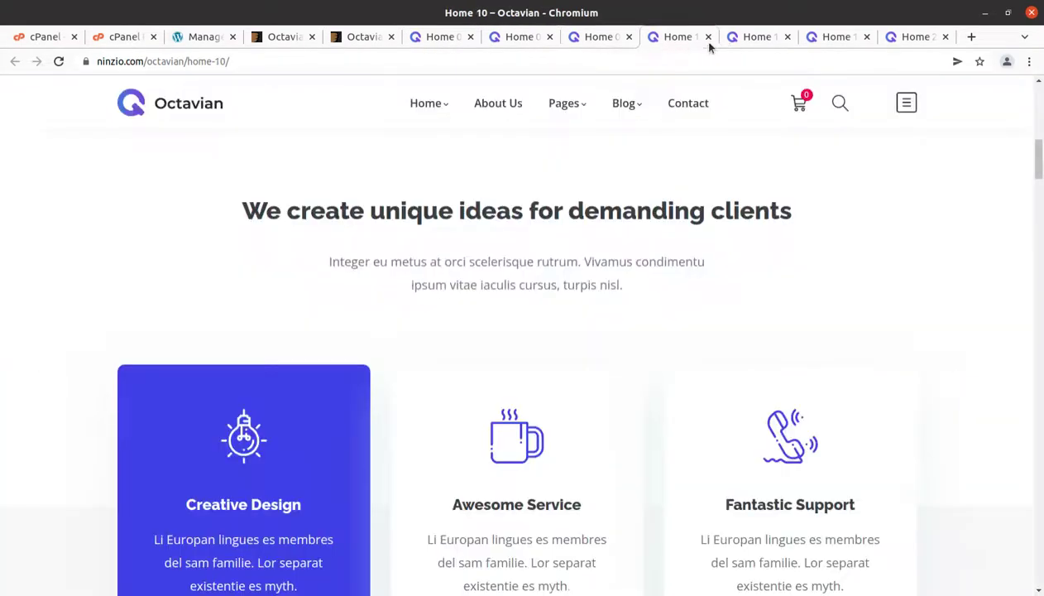
pyautogui.click(758, 38)
pyautogui.scroll(2, 763, 240)
pyautogui.scroll(5, 763, 240)
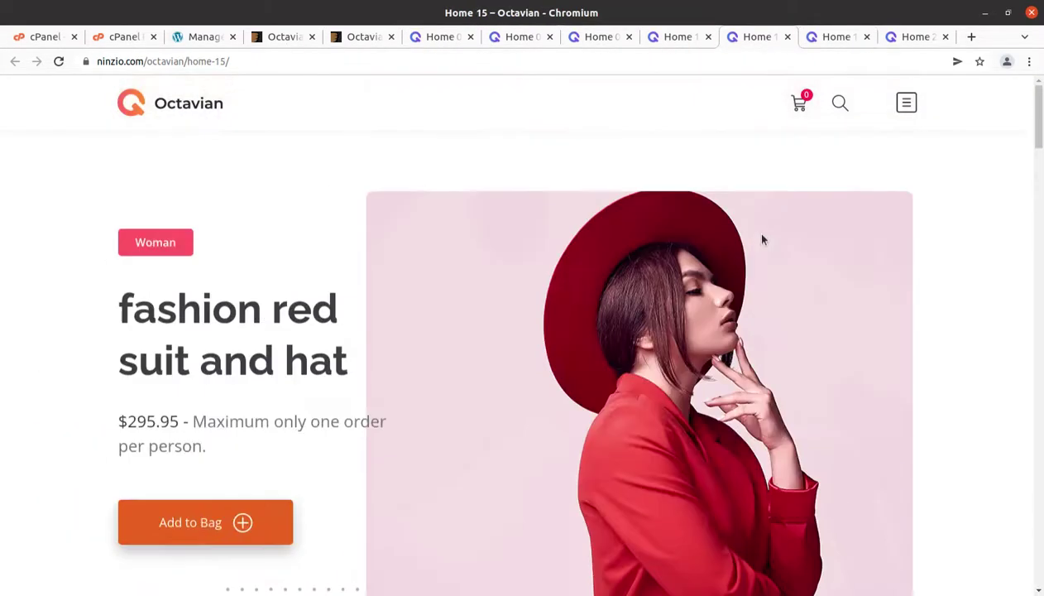
# View the Home 16 and Home 21 demos, then return to the WordPress Themes page.
pyautogui.click(837, 38)
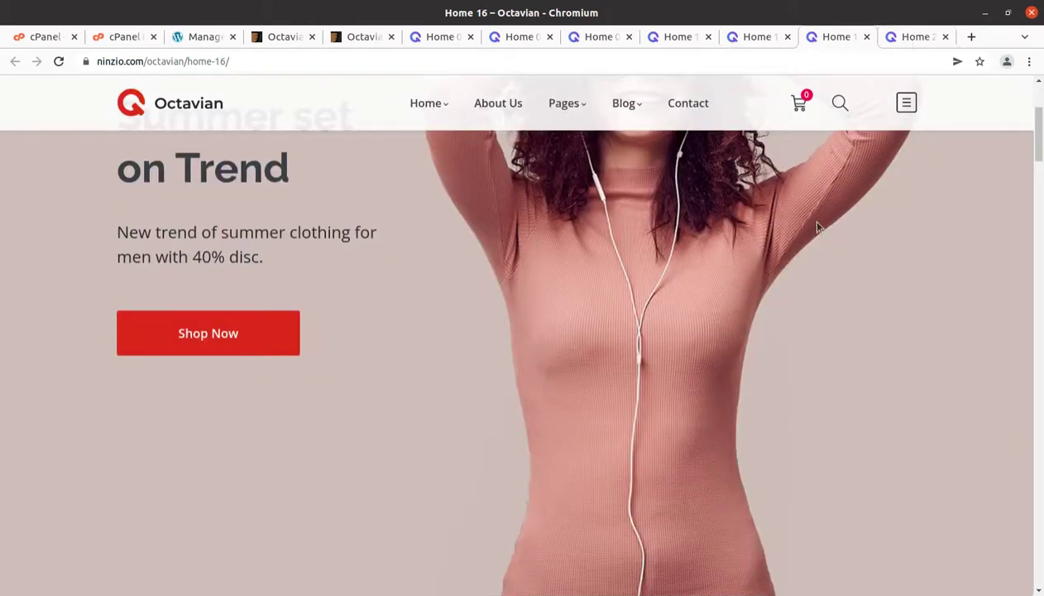
pyautogui.scroll(3, 869, 77)
pyautogui.click(904, 38)
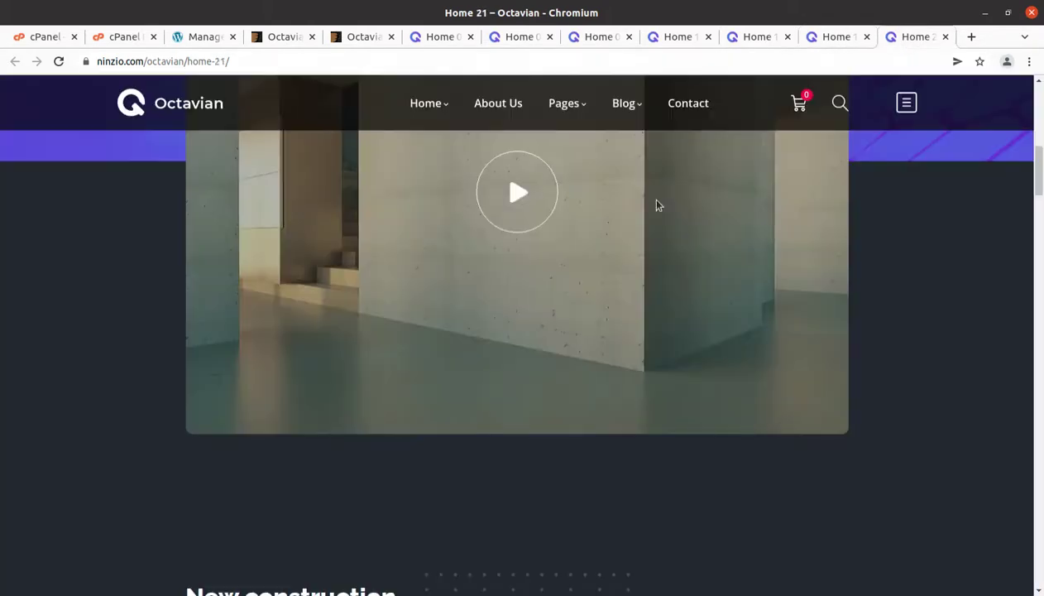
pyautogui.scroll(4, 658, 205)
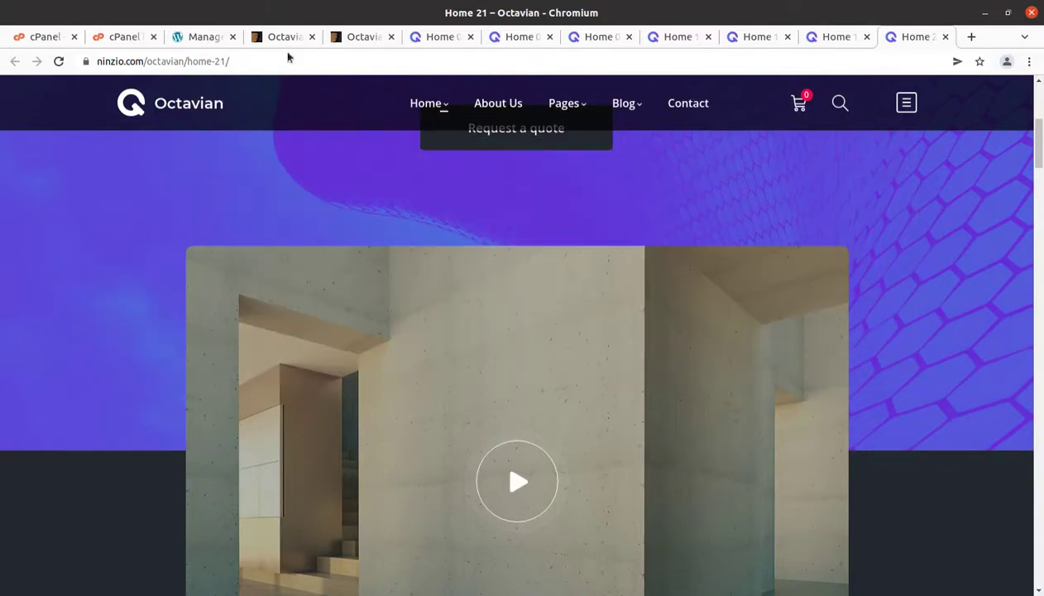
pyautogui.click(207, 36)
pyautogui.scroll(1, 294, 430)
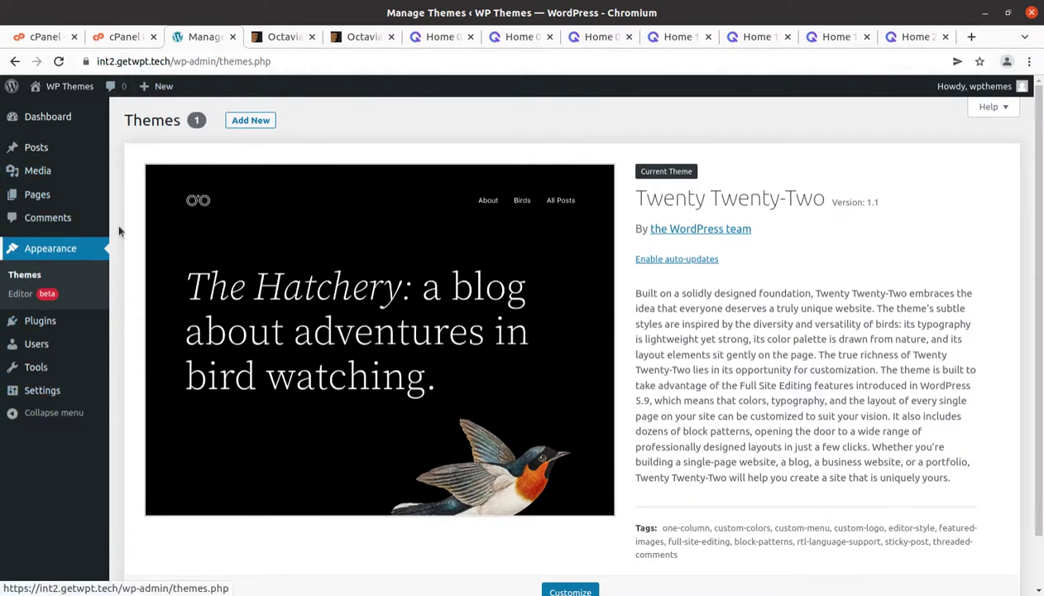
# Start an Upload Theme from octavian_v1.9, cancel the file picker, and switch to cPanel File Manager.
pyautogui.click(251, 123)
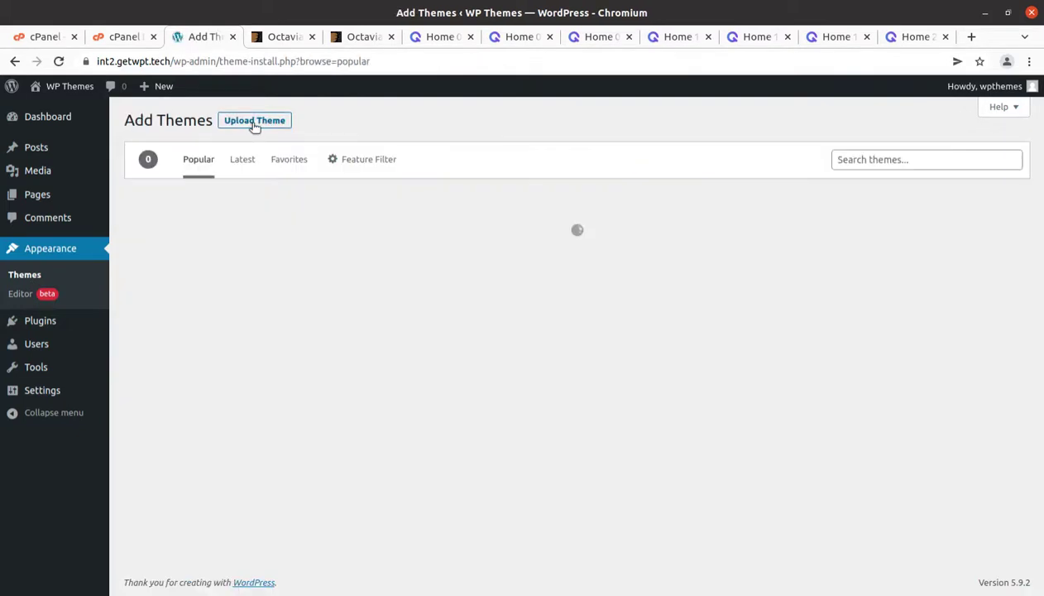
pyautogui.click(254, 124)
pyautogui.click(486, 244)
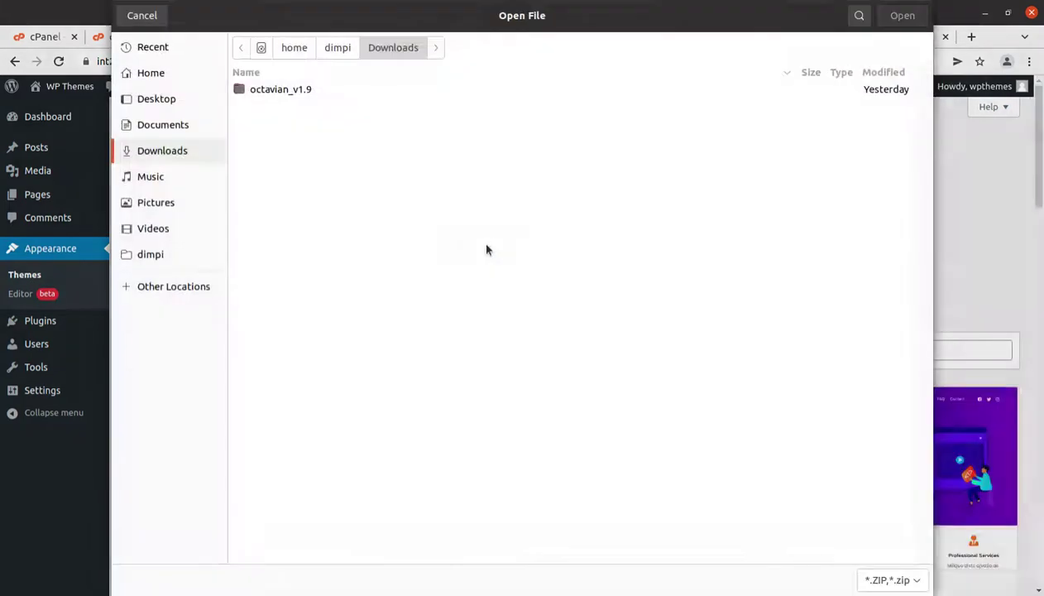
pyautogui.doubleClick(267, 90)
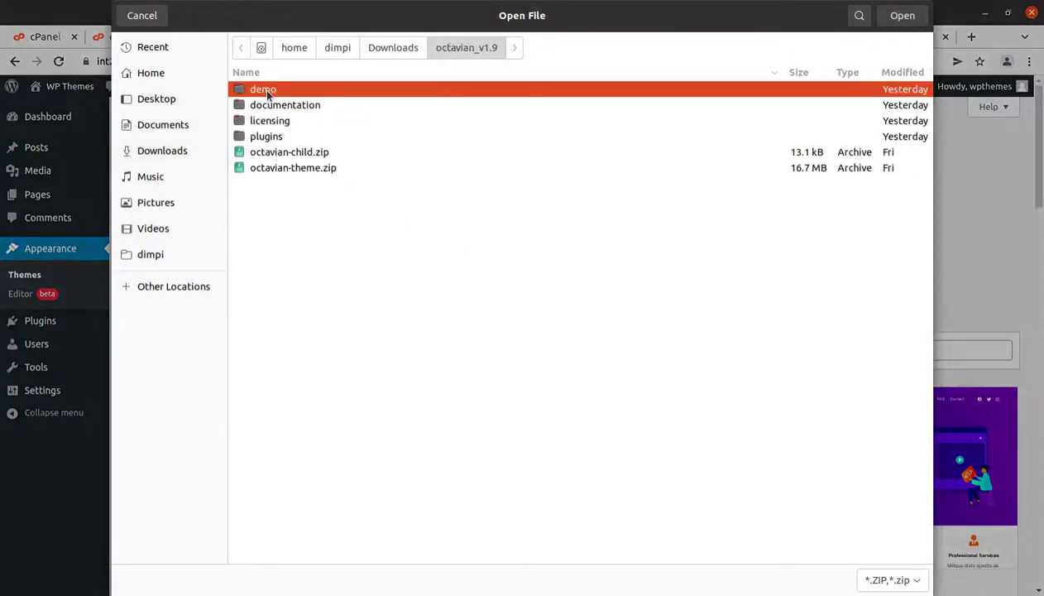
pyautogui.click(272, 168)
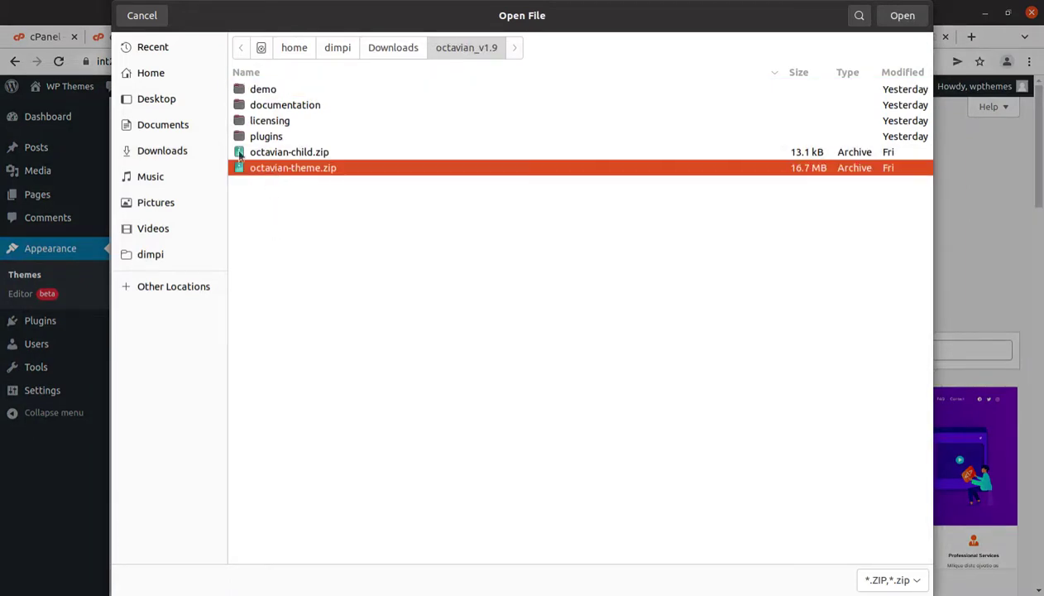
pyautogui.click(142, 17)
pyautogui.click(126, 38)
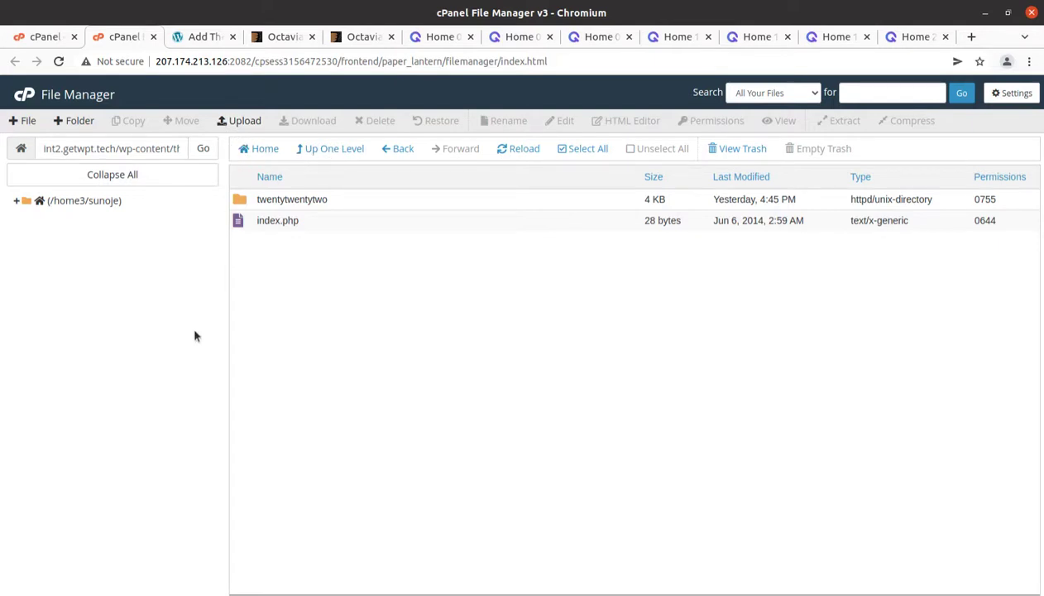
# Upload octavian_v1.9/octavian-theme.zip into wp-content/themes and go back to the folder listing.
pyautogui.moveTo(122, 147); pyautogui.dragTo(223, 200)
pyautogui.click(242, 121)
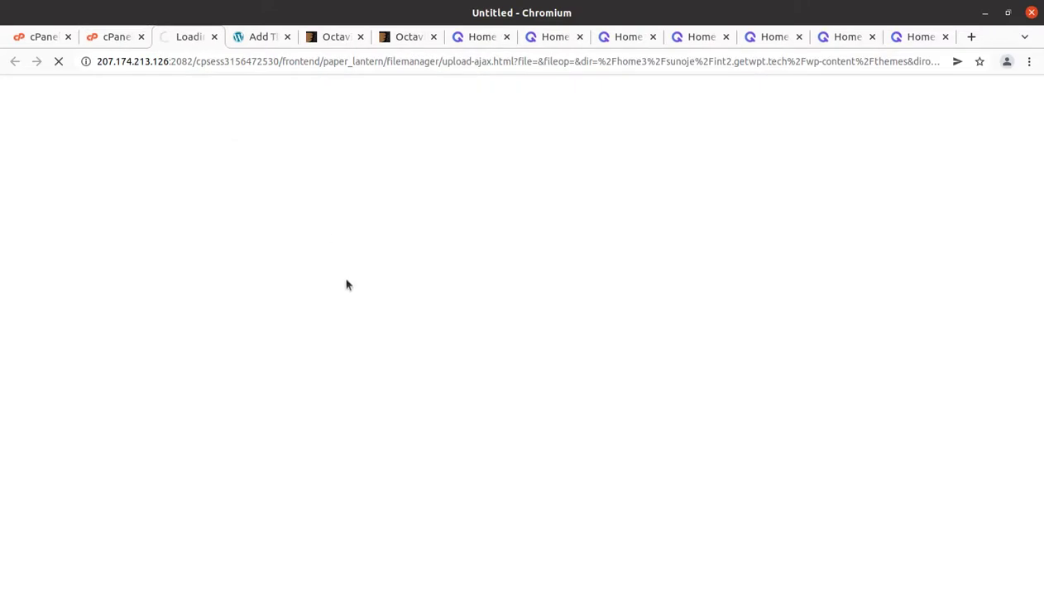
pyautogui.click(522, 325)
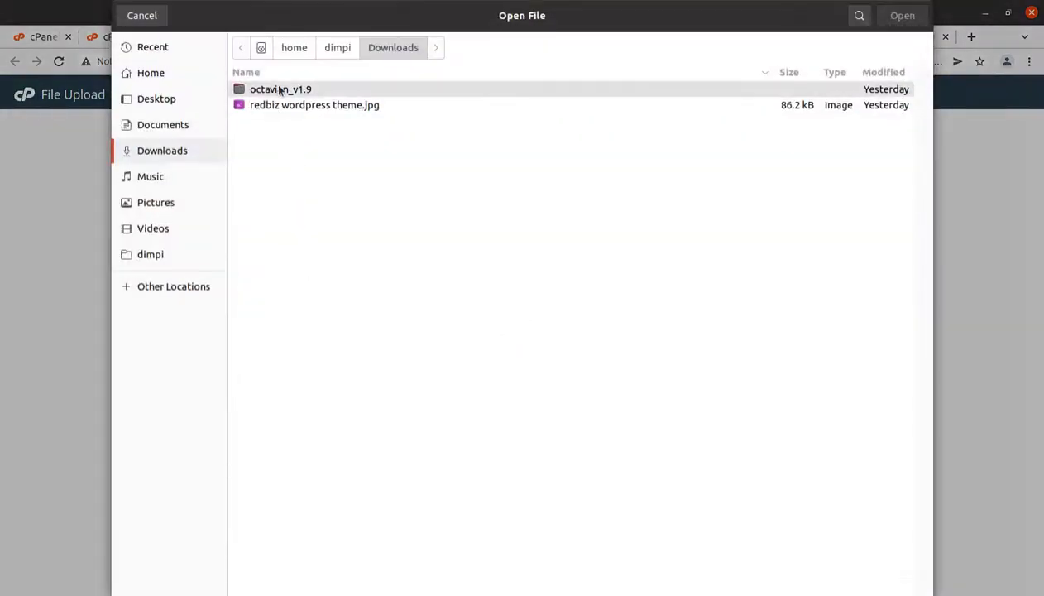
pyautogui.doubleClick(280, 89)
pyautogui.click(270, 167)
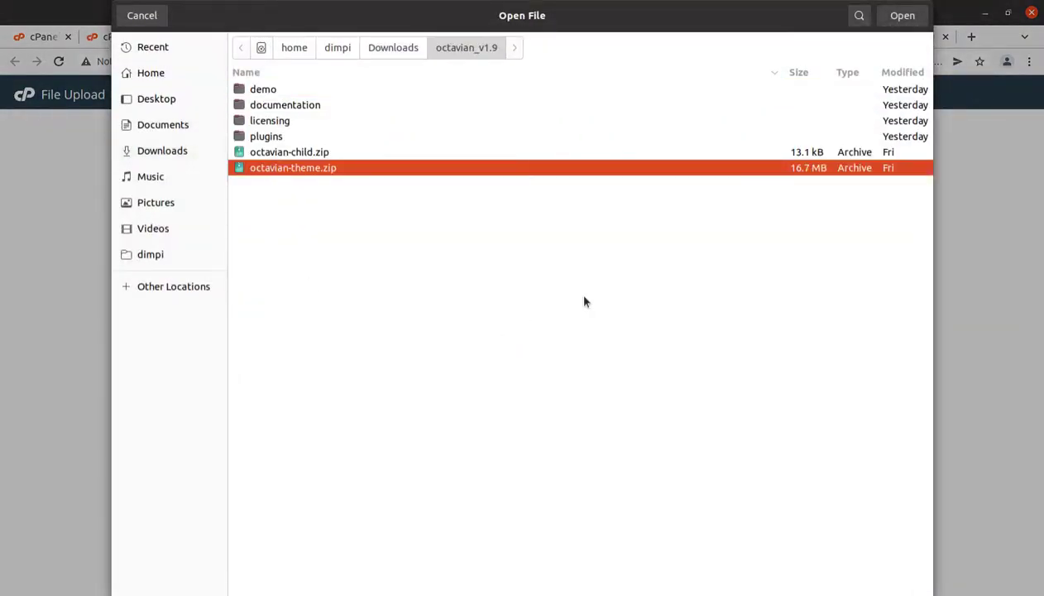
pyautogui.click(903, 16)
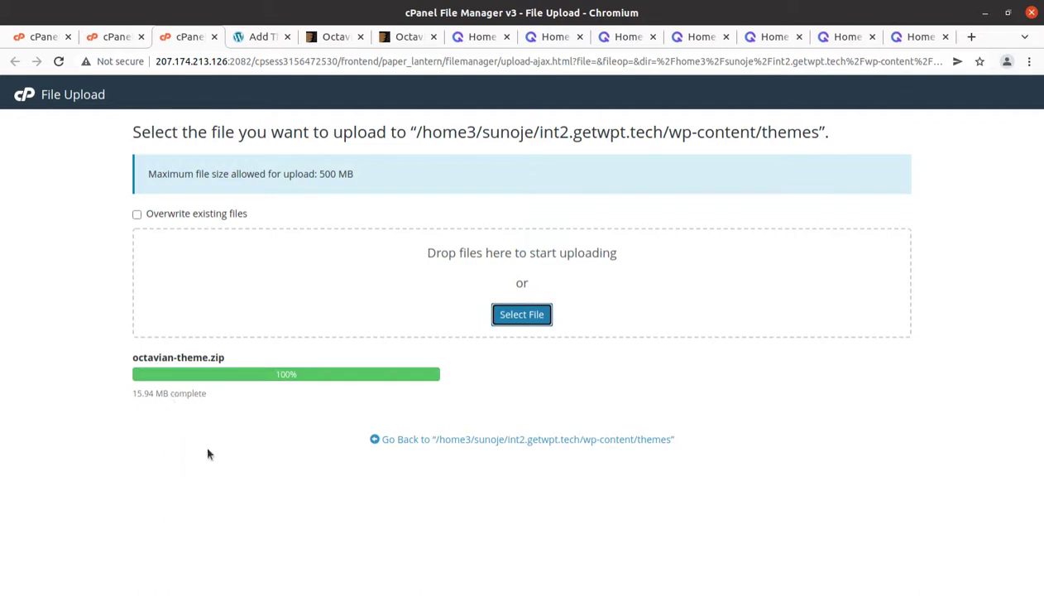
pyautogui.click(303, 373)
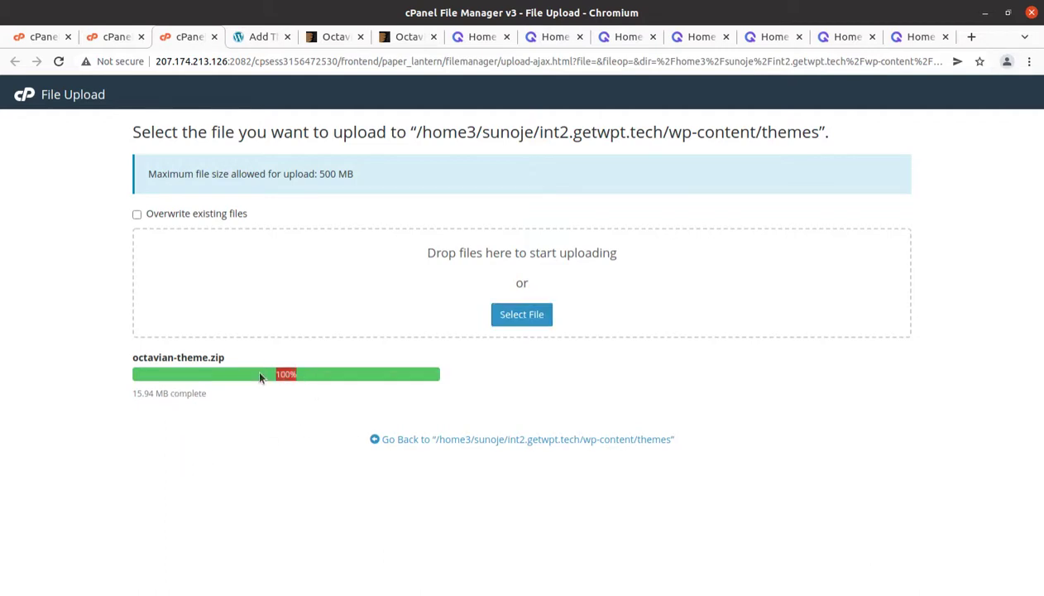
pyautogui.click(425, 439)
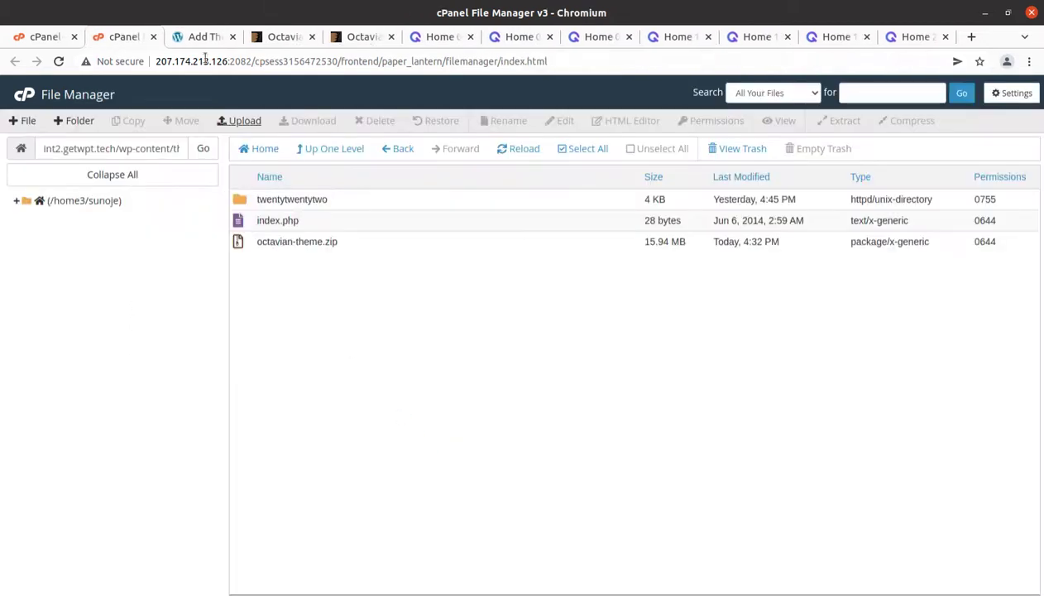
# Extract octavian-theme.zip into the themes folder and check the new octavian folder.
pyautogui.rightClick(334, 246)
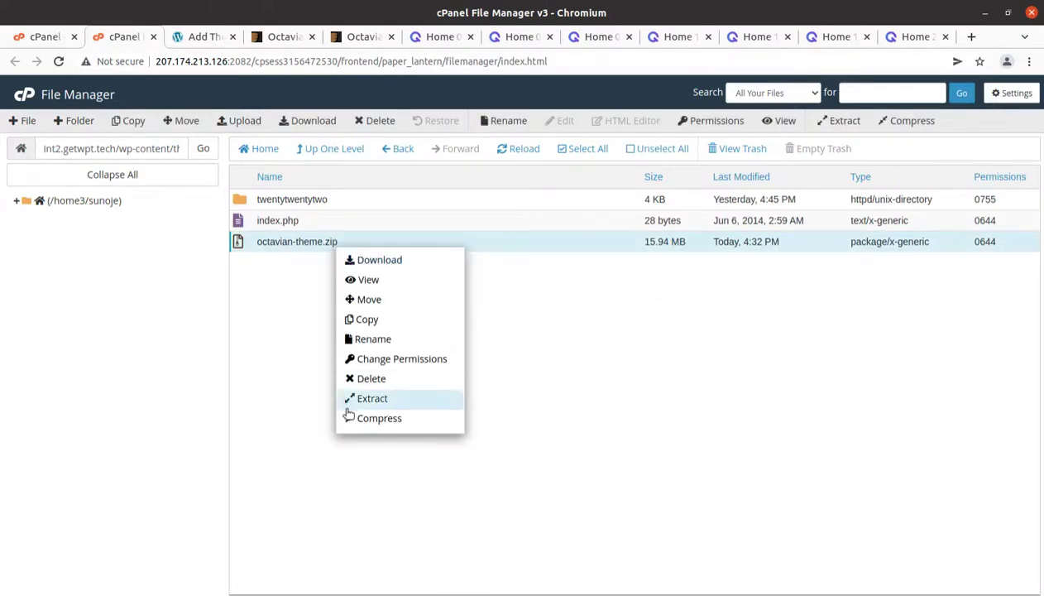
pyautogui.click(361, 400)
pyautogui.click(634, 404)
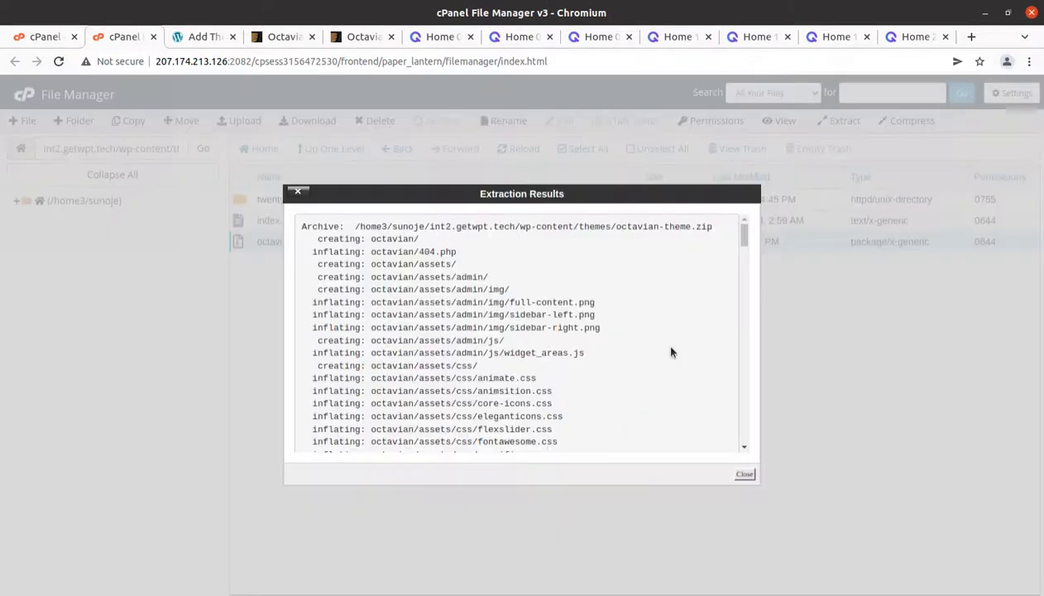
pyautogui.click(744, 474)
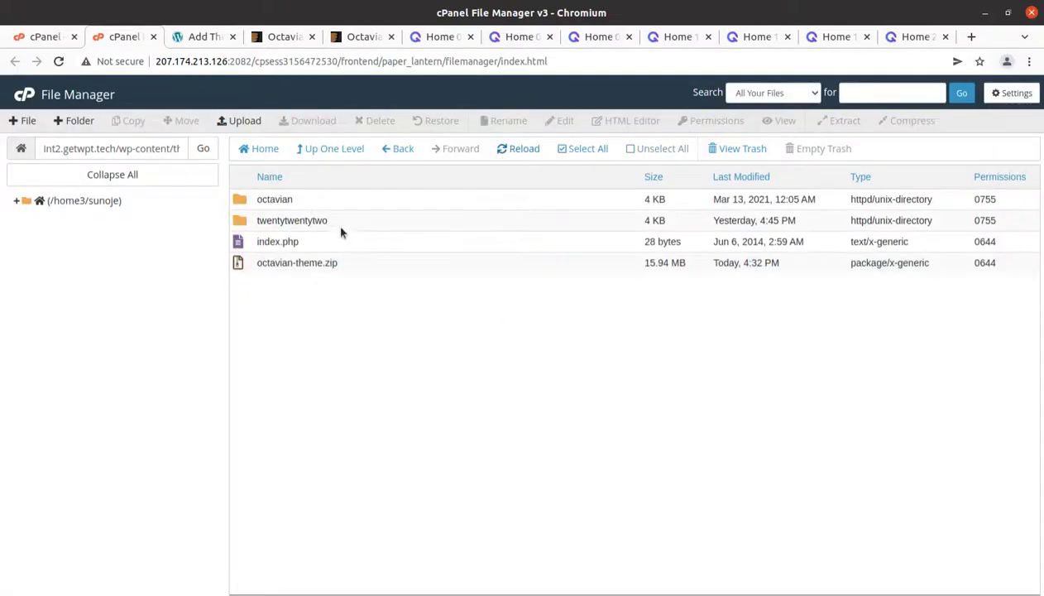
pyautogui.doubleClick(327, 204)
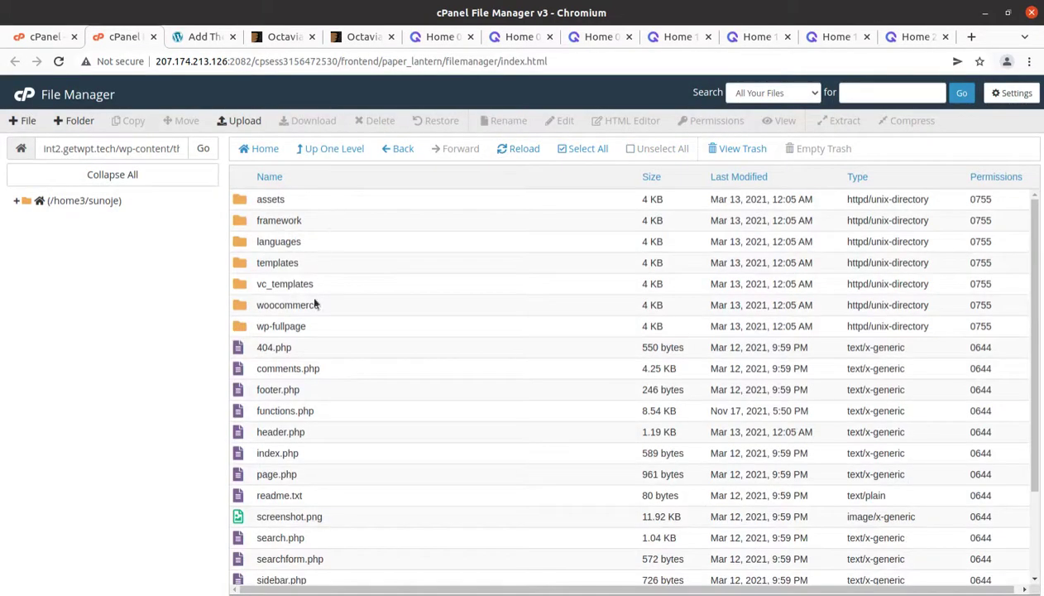
pyautogui.scroll(-3, 326, 381)
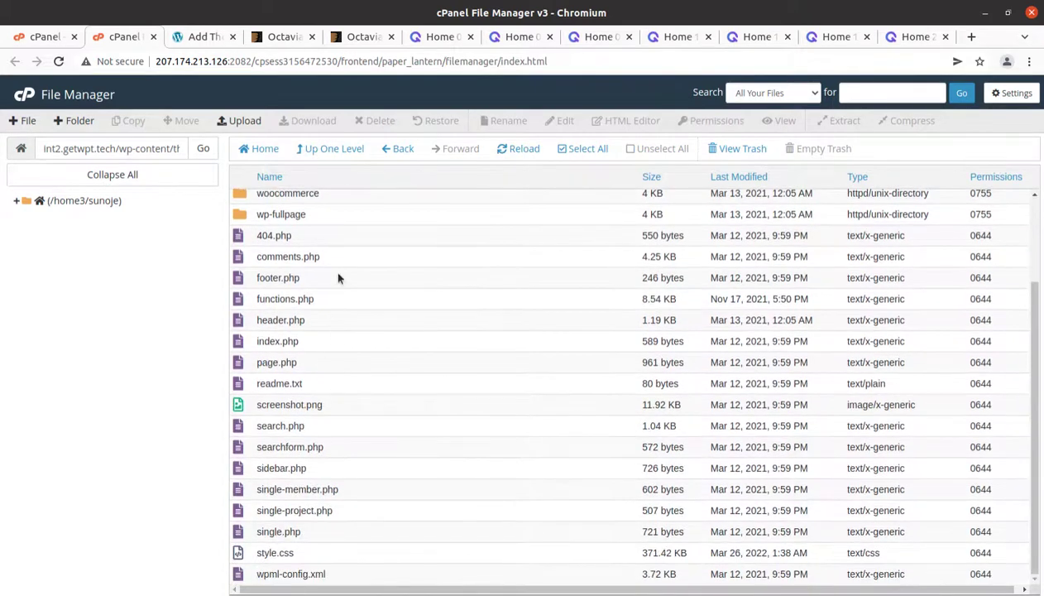
# Permanently delete octavian-theme.zip, skipping the trash, then return to WordPress.
pyautogui.click(334, 149)
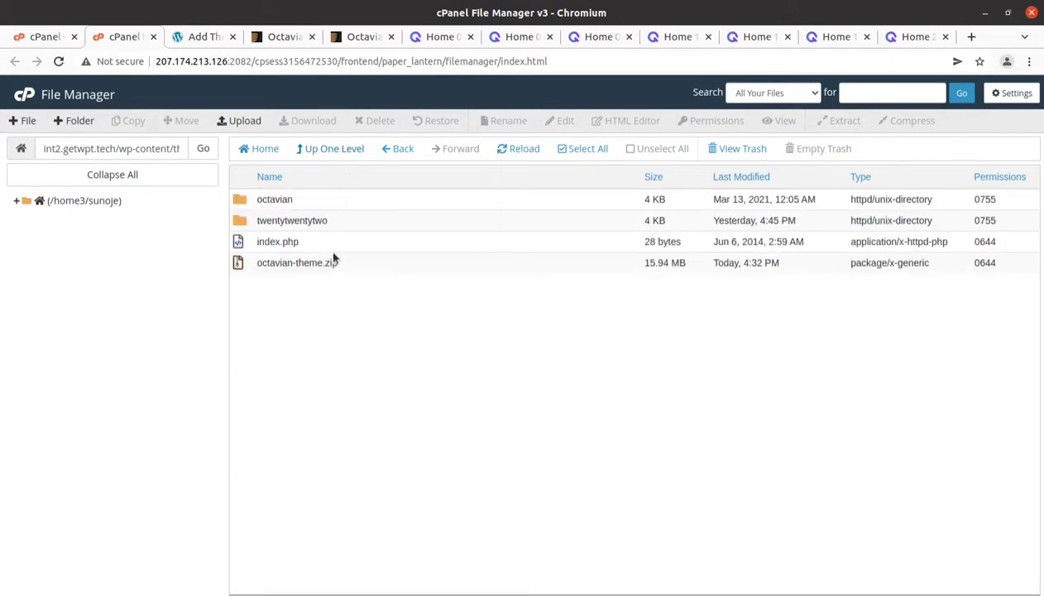
pyautogui.click(374, 272)
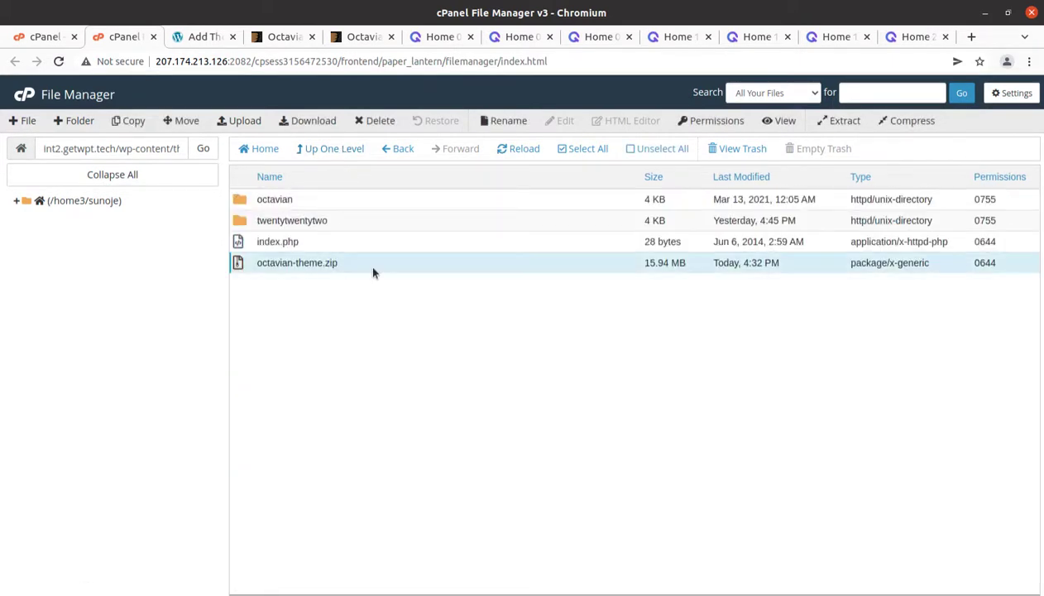
pyautogui.click(374, 120)
pyautogui.click(381, 341)
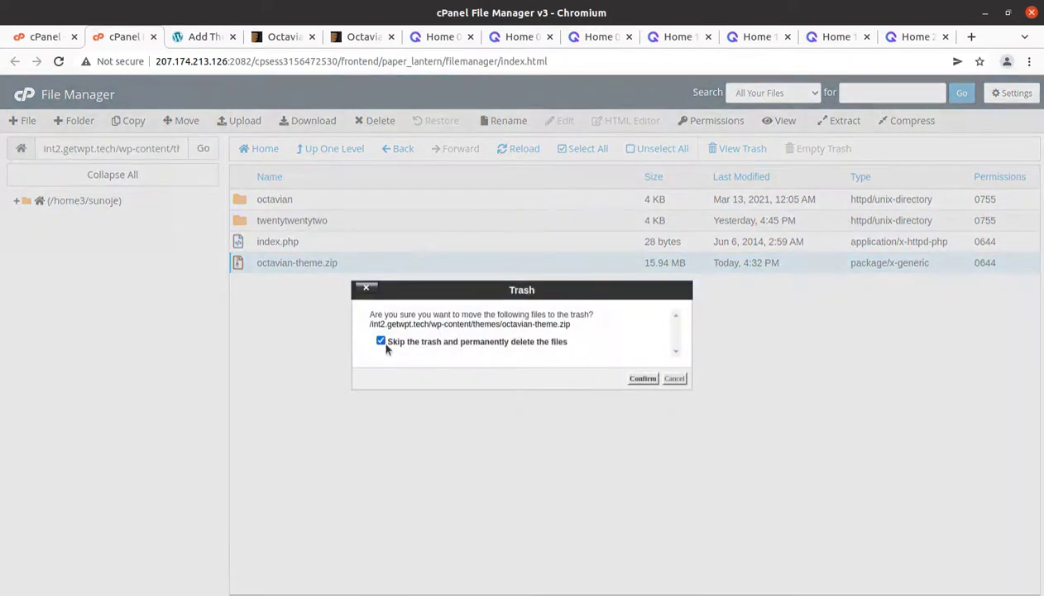
pyautogui.click(641, 379)
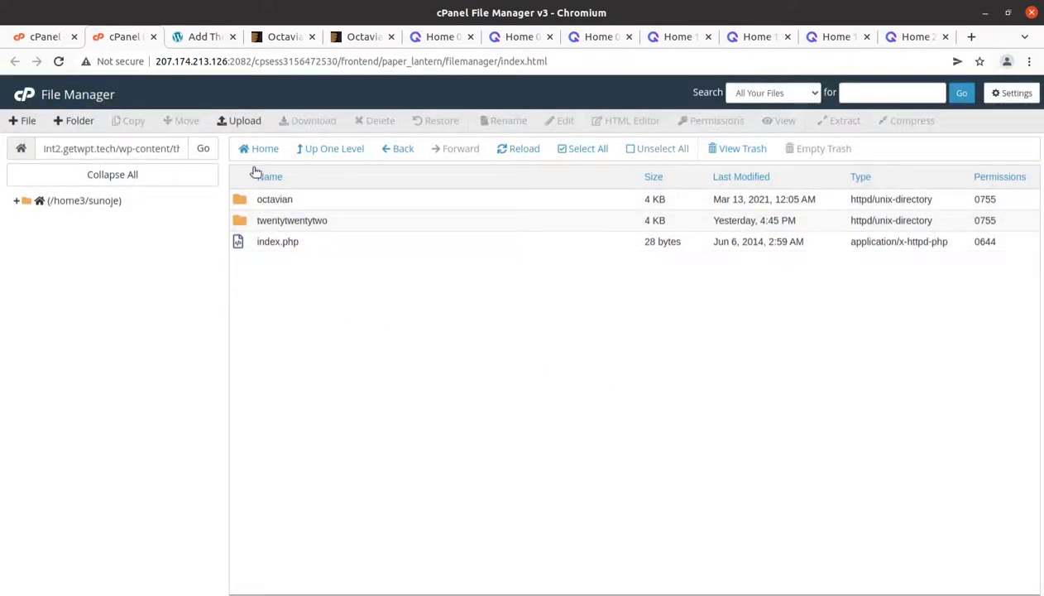
pyautogui.click(200, 37)
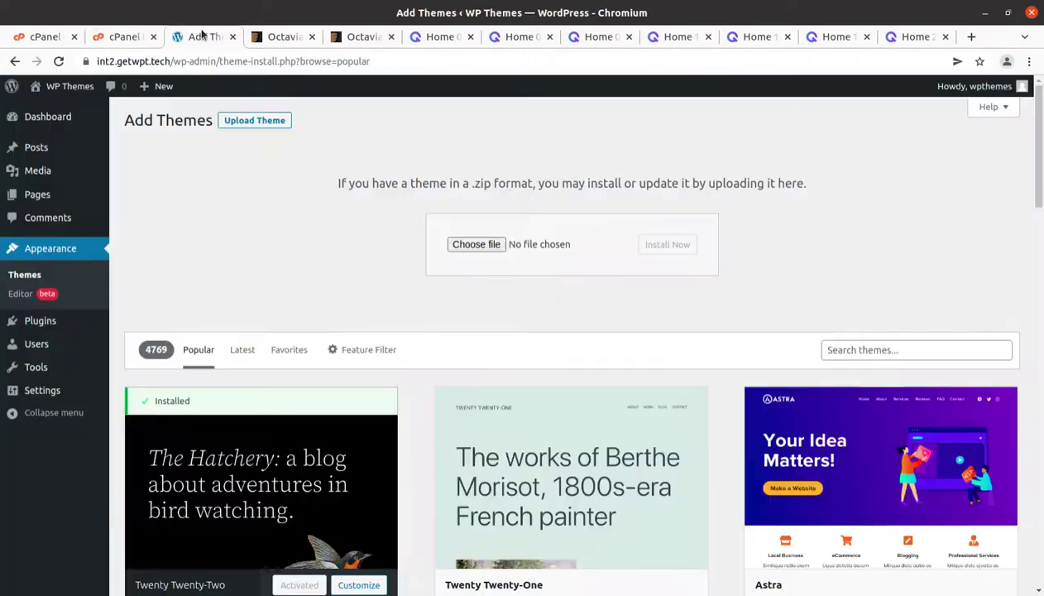
# Reload the themes list to show Octavian beside Twenty Twenty-Two, then view cPanel's MultiPHP Manager.
pyautogui.click(24, 275)
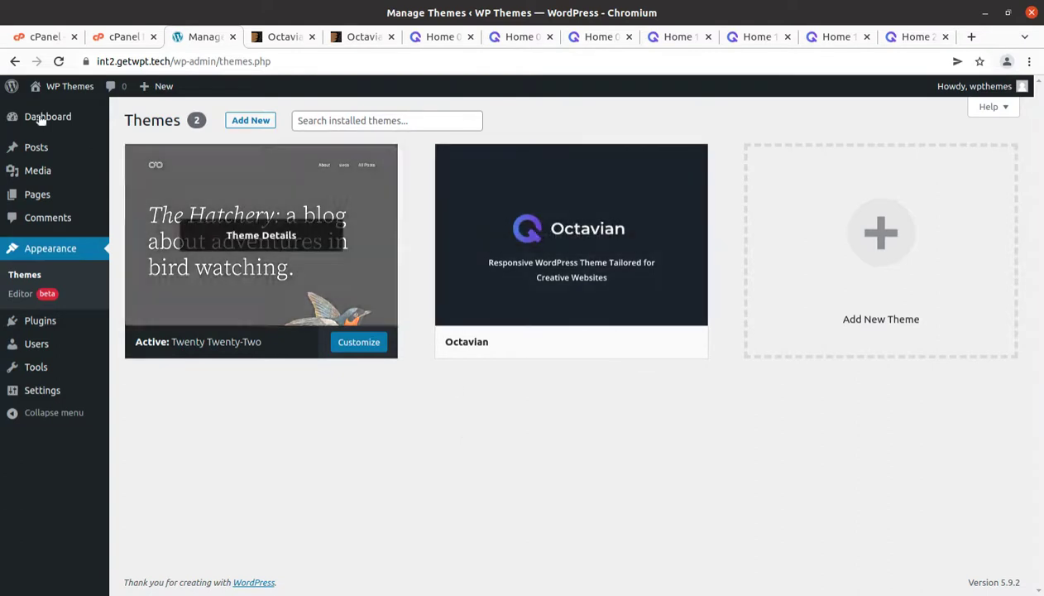
pyautogui.click(47, 37)
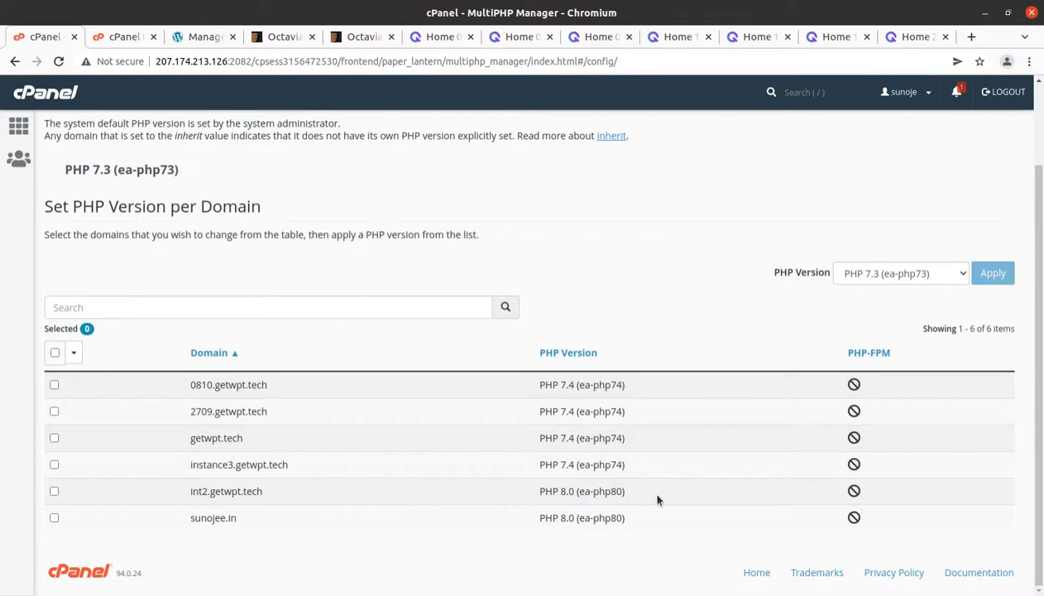
# Highlight PHP 8.0 for int2.getwpt.tech in MultiPHP Manager, then return to the WordPress themes list.
pyautogui.moveTo(592, 493); pyautogui.dragTo(528, 494)
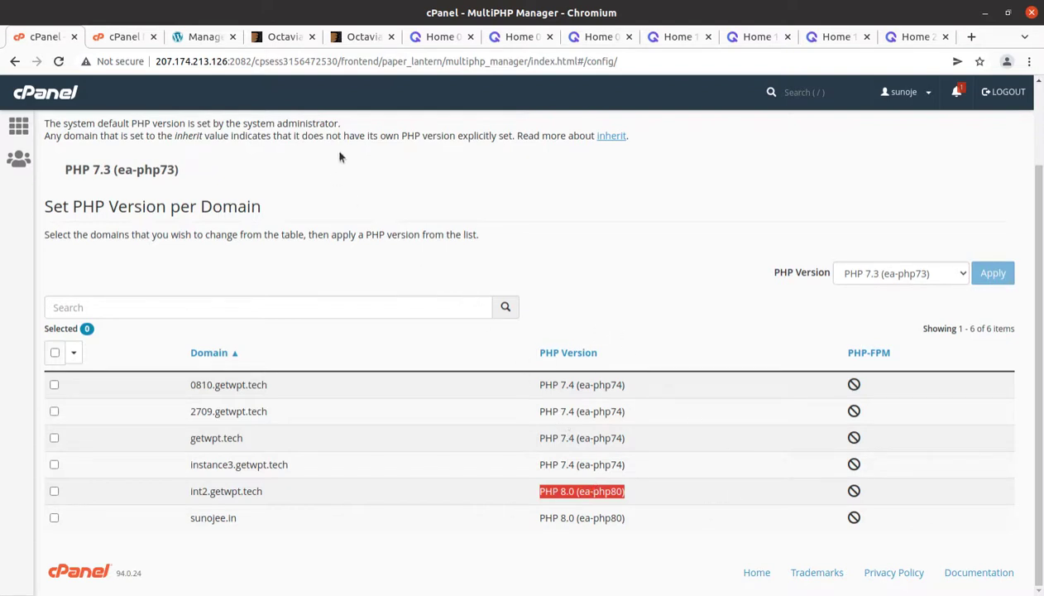
pyautogui.click(199, 39)
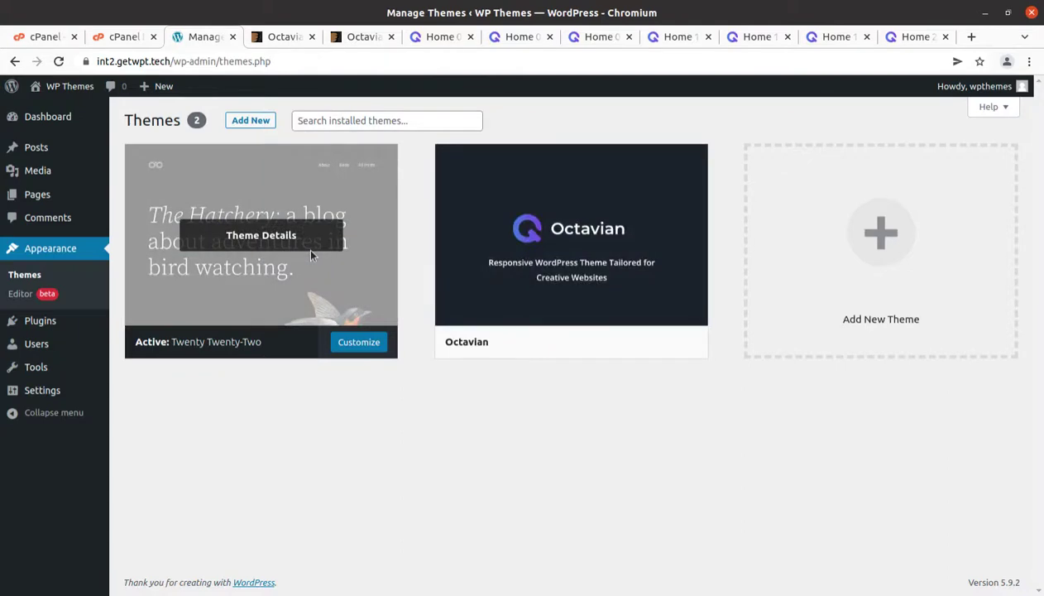
# Open the Octavian theme details, highlight its name, and activate Octavian.
pyautogui.click(546, 239)
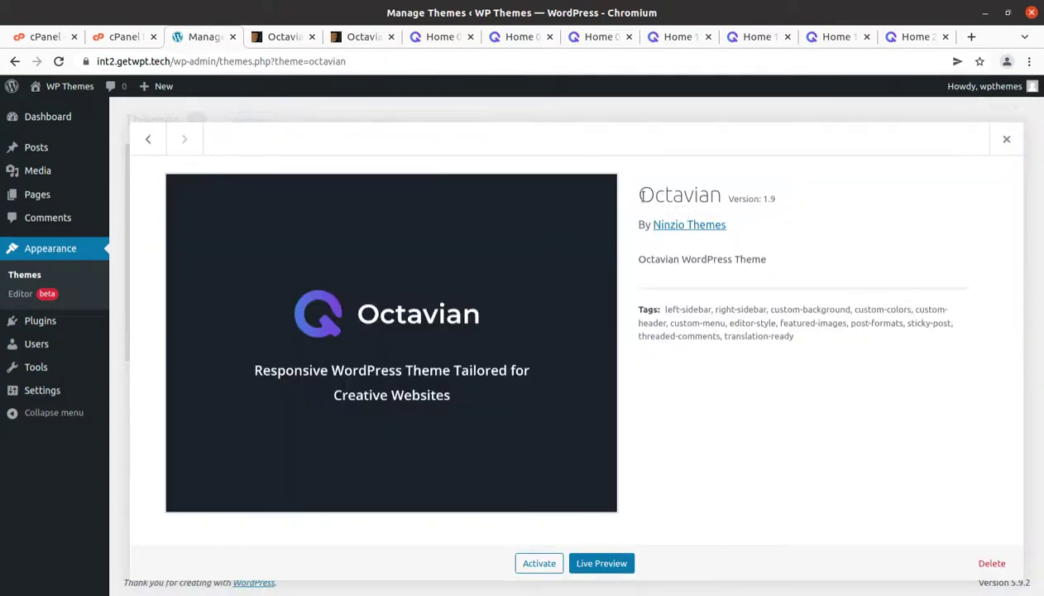
pyautogui.moveTo(634, 194); pyautogui.dragTo(695, 224)
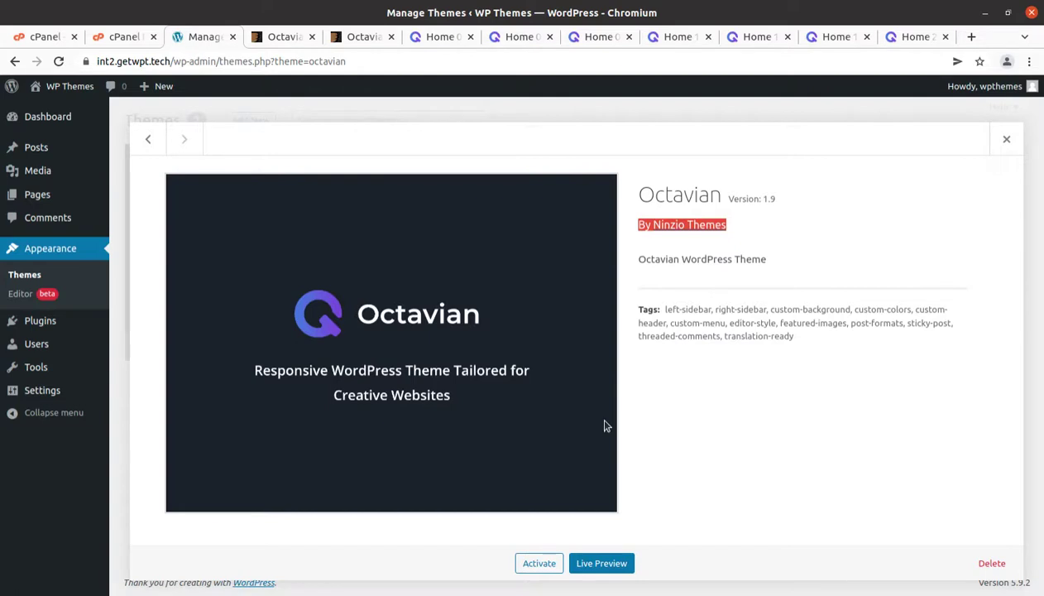
pyautogui.click(539, 565)
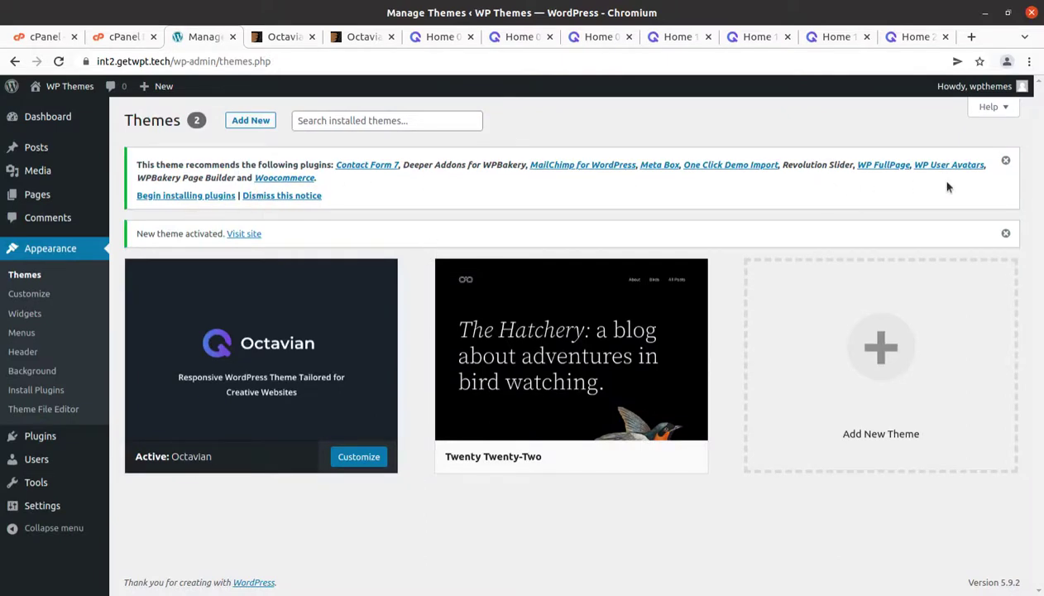
# Review the recommended plugins list, including Deeper Addons, WPBakery Page Builder, Woocommerce and Revolution Slider.
pyautogui.click(158, 198)
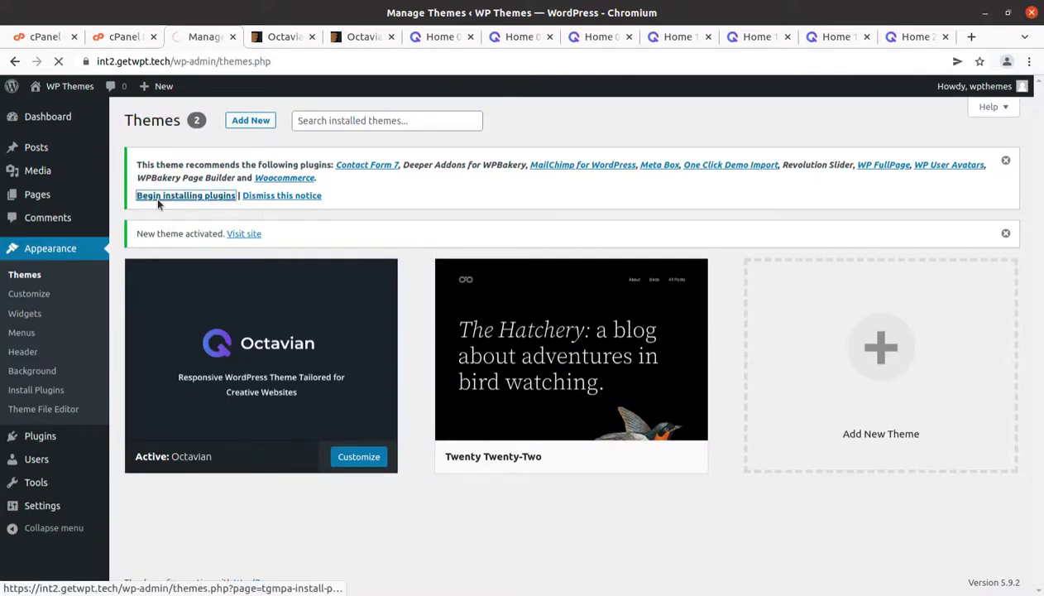
pyautogui.scroll(-2, 271, 249)
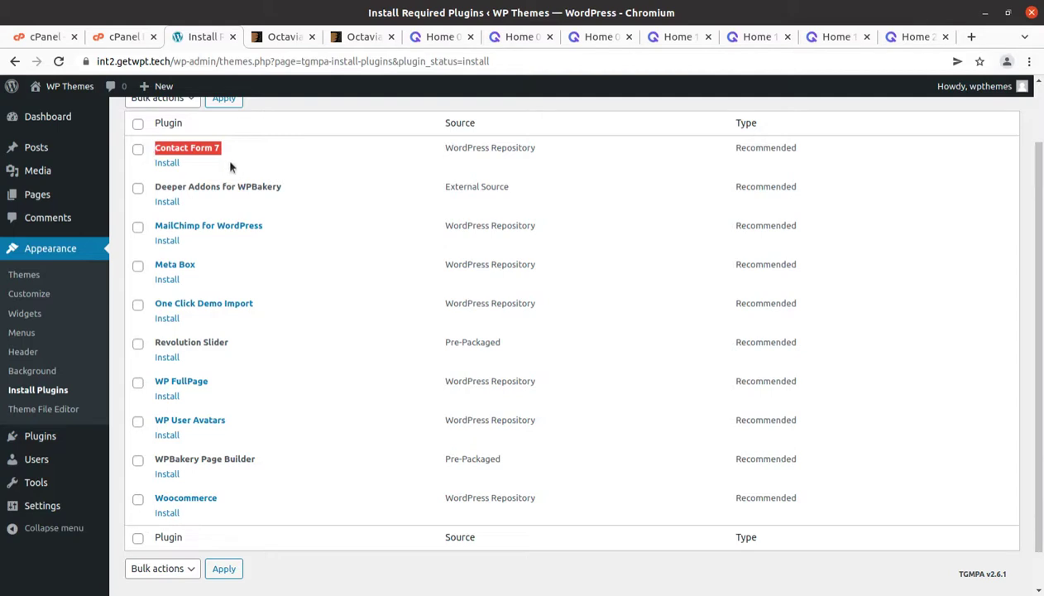
pyautogui.moveTo(286, 187); pyautogui.dragTo(212, 186)
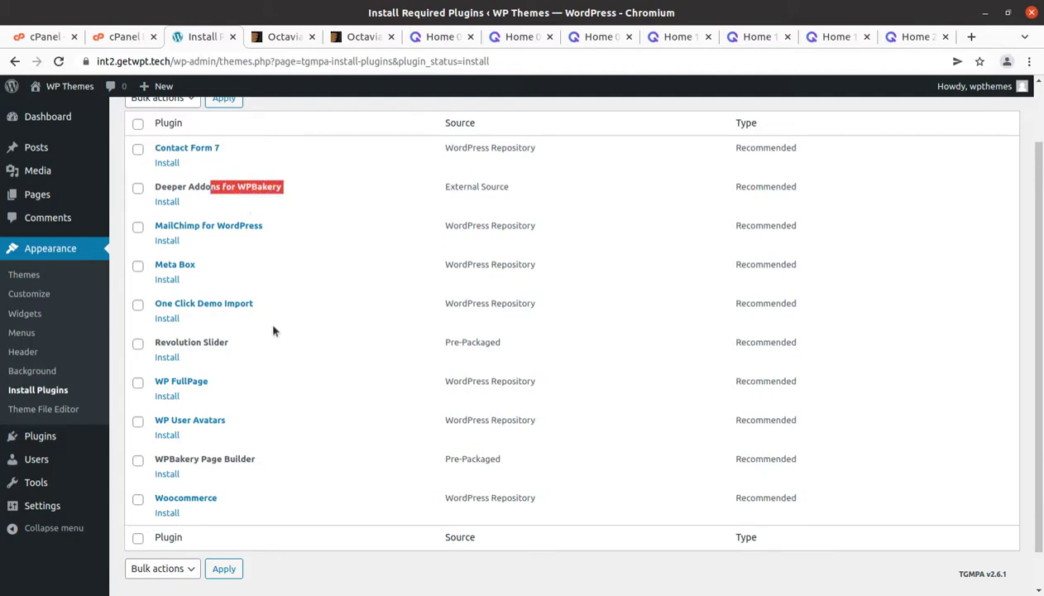
pyautogui.moveTo(256, 459); pyautogui.dragTo(153, 460)
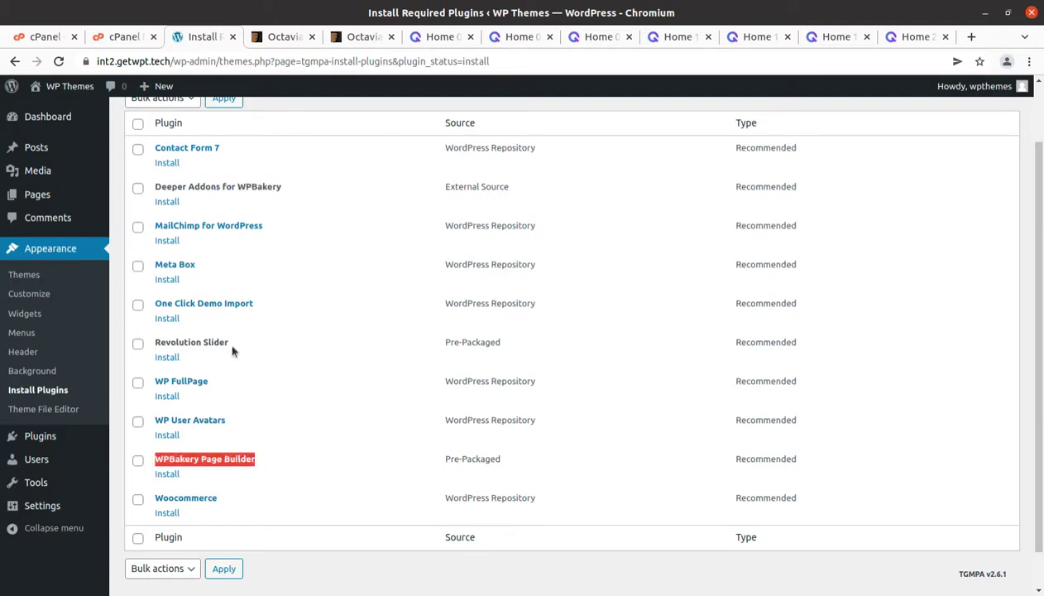
pyautogui.moveTo(285, 187); pyautogui.dragTo(151, 187)
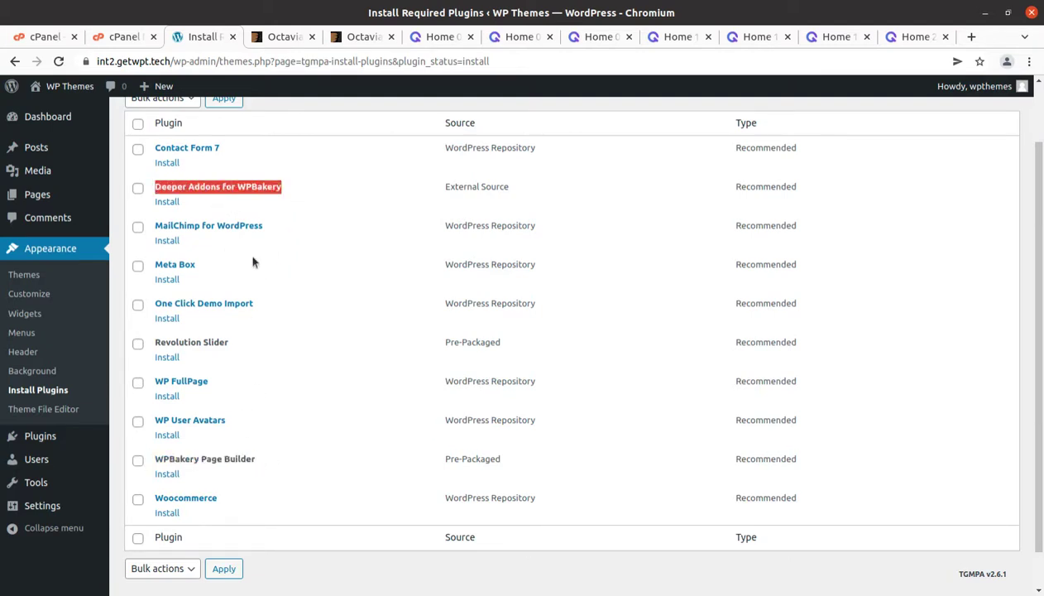
pyautogui.moveTo(231, 497); pyautogui.dragTo(155, 497)
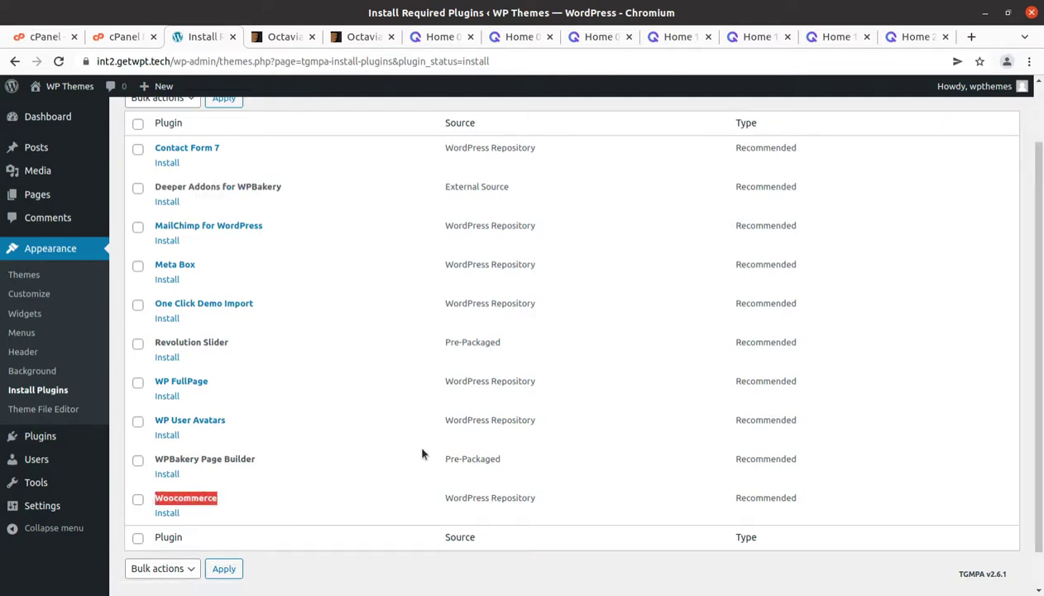
pyautogui.moveTo(233, 346); pyautogui.dragTo(153, 349)
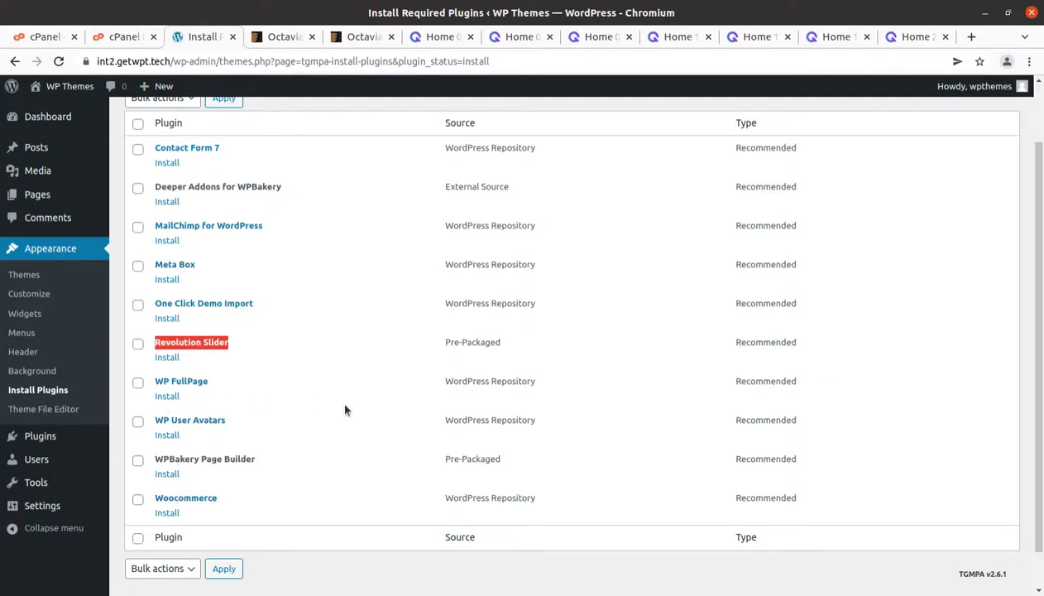
pyautogui.scroll(-1, 345, 410)
pyautogui.scroll(3, 345, 410)
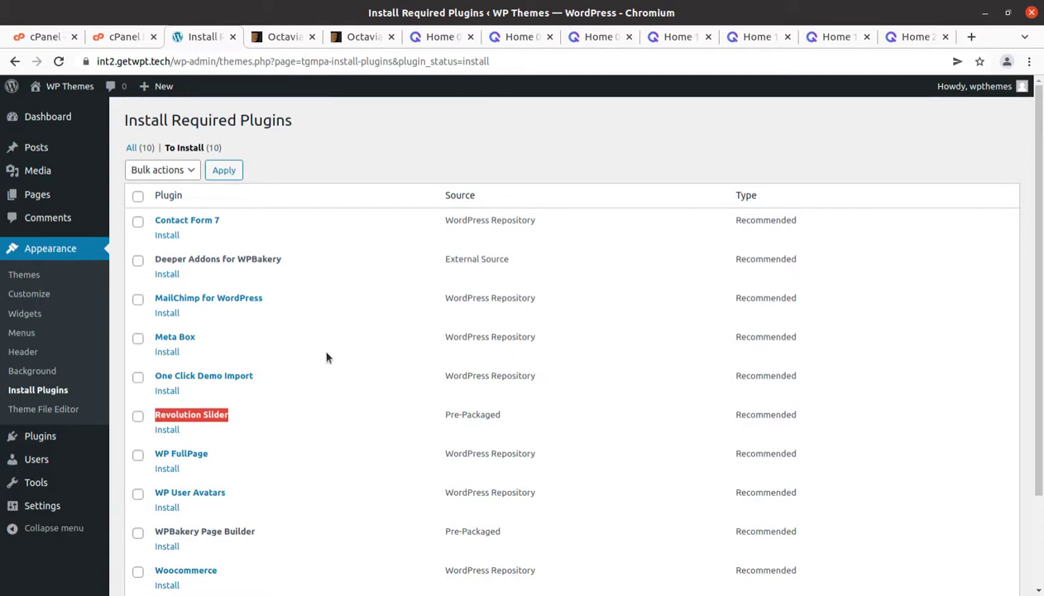
# Select all ten plugins and apply the Install bulk action.
pyautogui.click(139, 196)
pyautogui.click(174, 170)
pyautogui.click(169, 189)
pyautogui.click(169, 193)
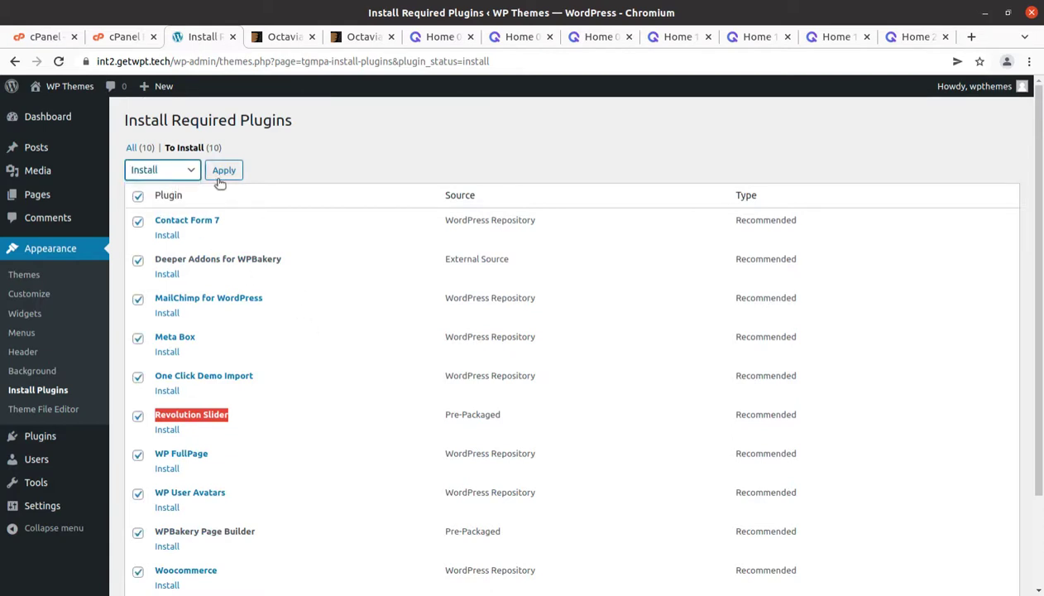
pyautogui.click(220, 177)
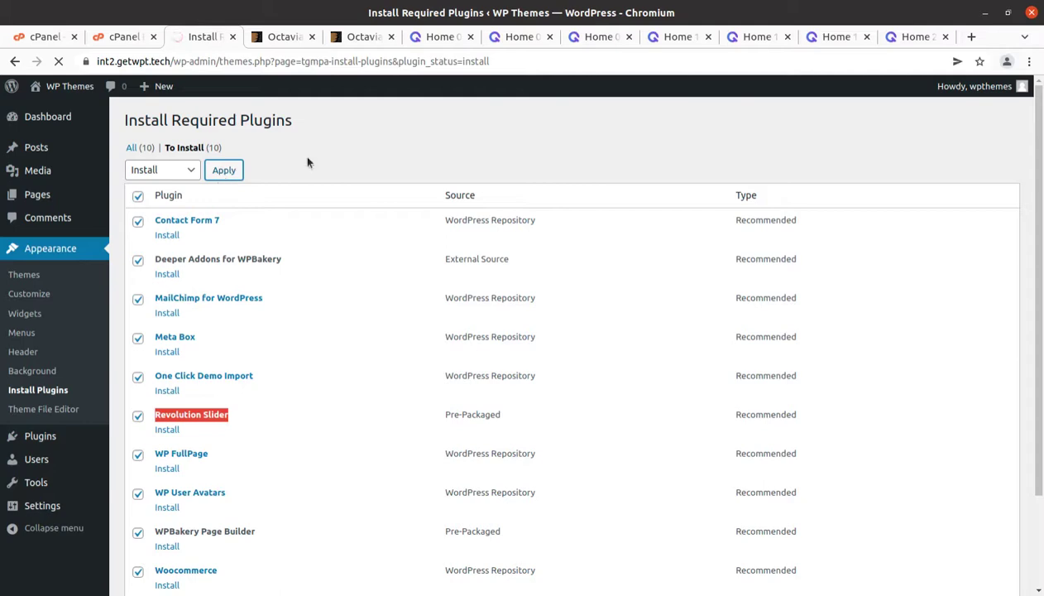
# Confirm the 'all installations completed' message for the ten plugins, then return to the Dashboard.
pyautogui.scroll(-5, 303, 254)
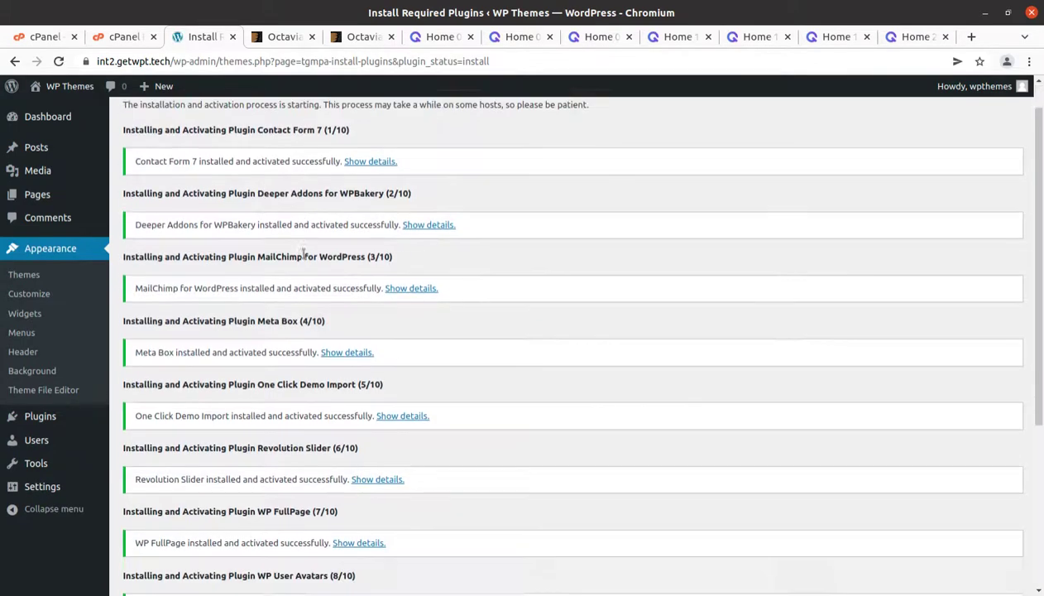
pyautogui.scroll(-1, 303, 254)
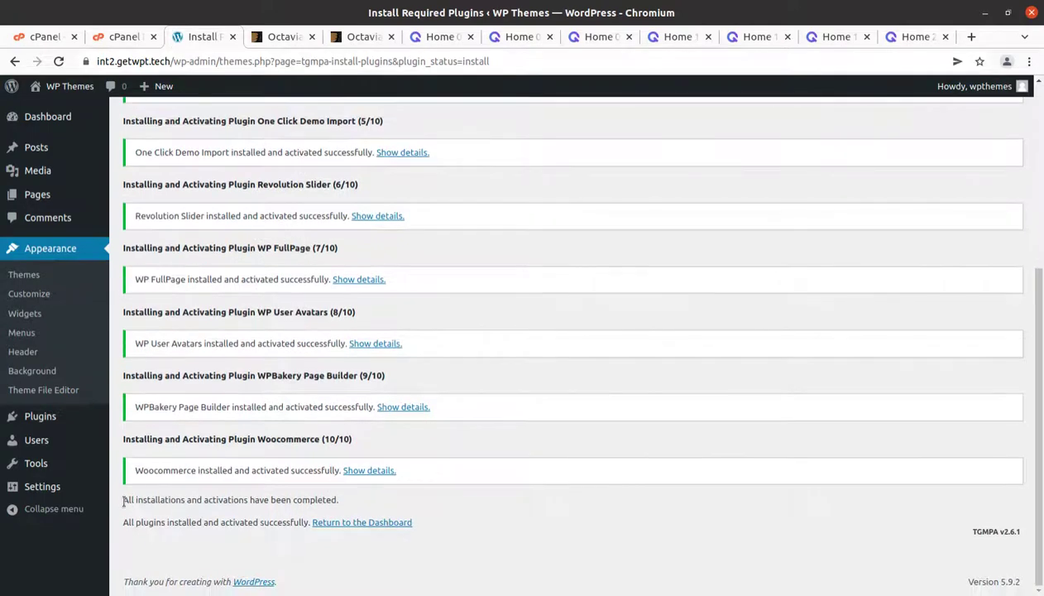
pyautogui.moveTo(124, 500); pyautogui.dragTo(337, 500)
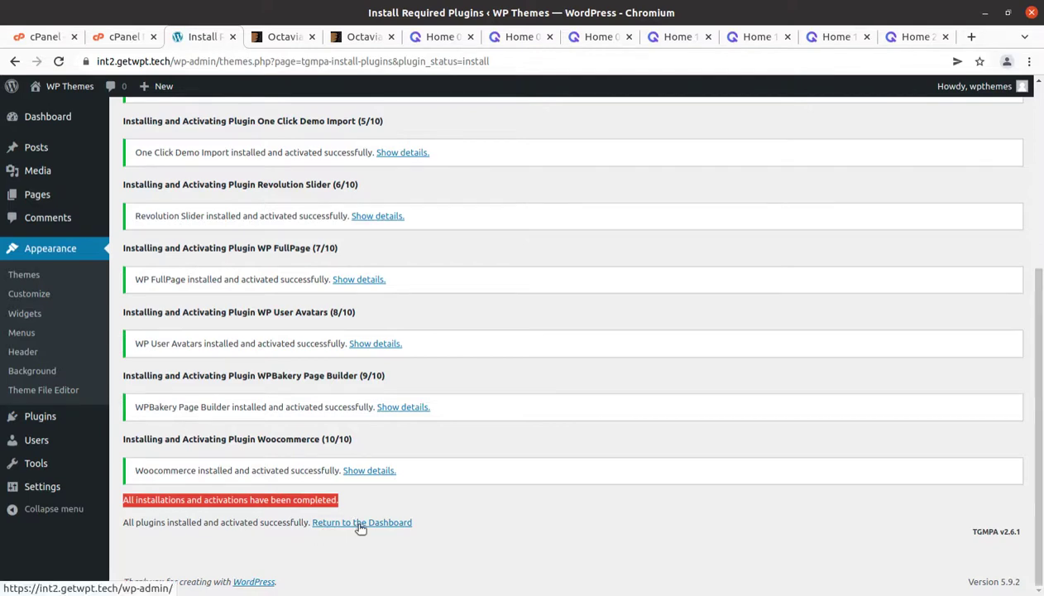
pyautogui.click(359, 526)
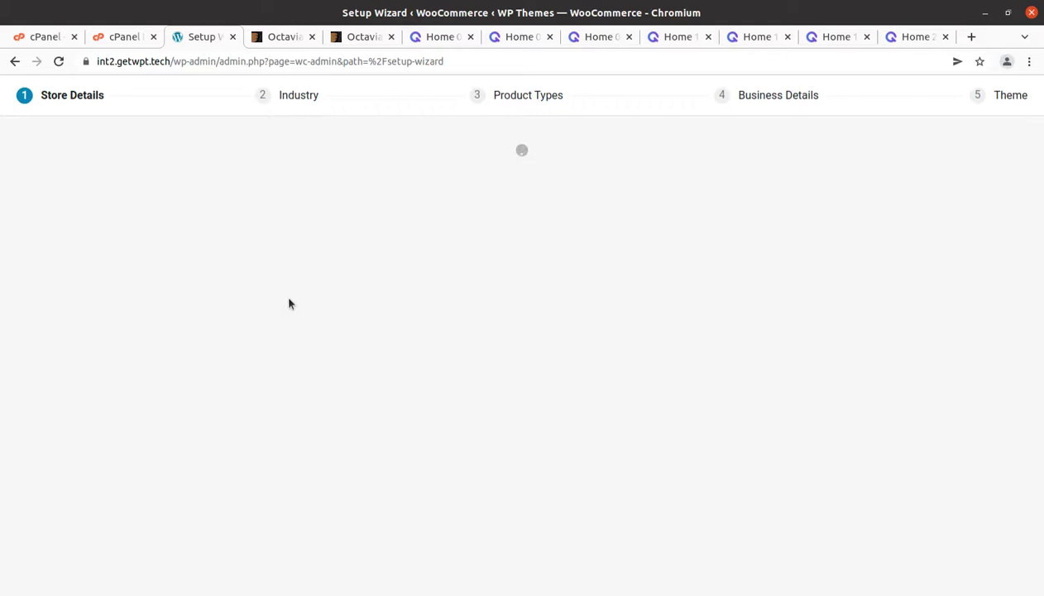
# Skip WooCommerce store details, choose No thanks on tracking, close the welcome popup, and open Dashboard.
pyautogui.scroll(-2, 522, 454)
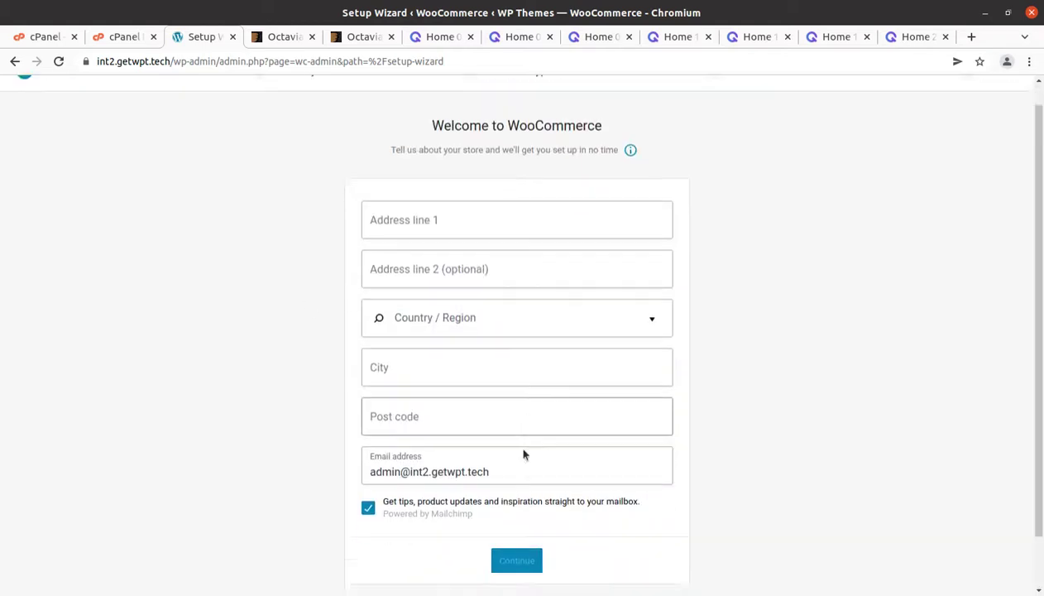
pyautogui.click(500, 562)
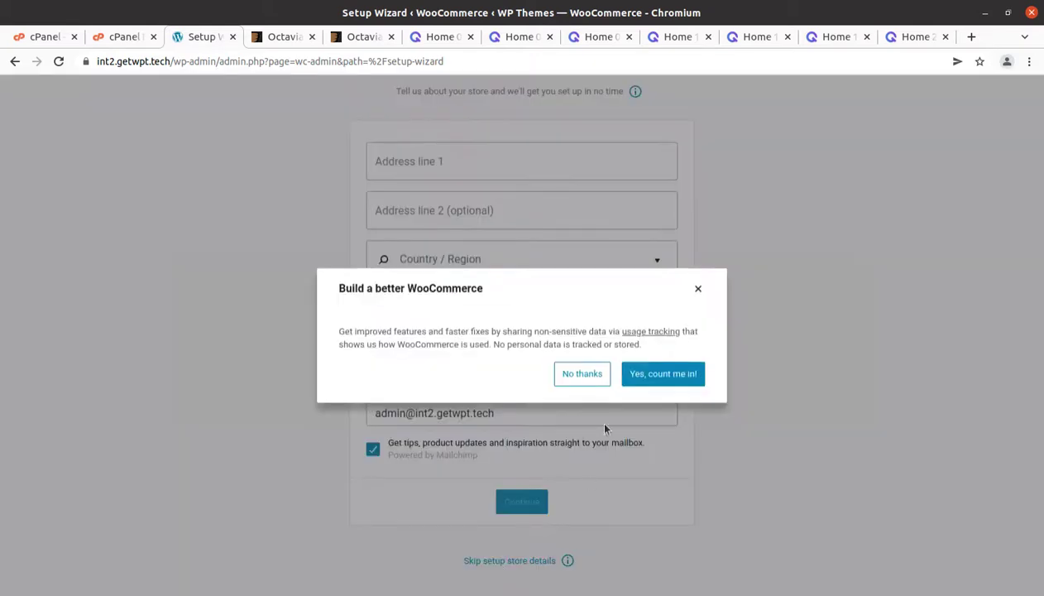
pyautogui.click(581, 373)
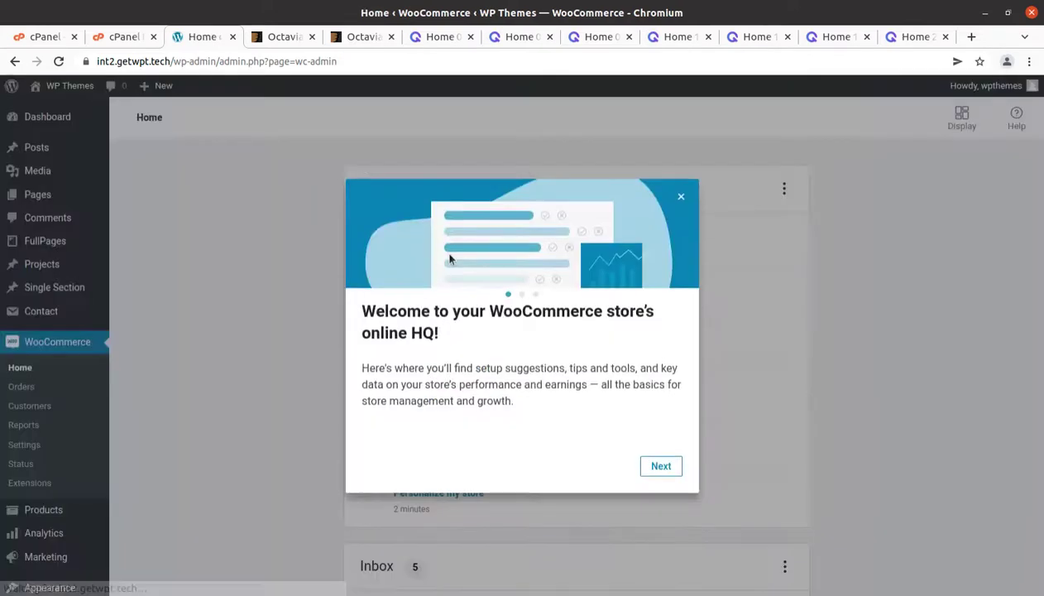
pyautogui.click(679, 198)
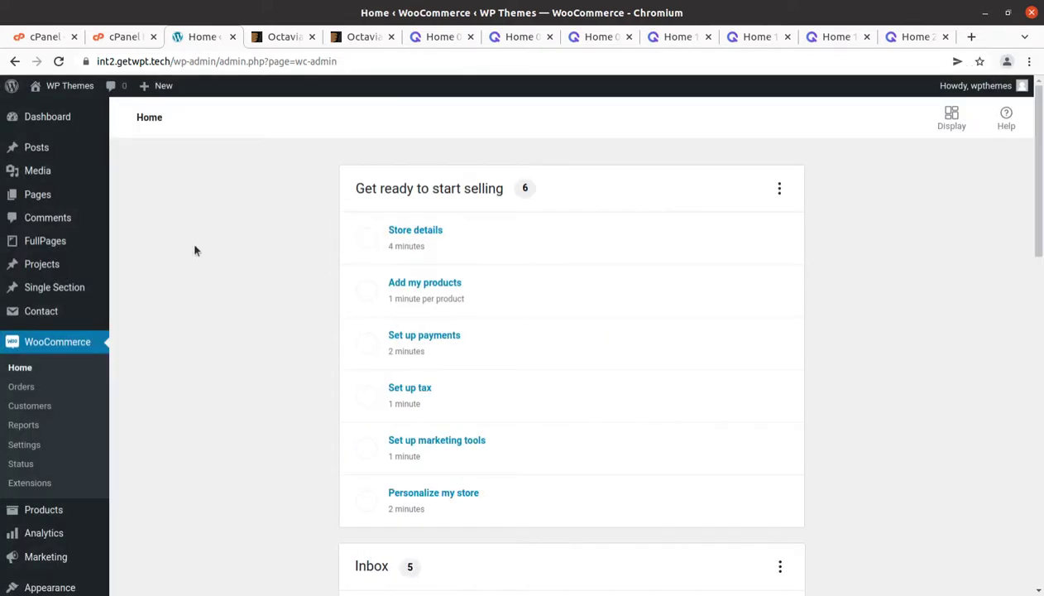
pyautogui.click(46, 120)
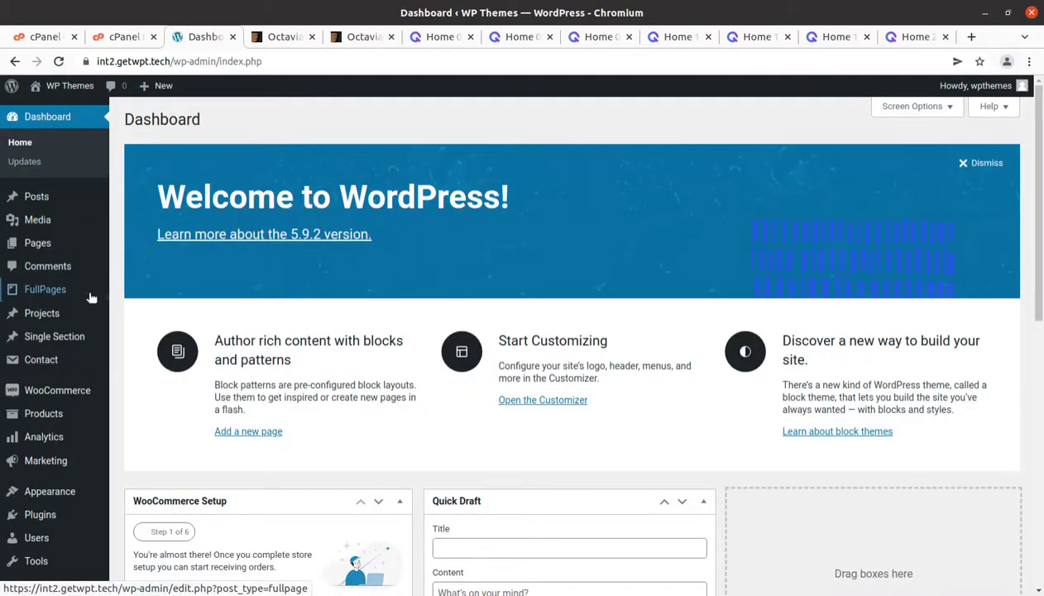
# Open Visit Site in a new tab and scroll the Octavian-styled Blog page.
pyautogui.moveTo(91, 291)
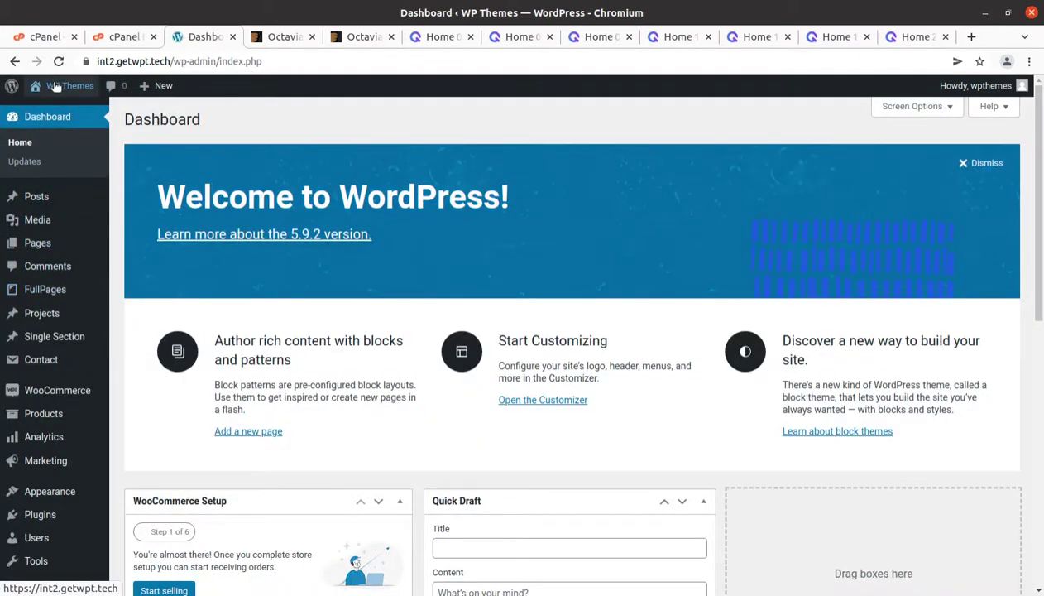
pyautogui.middleClick(48, 109)
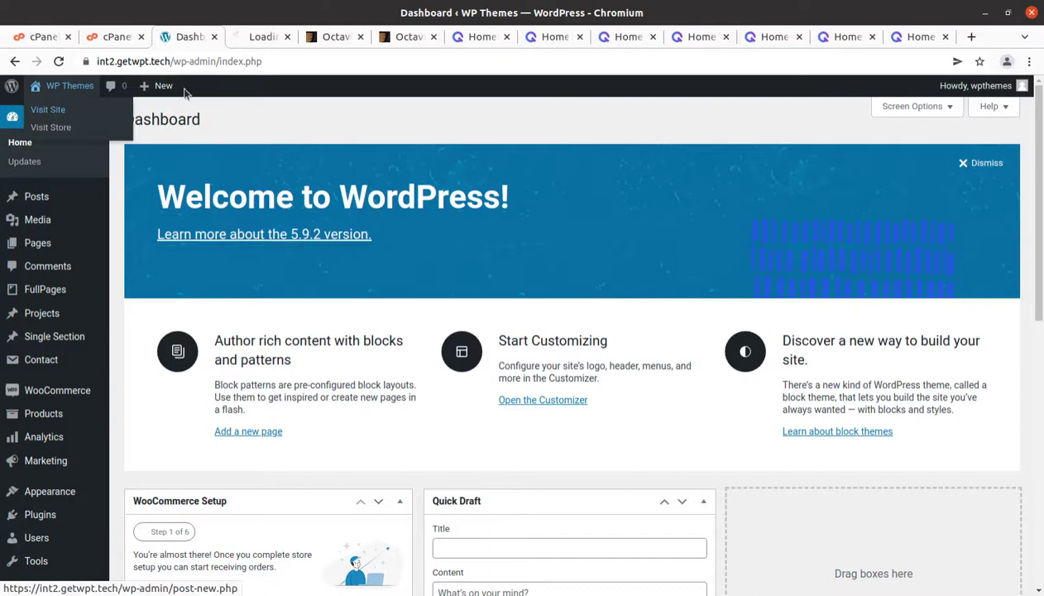
pyautogui.click(263, 38)
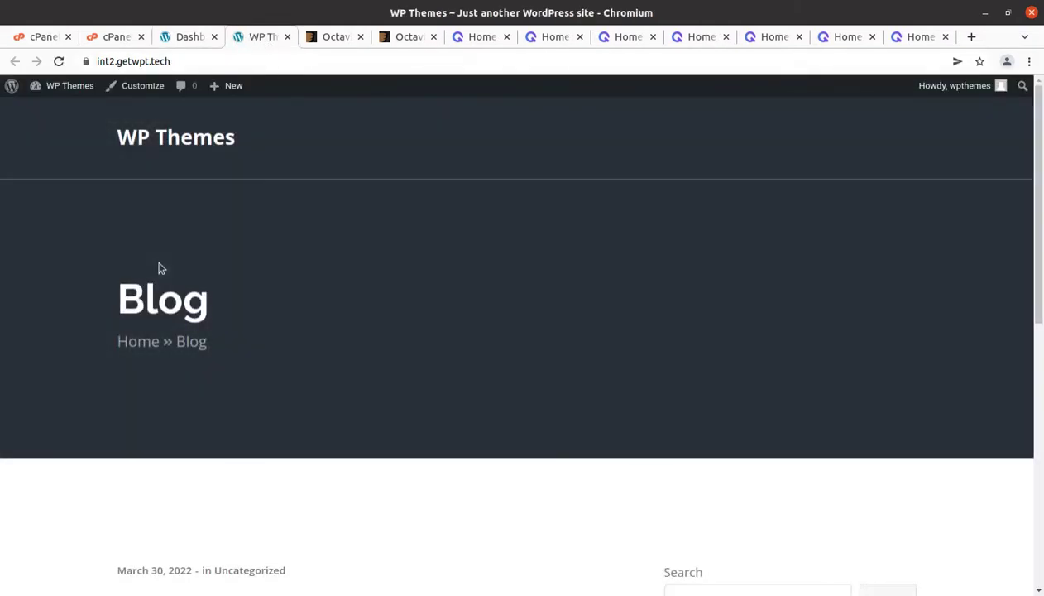
pyautogui.scroll(-7, 182, 295)
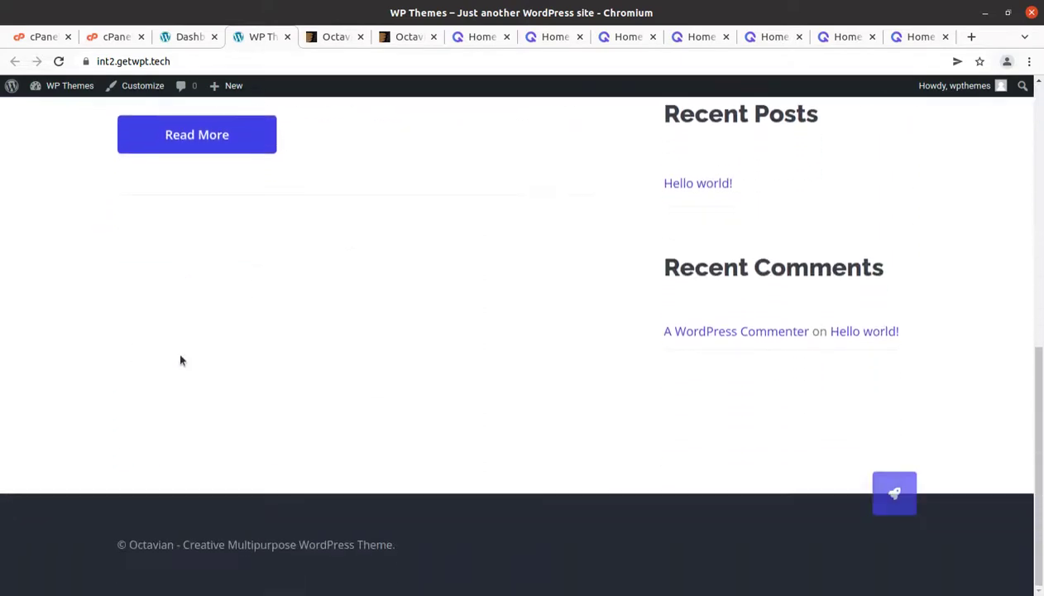
pyautogui.scroll(7, 186, 465)
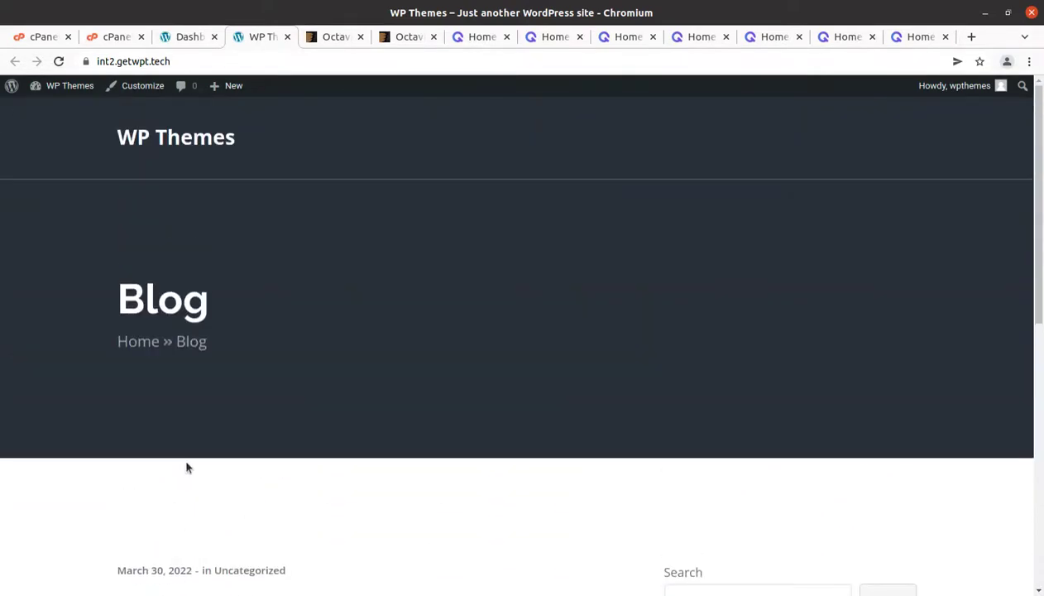
# Flip through the demo home tabs Home 02, 03, 10, 15 and 16, scrolling Home 15.
pyautogui.click(484, 36)
pyautogui.click(555, 38)
pyautogui.click(628, 38)
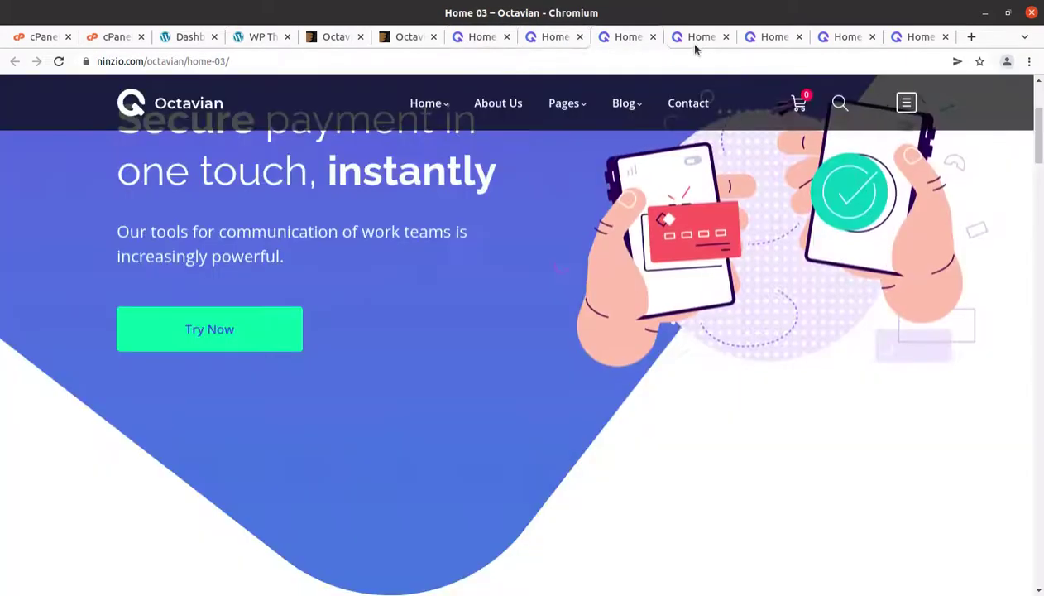
pyautogui.click(701, 38)
pyautogui.click(774, 38)
pyautogui.click(832, 38)
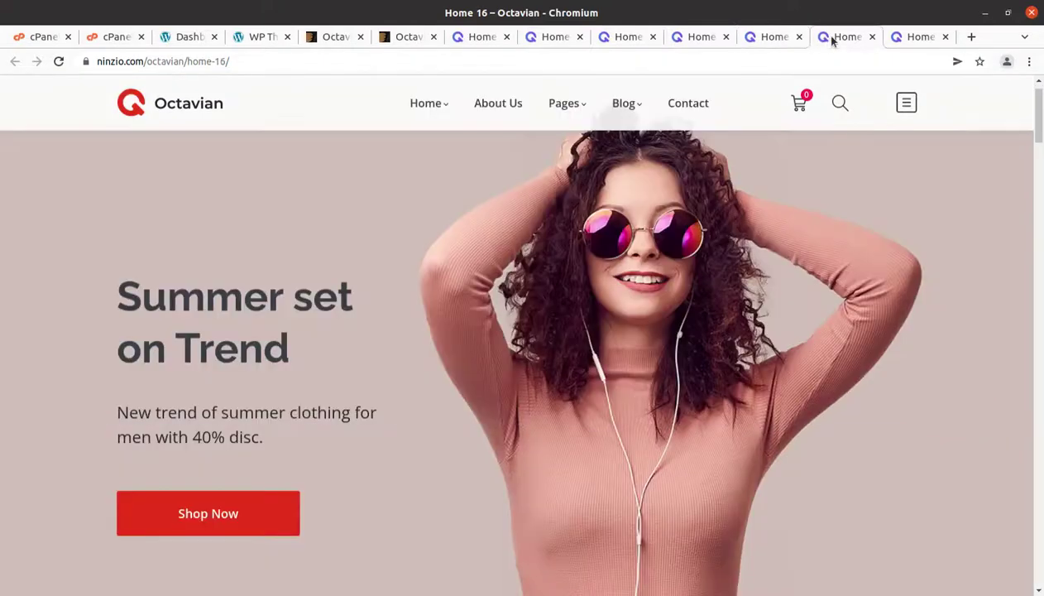
pyautogui.click(773, 38)
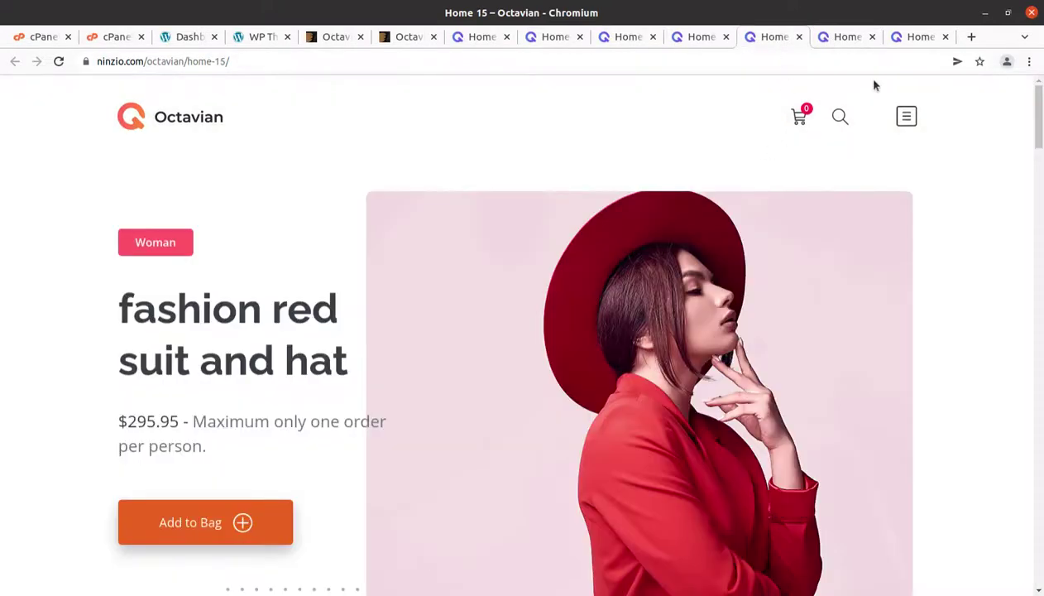
pyautogui.scroll(-5, 664, 303)
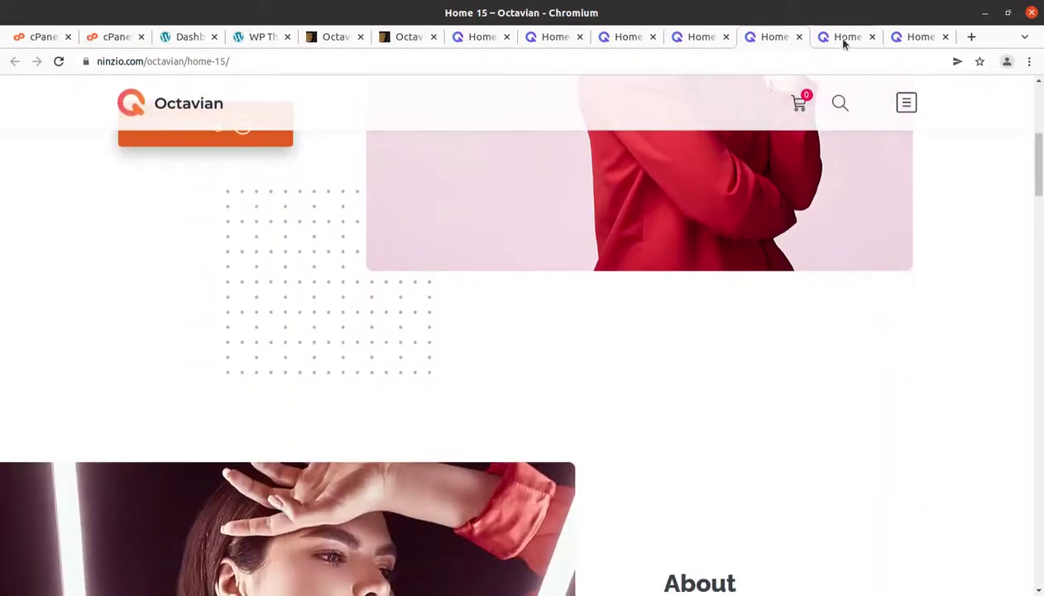
# Switch to Home 21 and view its 'Creatively designed works of Architecture' headline.
pyautogui.click(843, 40)
pyautogui.click(933, 40)
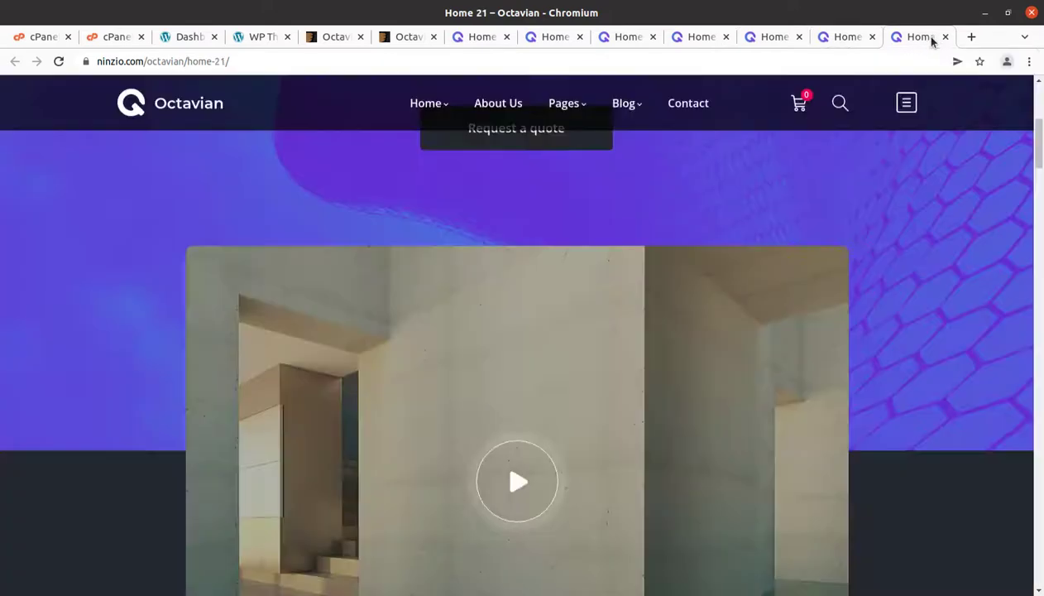
pyautogui.scroll(2, 429, 258)
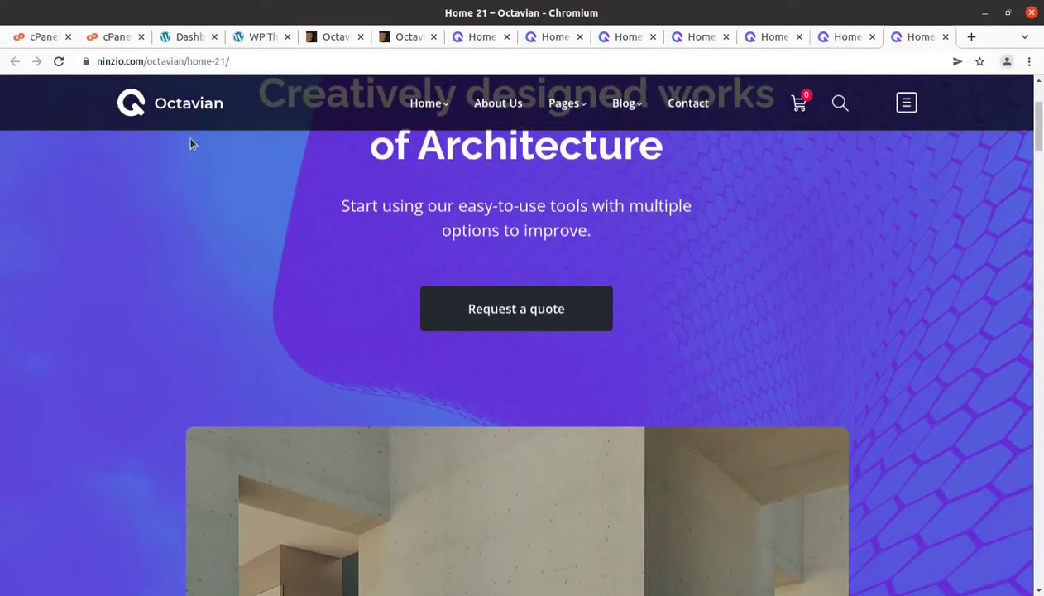
# Go to Appearance > Import Demo Data in the WordPress admin.
pyautogui.click(185, 38)
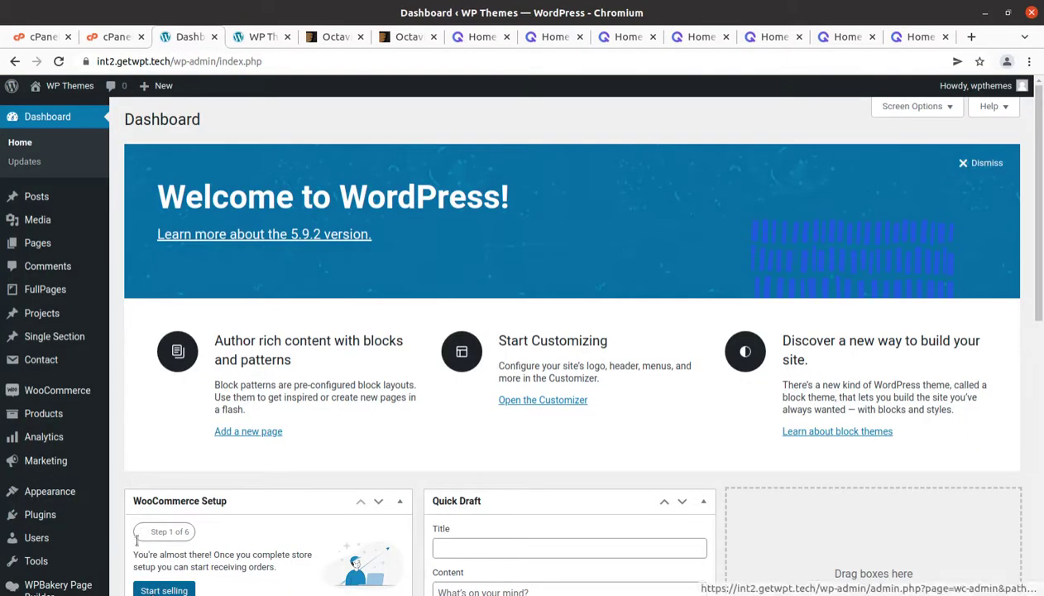
pyautogui.scroll(-2, 97, 473)
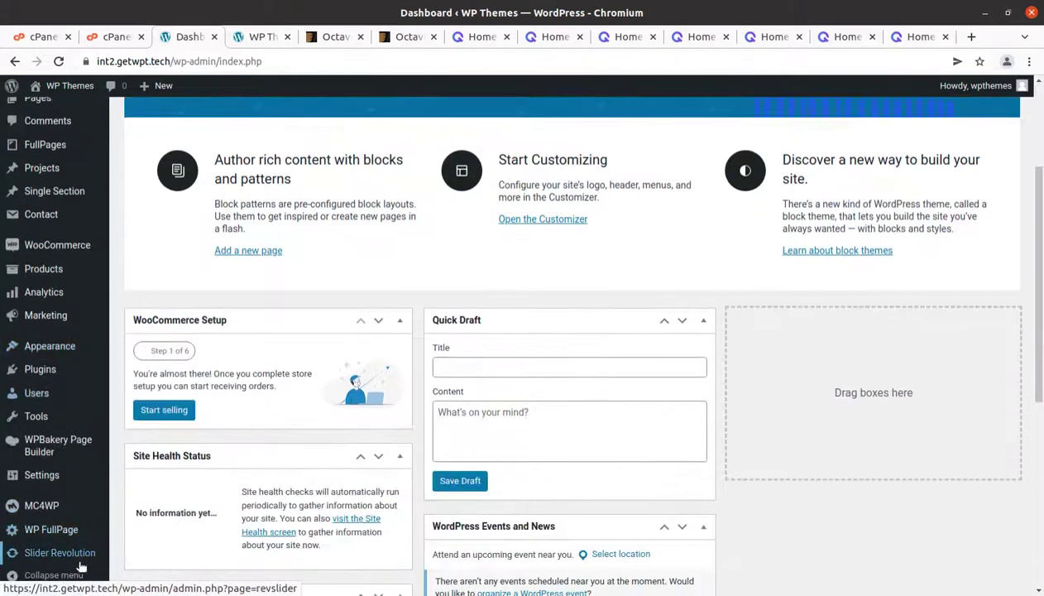
pyautogui.moveTo(59, 351)
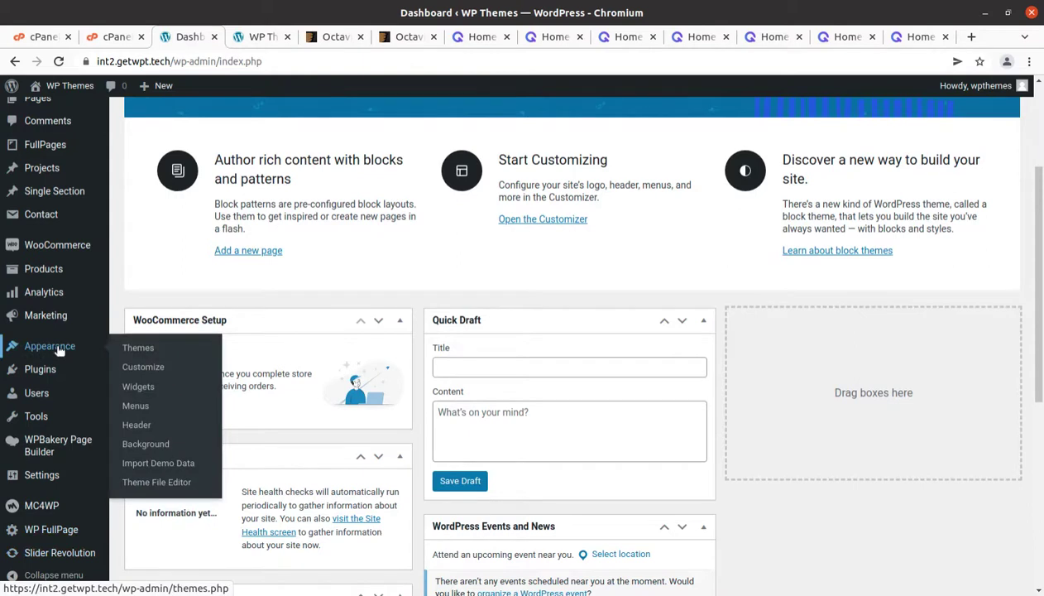
pyautogui.click(156, 469)
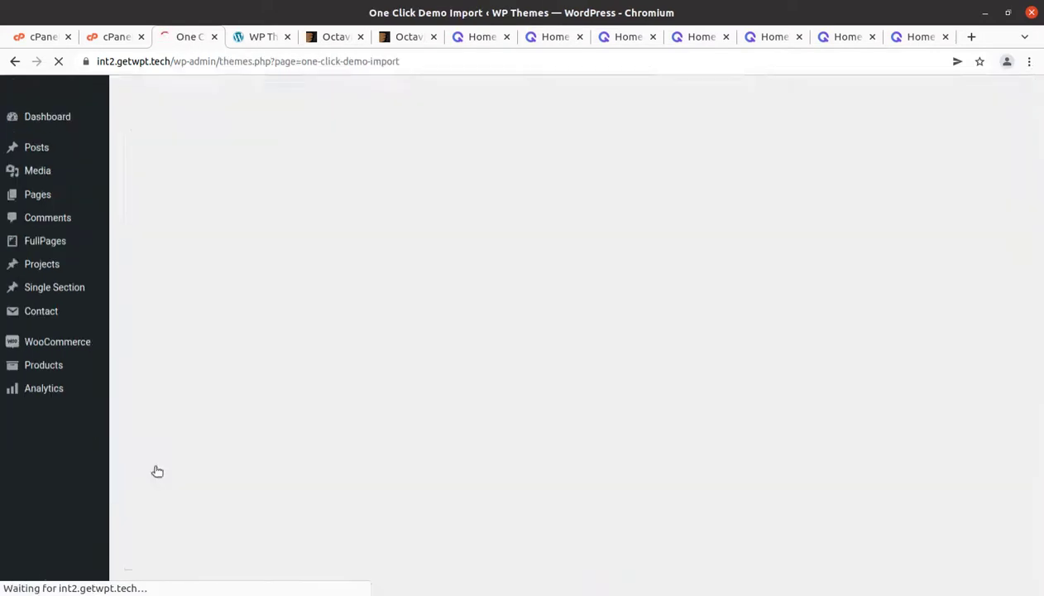
# Start the Octavian demo import and review the optional plugins like WPForms and MonsterInsights.
pyautogui.scroll(-2, 422, 412)
pyautogui.scroll(-3, 317, 407)
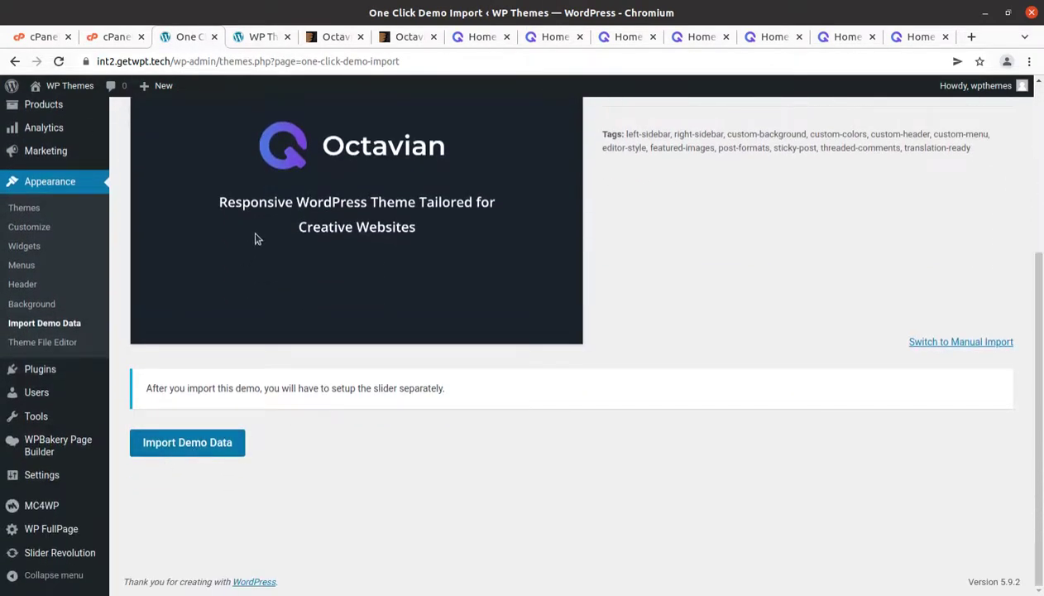
pyautogui.click(201, 449)
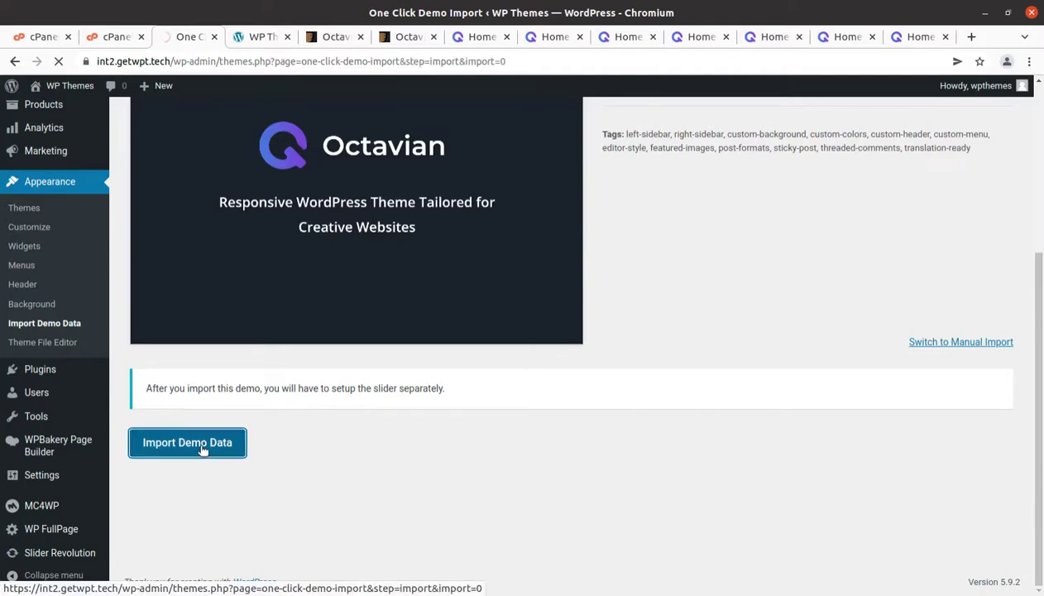
pyautogui.scroll(-5, 312, 311)
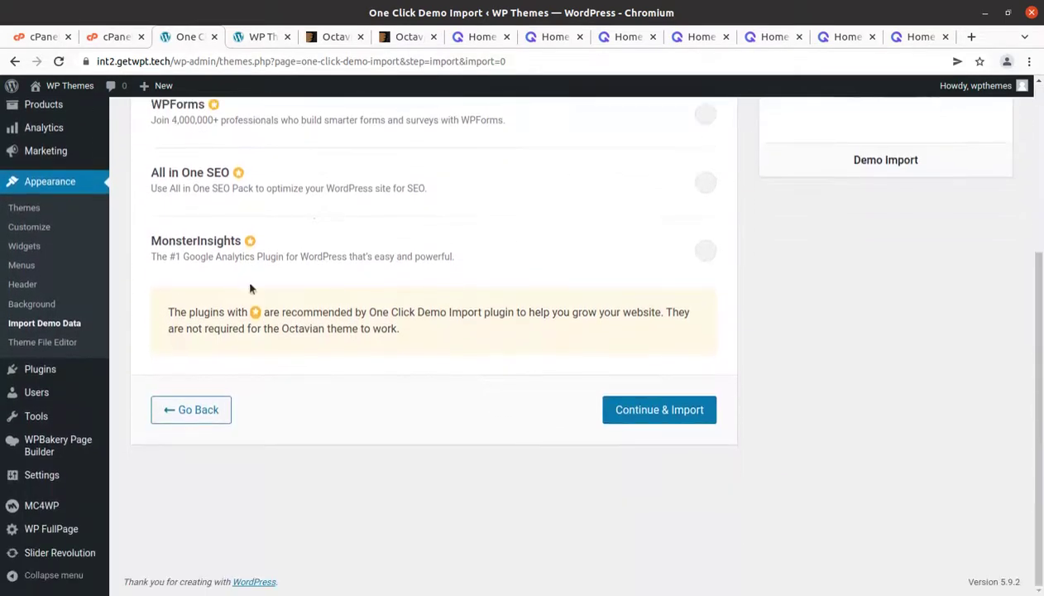
pyautogui.scroll(2, 276, 286)
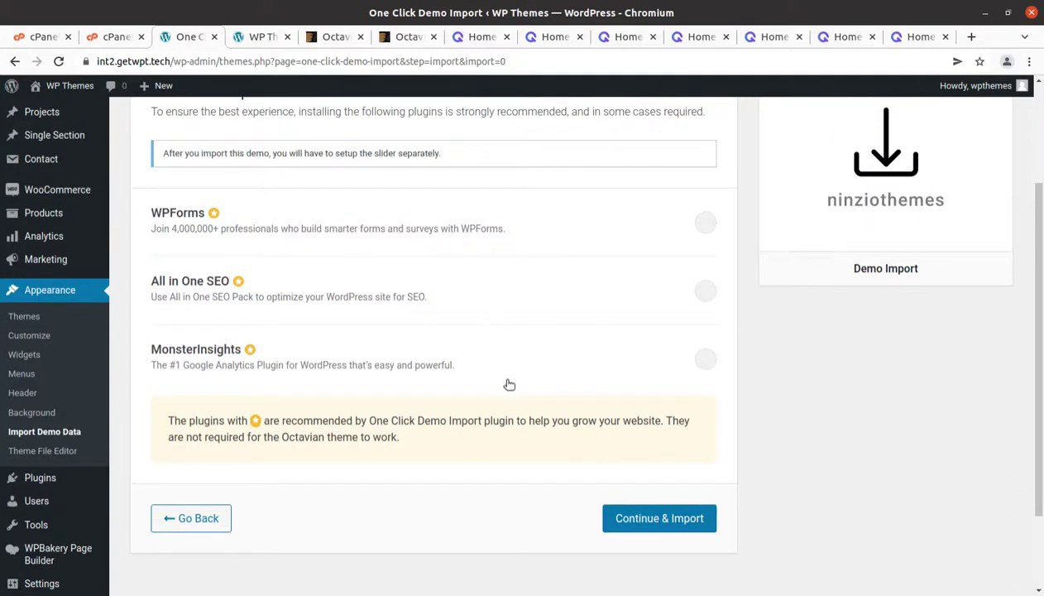
# Run Continue & Import, peek at Media Library in a new tab, then return to the import.
pyautogui.click(628, 520)
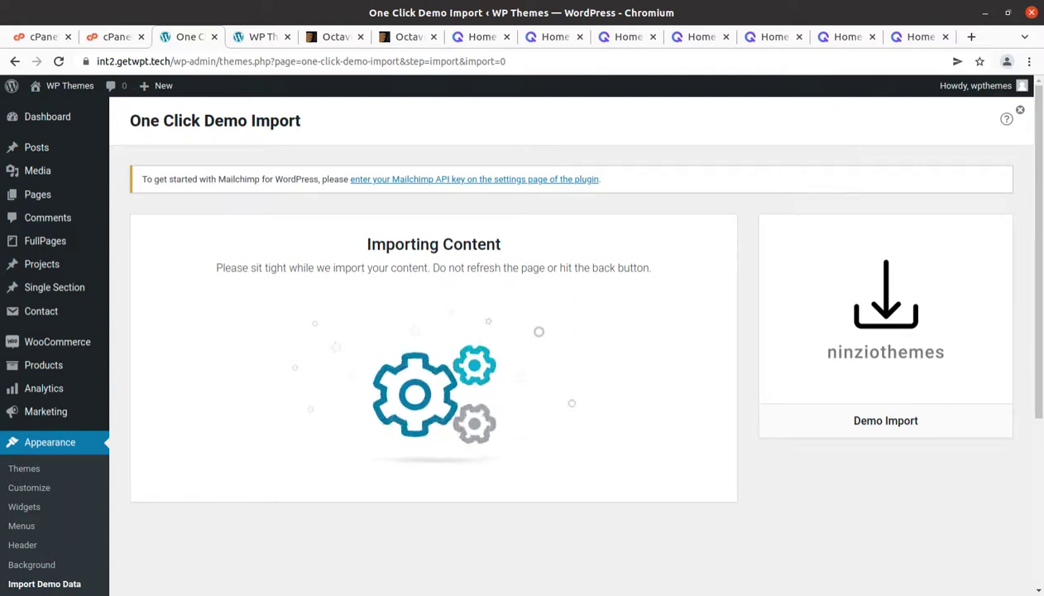
pyautogui.moveTo(47, 170)
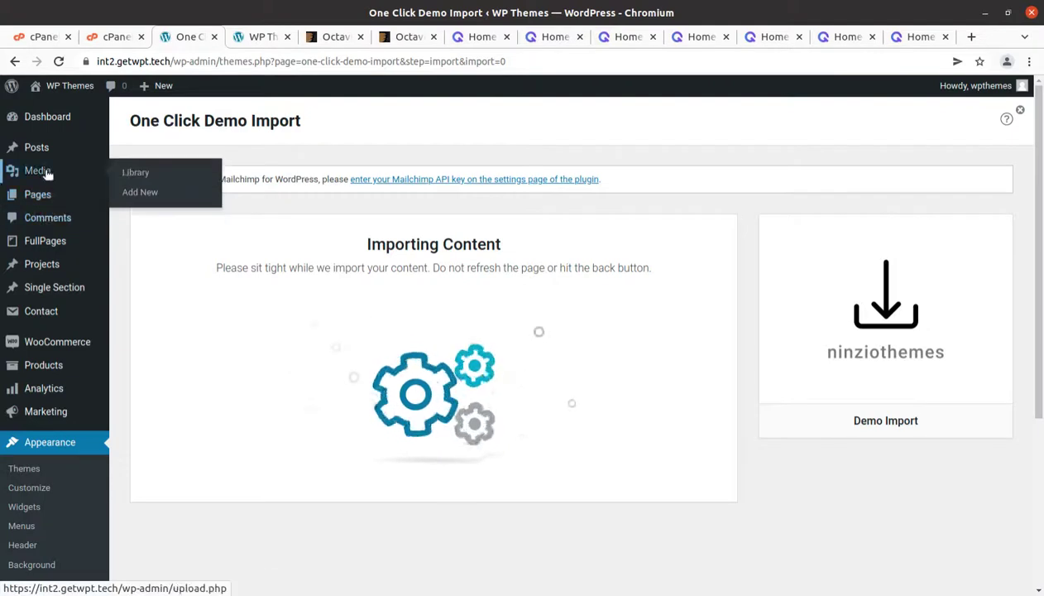
pyautogui.middleClick(137, 180)
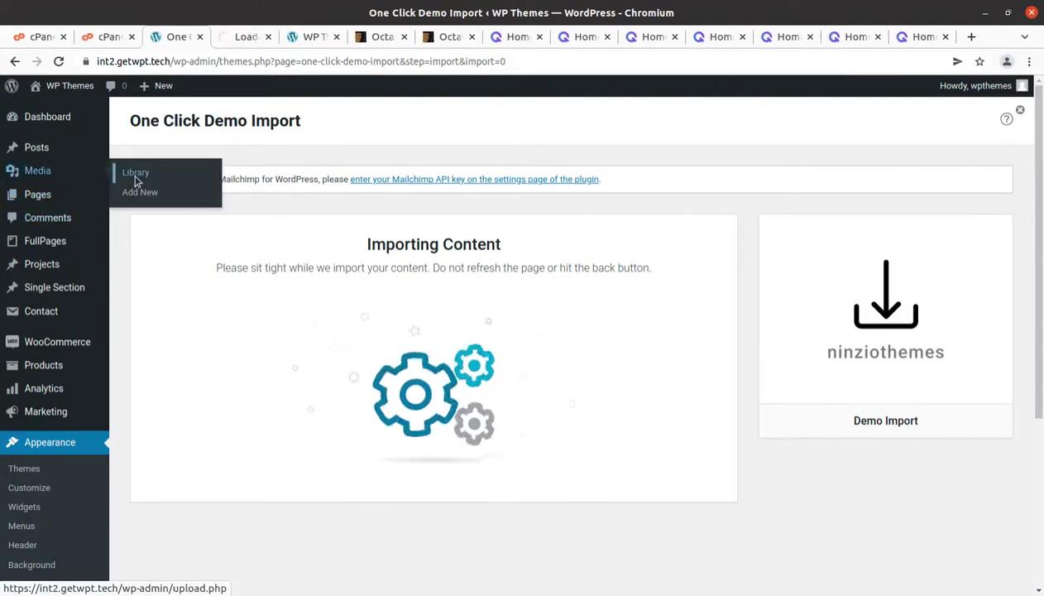
pyautogui.click(250, 39)
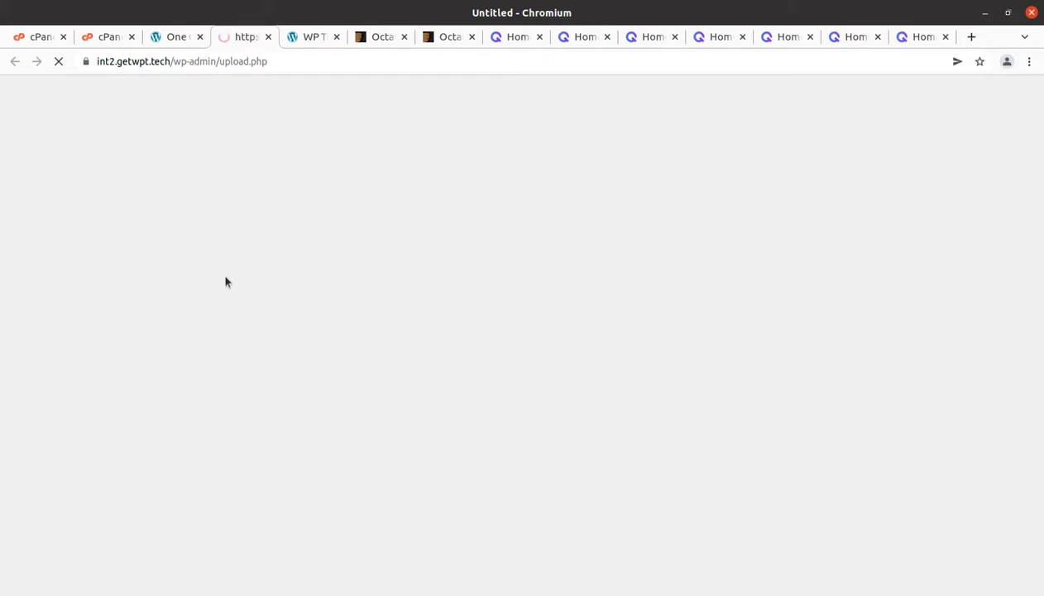
pyautogui.click(183, 37)
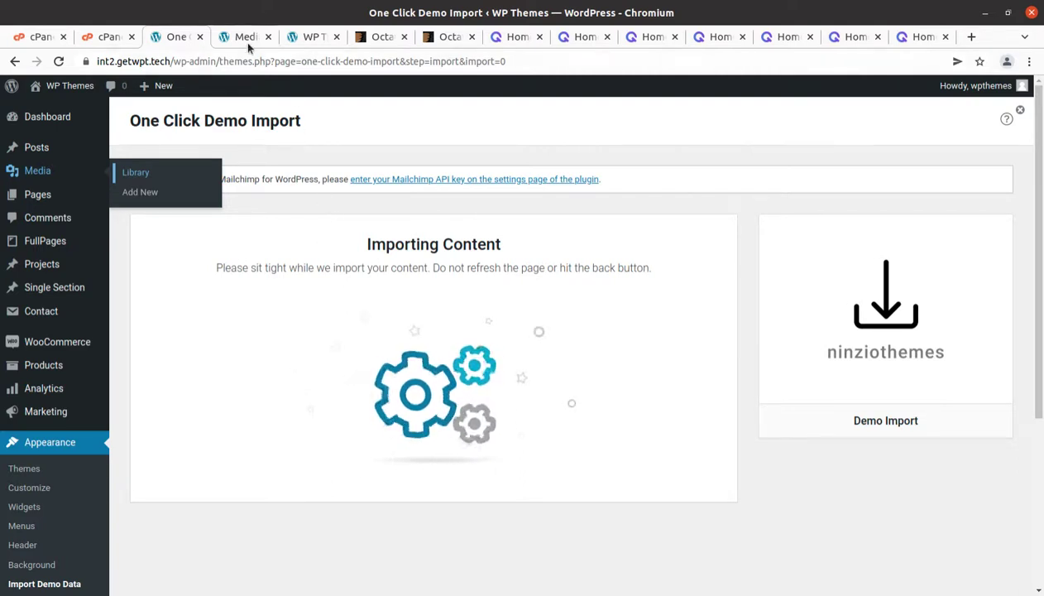
# Compare the Media Library with the import's progress, then reload the library to load new items.
pyautogui.click(252, 42)
pyautogui.scroll(-2, 371, 459)
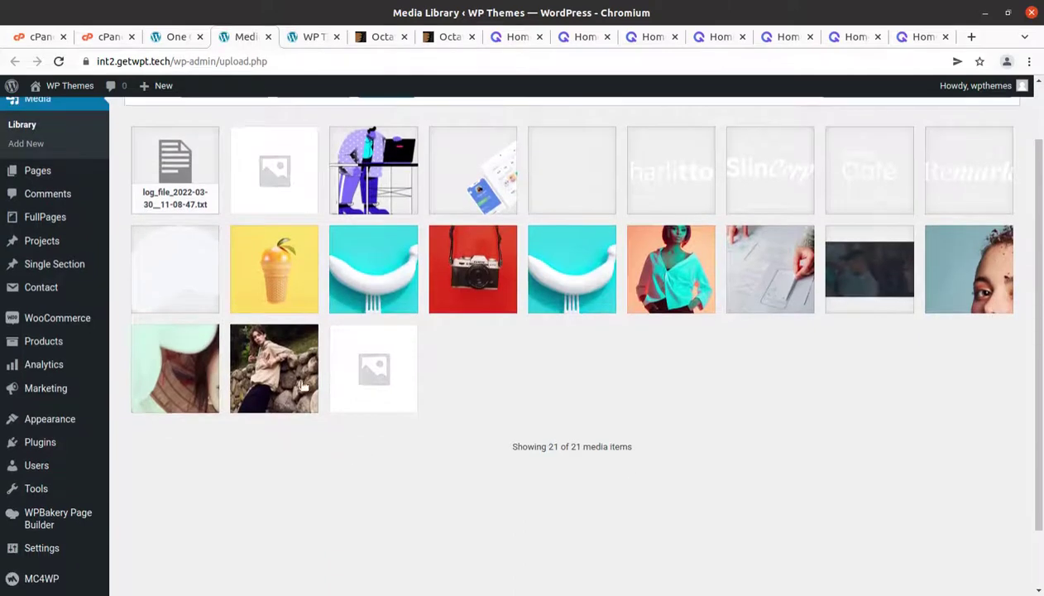
pyautogui.scroll(2, 311, 397)
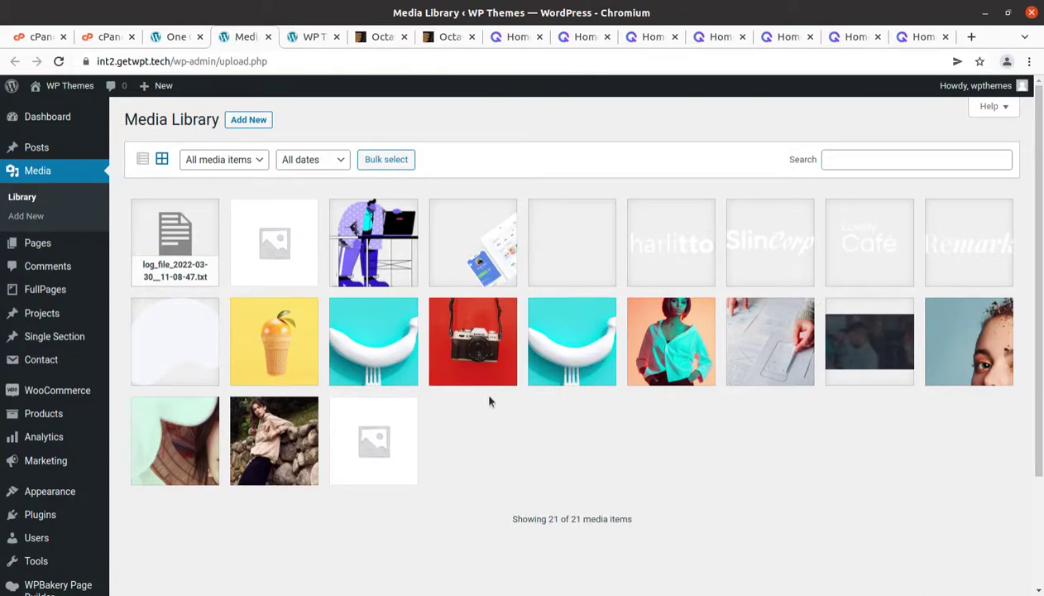
pyautogui.click(174, 37)
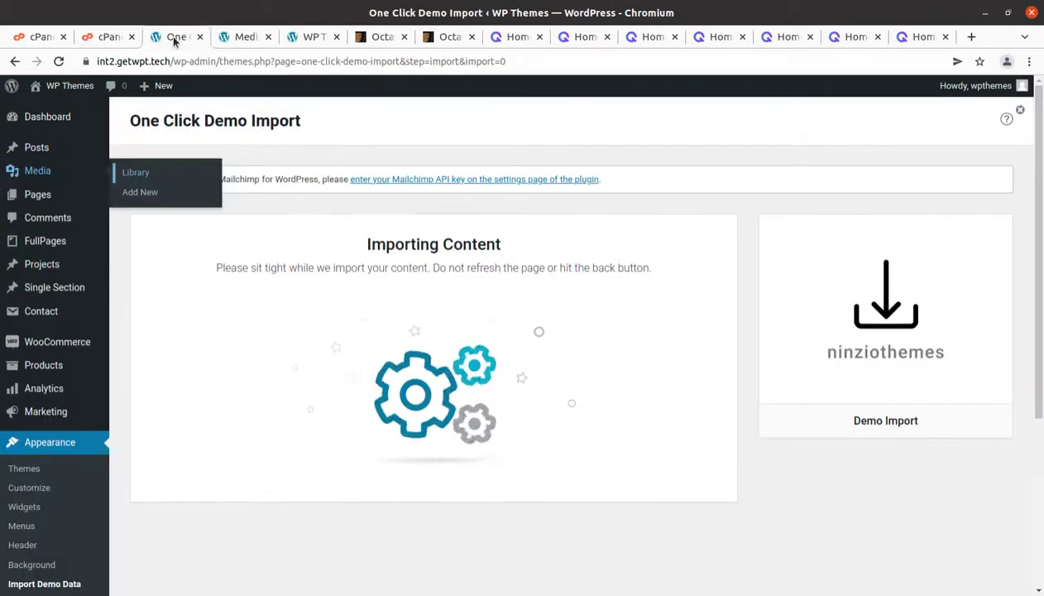
pyautogui.click(245, 37)
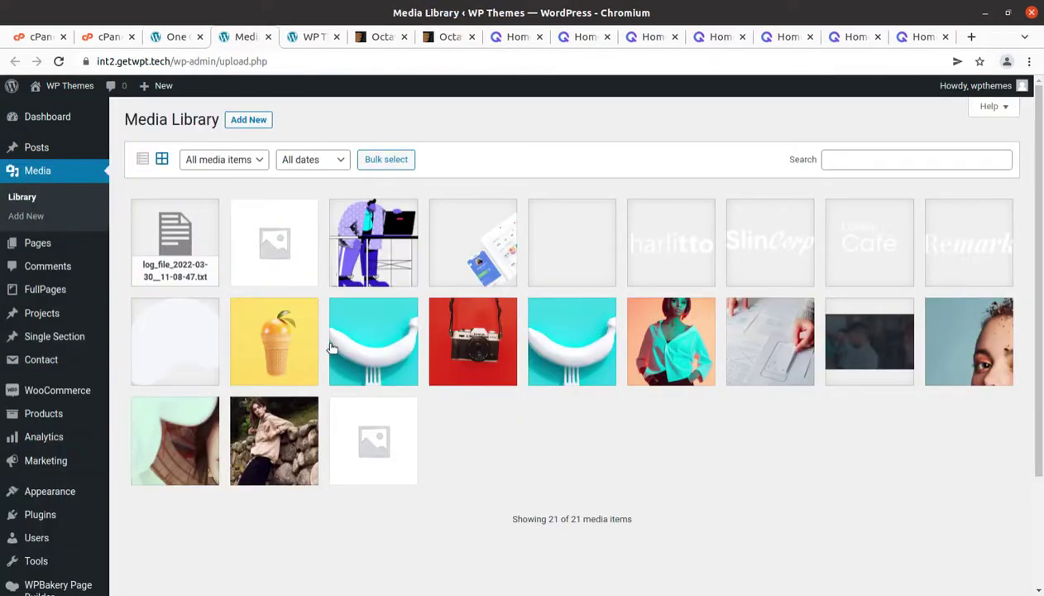
pyautogui.click(60, 61)
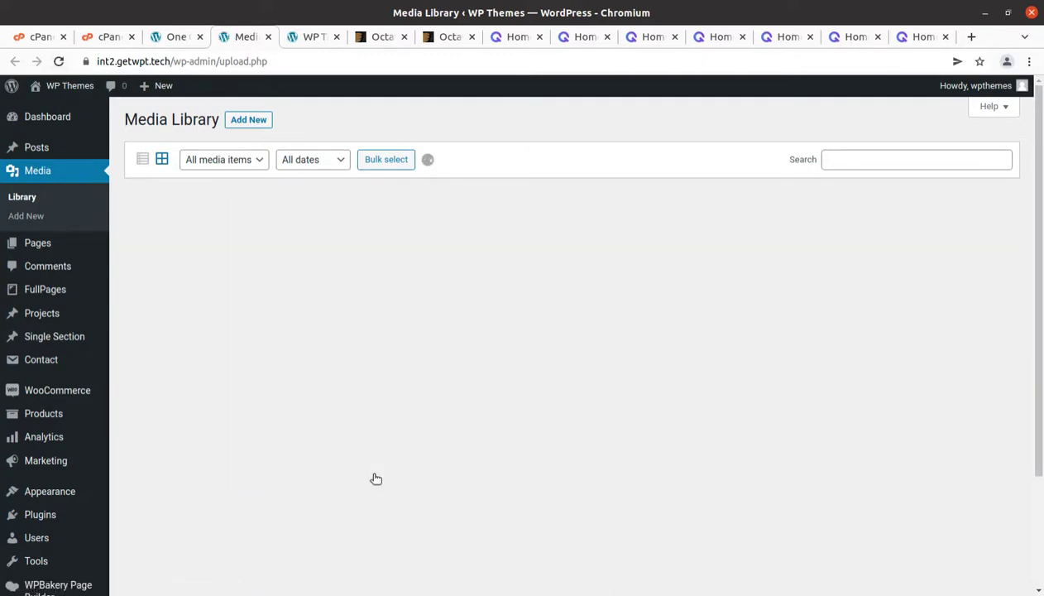
pyautogui.scroll(-3, 375, 478)
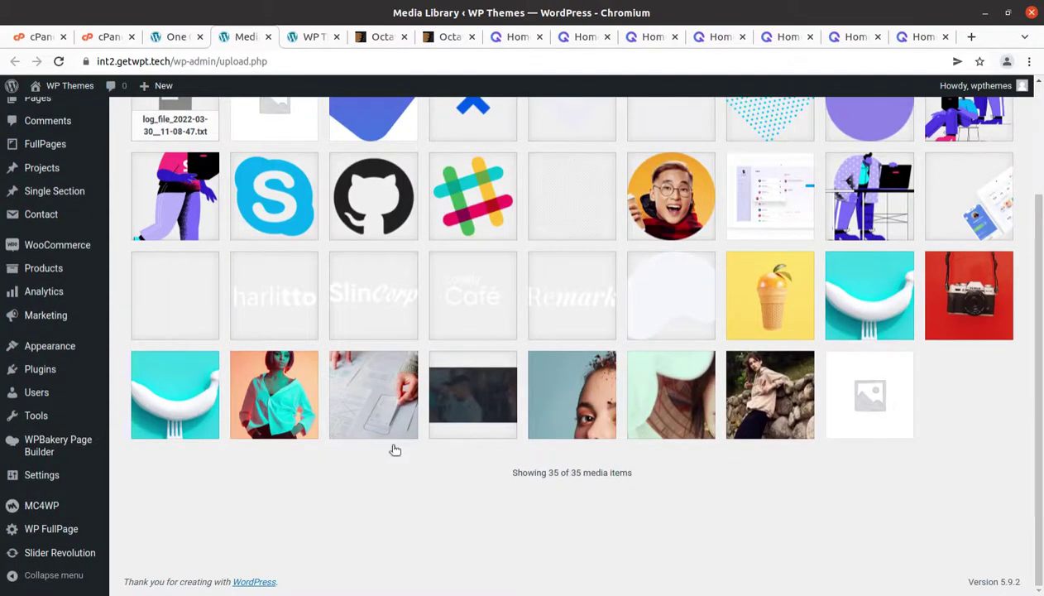
pyautogui.scroll(3, 395, 449)
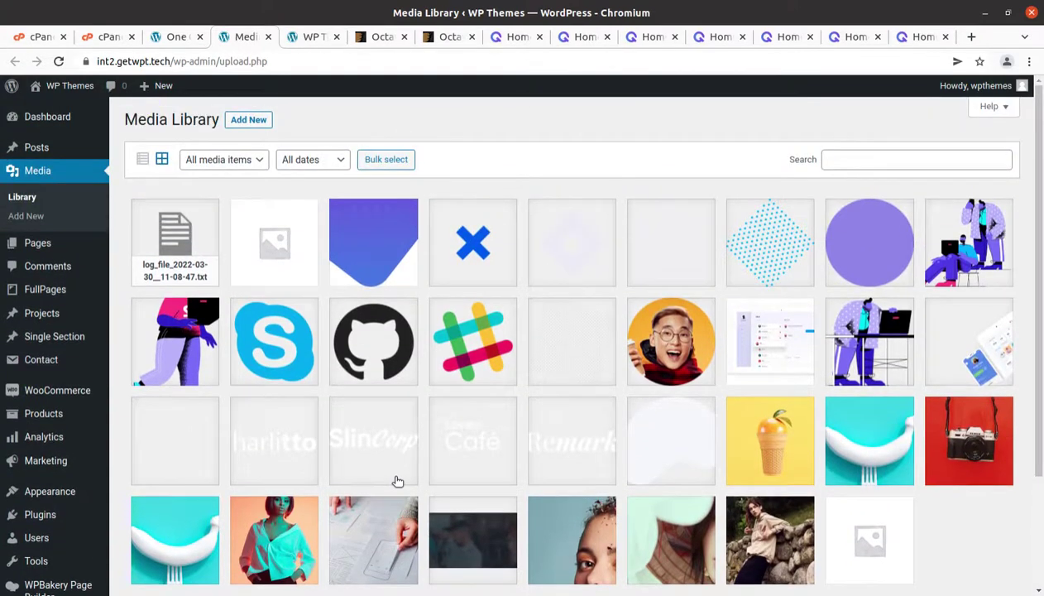
# Check the running import again and return to the Media Library grid, now at 155 items.
pyautogui.click(172, 38)
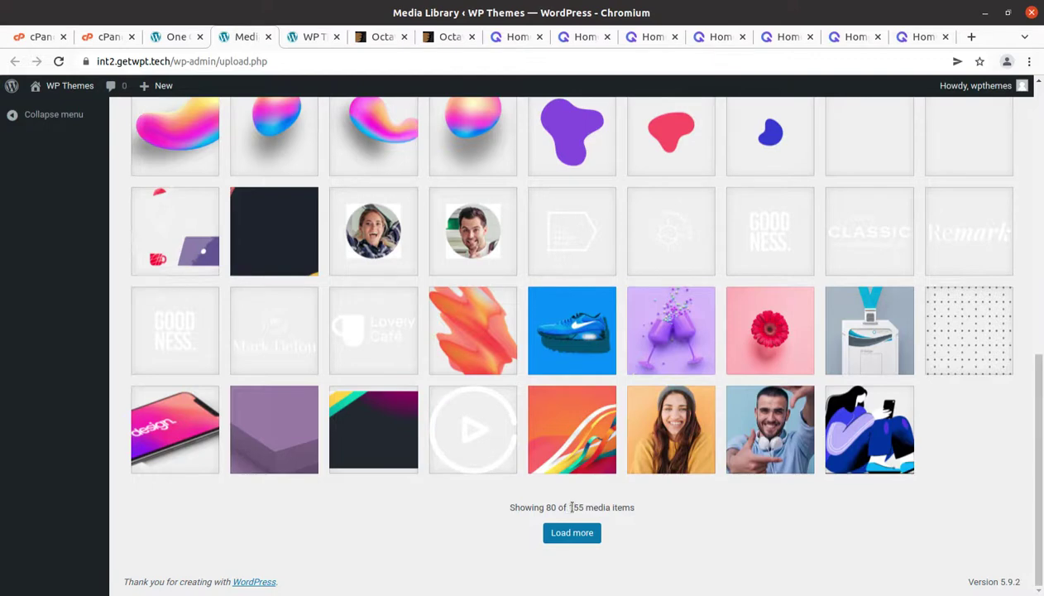
pyautogui.scroll(5, 296, 381)
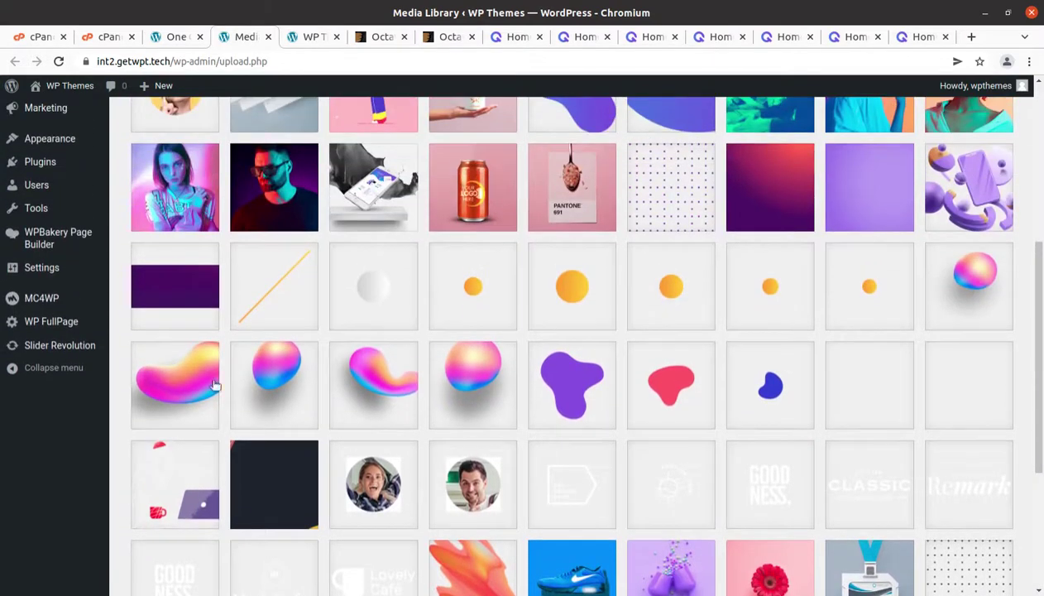
pyautogui.scroll(4, 397, 383)
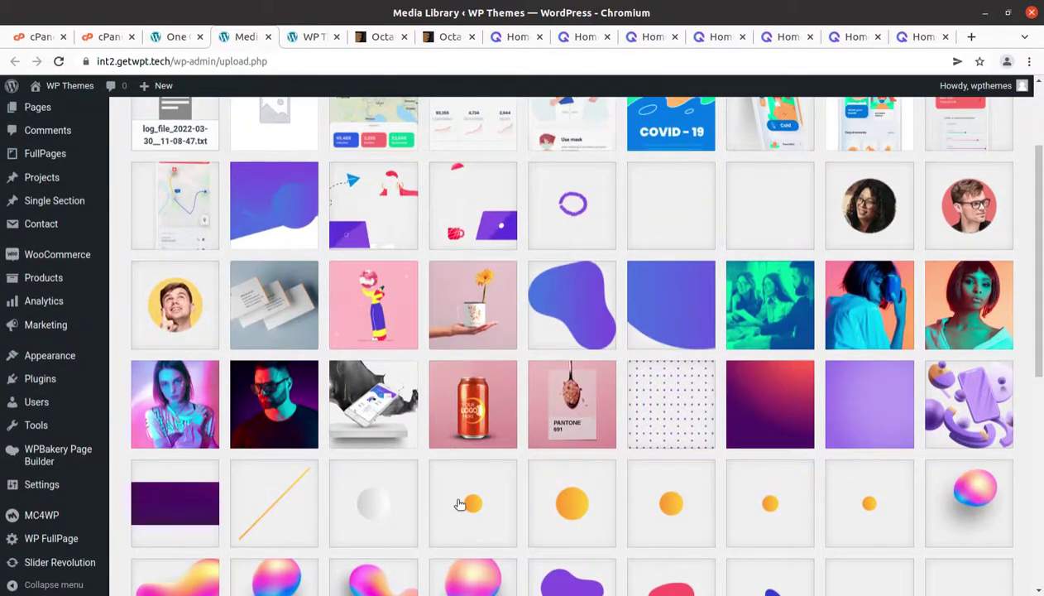
pyautogui.scroll(3, 460, 504)
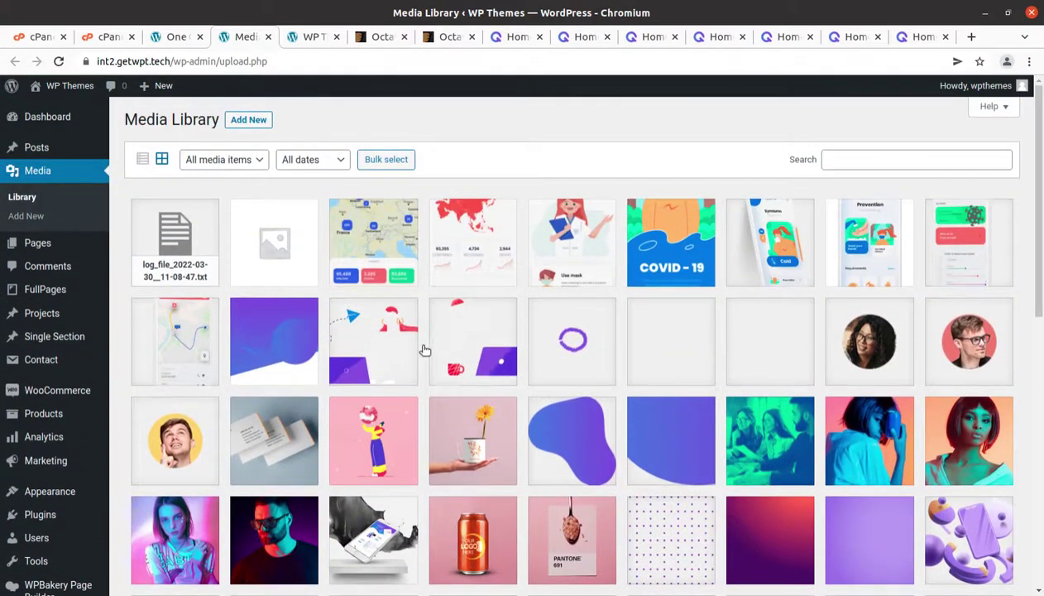
pyautogui.scroll(-4, 393, 381)
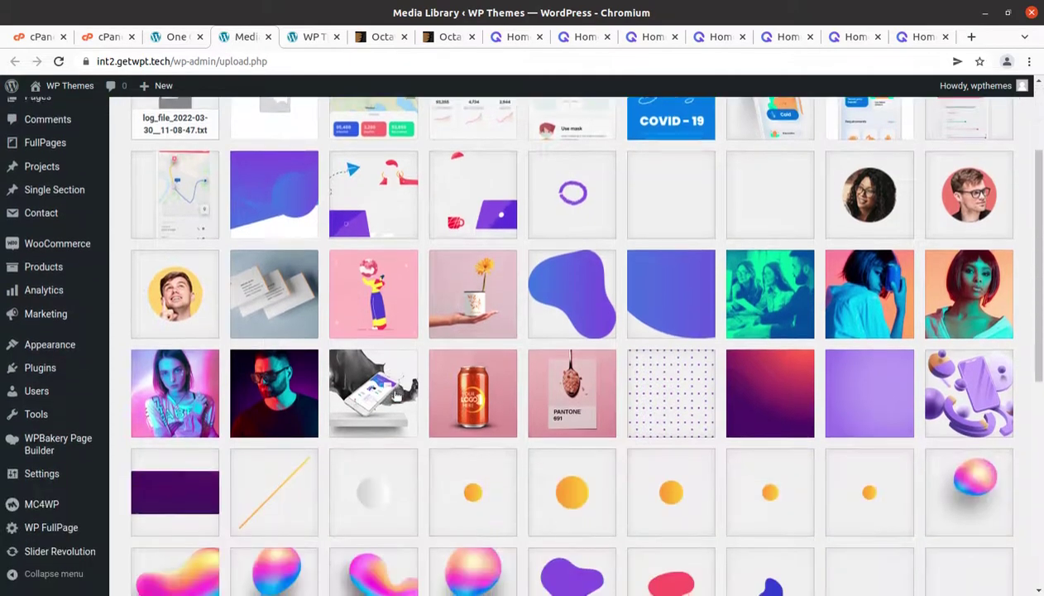
pyautogui.scroll(-3, 691, 340)
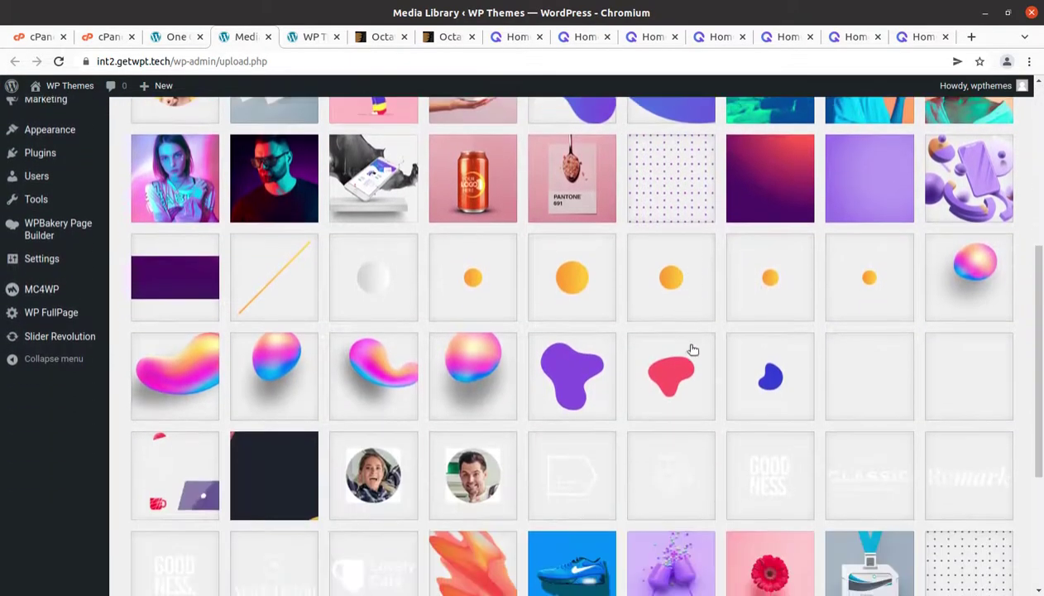
pyautogui.scroll(-5, 346, 381)
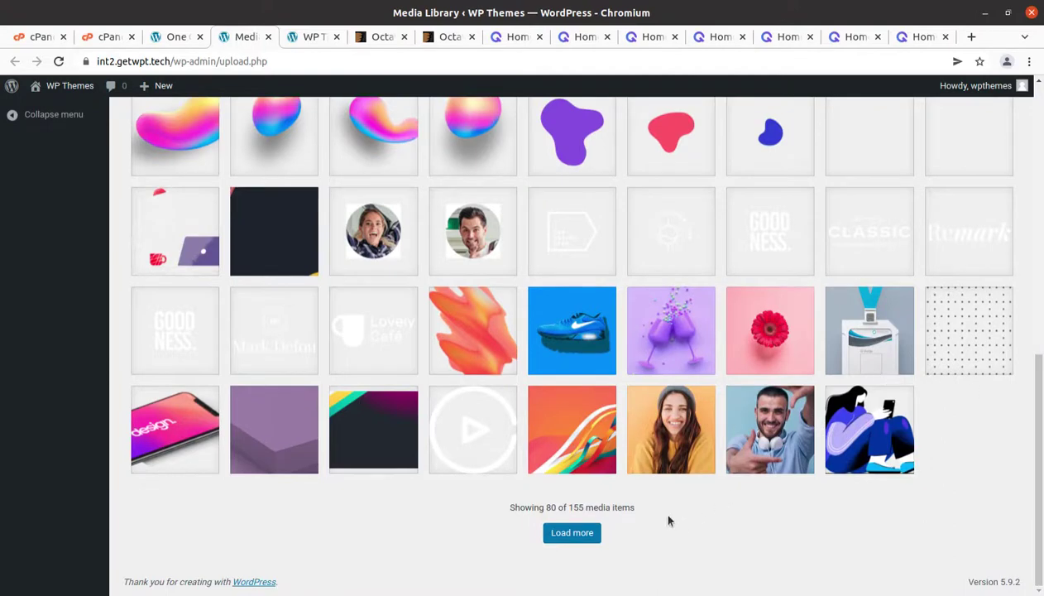
pyautogui.click(176, 38)
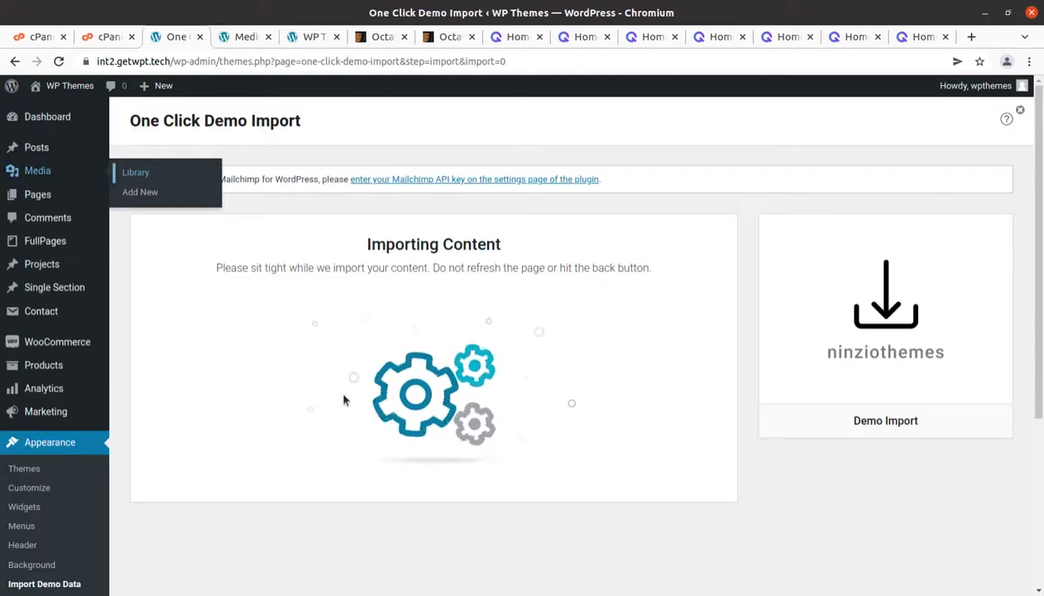
pyautogui.click(244, 39)
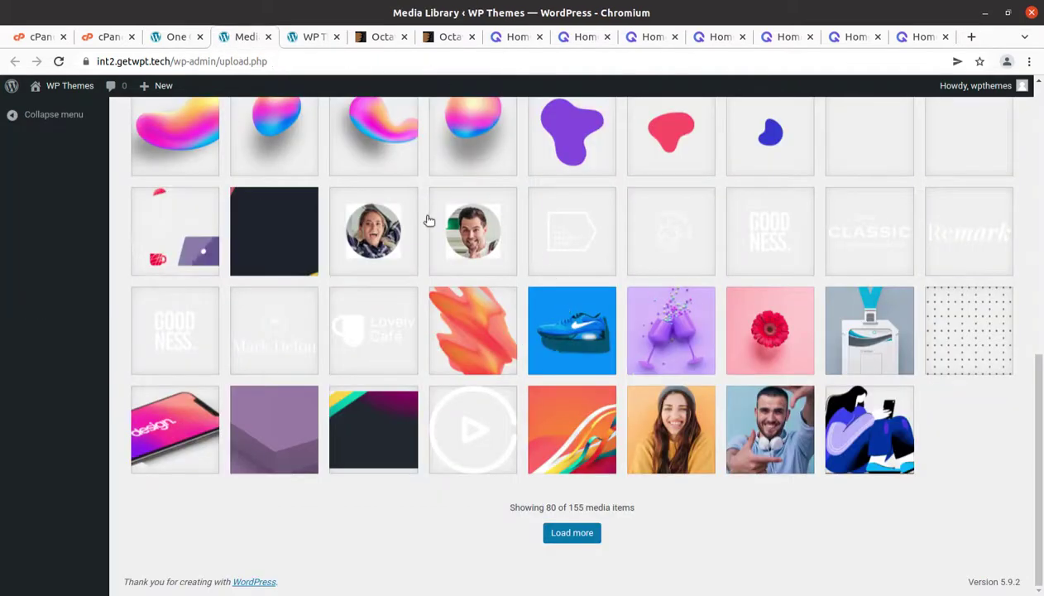
# Look at the Home 01 and Home 02 demos, then scroll through the About Us page.
pyautogui.click(515, 37)
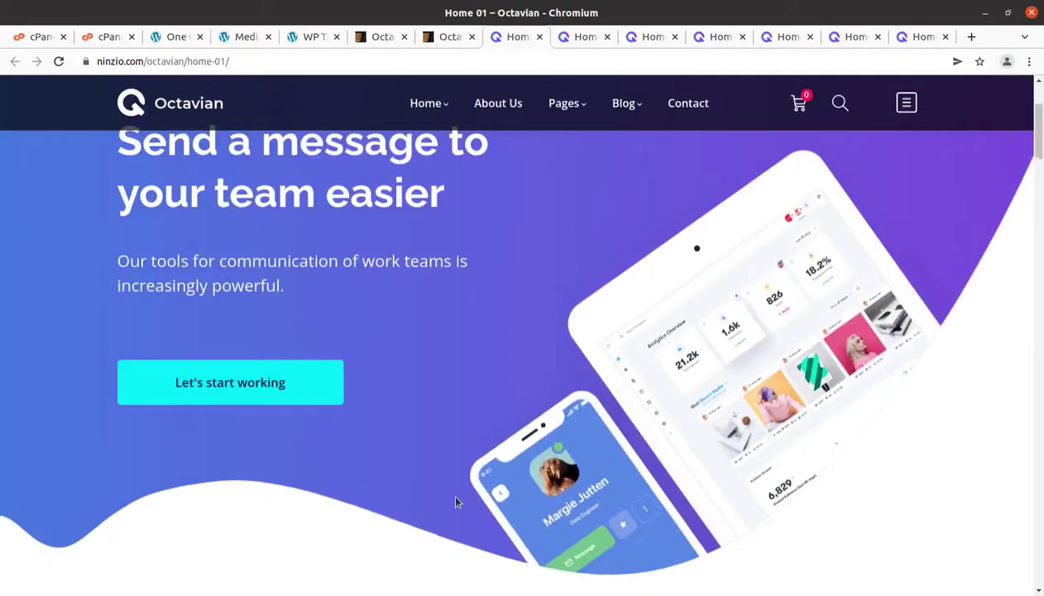
pyautogui.moveTo(542, 94)
pyautogui.click(582, 37)
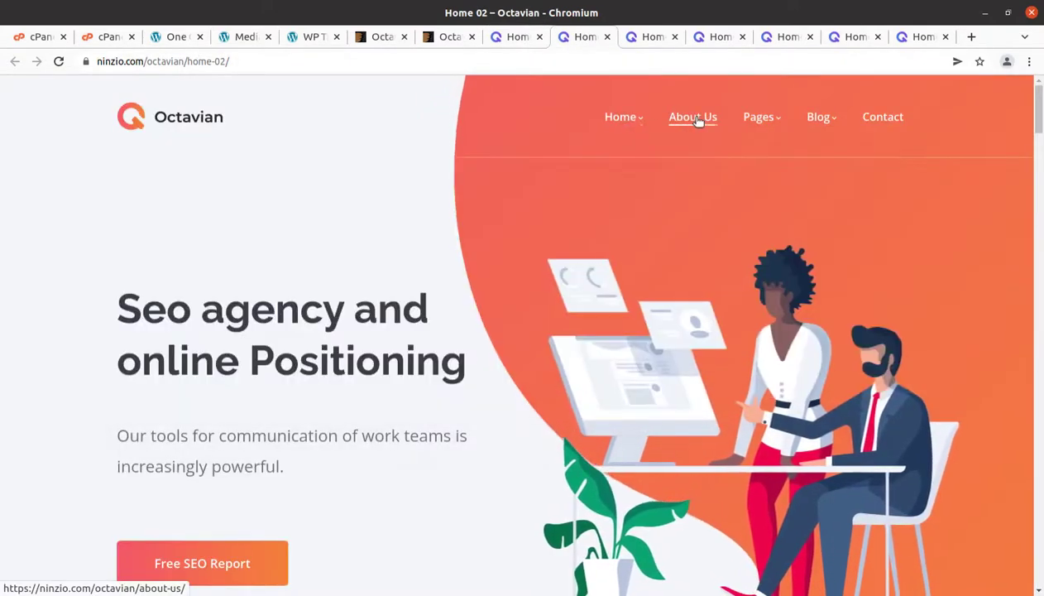
pyautogui.click(694, 117)
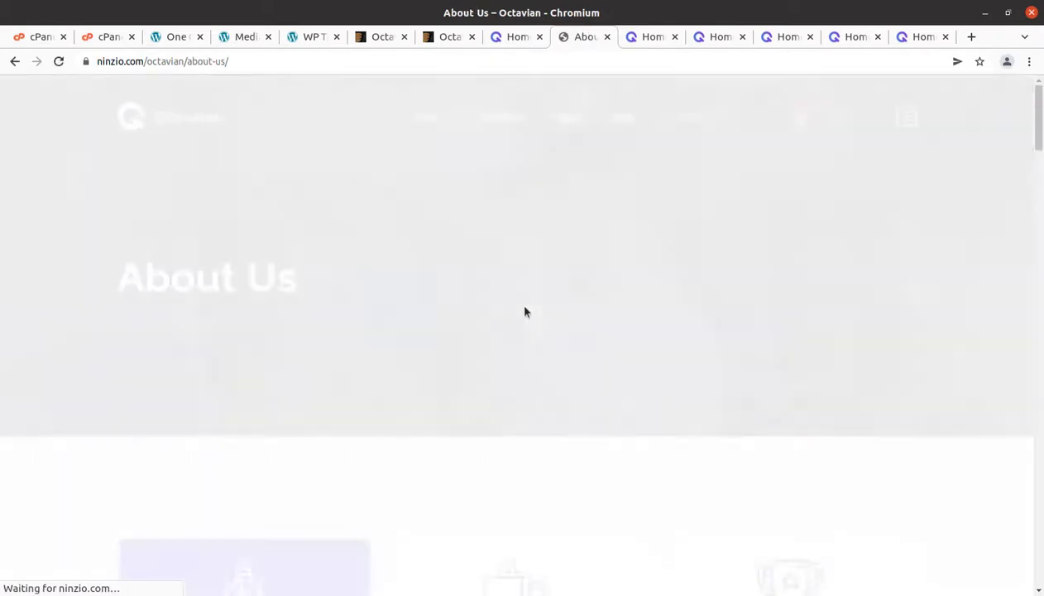
pyautogui.scroll(-5, 524, 311)
pyautogui.scroll(-7, 715, 510)
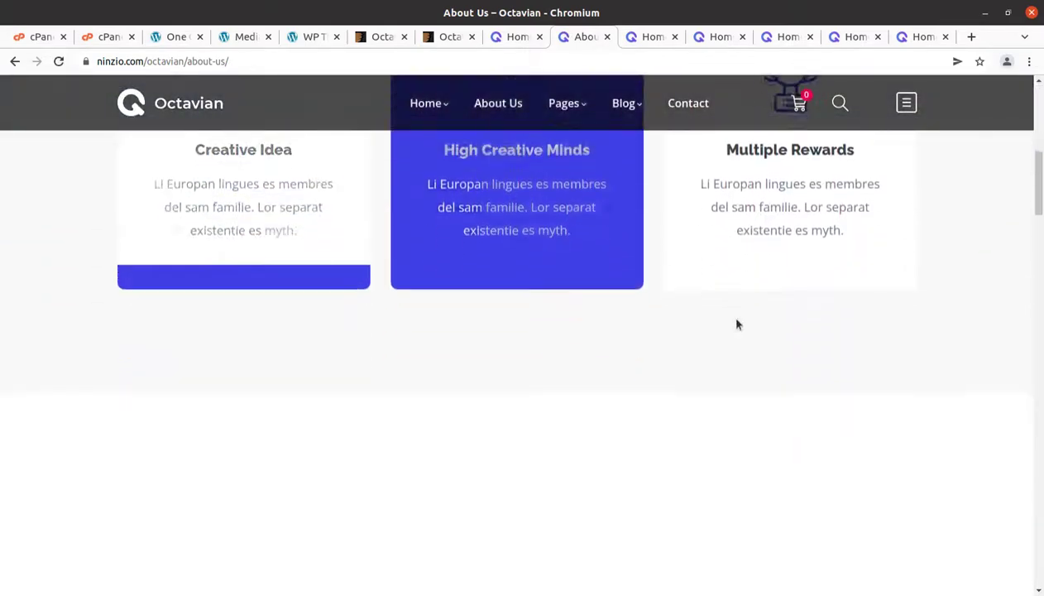
pyautogui.scroll(-8, 716, 510)
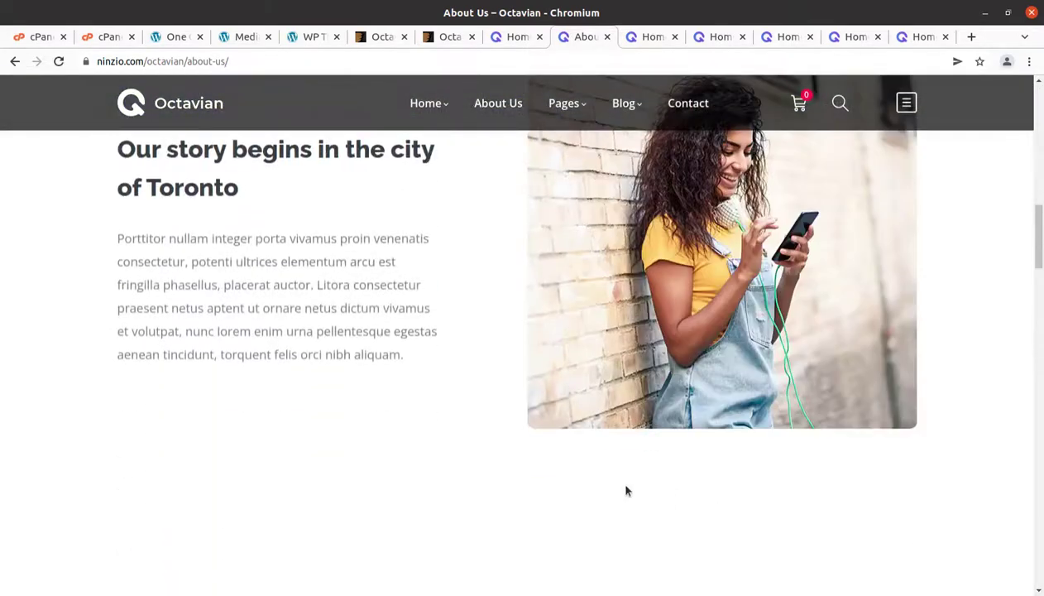
pyautogui.scroll(-9, 470, 468)
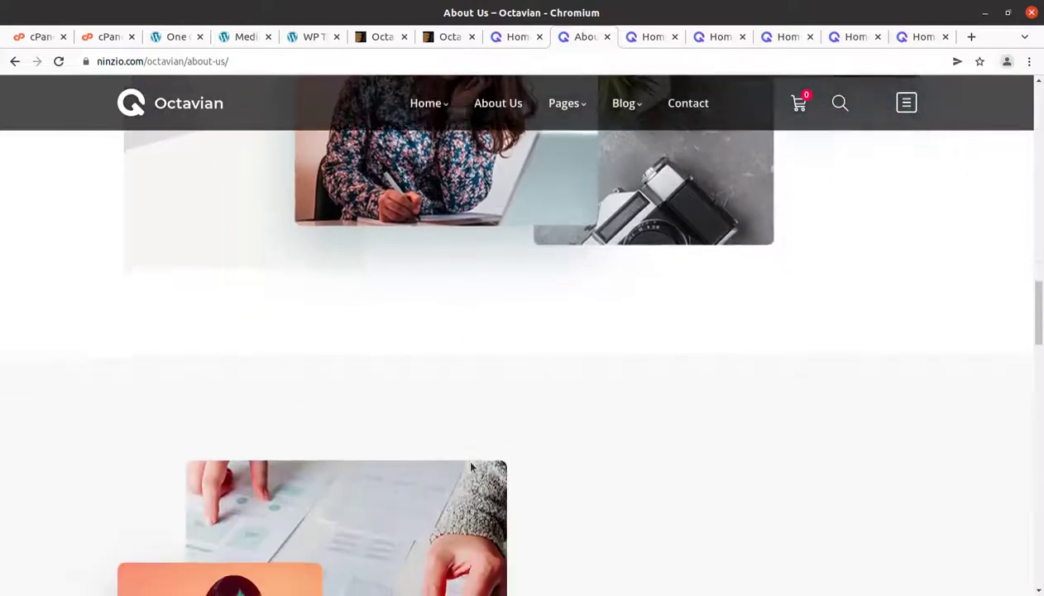
pyautogui.scroll(-4, 468, 457)
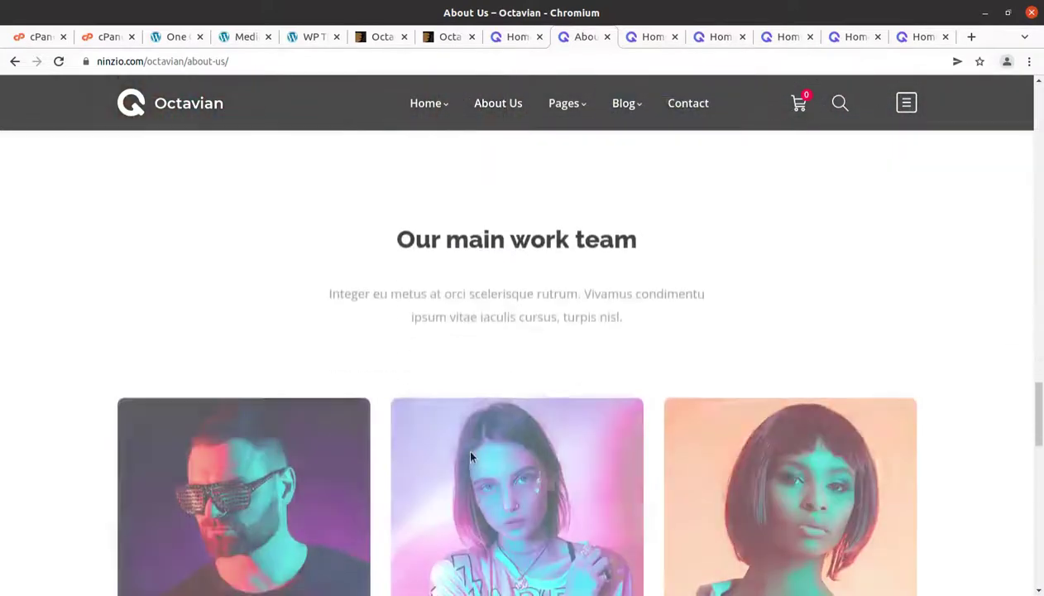
# Browse the Services page, expanding its Who we are and How it work sections.
pyautogui.moveTo(588, 117)
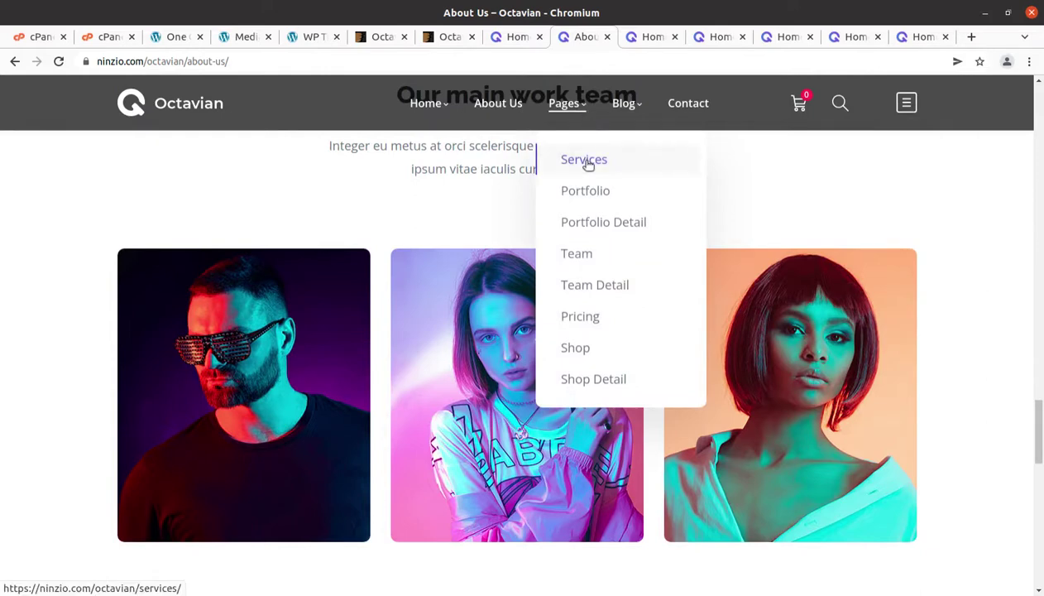
pyautogui.click(588, 162)
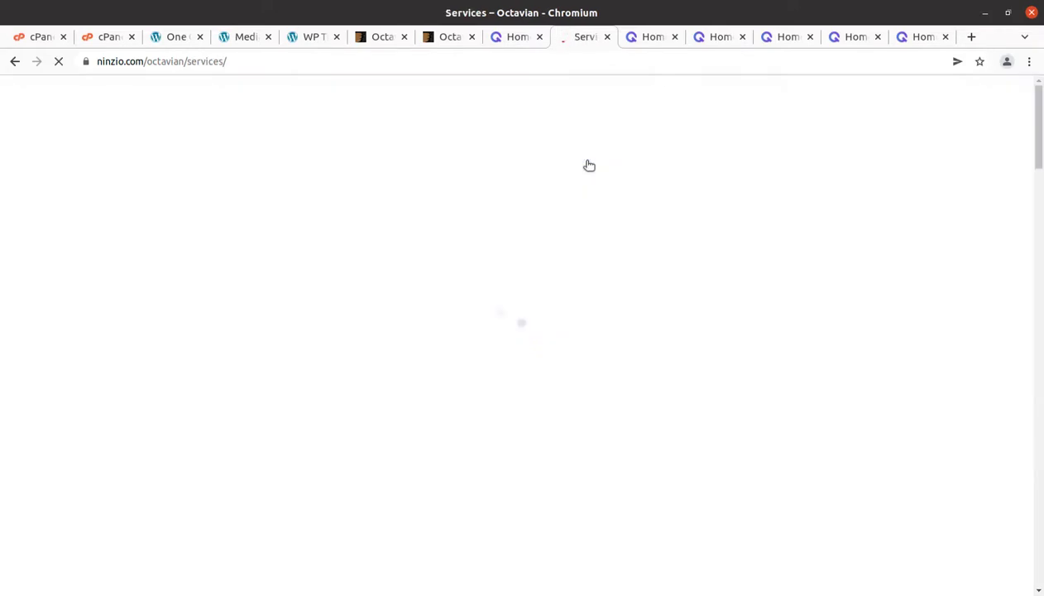
pyautogui.scroll(-10, 397, 376)
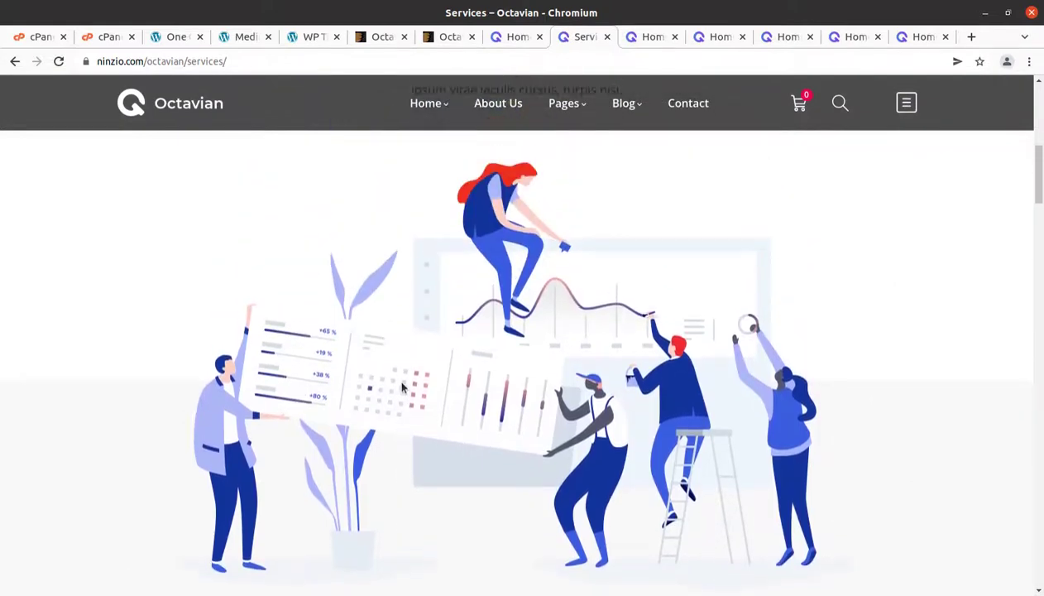
pyautogui.scroll(-5, 401, 385)
pyautogui.scroll(-5, 400, 381)
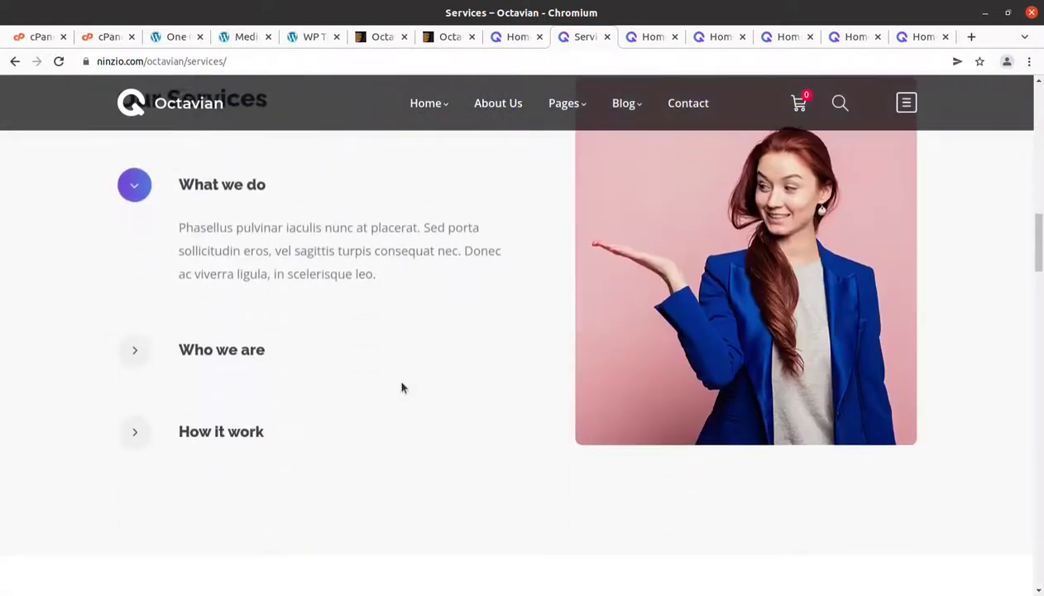
pyautogui.click(182, 168)
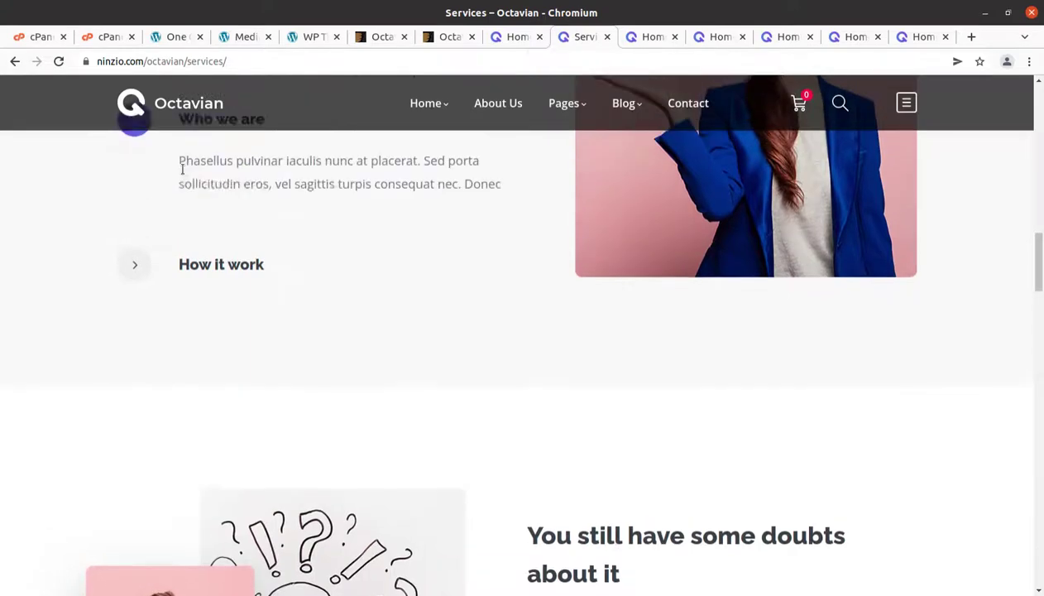
pyautogui.click(222, 263)
pyautogui.scroll(-2, 488, 376)
pyautogui.scroll(5, 488, 397)
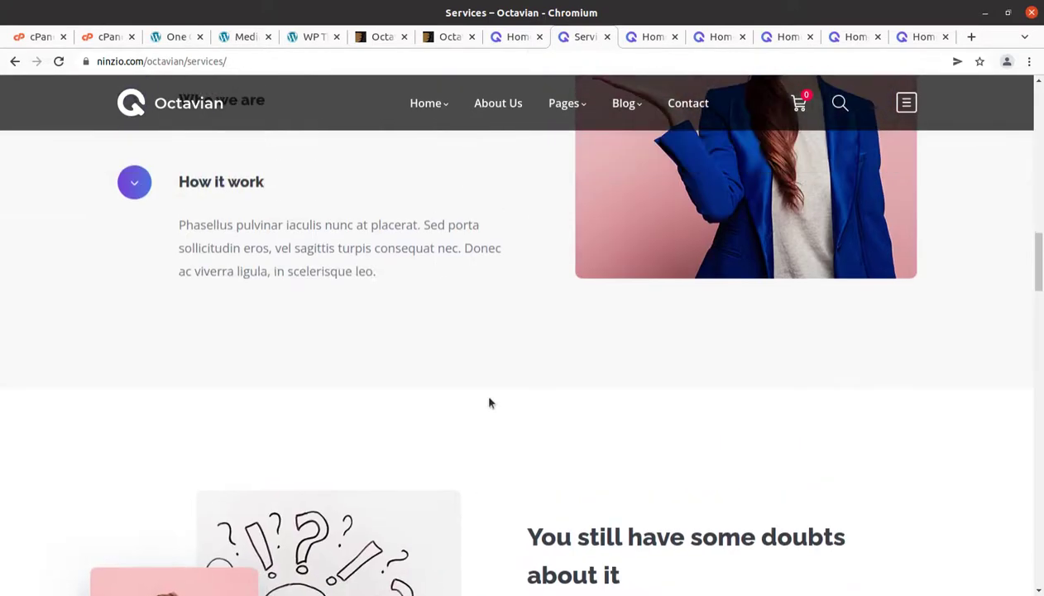
pyautogui.scroll(-8, 468, 367)
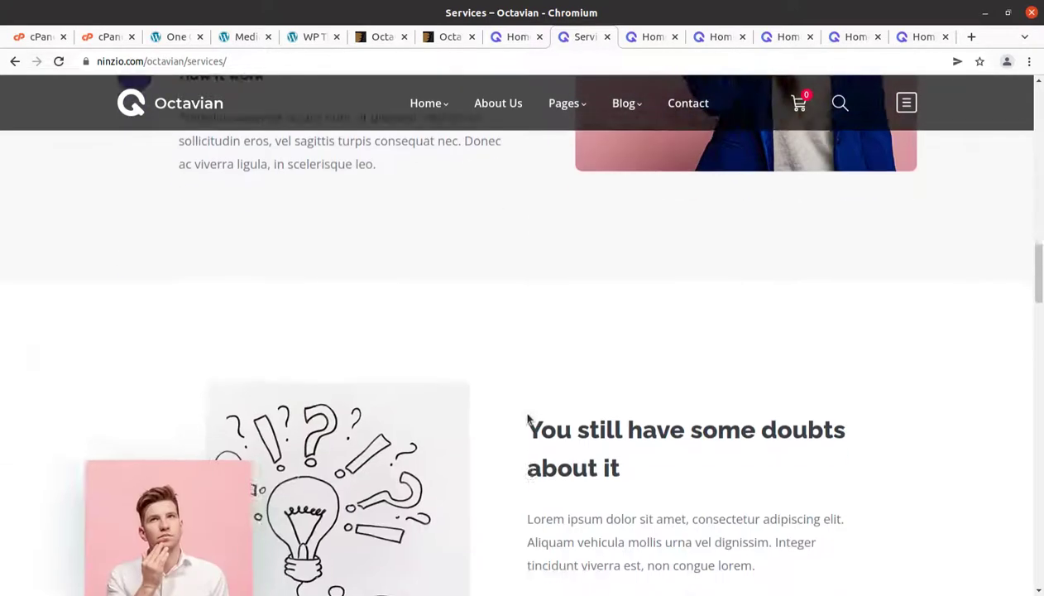
pyautogui.scroll(-2, 566, 398)
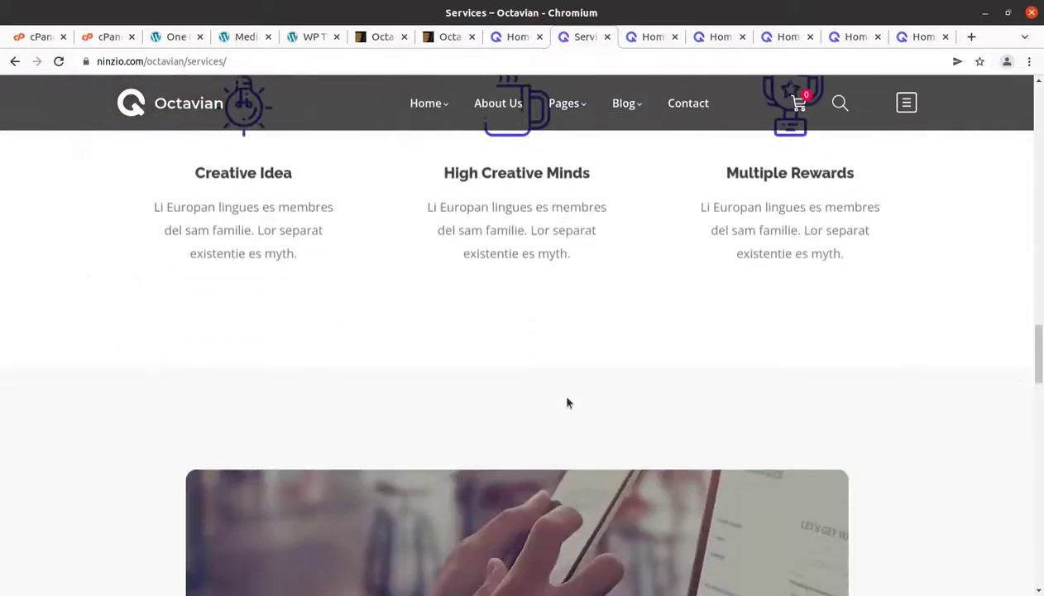
pyautogui.moveTo(571, 105)
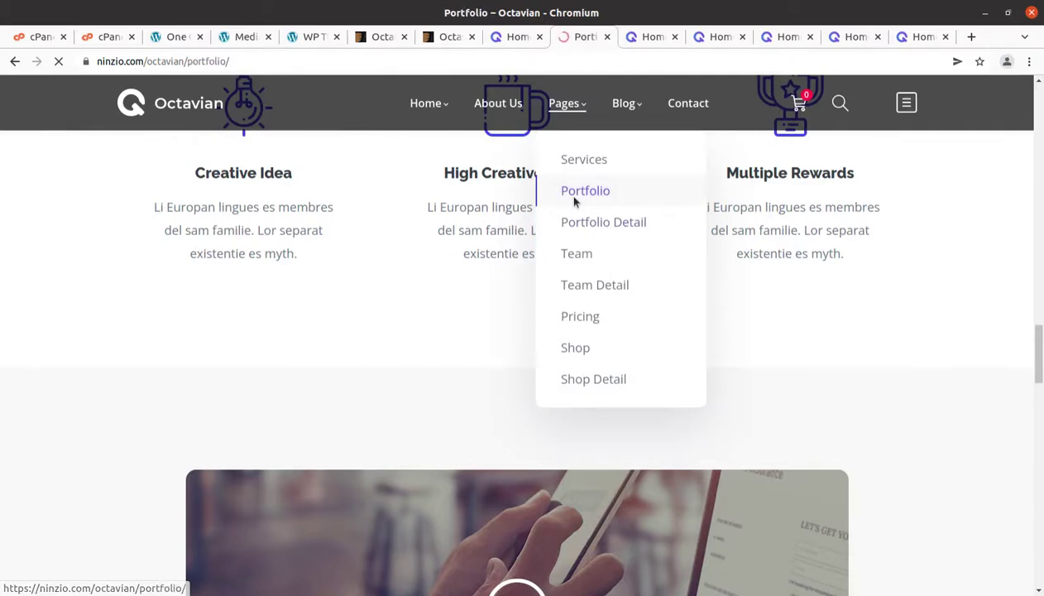
pyautogui.scroll(-5, 531, 326)
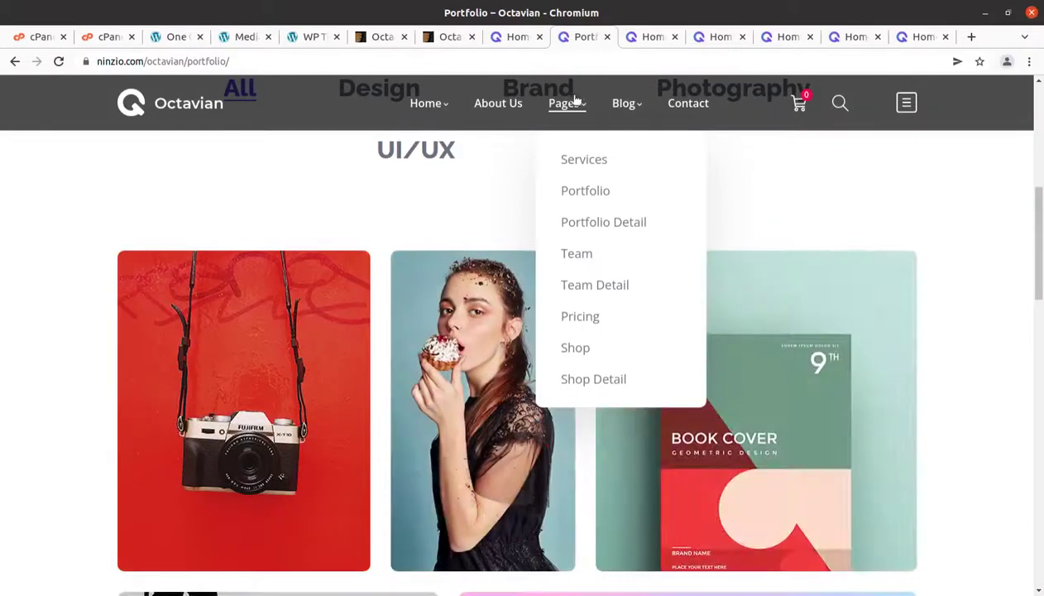
# Review the Pricing page's $29, $49 and $79 plans, then move on through Blog to Contact.
pyautogui.click(583, 318)
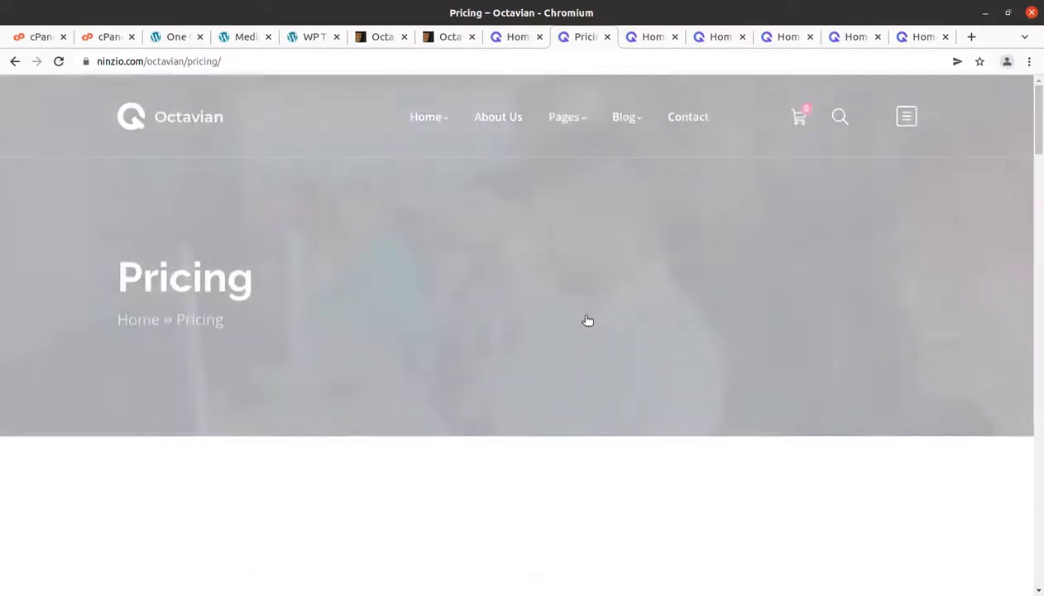
pyautogui.scroll(-3, 585, 321)
pyautogui.scroll(-8, 586, 321)
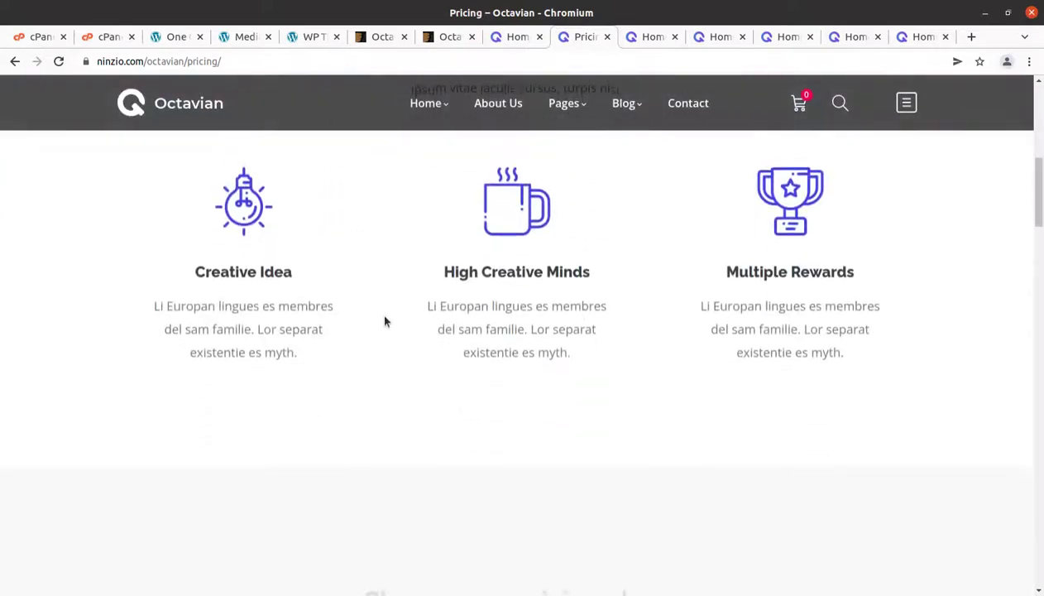
pyautogui.scroll(-5, 348, 314)
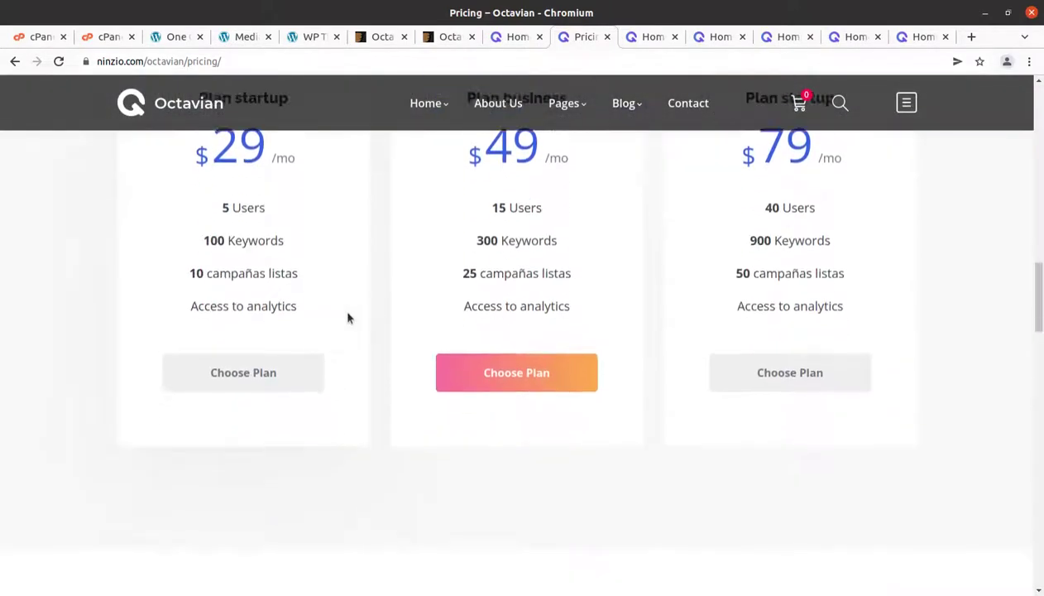
pyautogui.scroll(3, 348, 314)
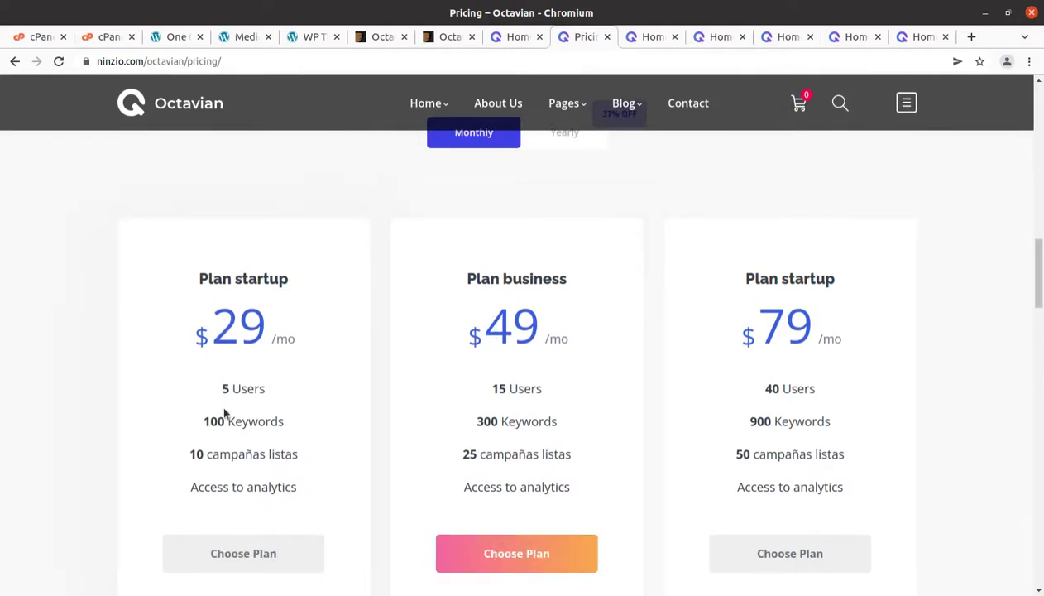
pyautogui.scroll(-5, 664, 357)
pyautogui.scroll(-2, 666, 327)
pyautogui.moveTo(627, 104)
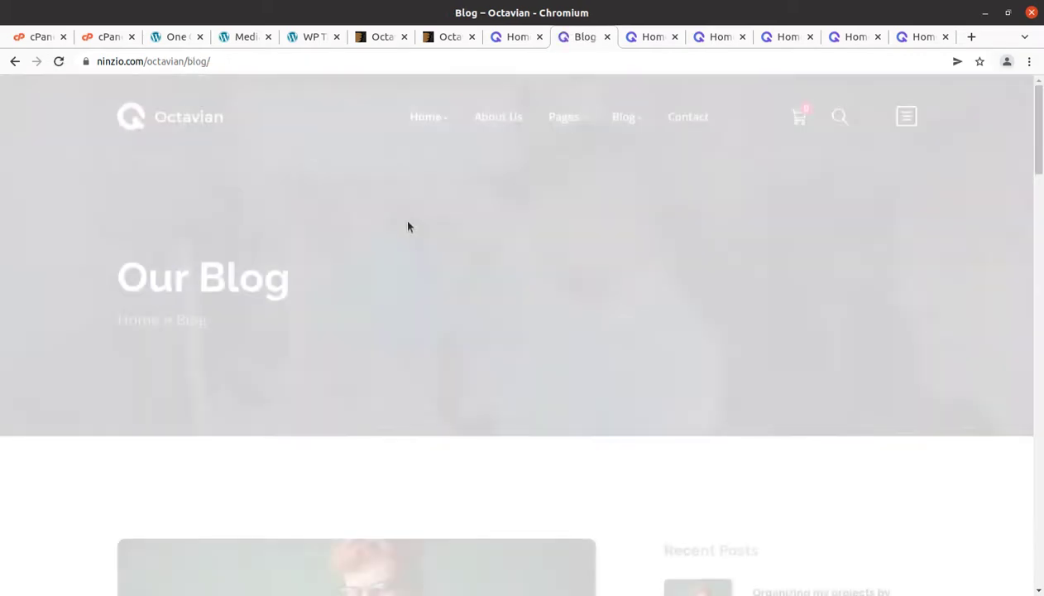
pyautogui.scroll(-6, 408, 226)
pyautogui.scroll(-3, 525, 282)
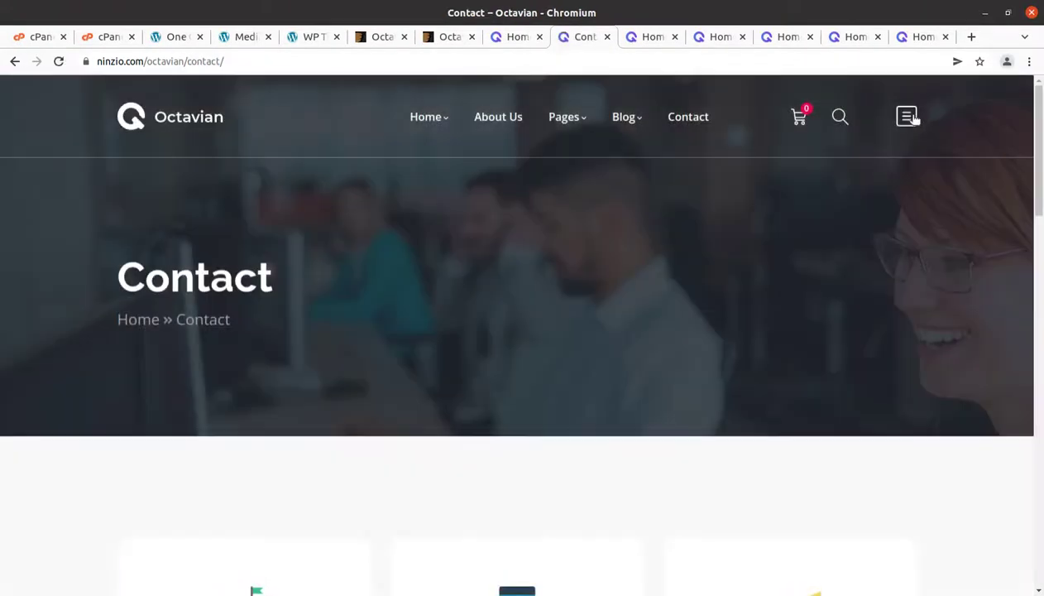
# Try the side navigation panel, the empty cart and the search overlay, closing each.
pyautogui.click(910, 119)
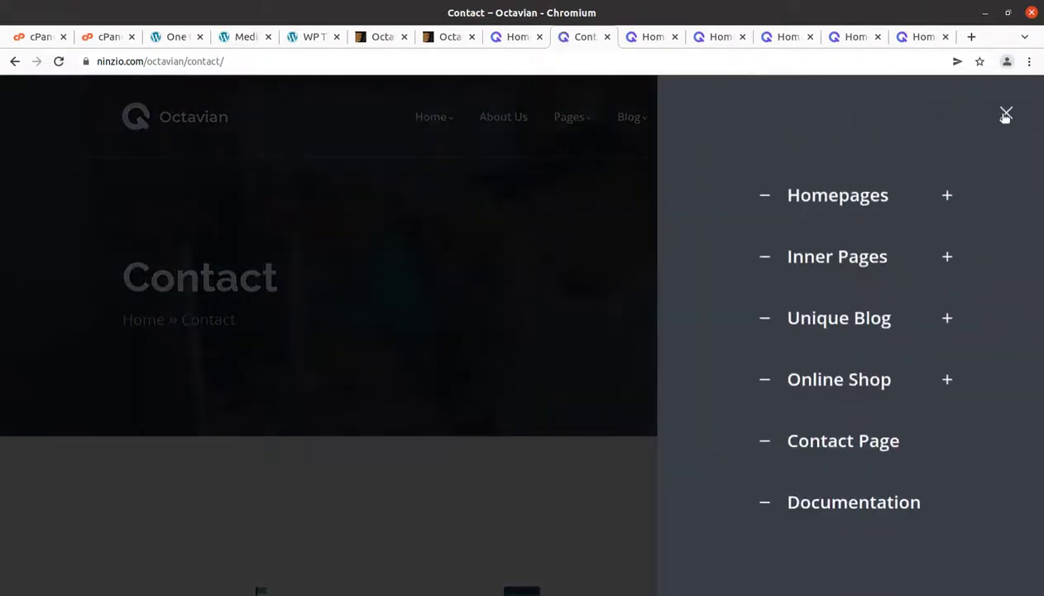
pyautogui.click(1005, 114)
pyautogui.moveTo(798, 118)
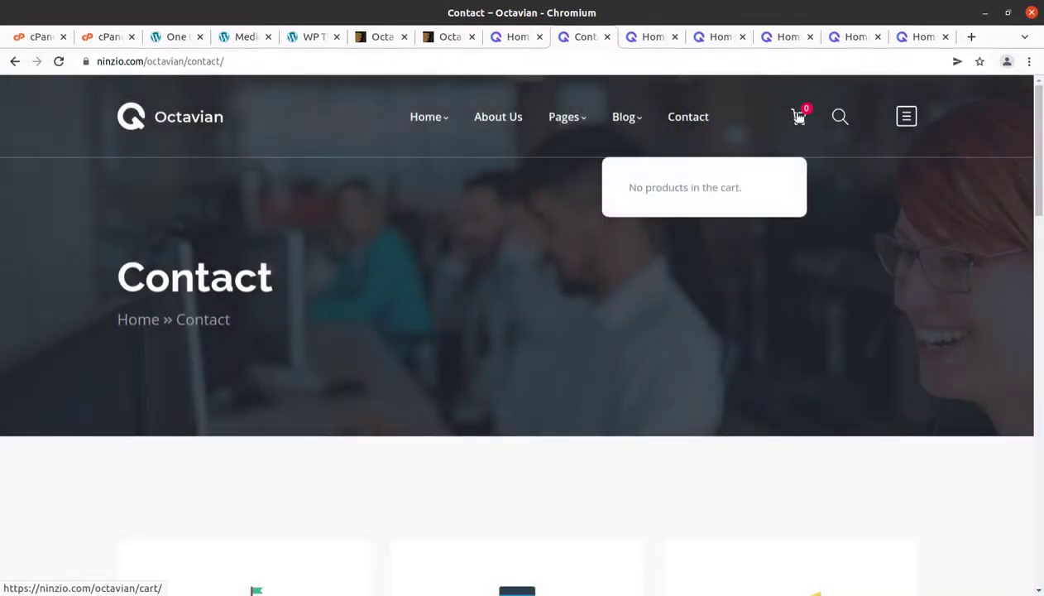
pyautogui.click(841, 118)
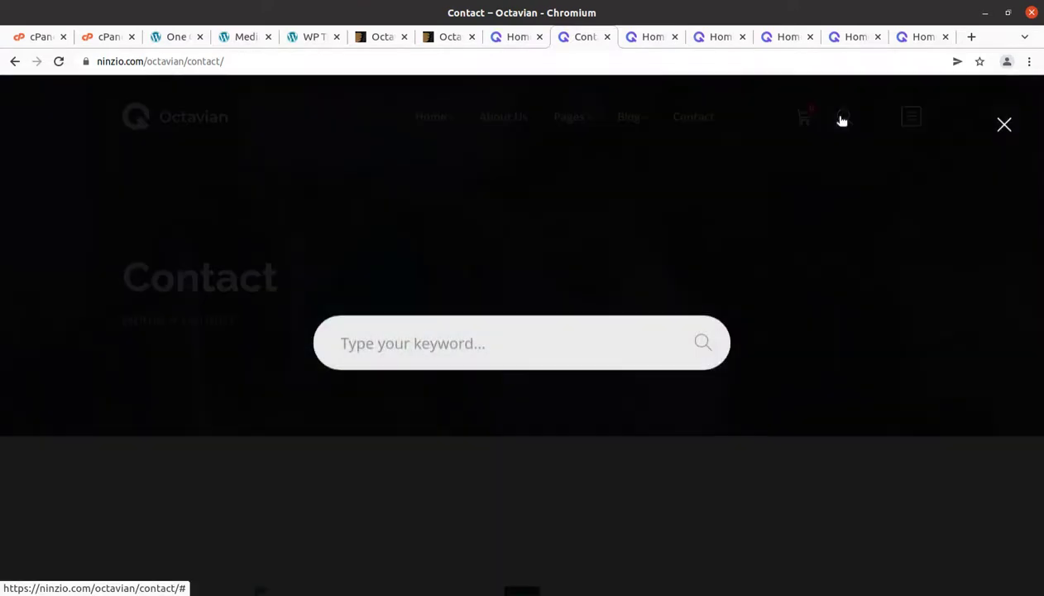
pyautogui.click(1005, 125)
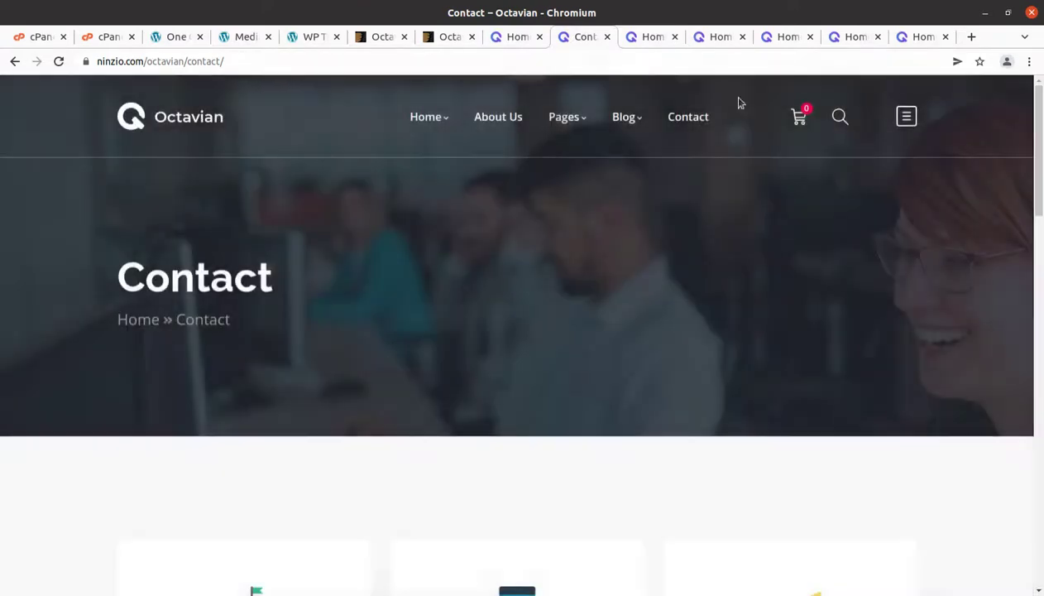
# Look over the Home 03, Home 10 and Home 15 demo pages.
pyautogui.click(652, 41)
pyautogui.scroll(3, 219, 388)
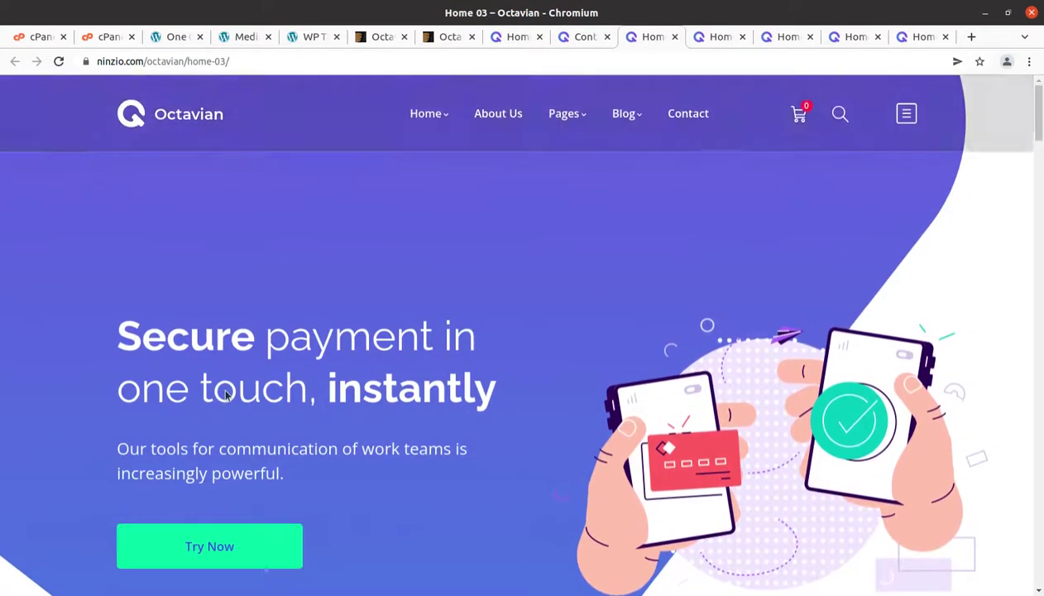
pyautogui.click(711, 40)
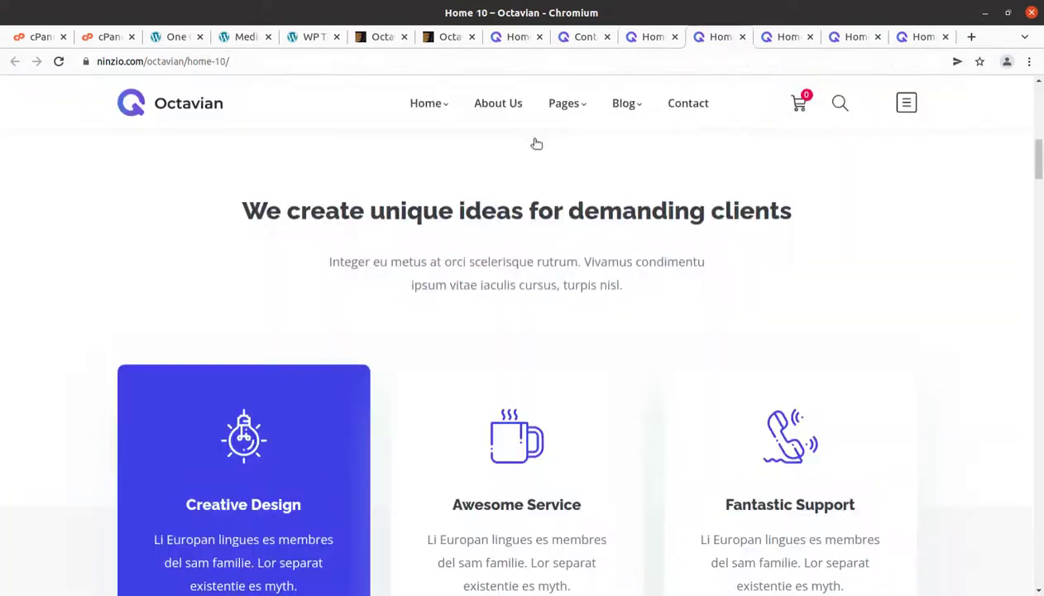
pyautogui.scroll(5, 286, 245)
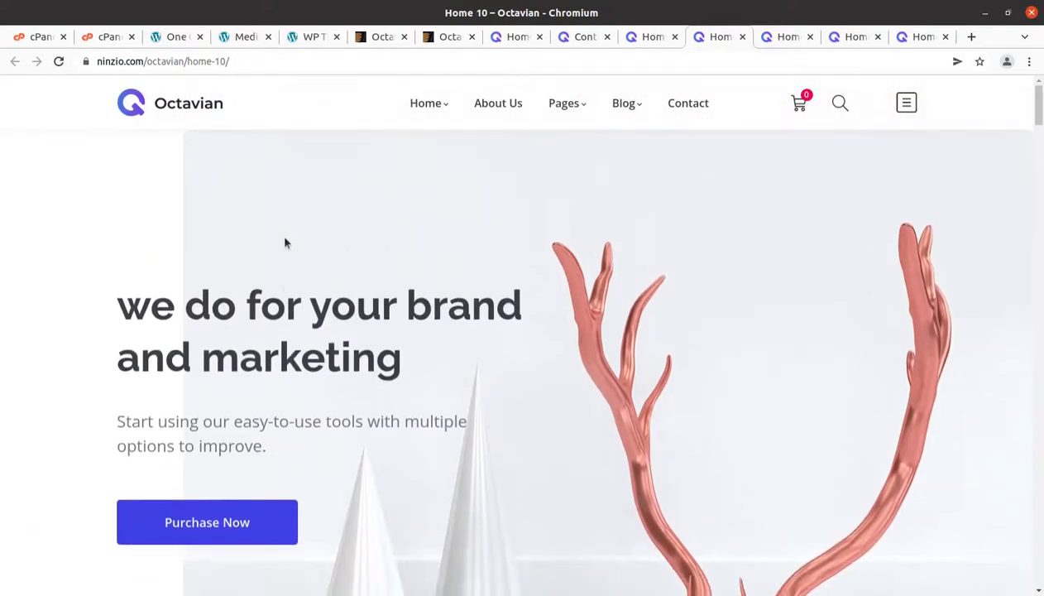
pyautogui.click(769, 40)
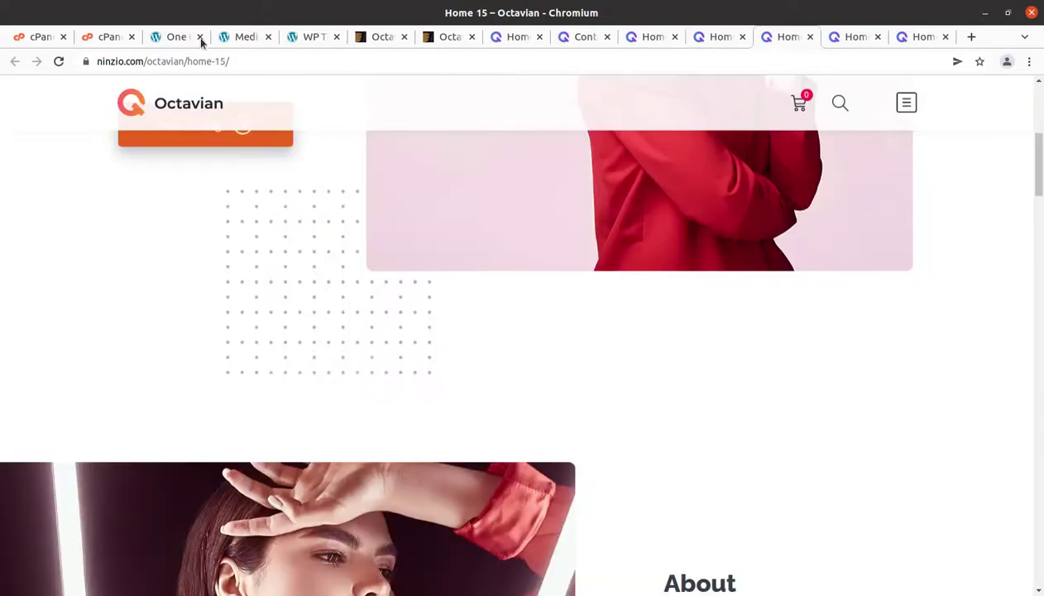
# Reload the Media Library and confirm it now counts 242 items.
pyautogui.click(246, 38)
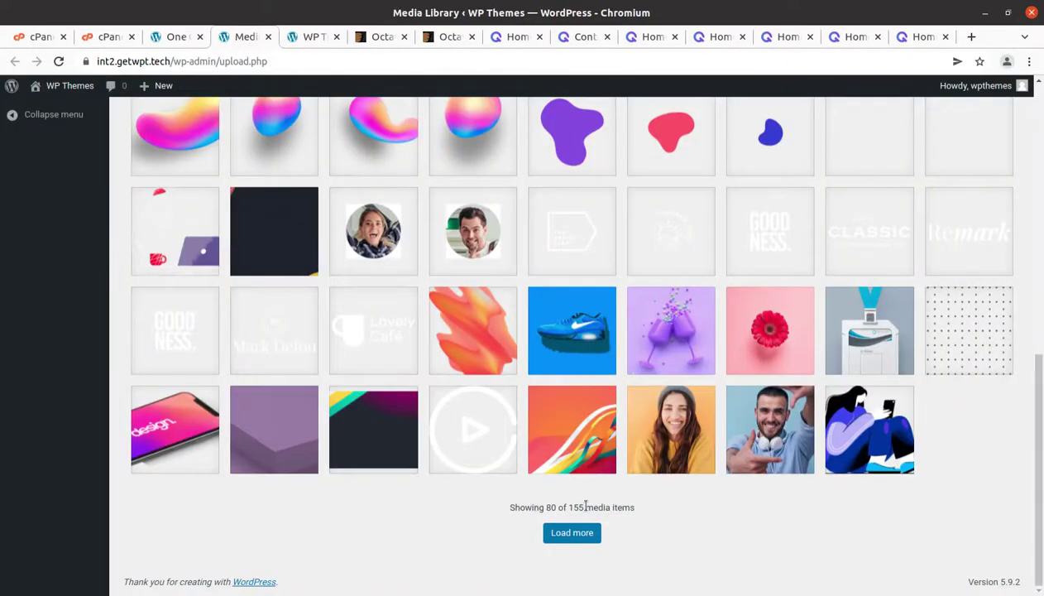
pyautogui.click(59, 61)
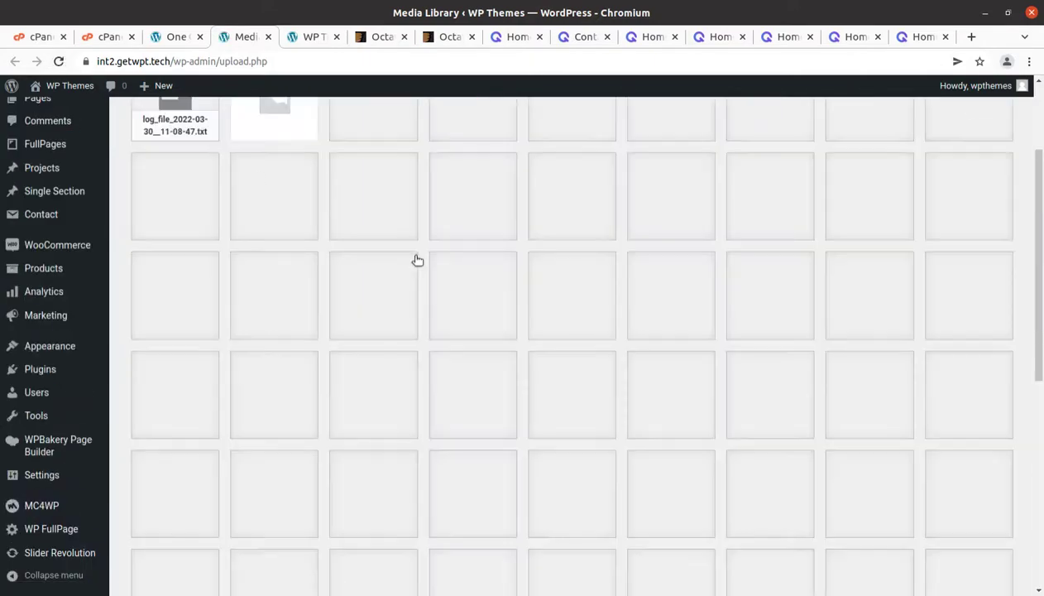
pyautogui.scroll(-6, 417, 260)
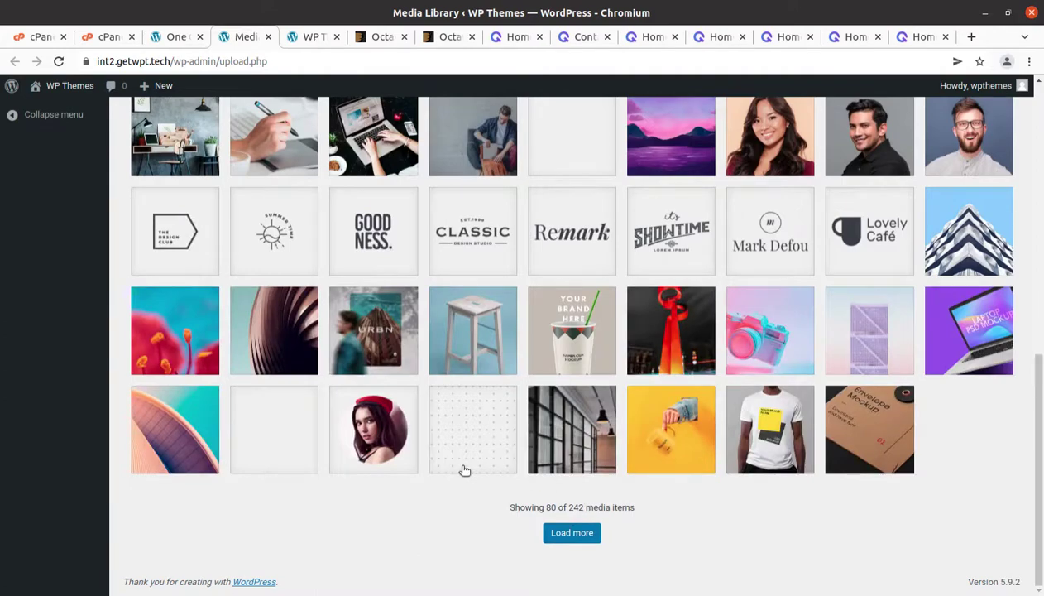
pyautogui.scroll(4, 465, 470)
pyautogui.scroll(5, 465, 470)
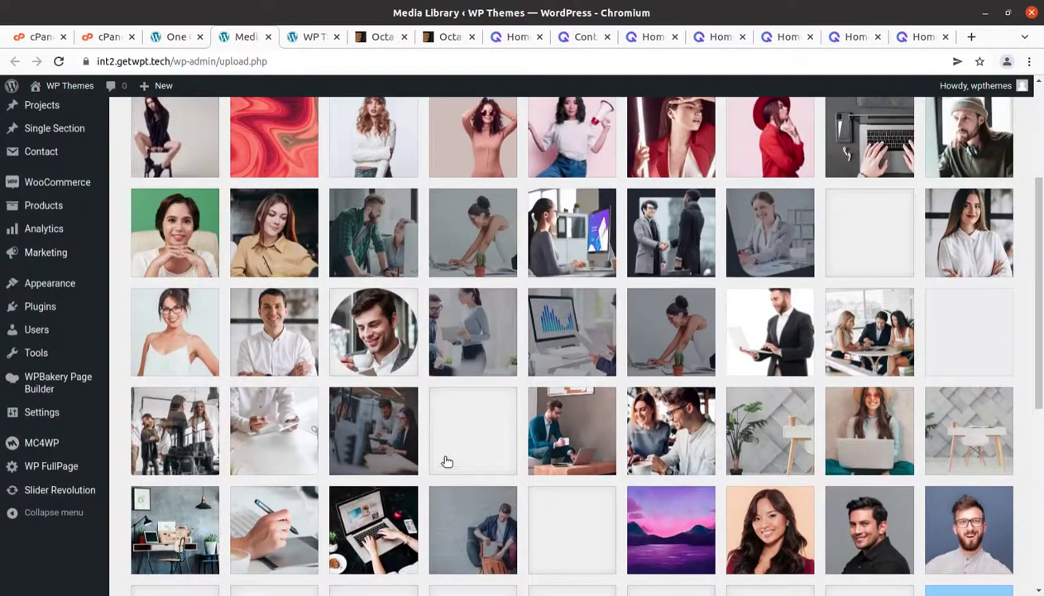
pyautogui.scroll(4, 356, 397)
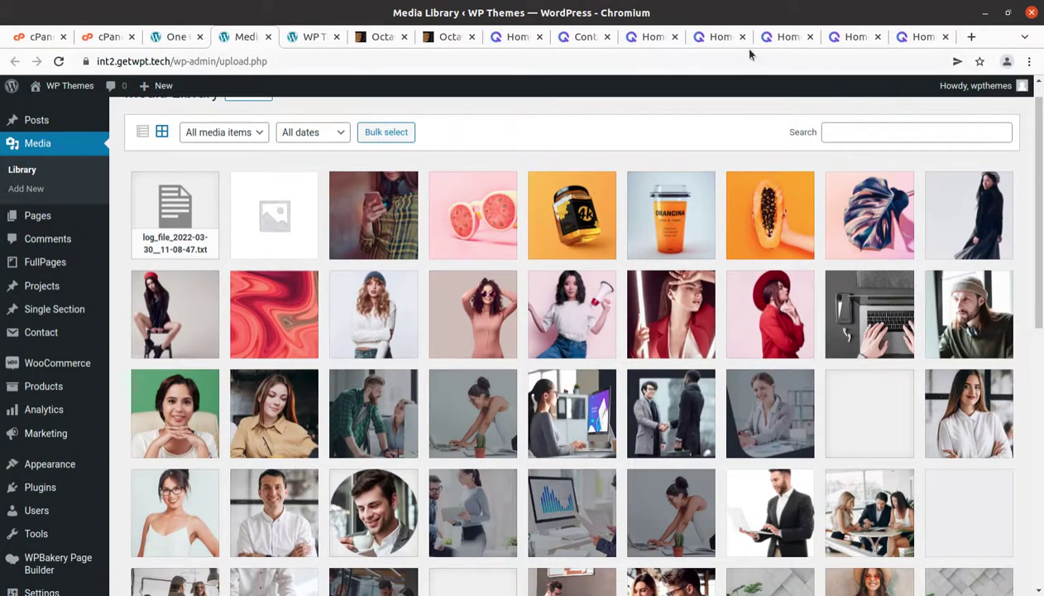
pyautogui.click(726, 38)
# Glance at Home 15, scroll through the Home 16 demo, then return to the import progress page.
pyautogui.click(786, 37)
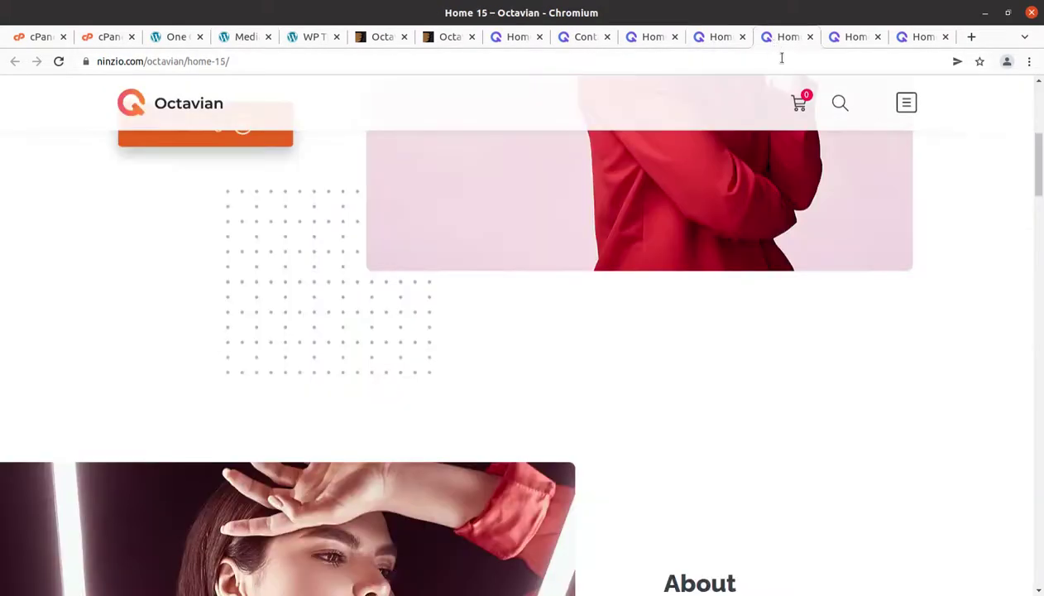
pyautogui.scroll(5, 787, 253)
pyautogui.click(852, 37)
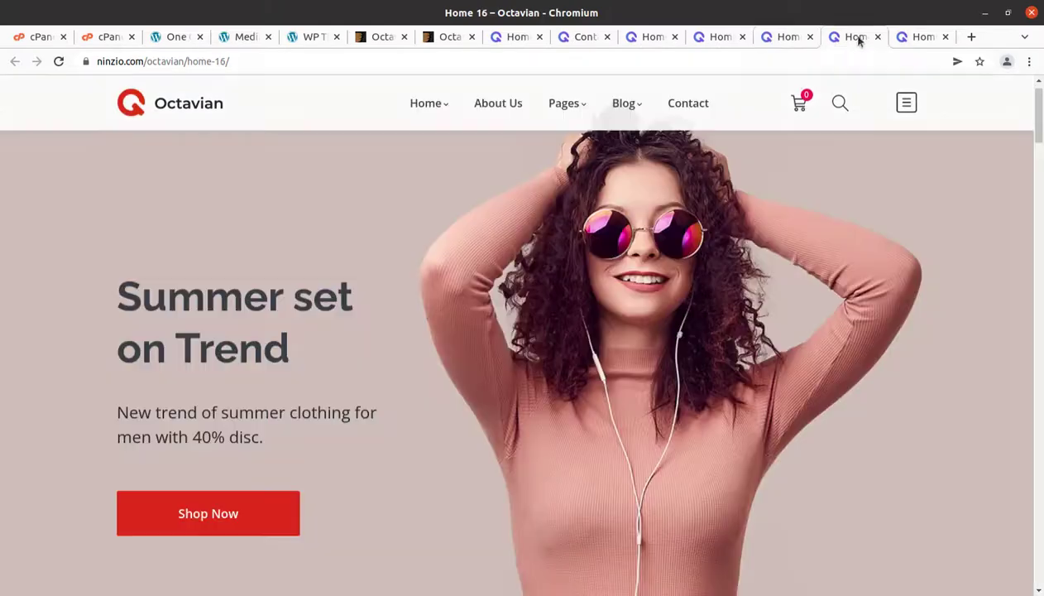
pyautogui.scroll(-10, 608, 297)
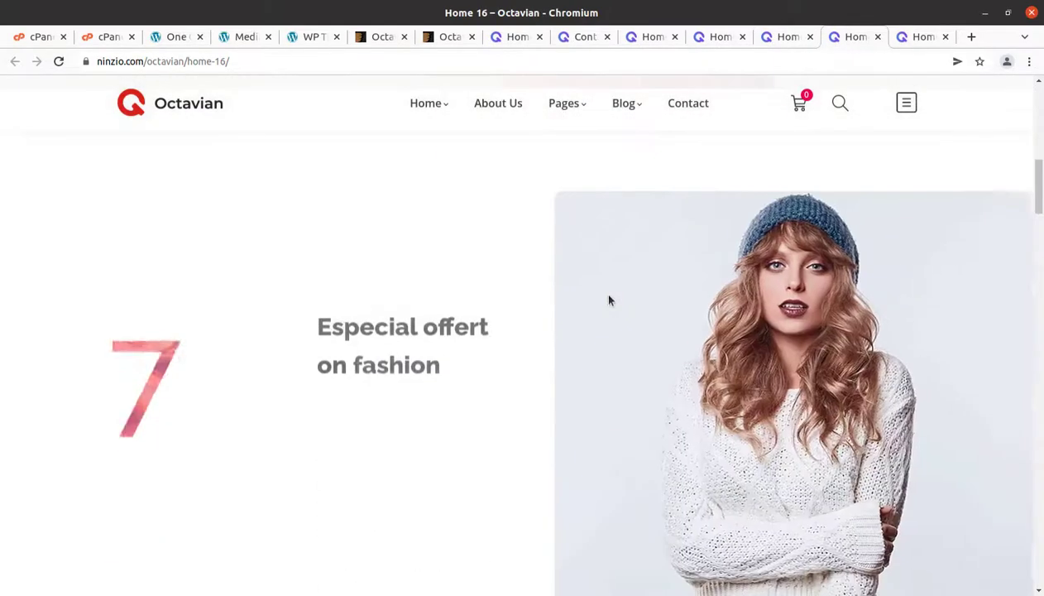
pyautogui.scroll(-3, 608, 299)
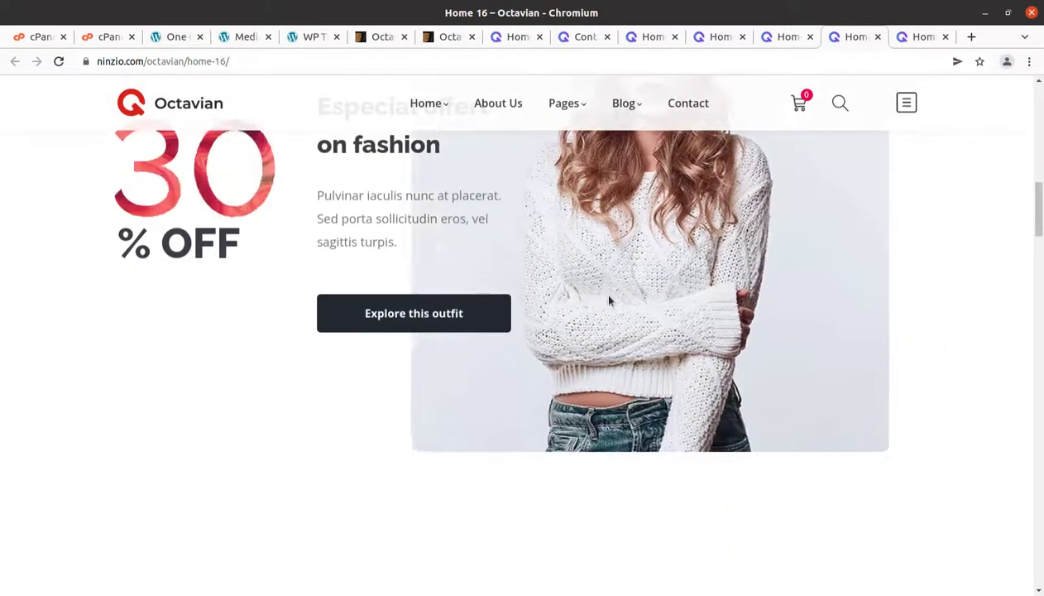
pyautogui.scroll(-2, 608, 300)
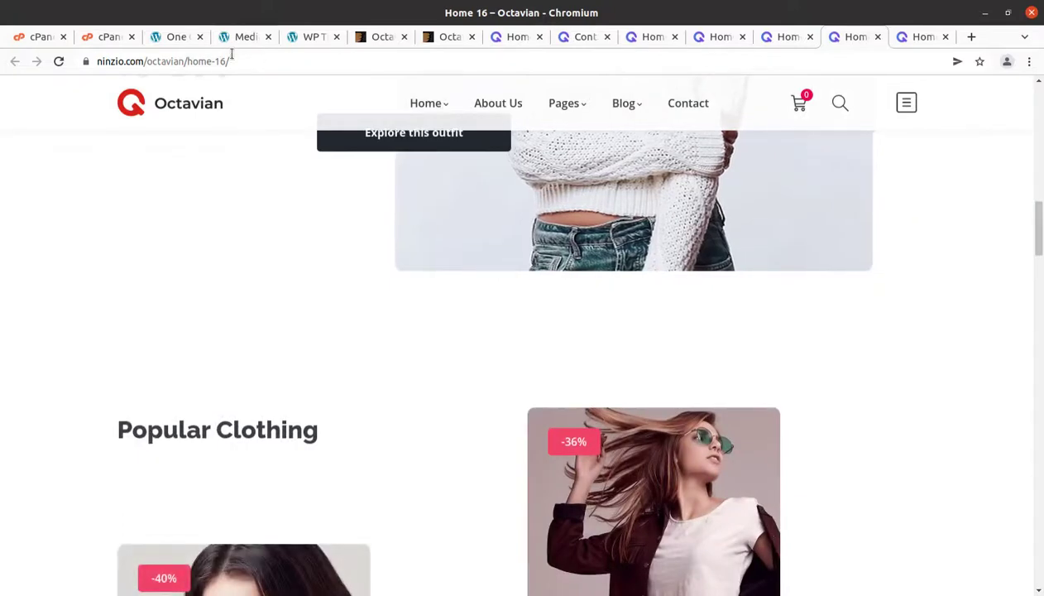
pyautogui.click(171, 37)
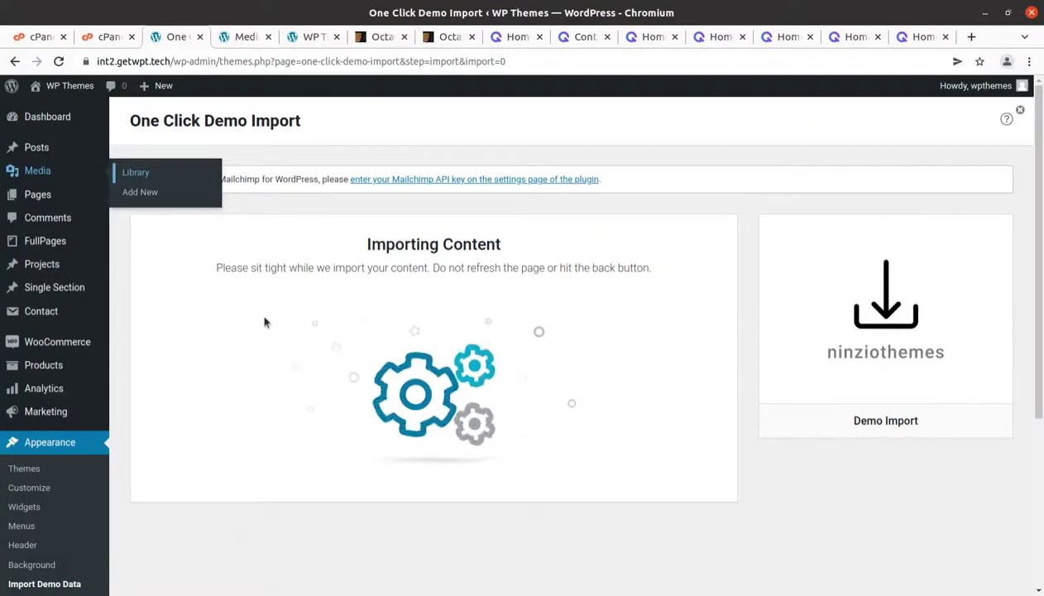
# Check the bottom of the Media Library, then find One Click Demo Import reporting Import Complete.
pyautogui.click(245, 37)
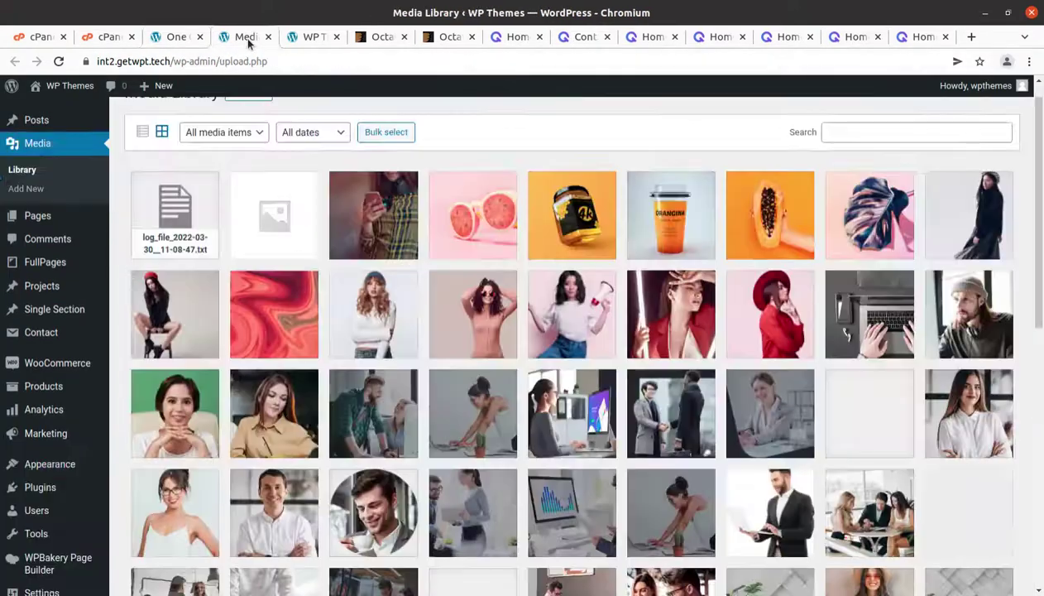
pyautogui.scroll(-7, 473, 376)
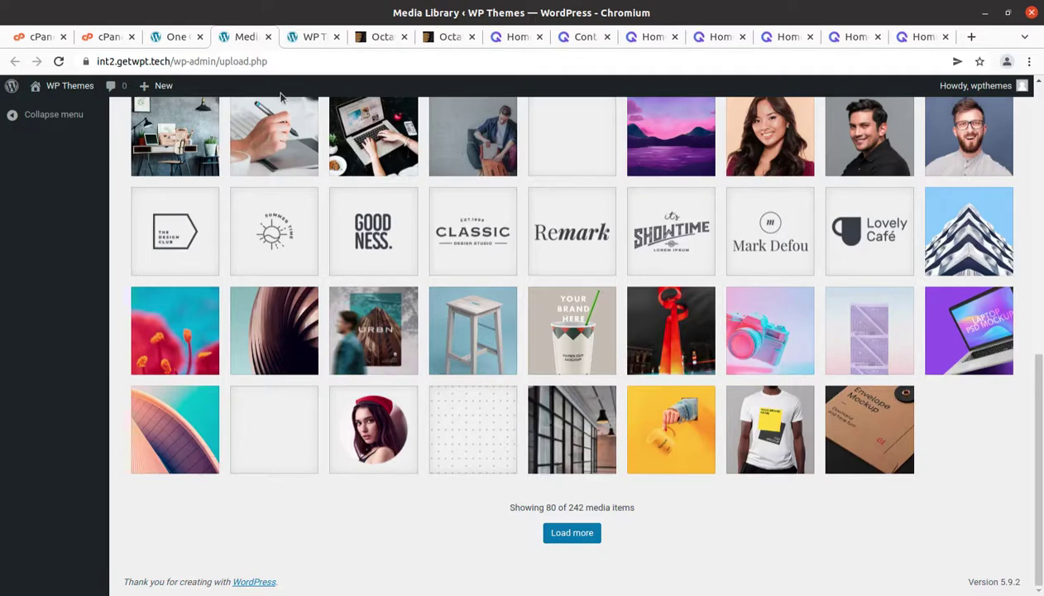
pyautogui.hotkey('ctrl', 'shift', 'Tab')
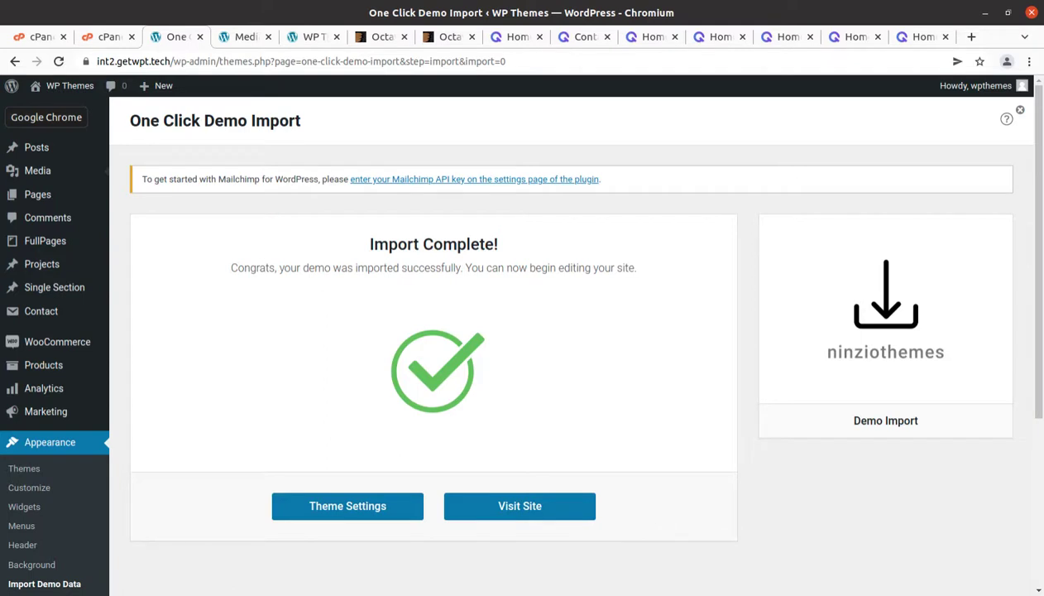
# Reload the Media Library and highlight its new total of 493 media items.
pyautogui.click(246, 36)
pyautogui.scroll(-1, 373, 484)
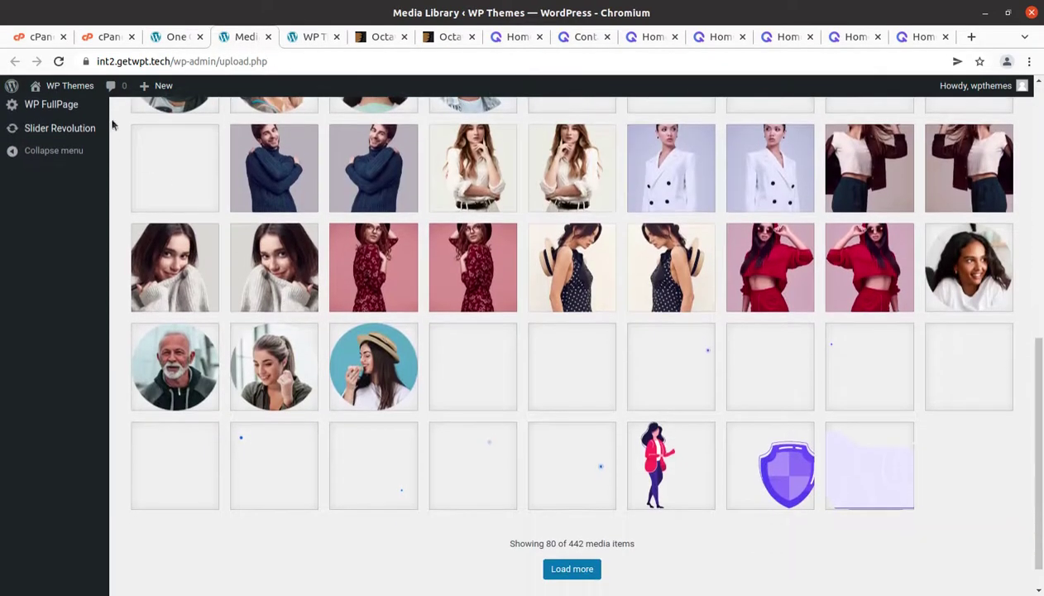
pyautogui.click(58, 61)
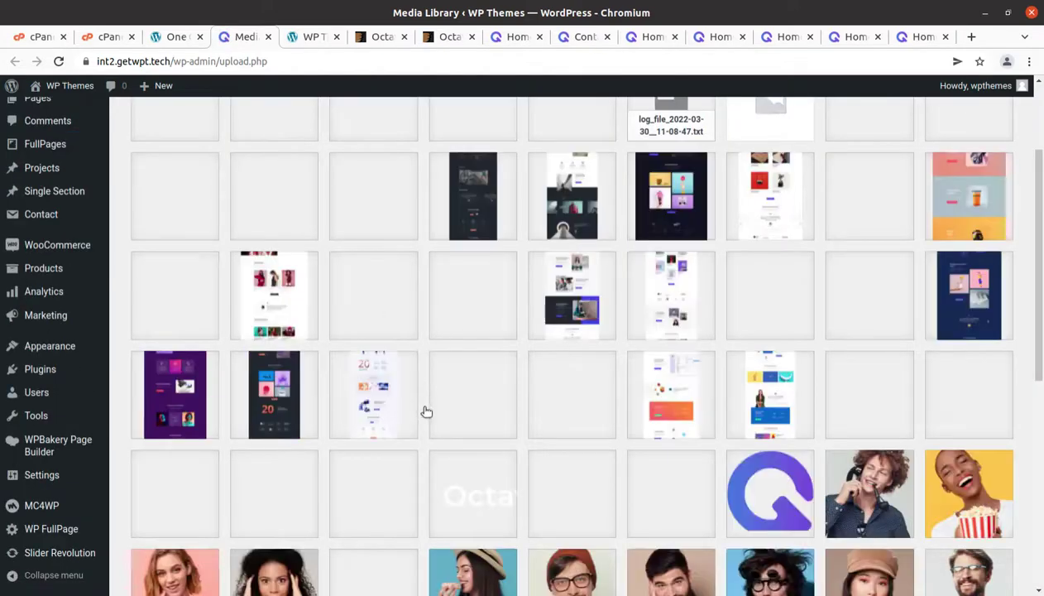
pyautogui.scroll(-4, 426, 411)
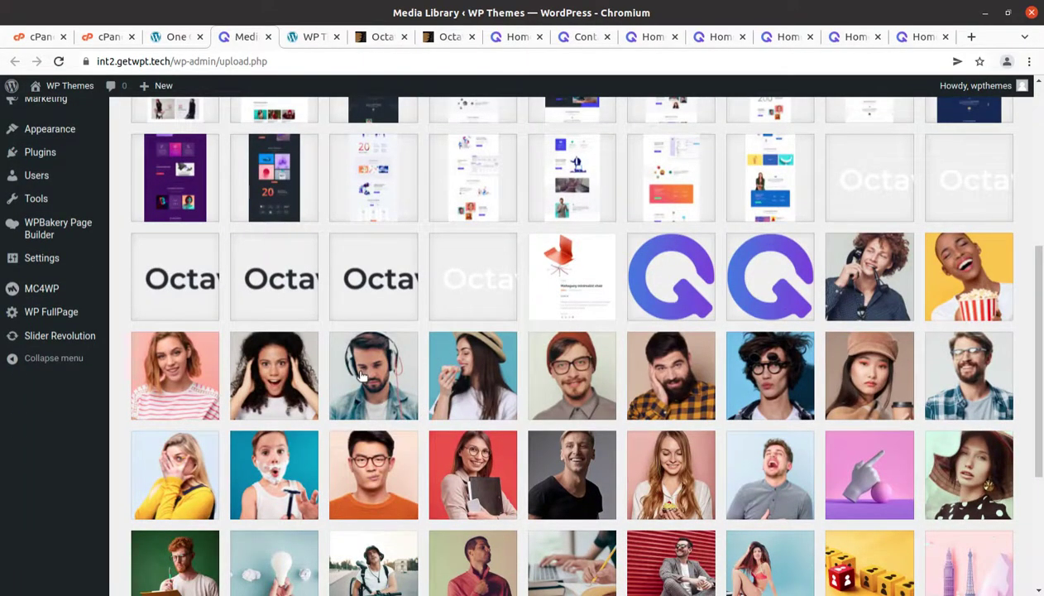
pyautogui.scroll(-3, 361, 376)
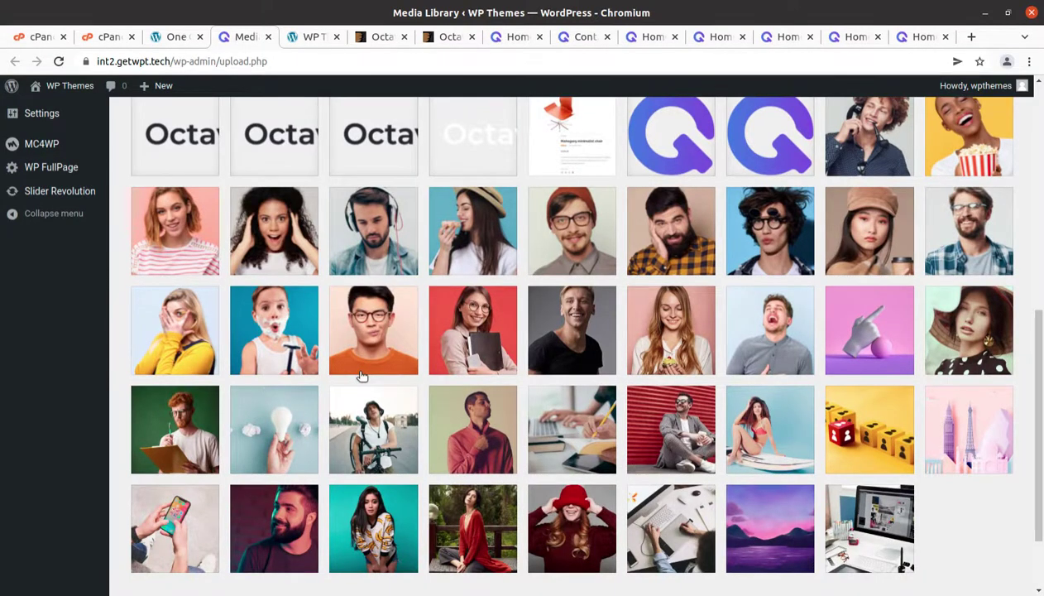
pyautogui.scroll(-2, 361, 377)
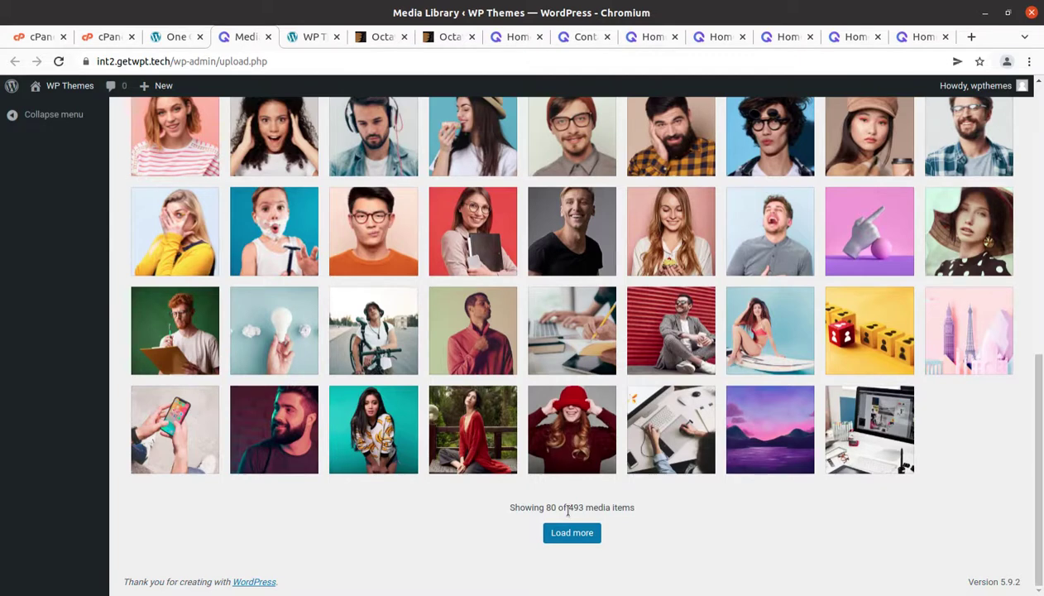
pyautogui.moveTo(567, 511); pyautogui.dragTo(584, 515)
# Open All Pages, which lists 43 pages (41 published, 2 drafts).
pyautogui.scroll(5, 337, 470)
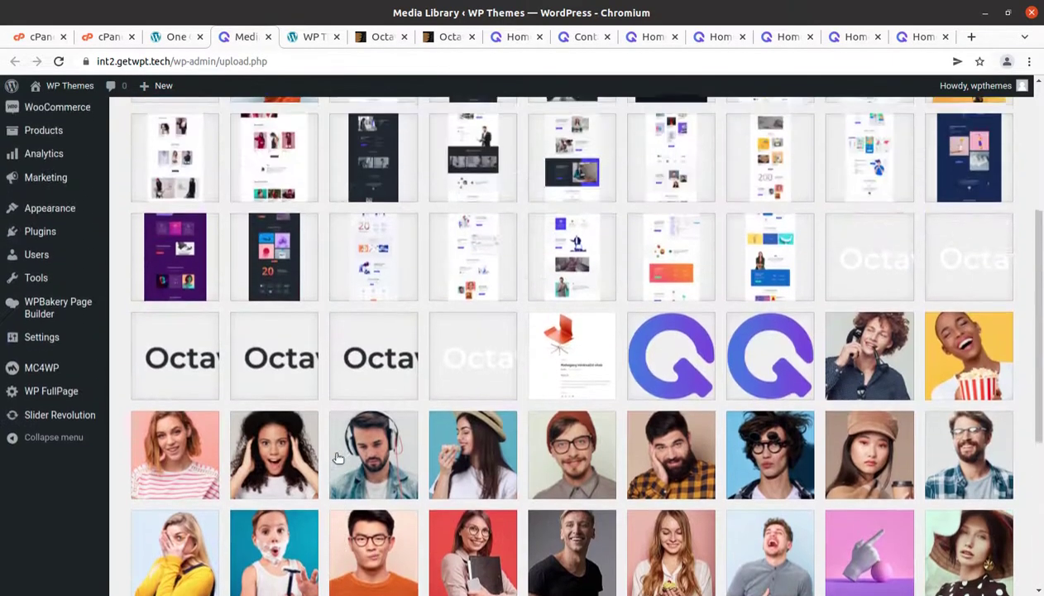
pyautogui.scroll(2, 484, 407)
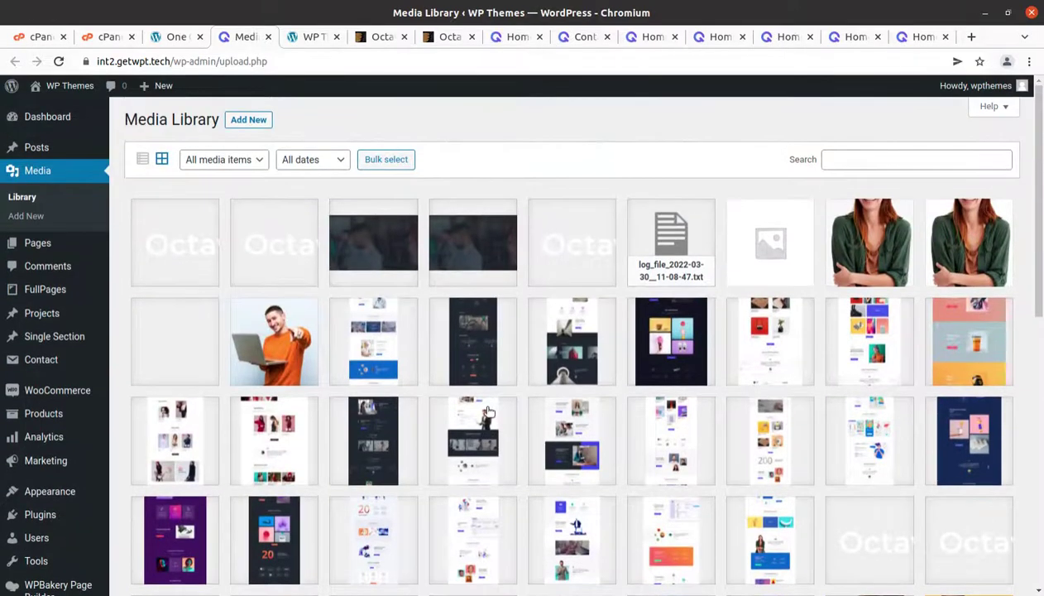
pyautogui.scroll(-5, 604, 380)
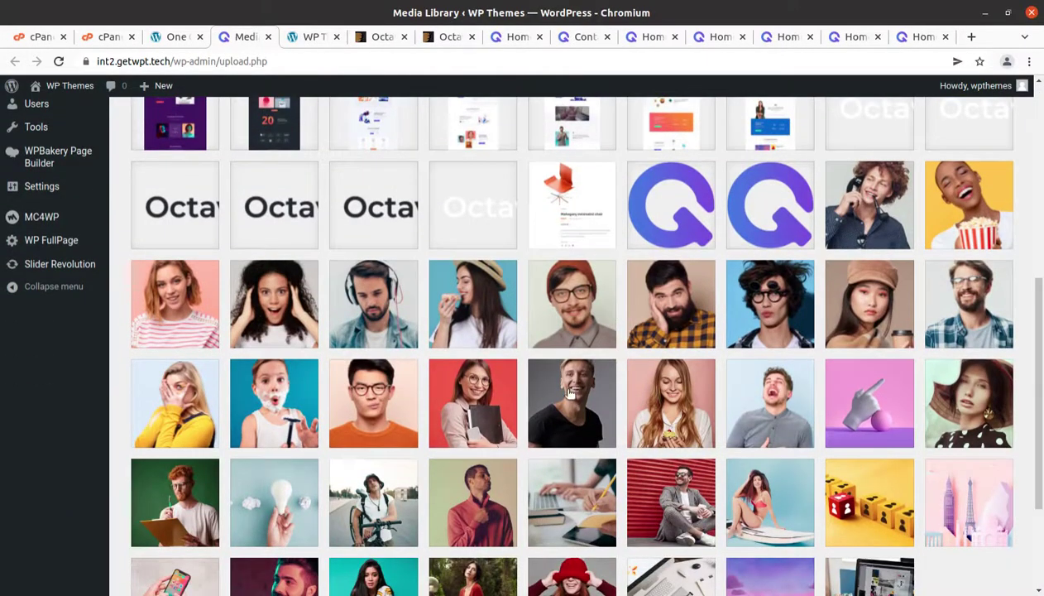
pyautogui.scroll(-2, 569, 394)
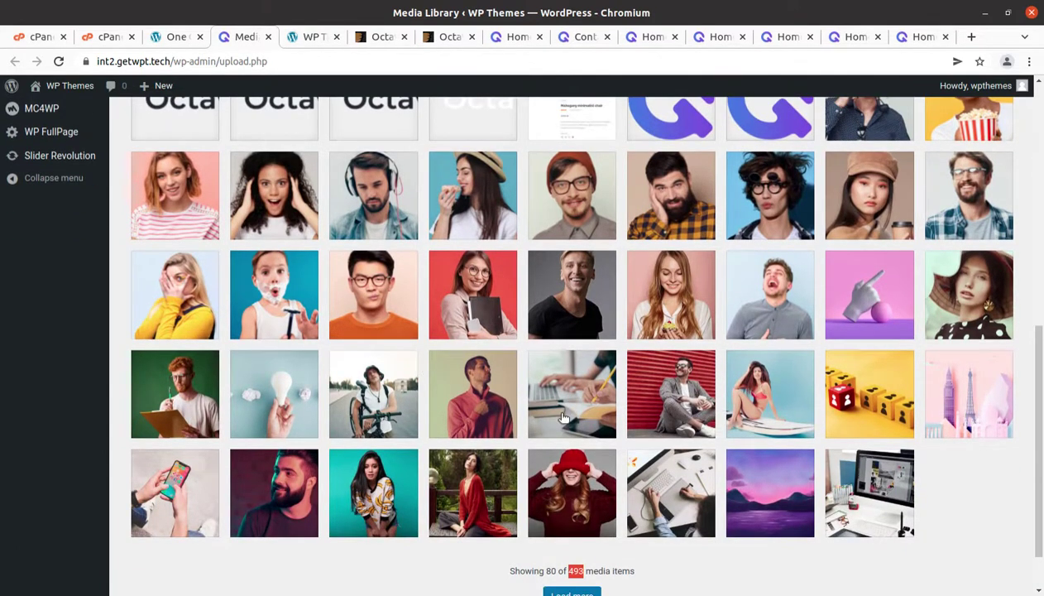
pyautogui.scroll(8, 563, 417)
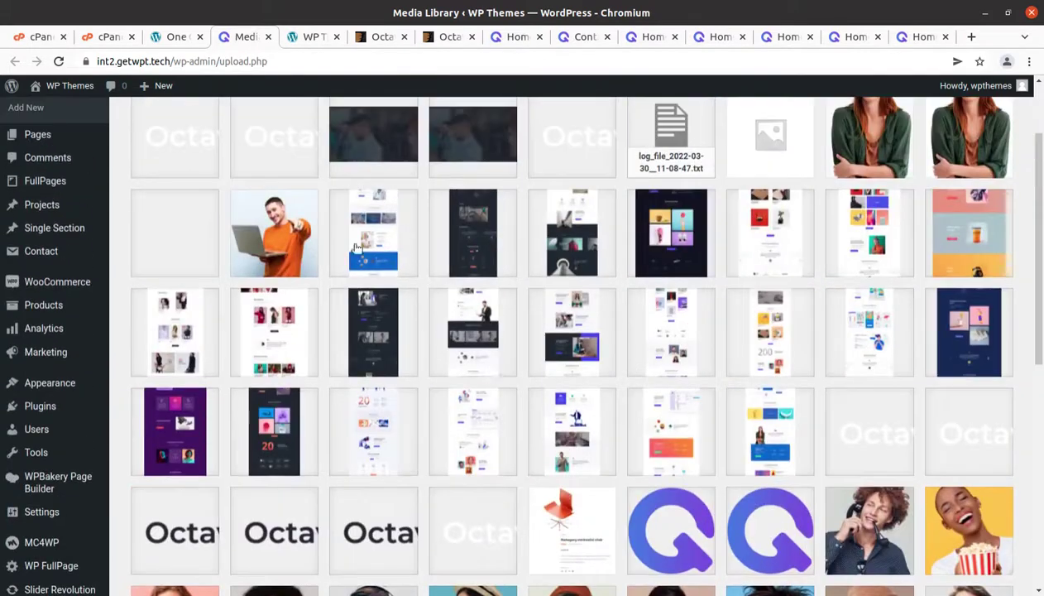
pyautogui.scroll(2, 75, 314)
pyautogui.moveTo(35, 242)
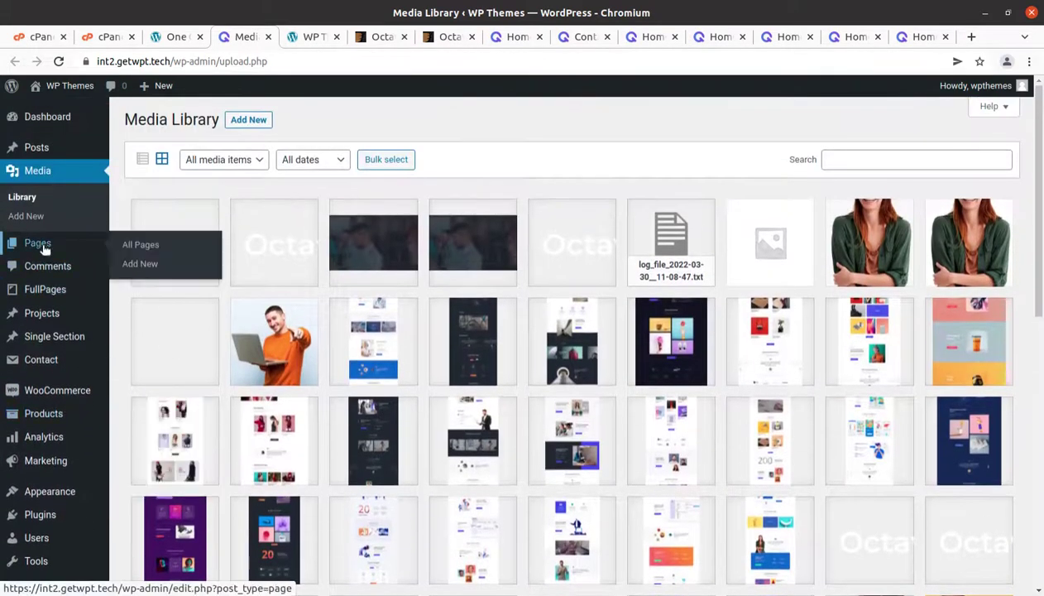
pyautogui.click(148, 247)
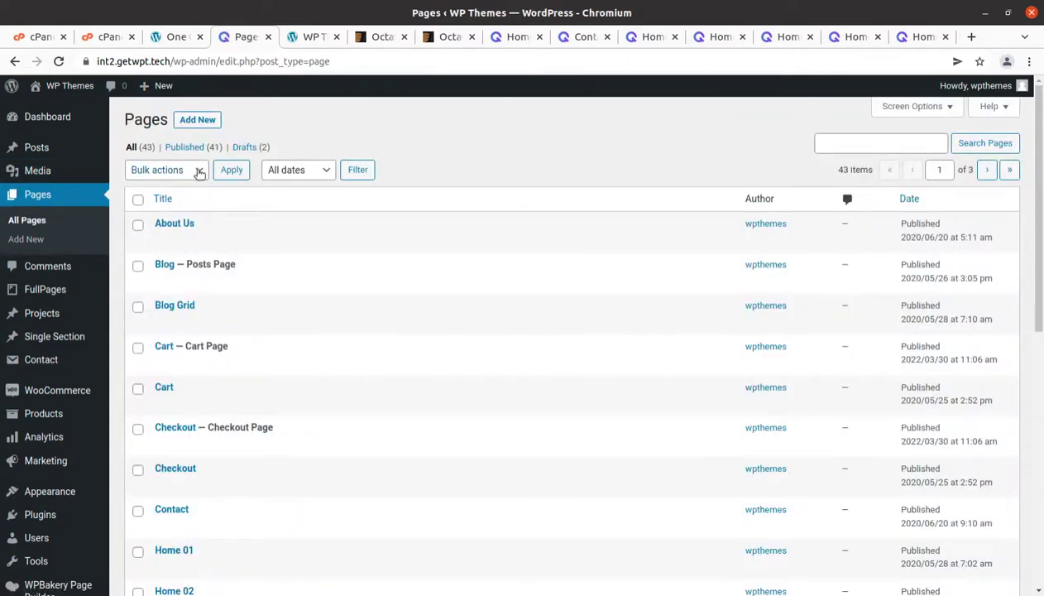
# Scroll the first page of the pages list and move to its second page.
pyautogui.scroll(-4, 265, 360)
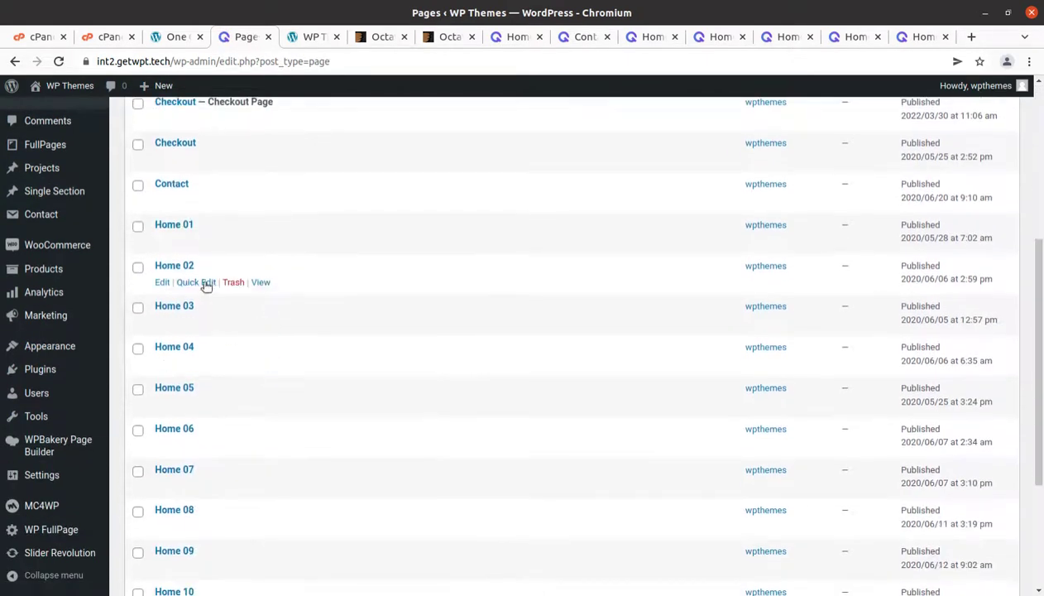
pyautogui.scroll(-4, 204, 335)
pyautogui.scroll(2, 228, 431)
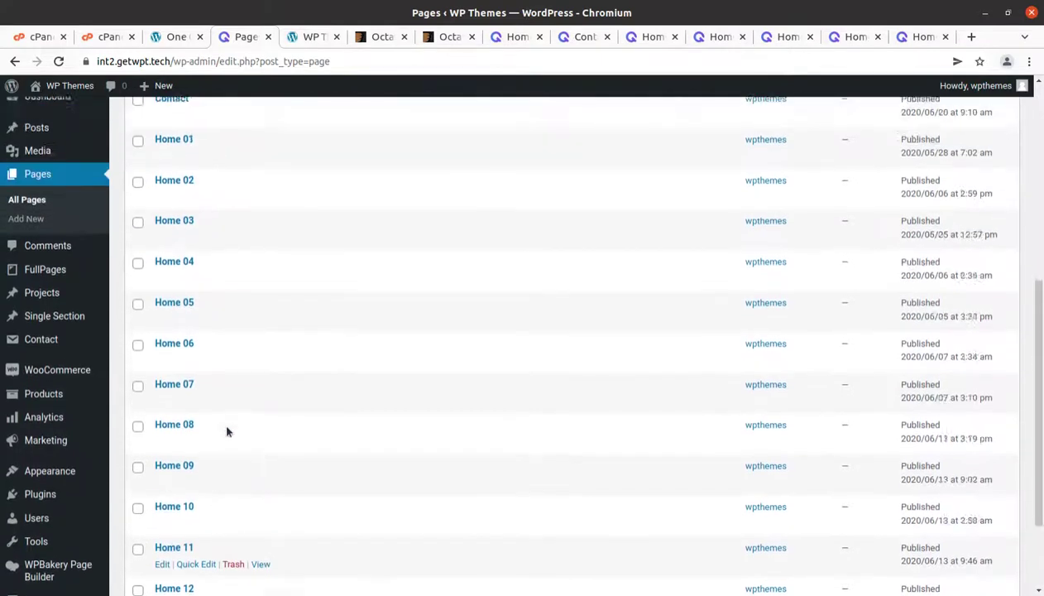
pyautogui.scroll(1, 224, 372)
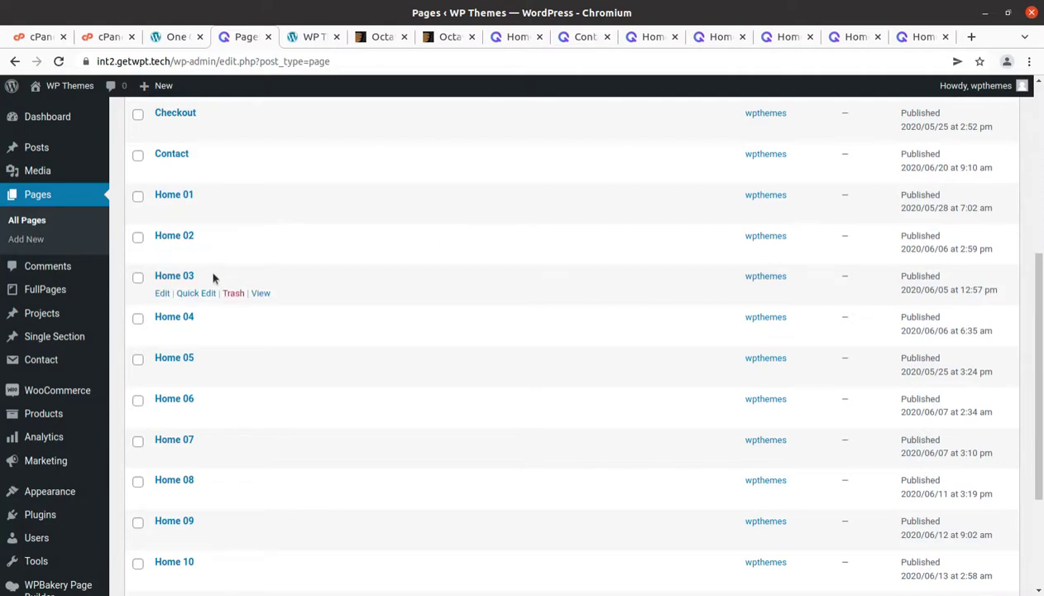
pyautogui.scroll(-3, 212, 278)
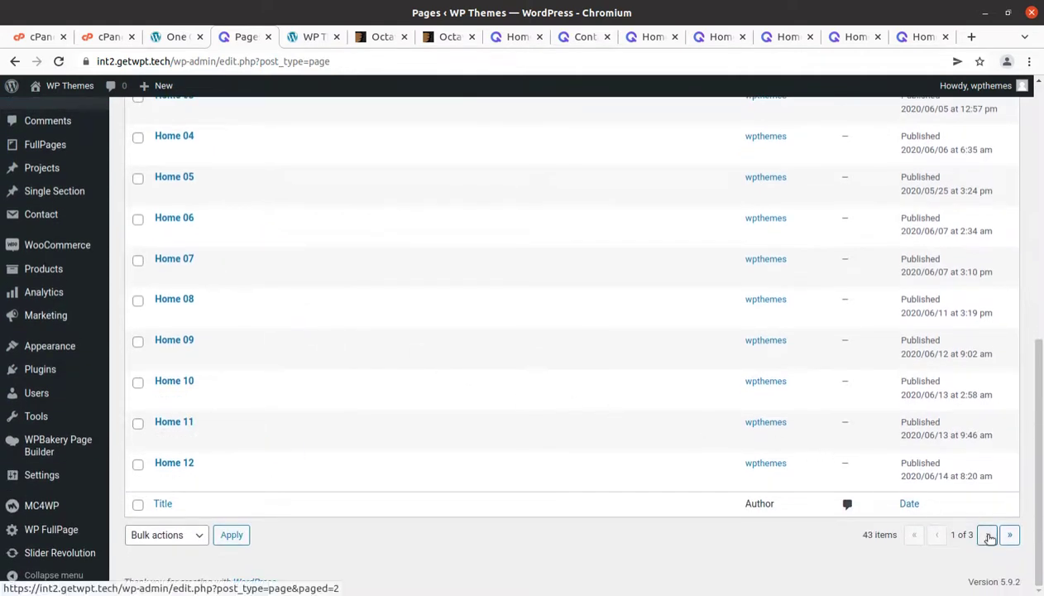
pyautogui.click(987, 536)
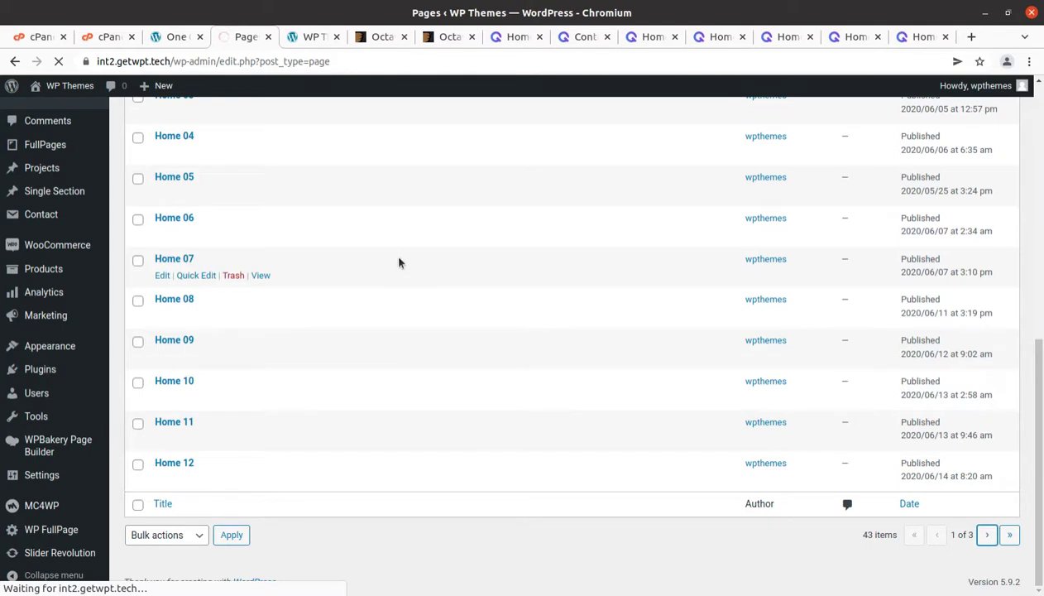
# Review page 2 of the pages, then open the Posts list of 33 published posts.
pyautogui.scroll(-5, 281, 302)
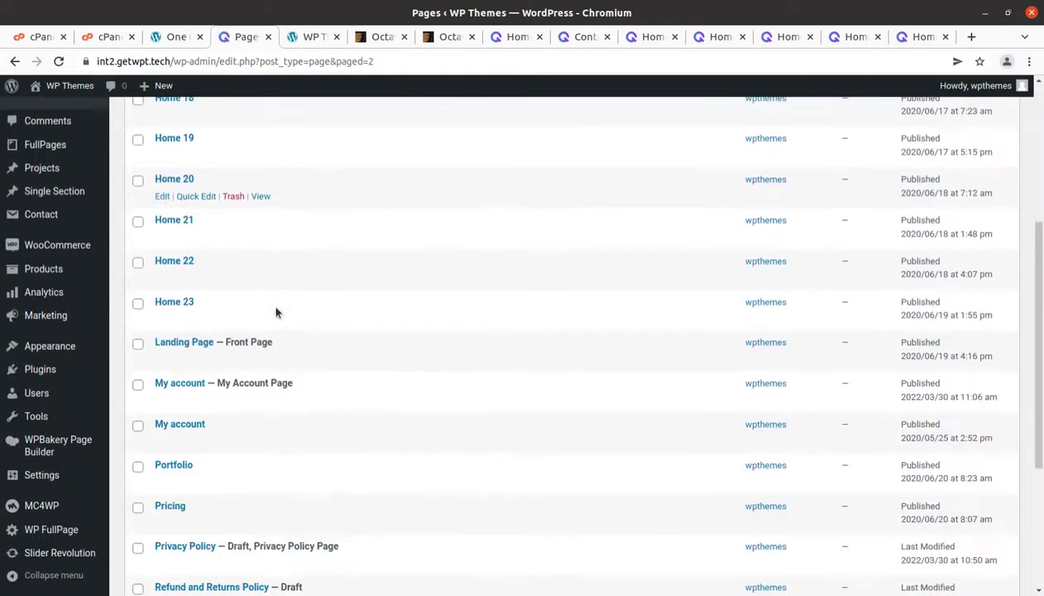
pyautogui.scroll(-3, 263, 306)
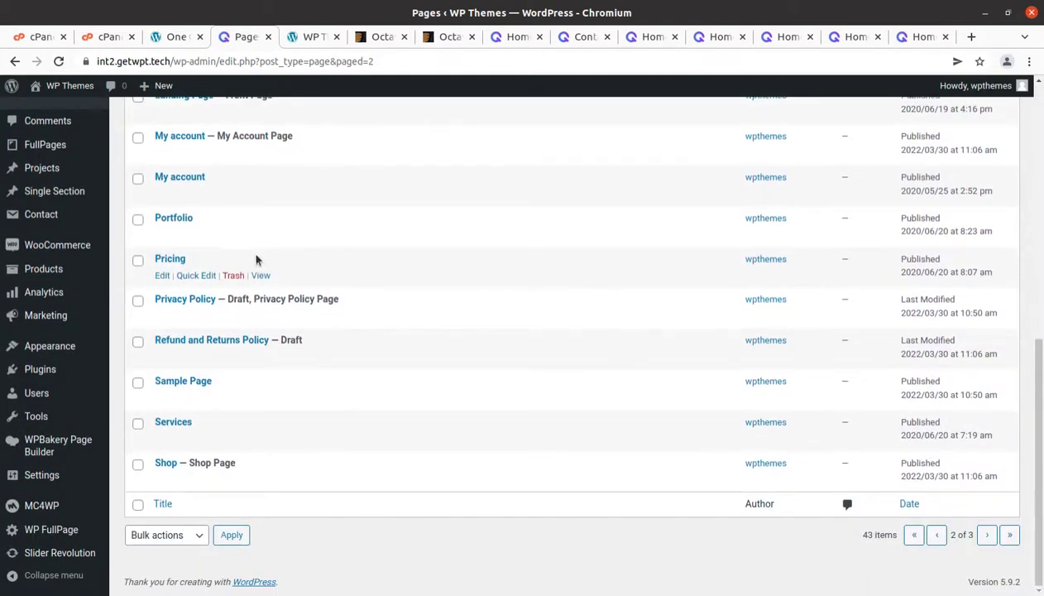
pyautogui.scroll(2, 219, 372)
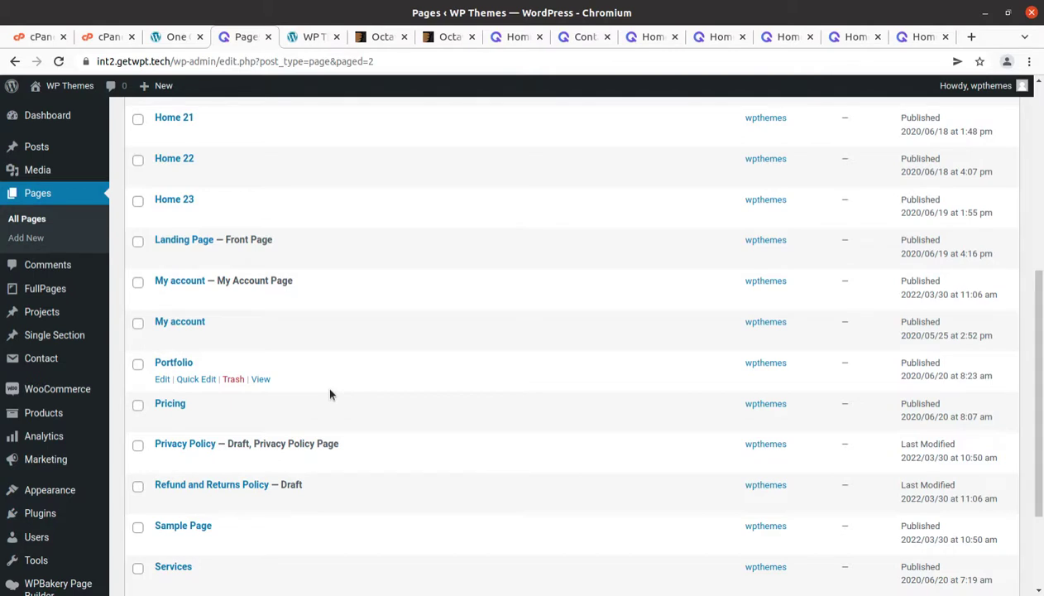
pyautogui.click(39, 153)
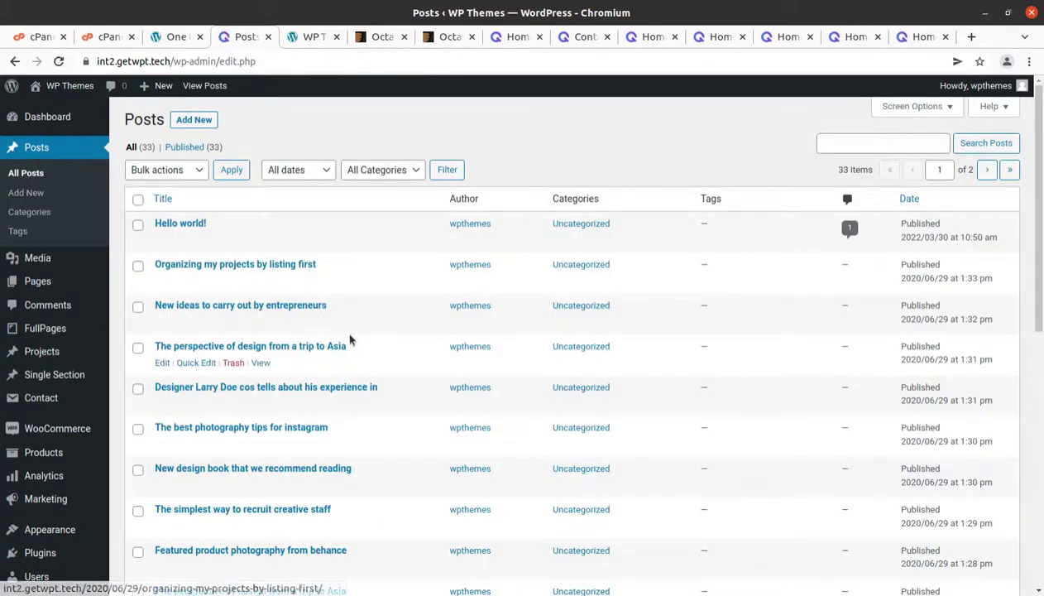
# Scroll the 33 imported posts and open Visit Site in a background tab.
pyautogui.scroll(-10, 249, 343)
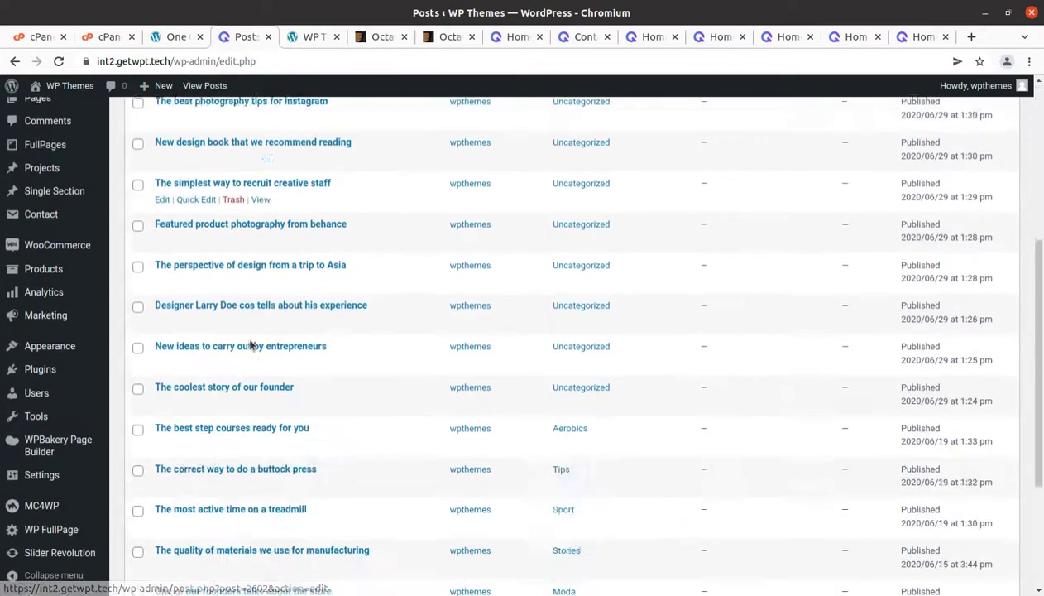
pyautogui.scroll(5, 320, 437)
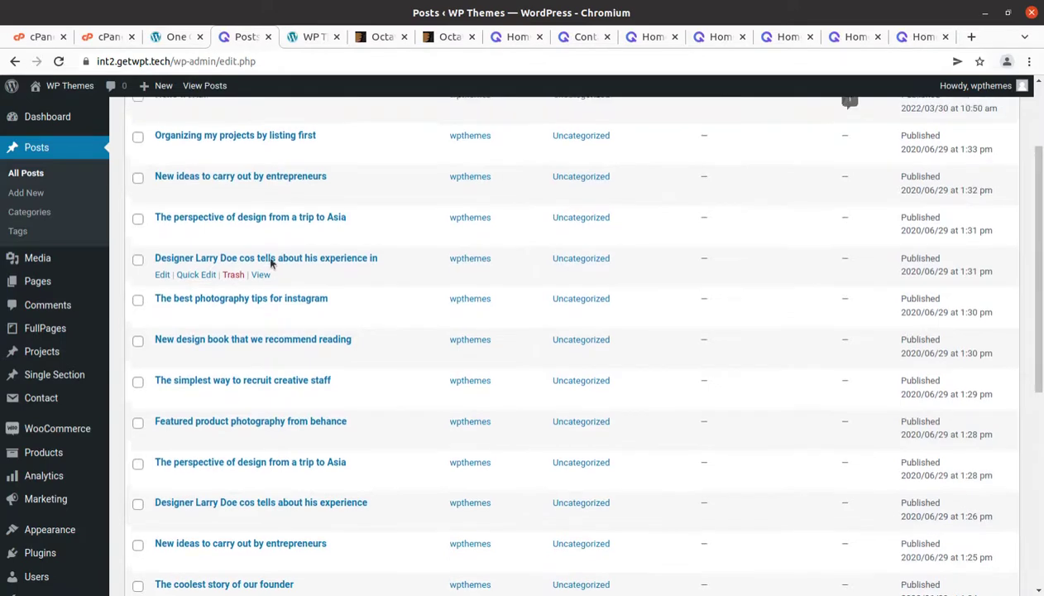
pyautogui.scroll(3, 274, 262)
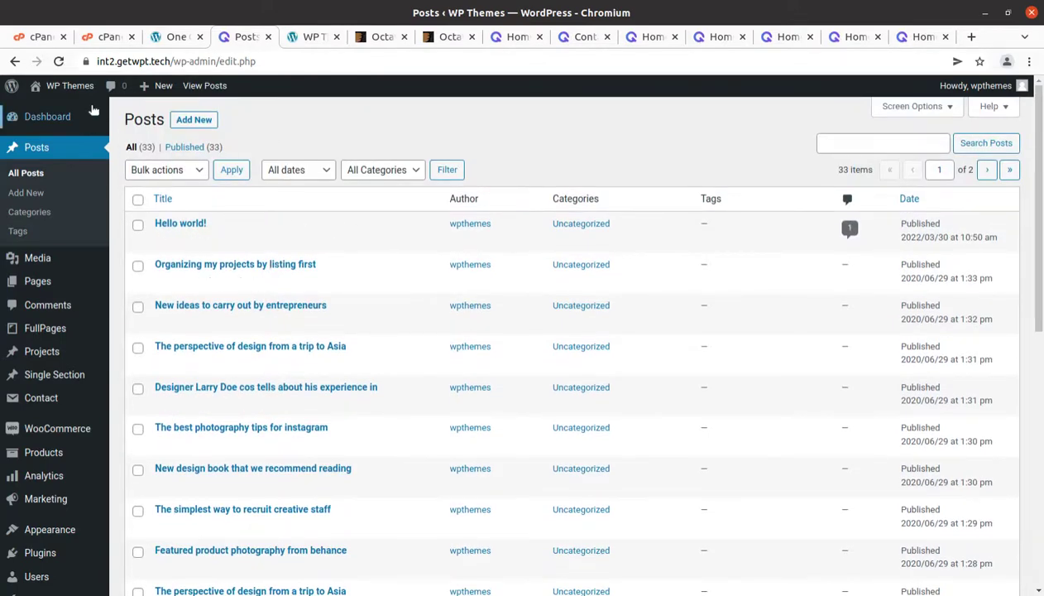
pyautogui.moveTo(77, 115)
pyautogui.moveTo(67, 96)
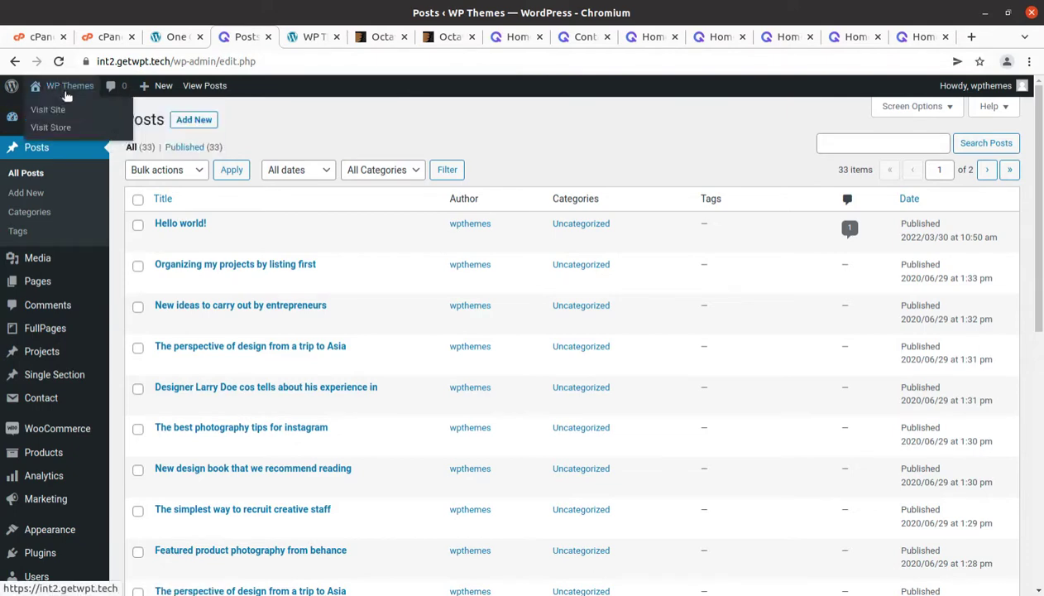
pyautogui.middleClick(50, 114)
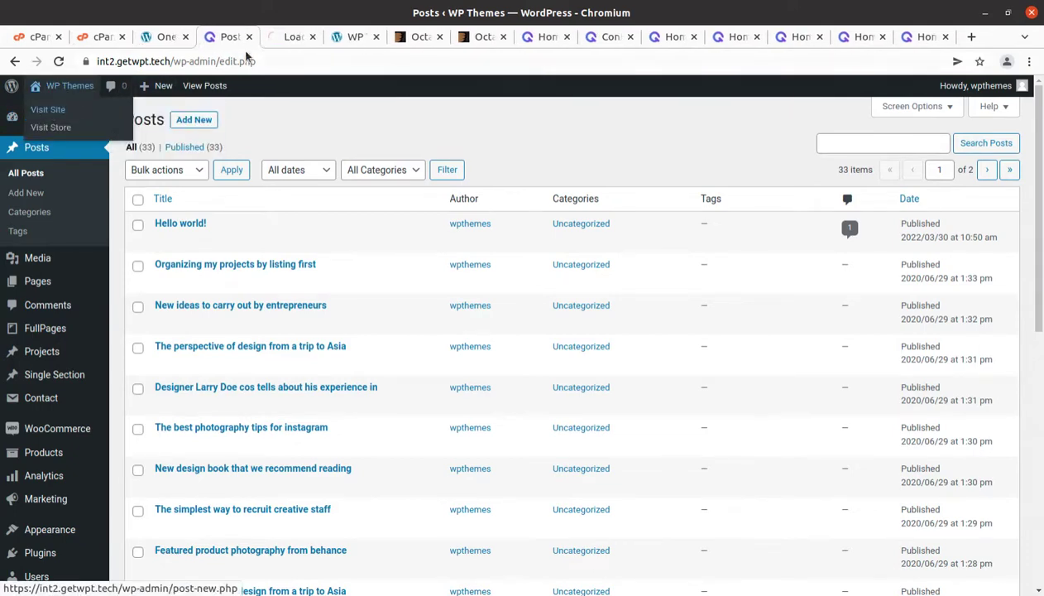
# Close the duplicate site tab and switch to the loading front-end tab.
pyautogui.click(281, 35)
pyautogui.click(349, 37)
pyautogui.click(377, 37)
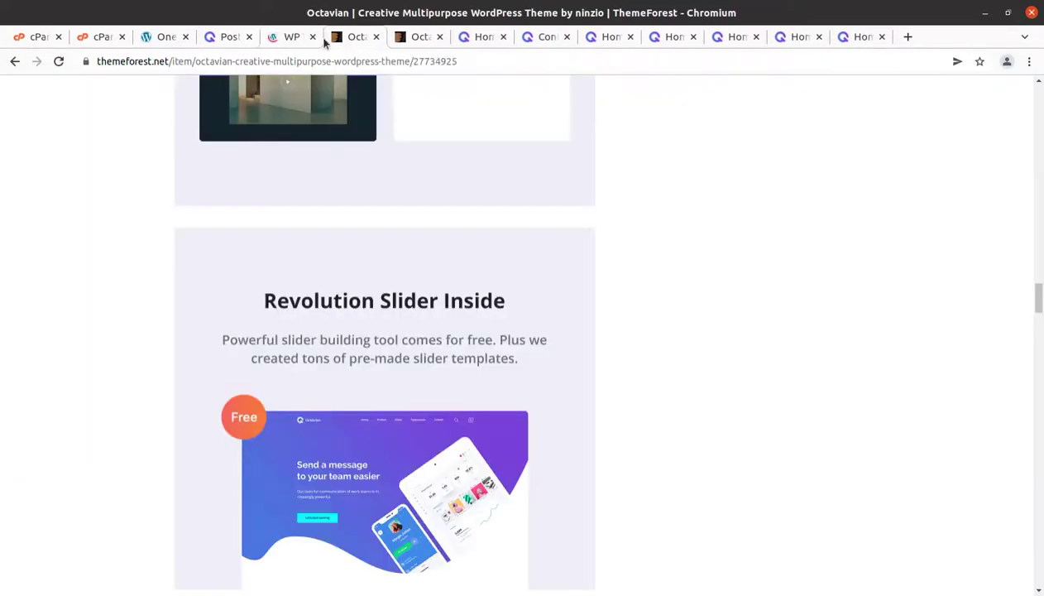
pyautogui.click(289, 36)
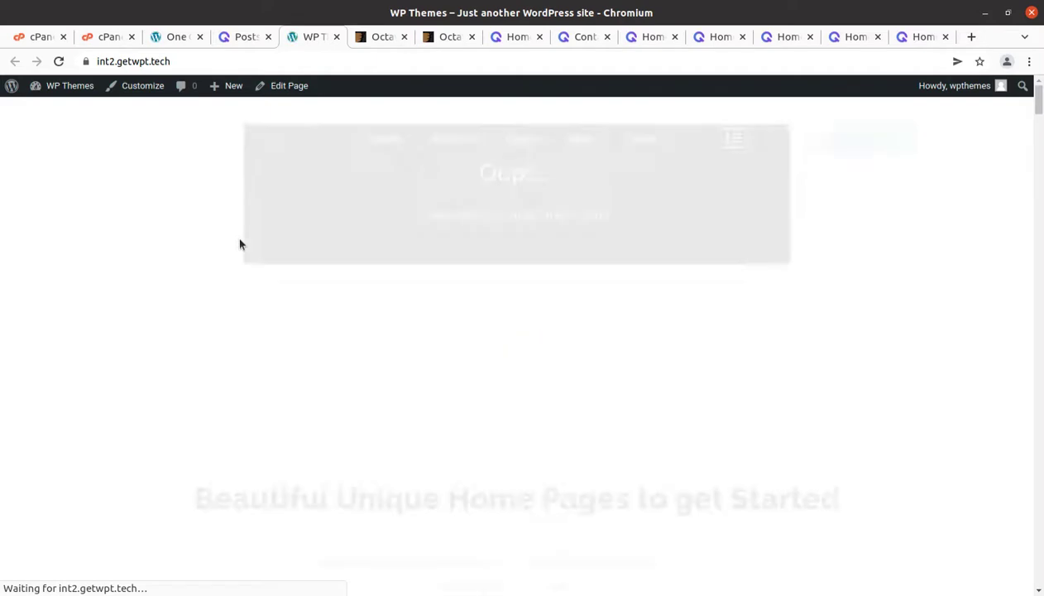
# Scroll the front page's Octavian demo cards and open Home 01 from the Home mega menu.
pyautogui.scroll(-6, 431, 290)
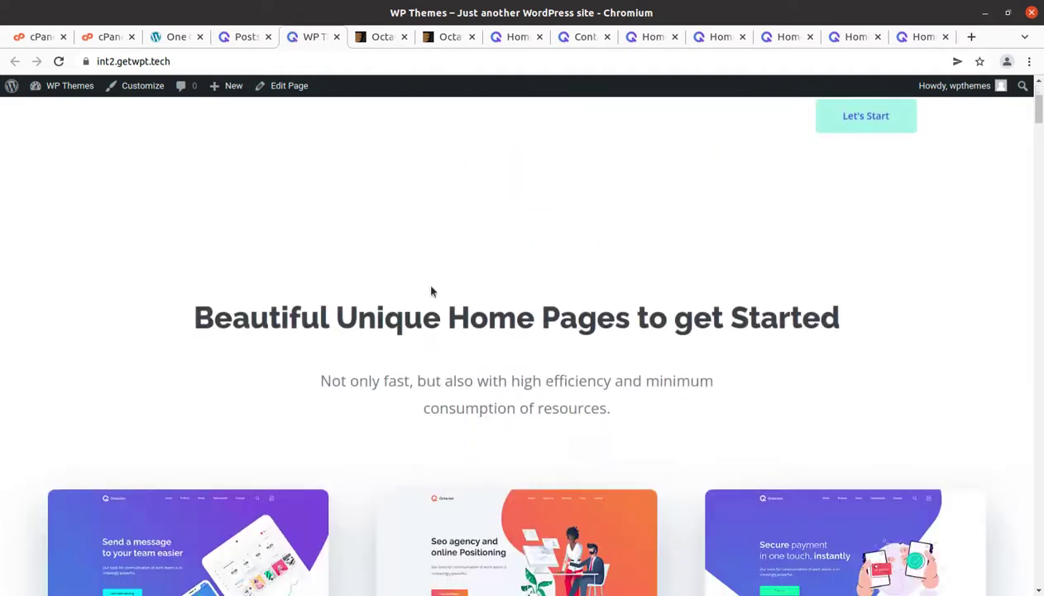
pyautogui.scroll(-2, 258, 304)
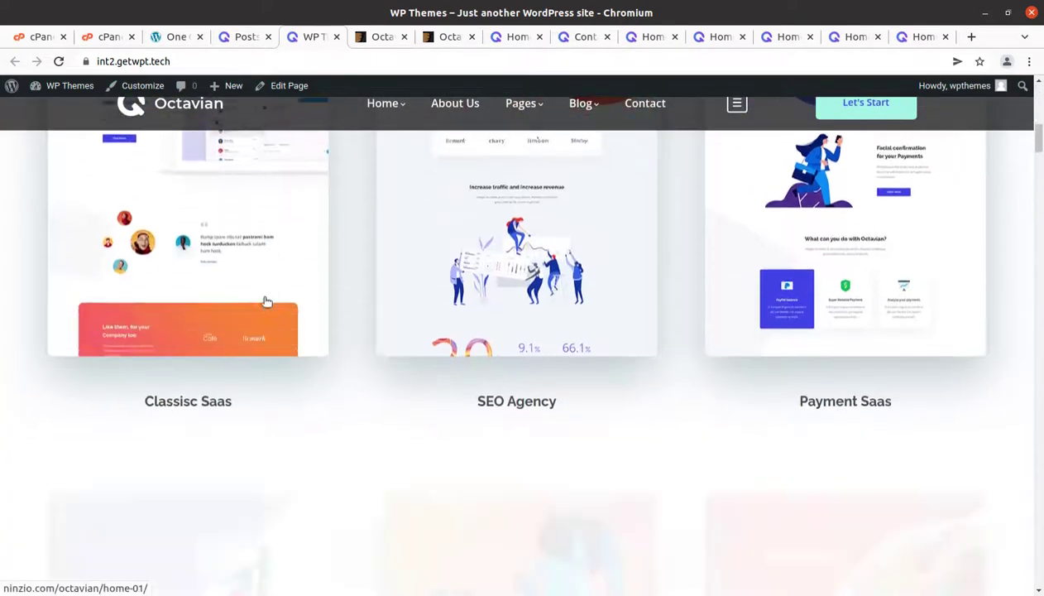
pyautogui.scroll(-3, 265, 304)
pyautogui.scroll(-3, 267, 304)
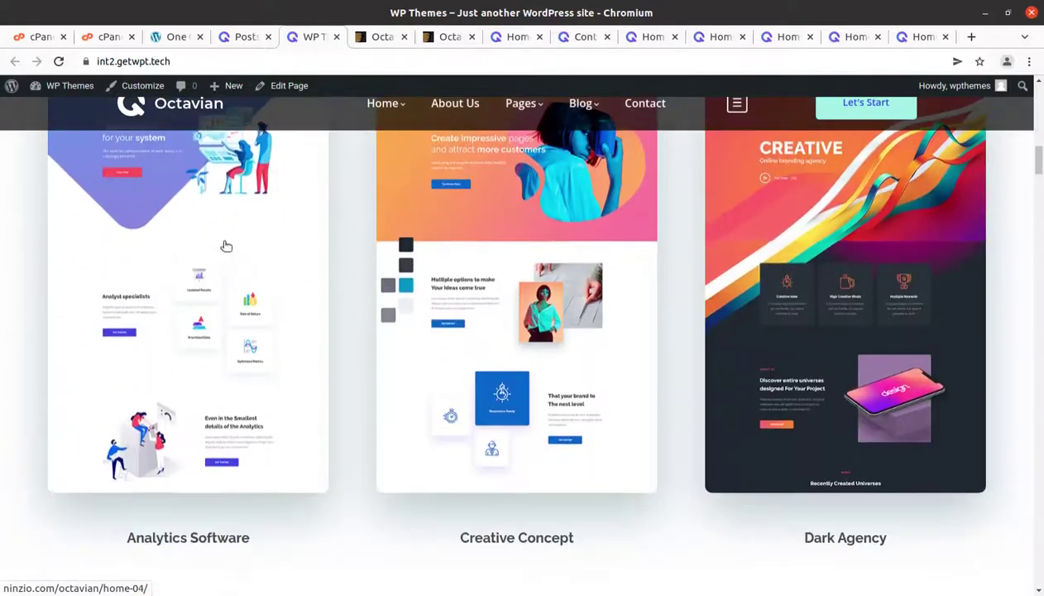
pyautogui.moveTo(376, 104)
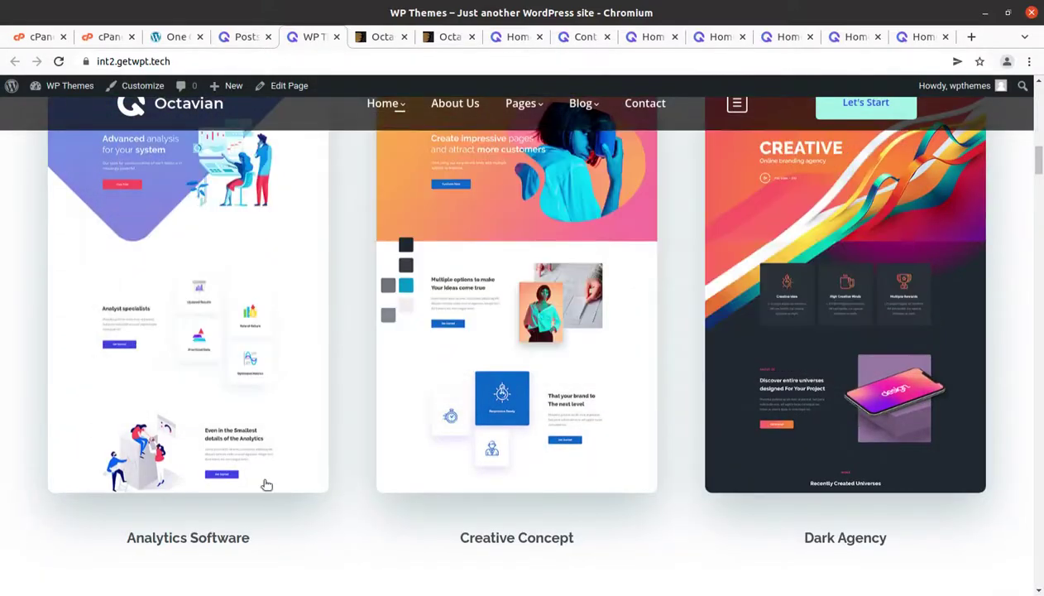
pyautogui.scroll(3, 263, 484)
pyautogui.scroll(-3, 259, 478)
pyautogui.scroll(3, 372, 438)
pyautogui.scroll(2, 387, 268)
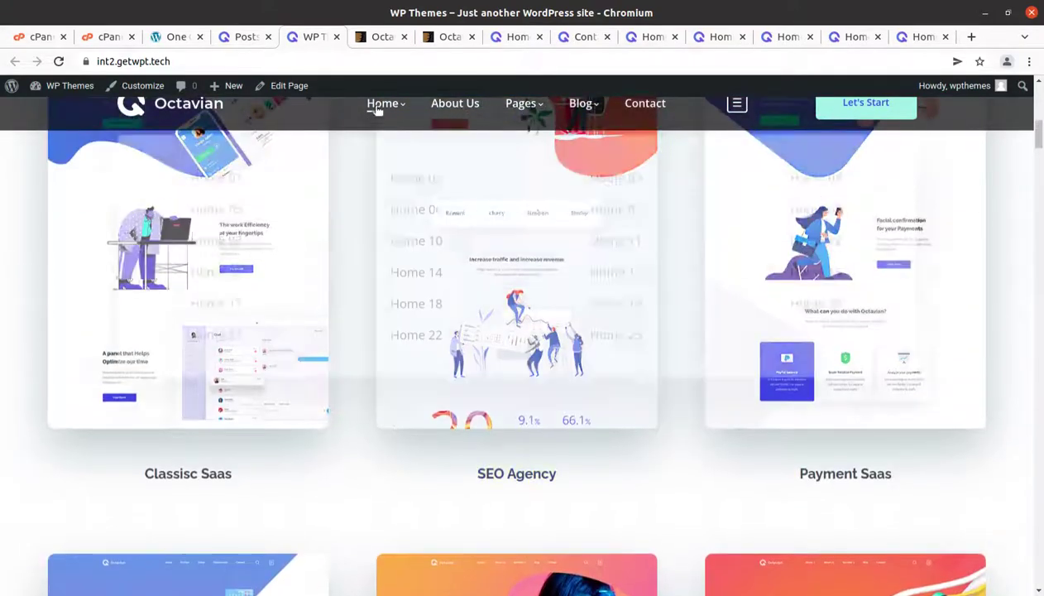
pyautogui.click(211, 175)
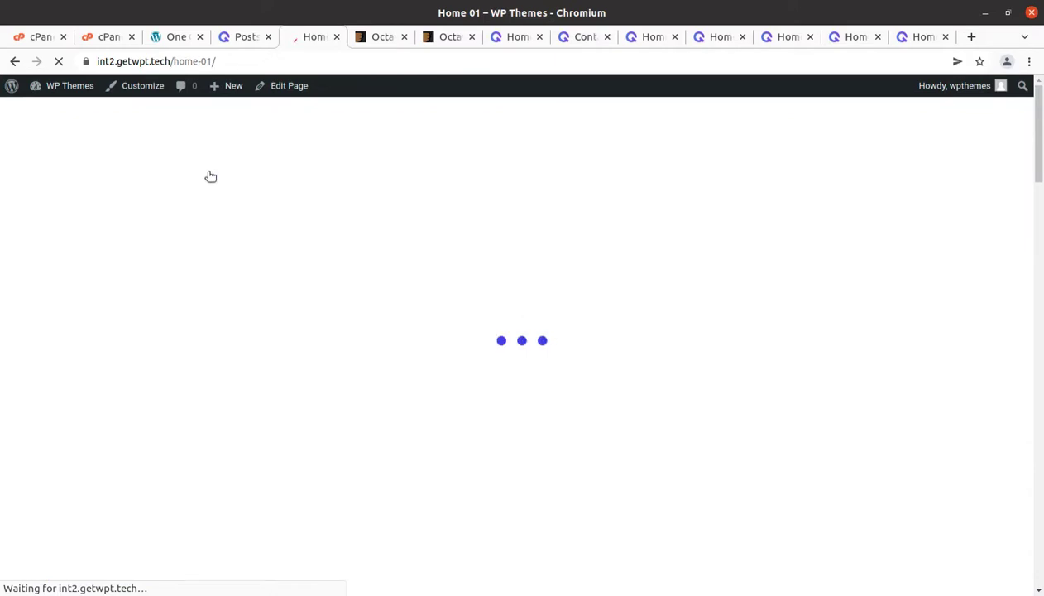
# Check Home 01 for the 'slider-1 not found' error, then return to the One Click Demo Import screen.
pyautogui.scroll(-6, 532, 368)
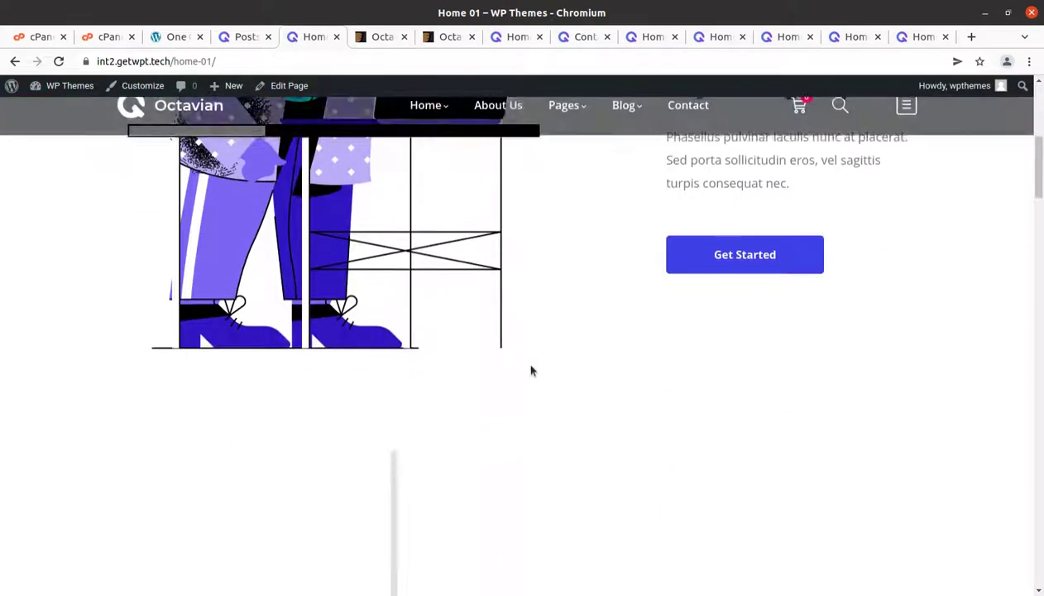
pyautogui.scroll(5, 532, 370)
pyautogui.scroll(3, 532, 370)
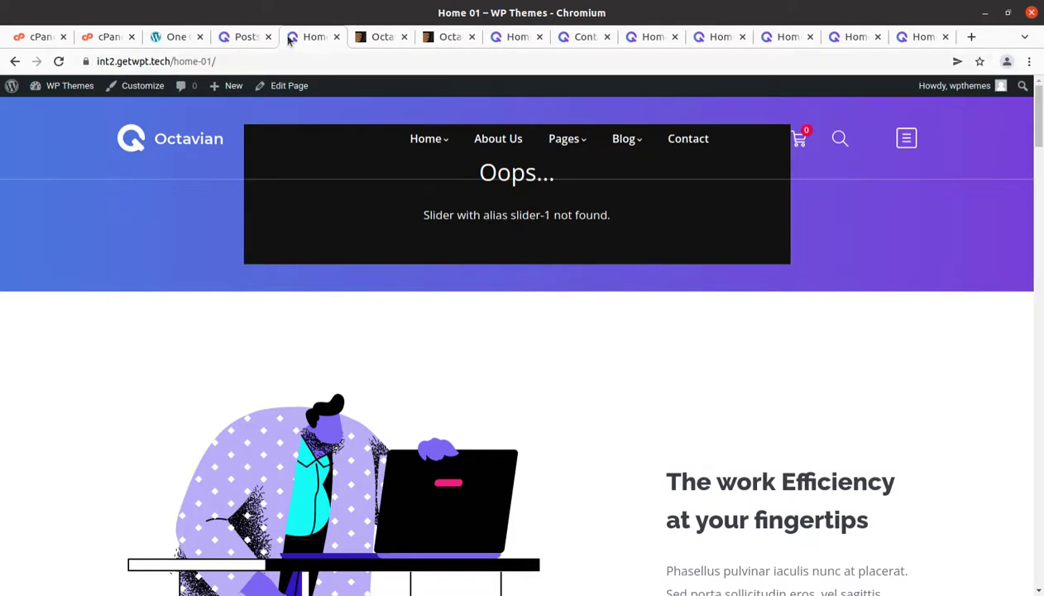
pyautogui.click(174, 38)
pyautogui.scroll(-3, 97, 474)
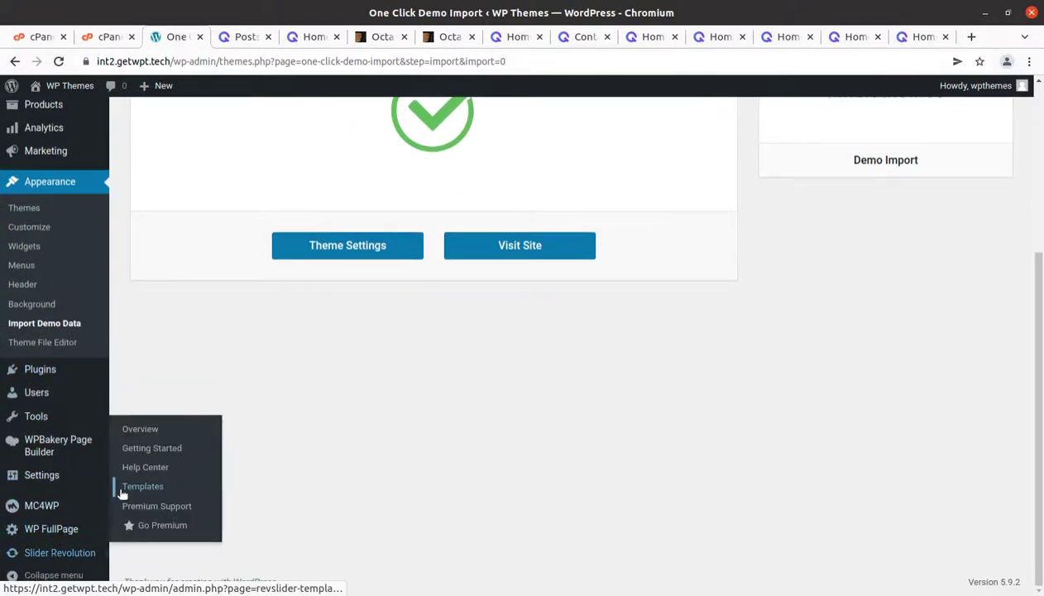
# Open the Slider Revolution dashboard, dismiss its welcome dialog and launch Manual Import.
pyautogui.click(71, 552)
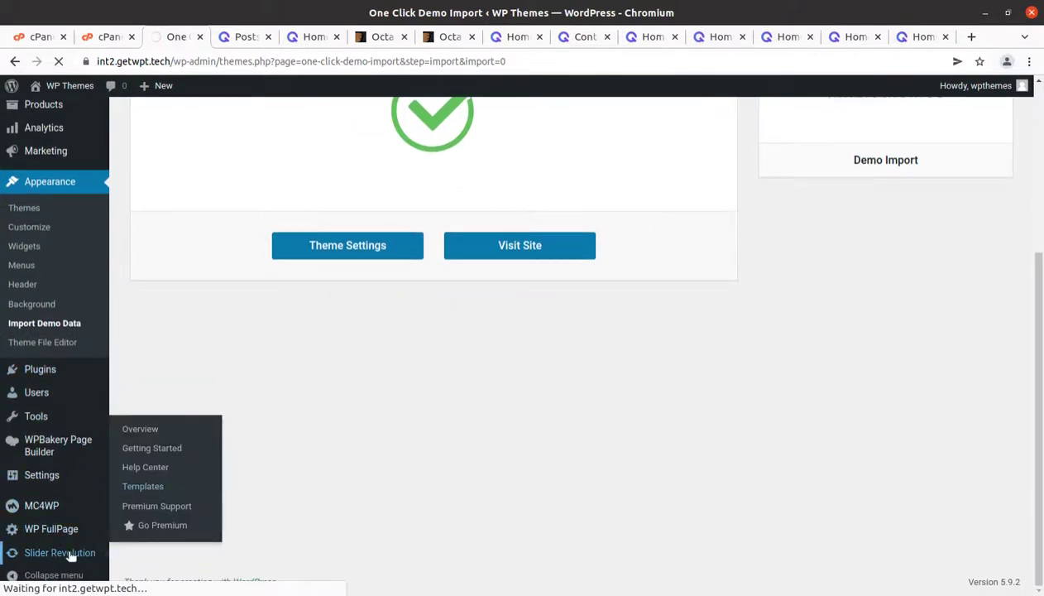
pyautogui.click(308, 41)
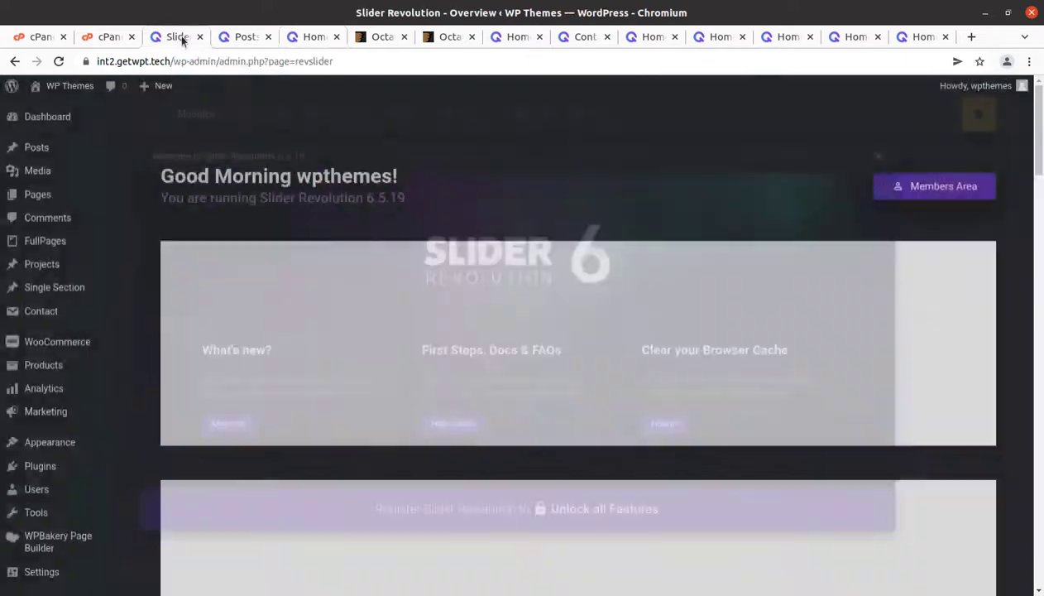
pyautogui.click(180, 37)
pyautogui.click(909, 141)
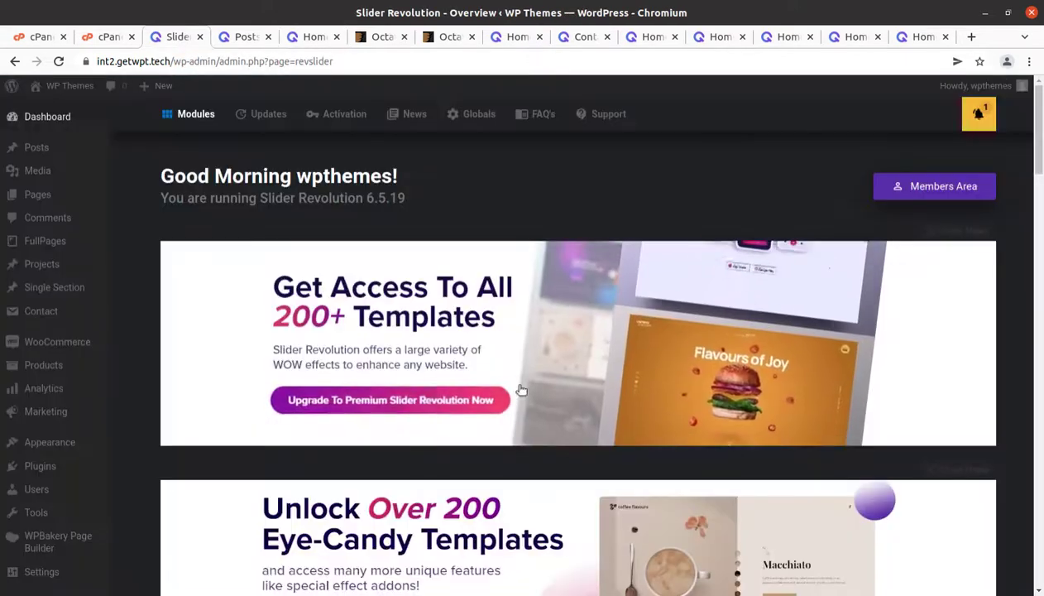
pyautogui.scroll(-5, 479, 398)
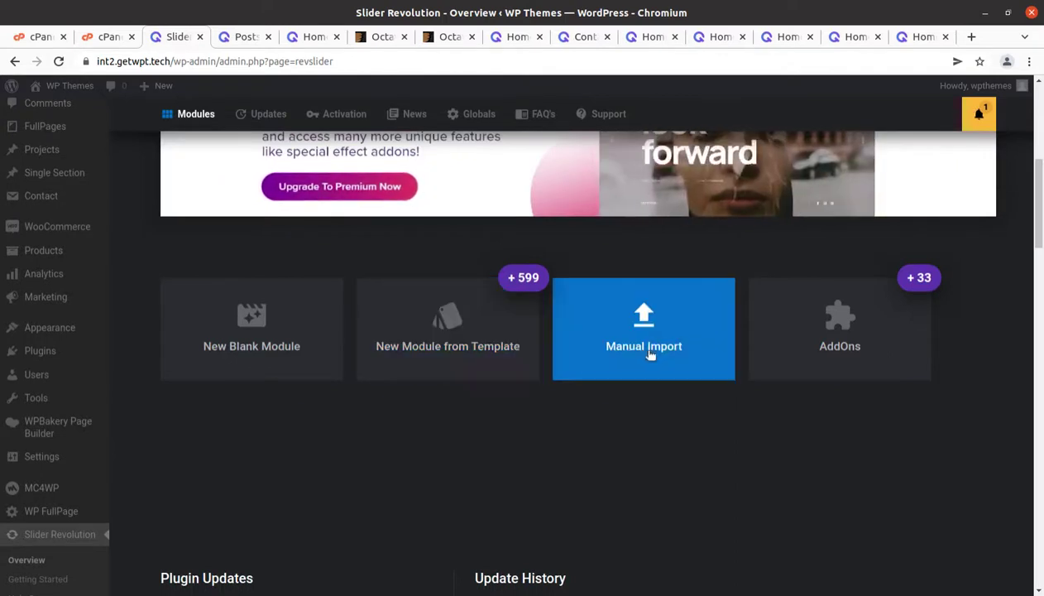
pyautogui.click(645, 347)
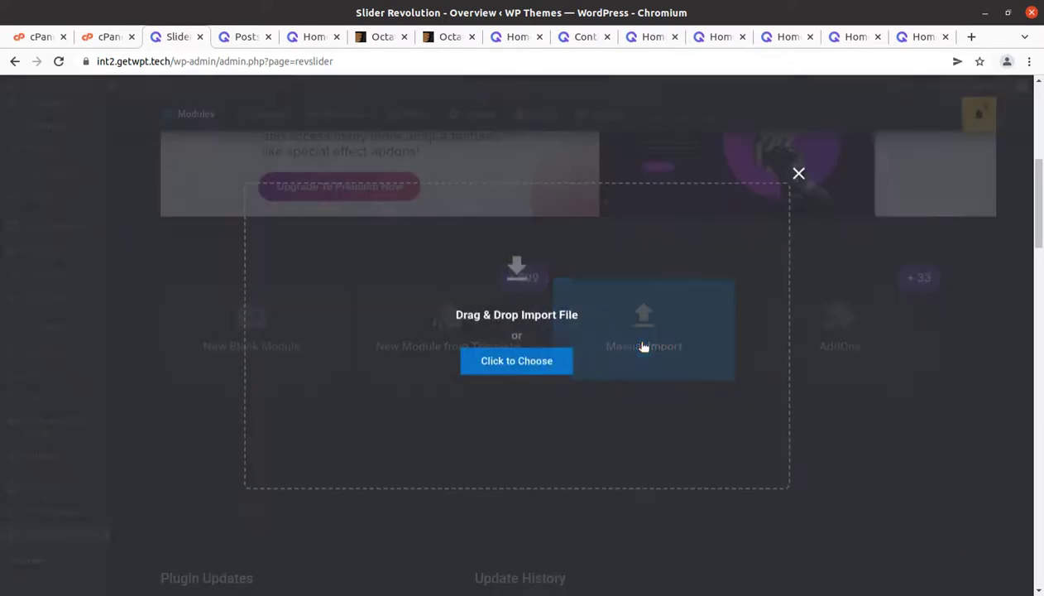
# Choose slider-1.zip from the octavian_v1.9 demo folder as the slider file.
pyautogui.click(511, 367)
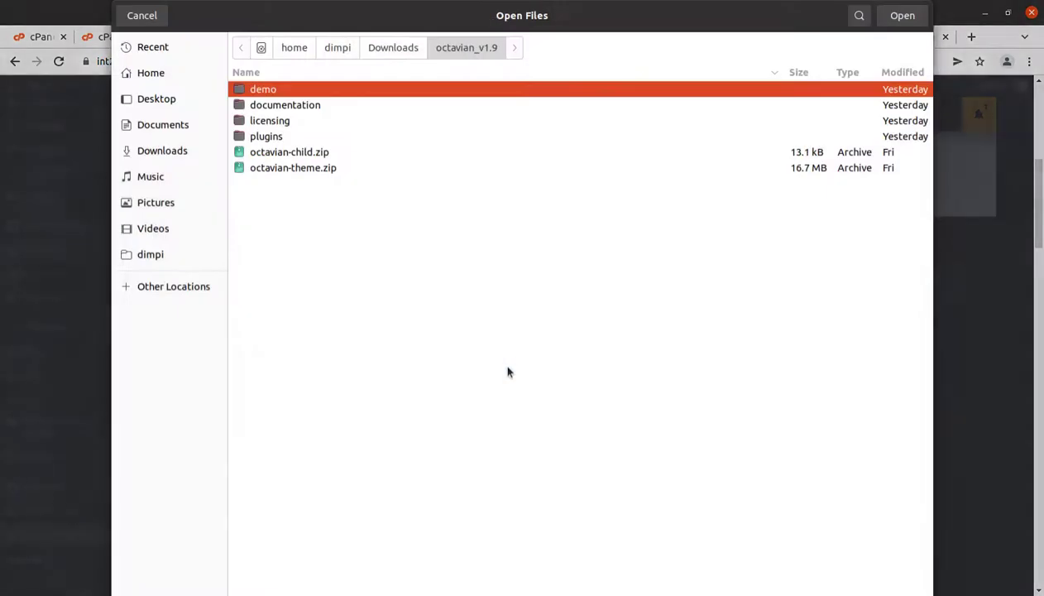
pyautogui.doubleClick(297, 88)
pyautogui.click(279, 120)
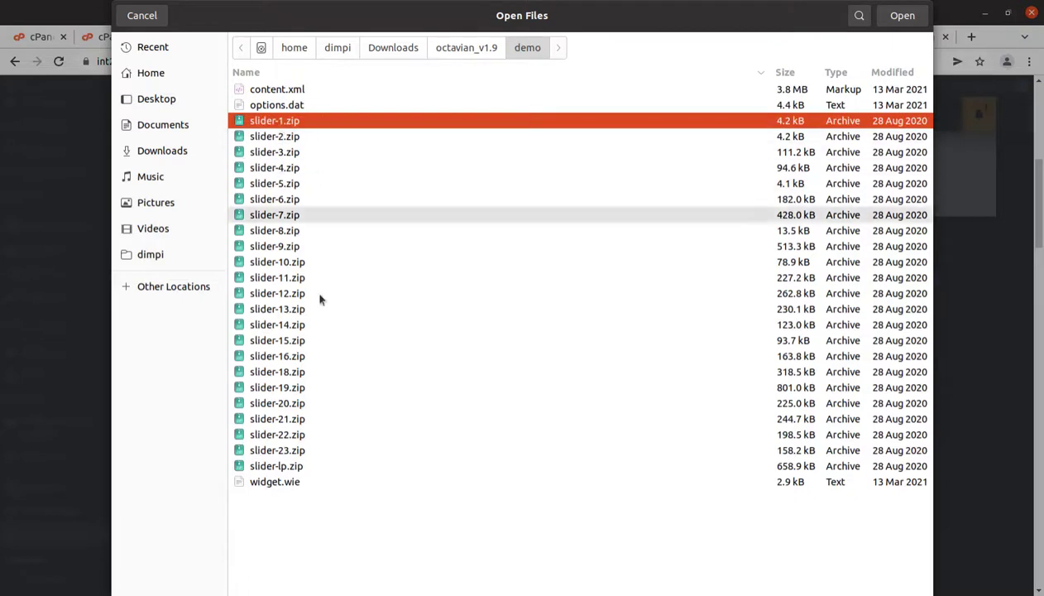
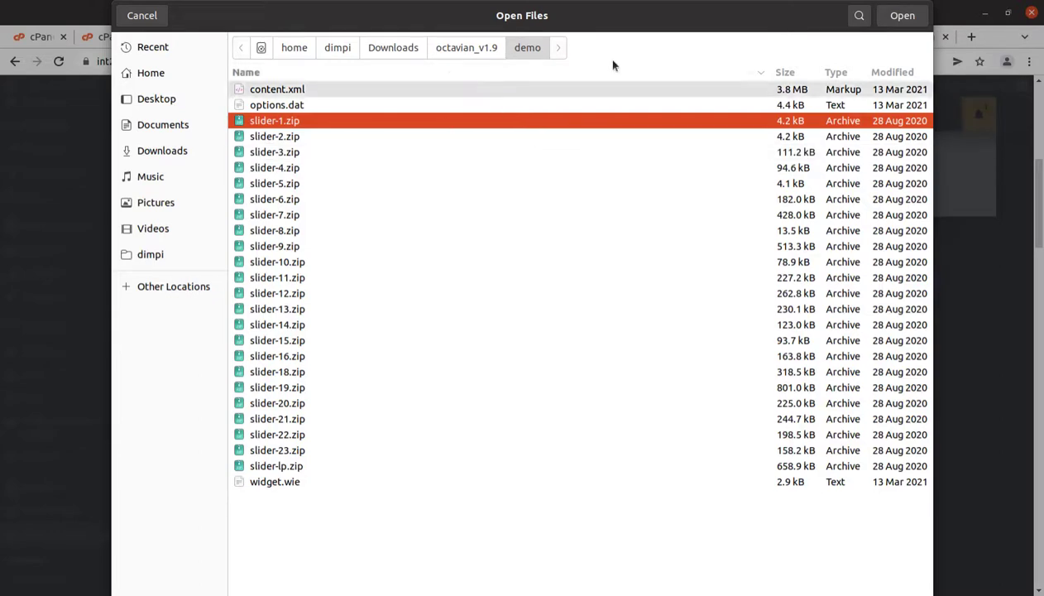
# Import slider-1.zip as the Home 01 Slider Revolution module, then bring up the Posts list.
pyautogui.click(902, 16)
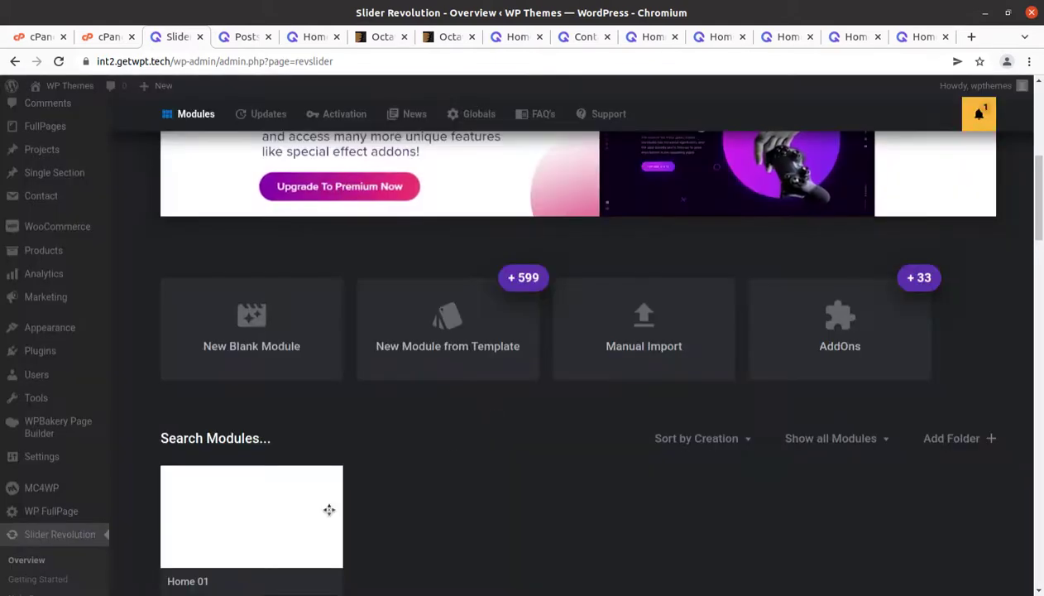
pyautogui.scroll(-2, 226, 422)
pyautogui.click(252, 410)
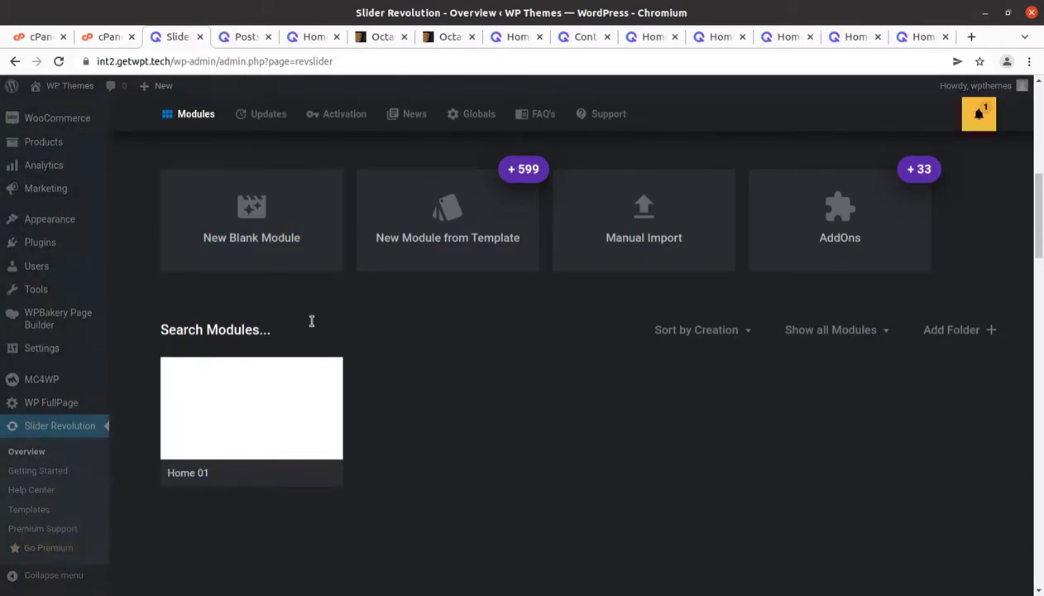
pyautogui.click(243, 38)
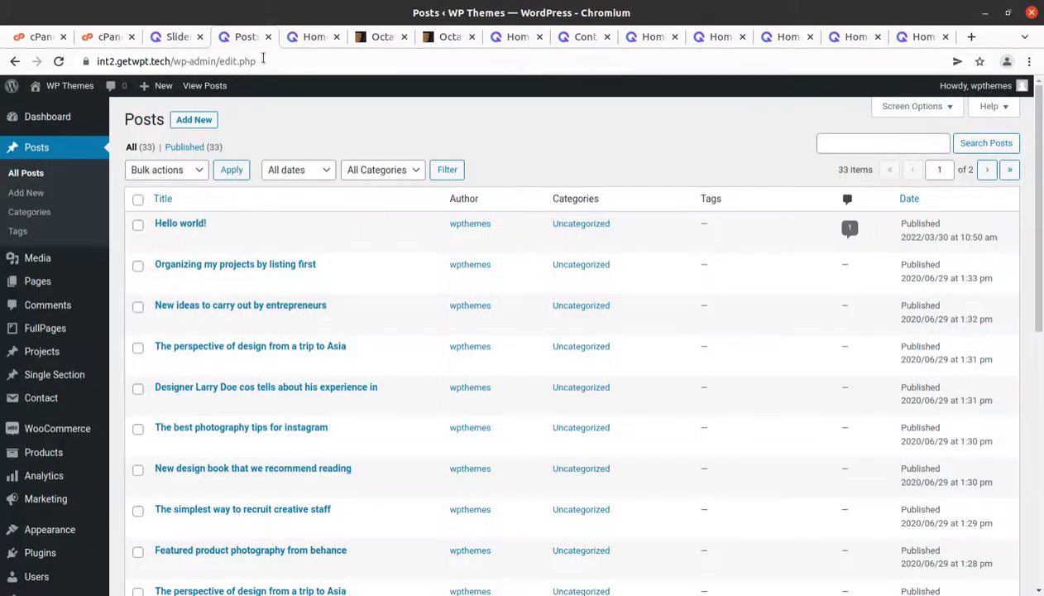
# View the Home 01 front page, from the hero slider down to the Grow your business banner.
pyautogui.click(314, 38)
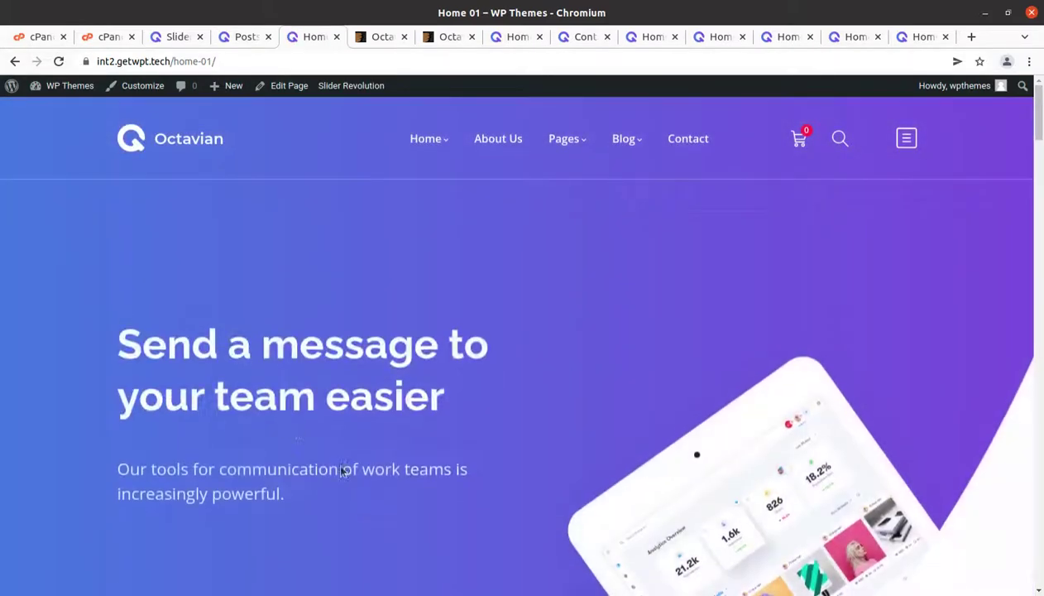
pyautogui.scroll(-4, 355, 490)
pyautogui.scroll(4, 361, 499)
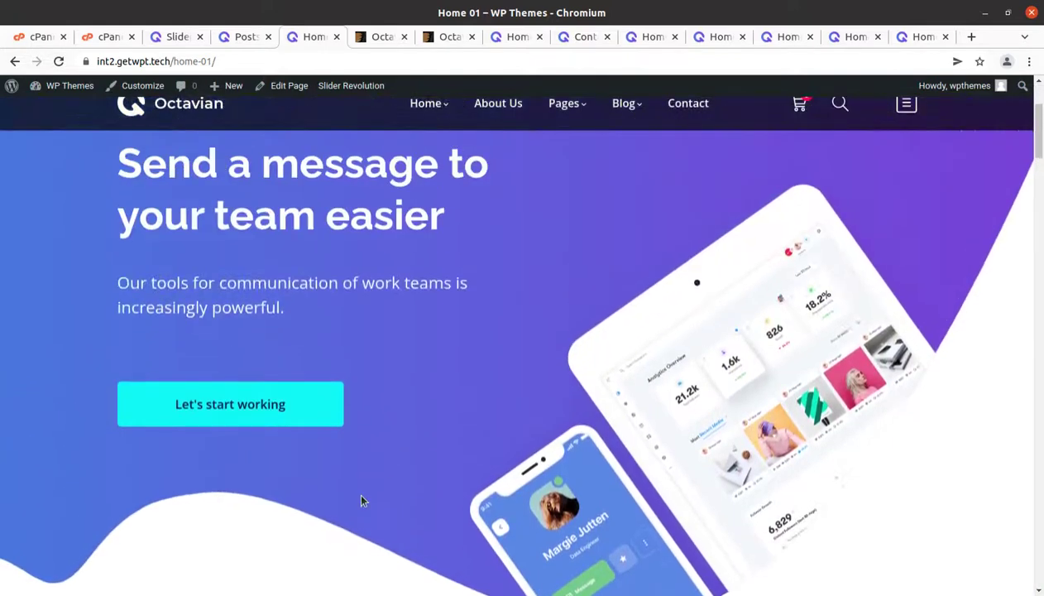
pyautogui.scroll(-6, 360, 500)
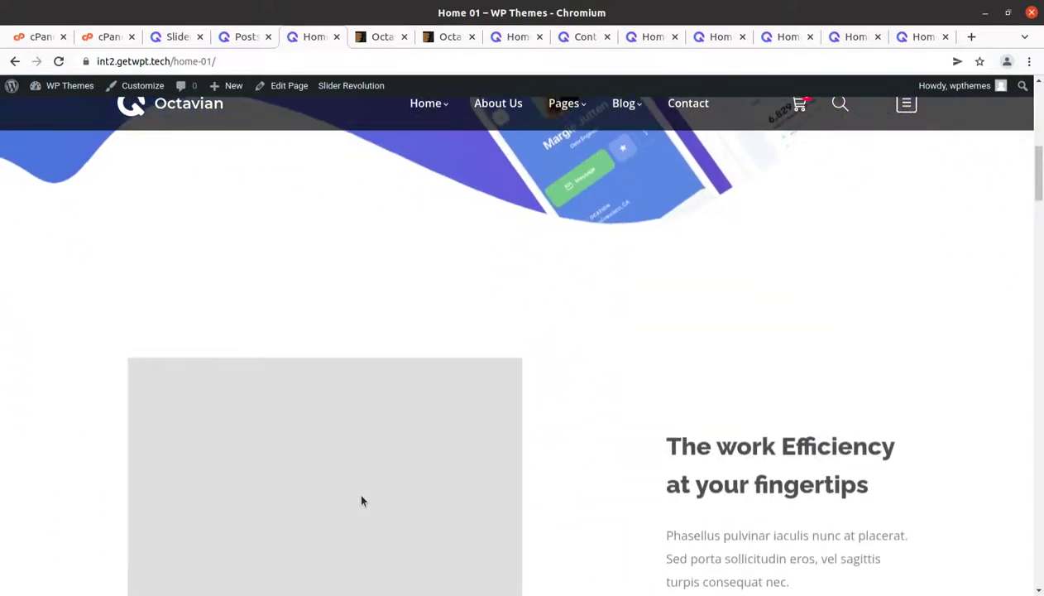
pyautogui.scroll(1, 361, 499)
pyautogui.scroll(4, 361, 499)
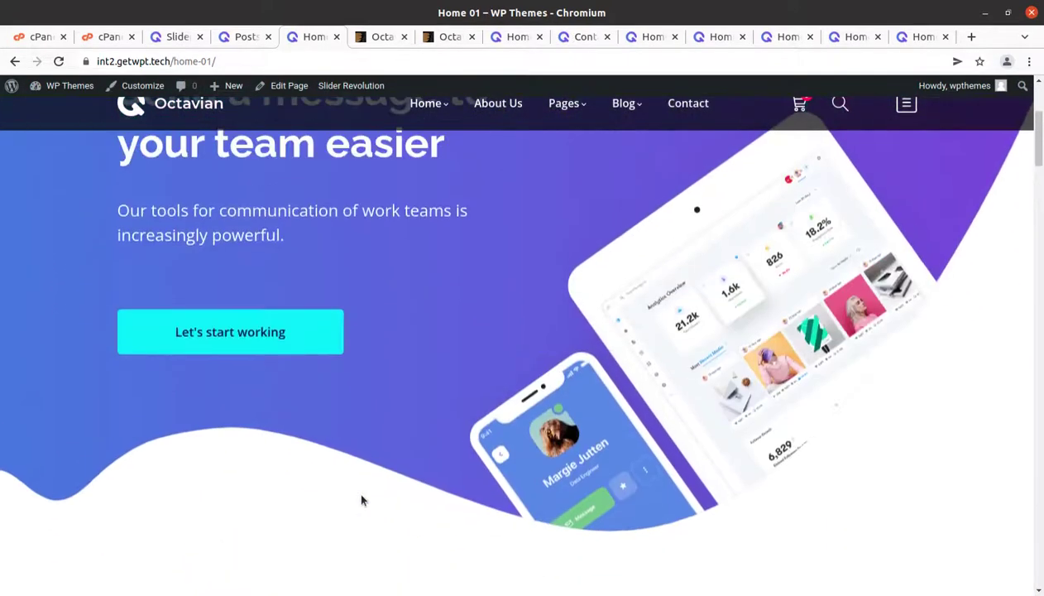
pyautogui.scroll(-5, 247, 243)
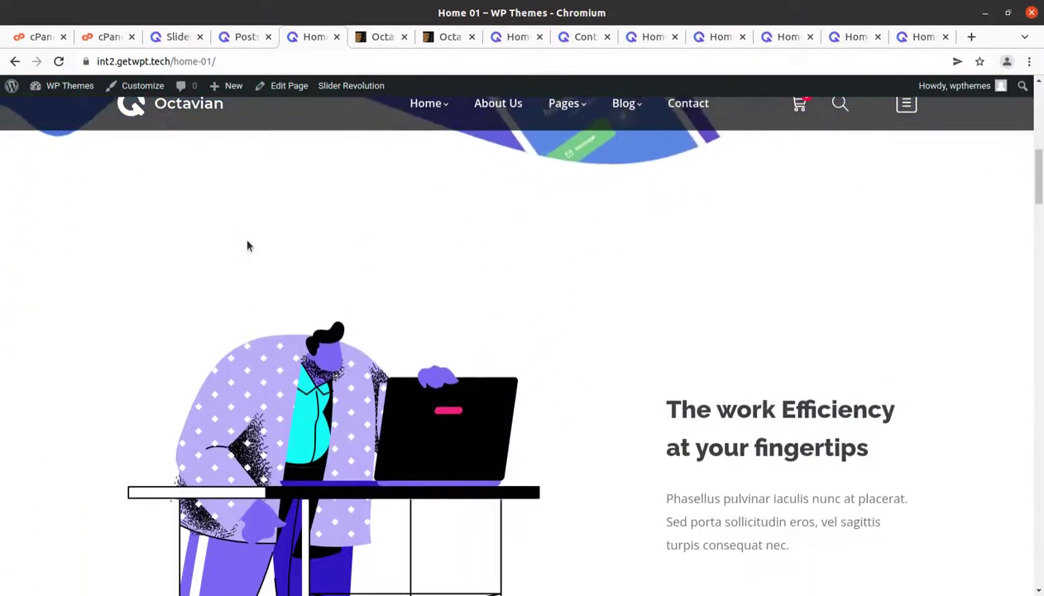
pyautogui.scroll(-10, 246, 246)
pyautogui.scroll(-6, 246, 248)
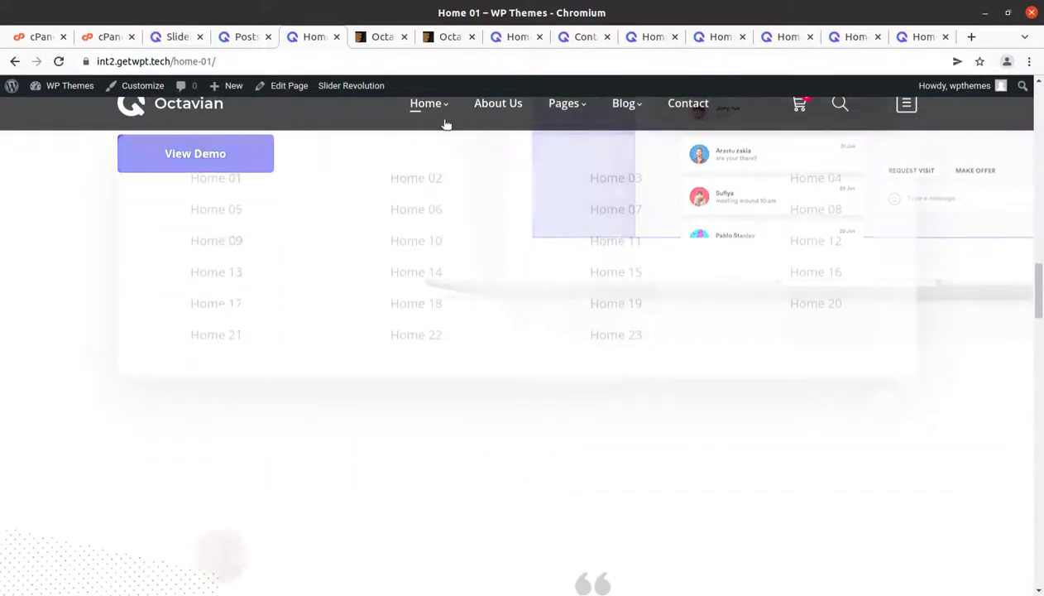
pyautogui.scroll(-3, 493, 454)
pyautogui.scroll(-5, 445, 438)
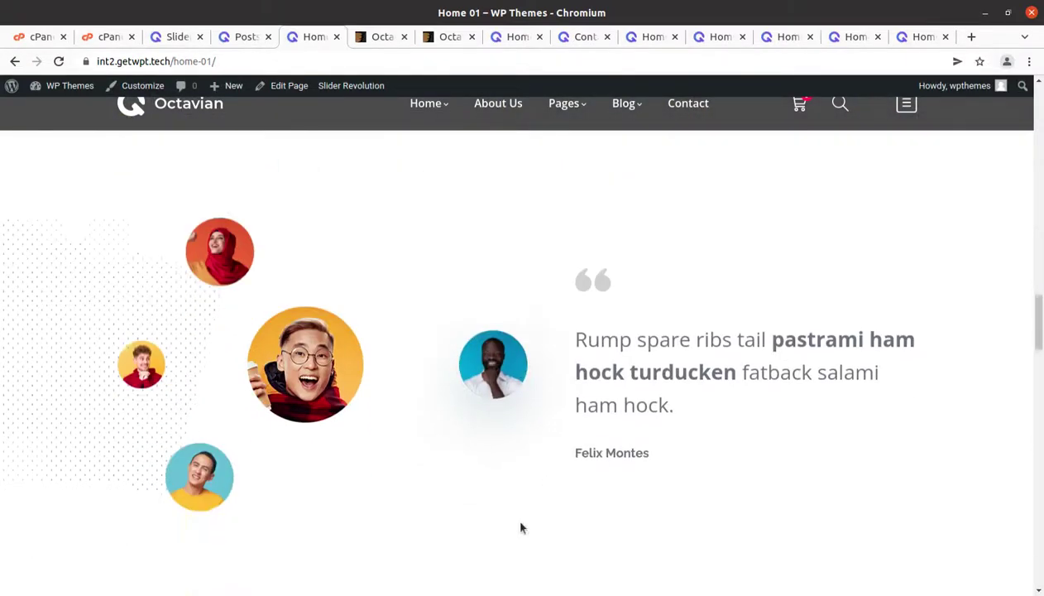
pyautogui.scroll(-6, 445, 438)
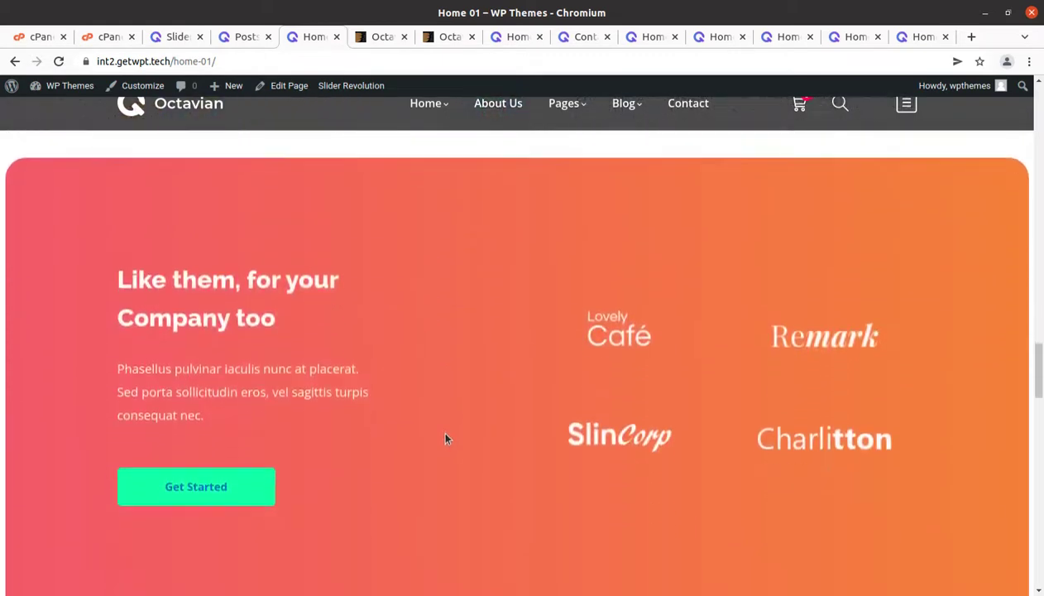
pyautogui.scroll(-9, 445, 438)
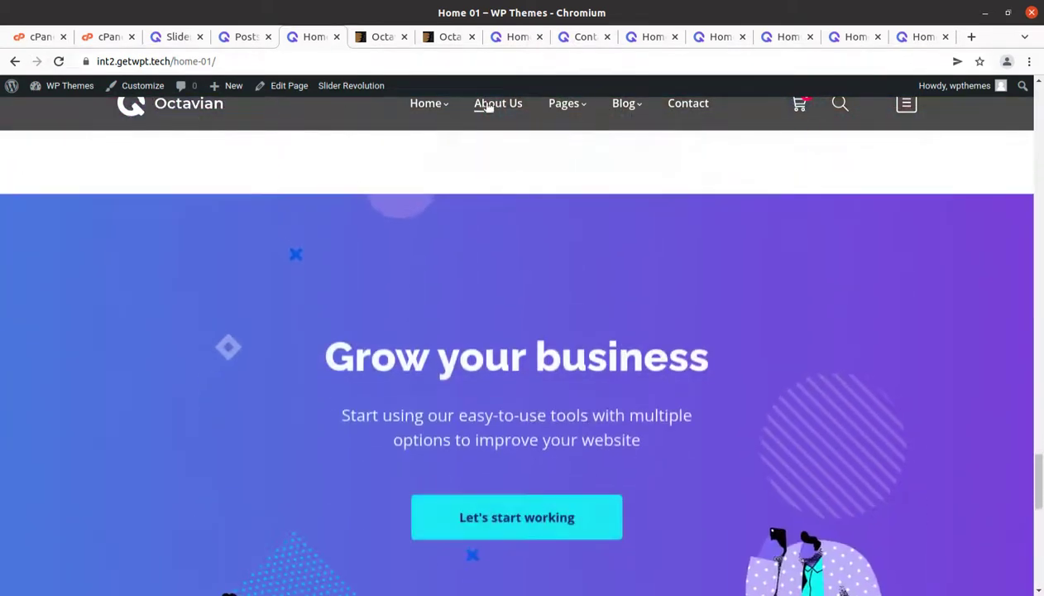
# Browse the About Us page down to Our main work team, then return to the Posts list.
pyautogui.click(489, 108)
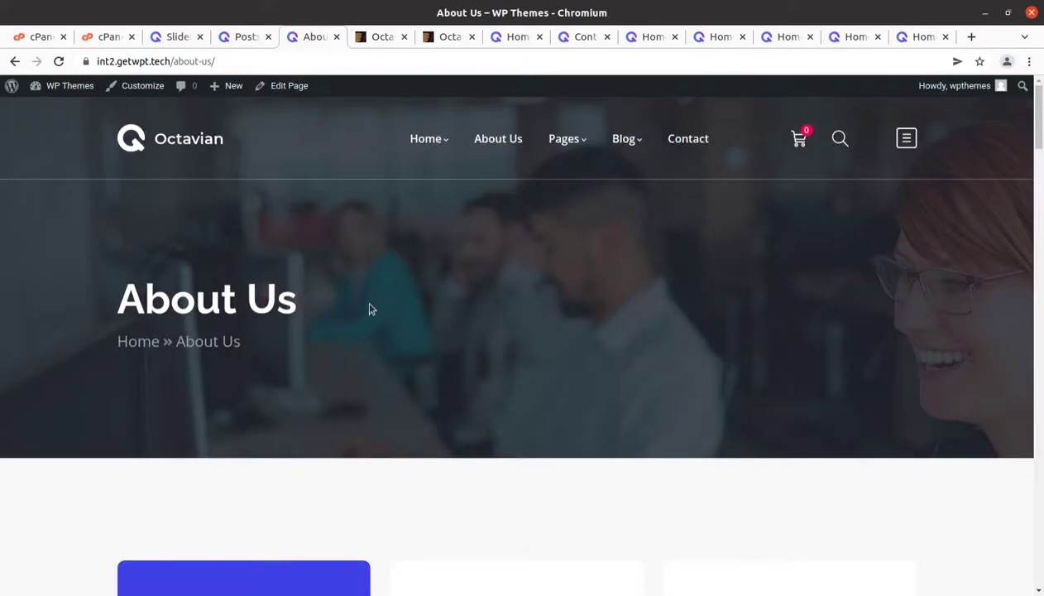
pyautogui.scroll(-5, 370, 308)
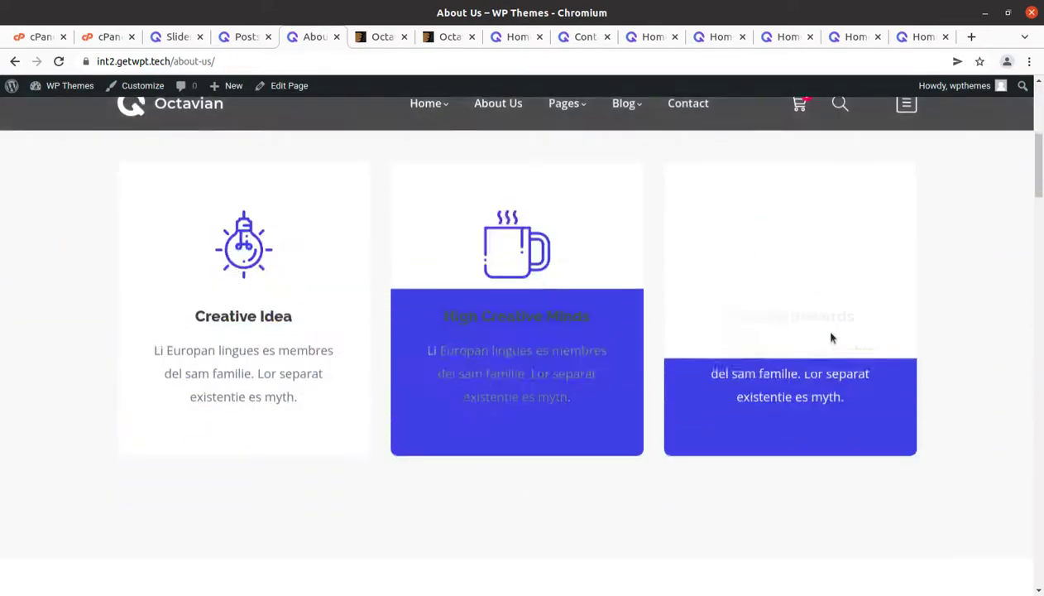
pyautogui.scroll(-10, 831, 337)
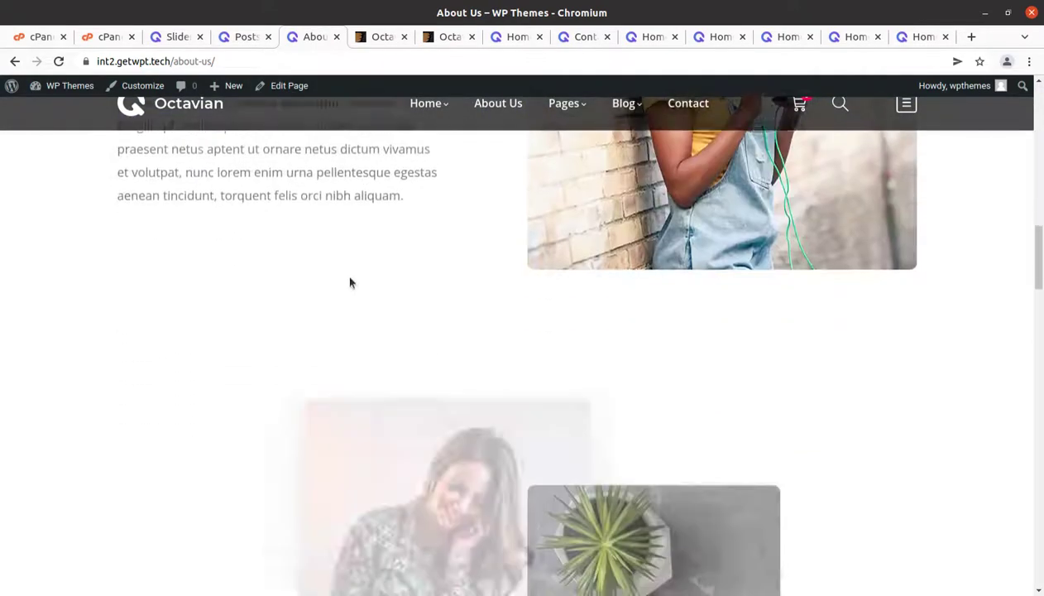
pyautogui.scroll(-10, 349, 283)
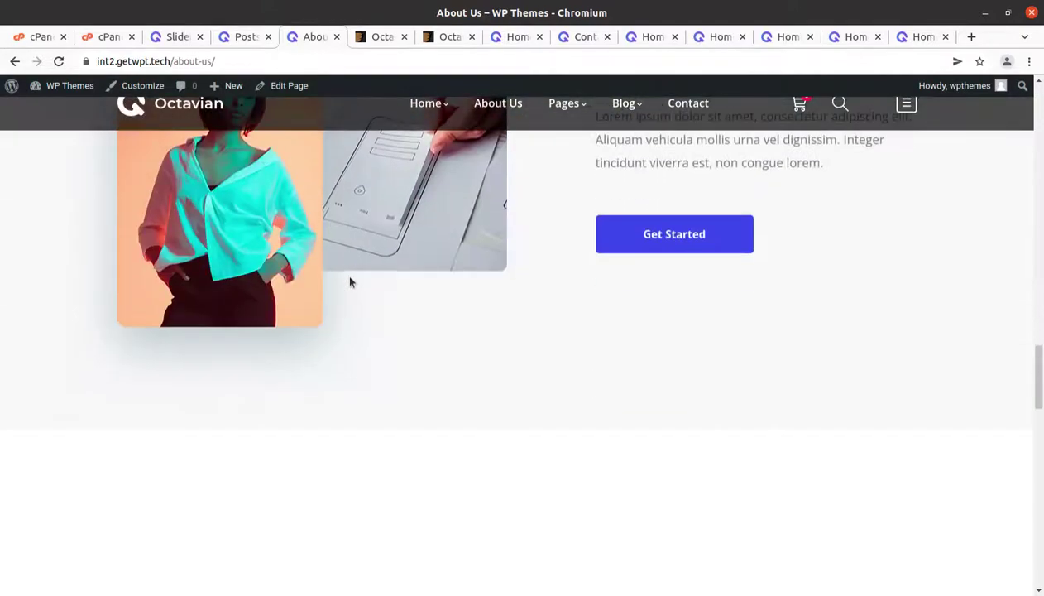
pyautogui.scroll(-10, 349, 282)
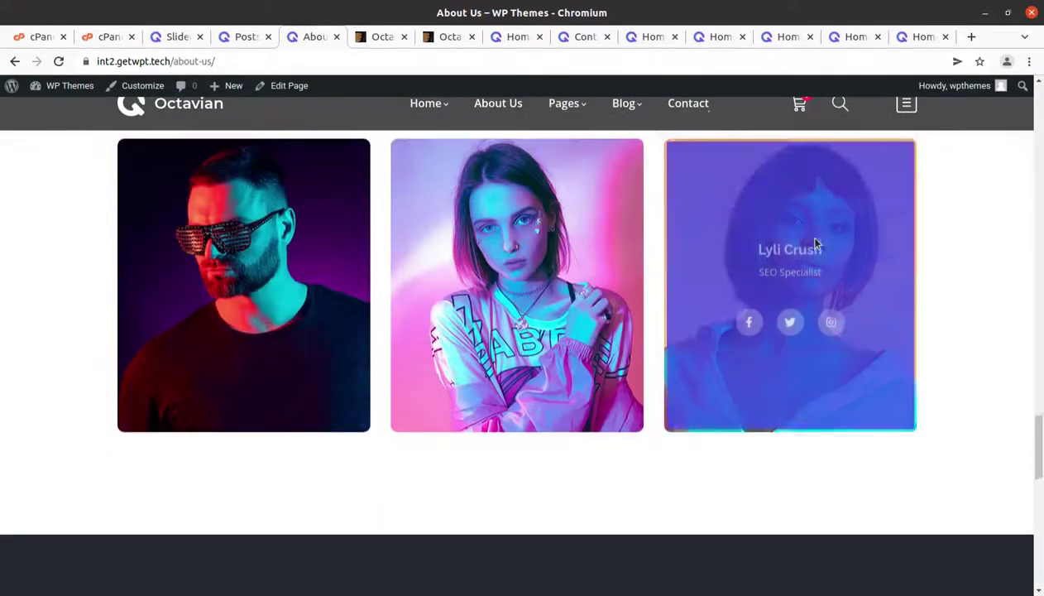
pyautogui.scroll(5, 522, 200)
pyautogui.click(242, 37)
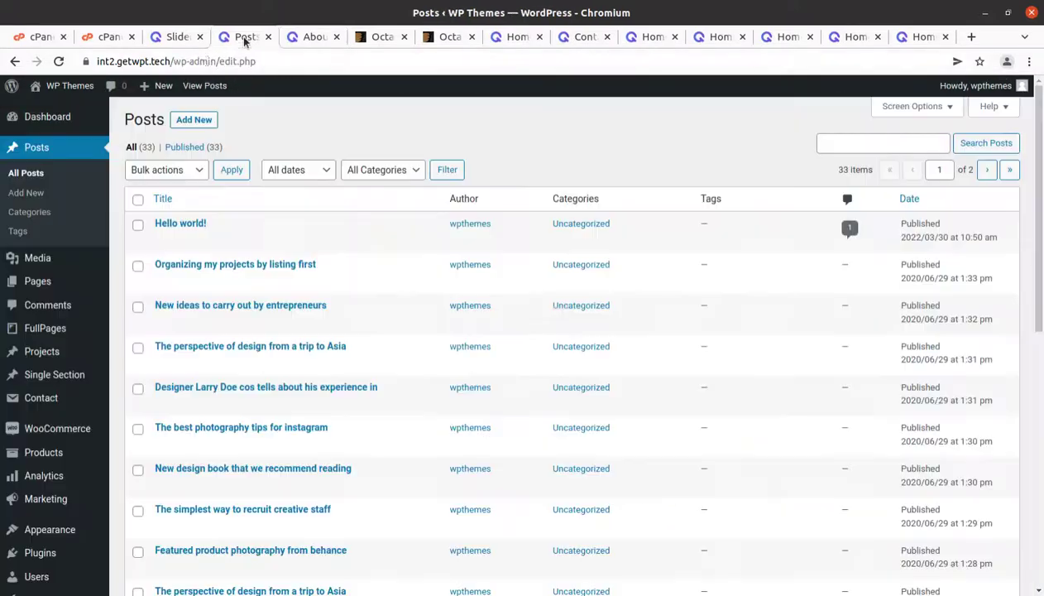
# Close the Posts tab and go to the WordPress Dashboard via the Slider Revolution tab.
pyautogui.click(267, 38)
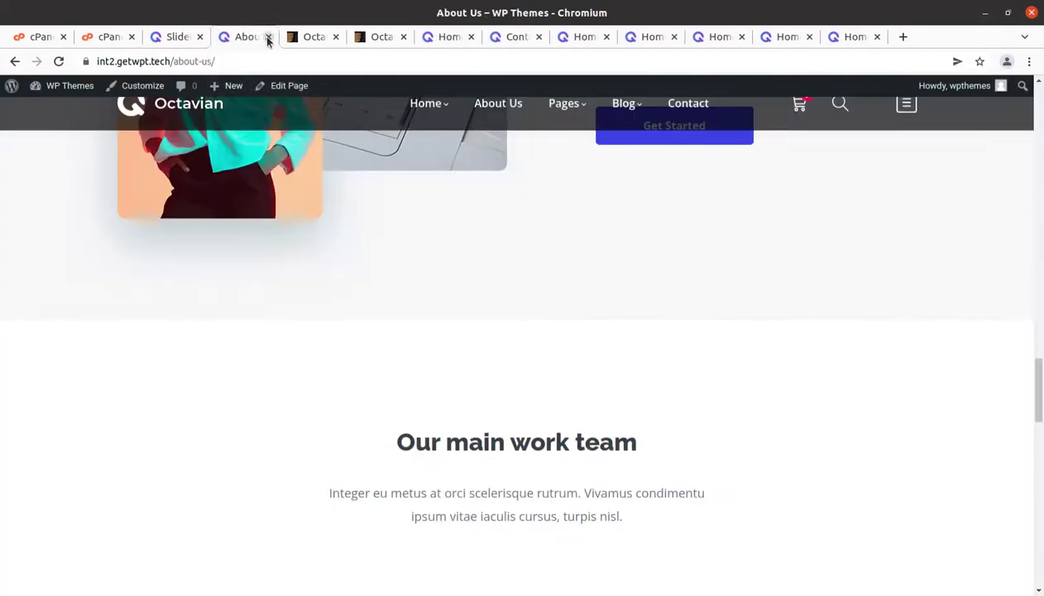
pyautogui.click(176, 37)
pyautogui.scroll(3, 93, 256)
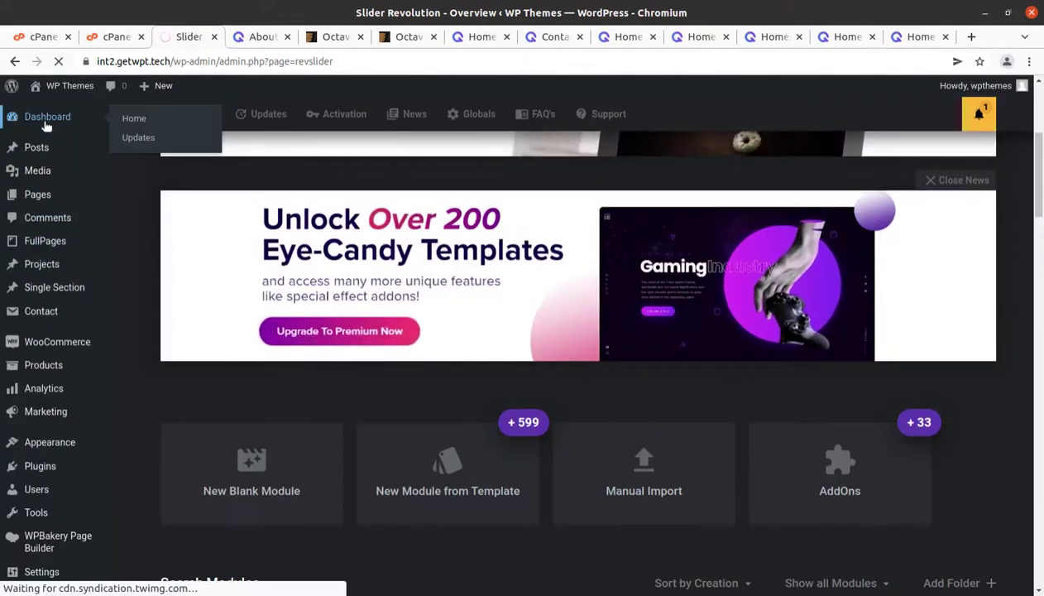
pyautogui.click(47, 124)
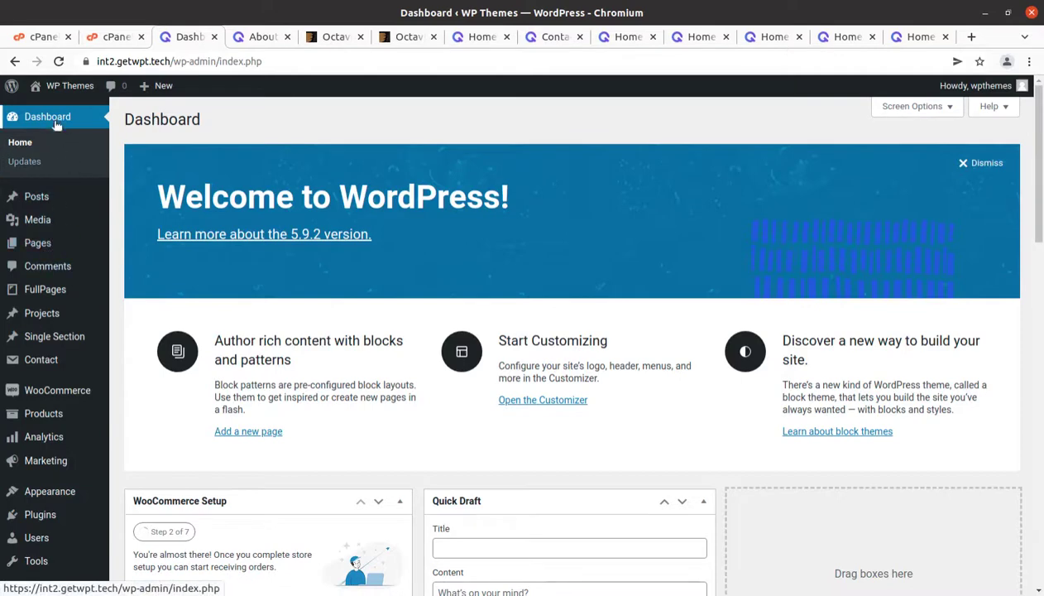
# Open FullPages > All FullPages in a new tab and load Home 17 separately.
pyautogui.moveTo(39, 217)
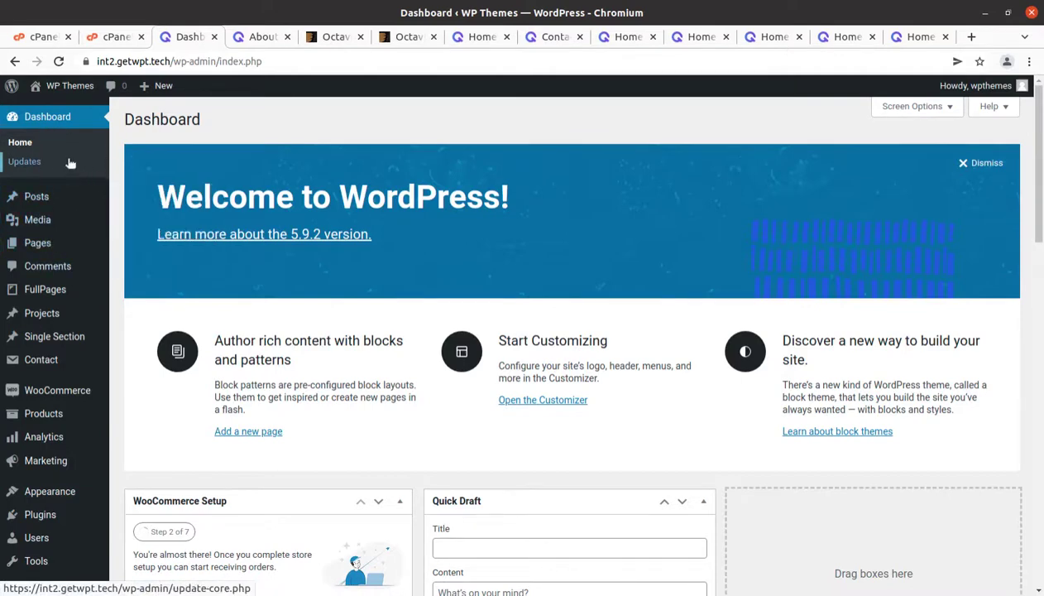
pyautogui.scroll(-2, 66, 163)
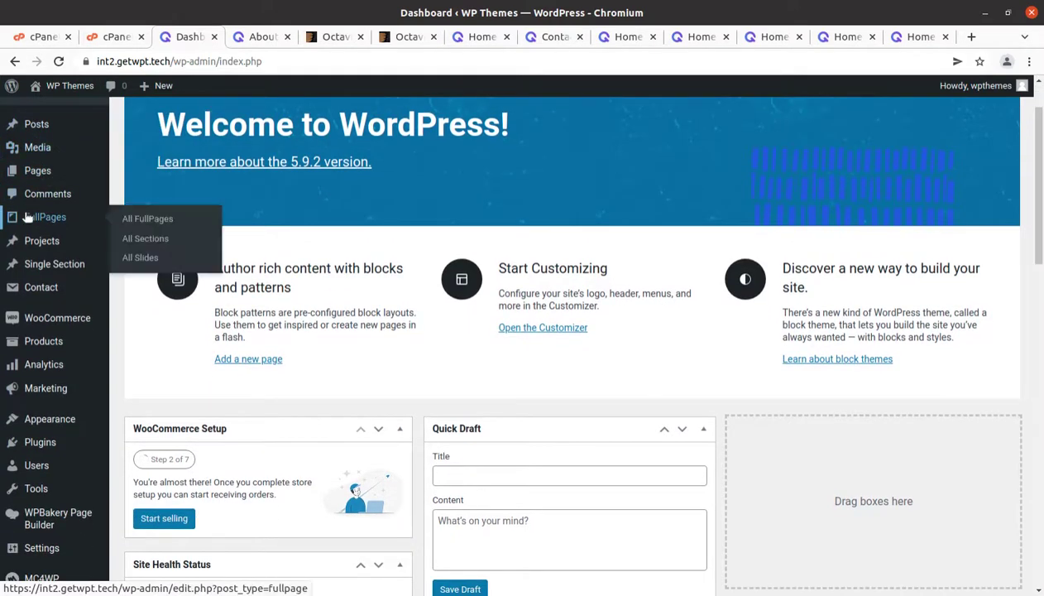
pyautogui.middleClick(153, 219)
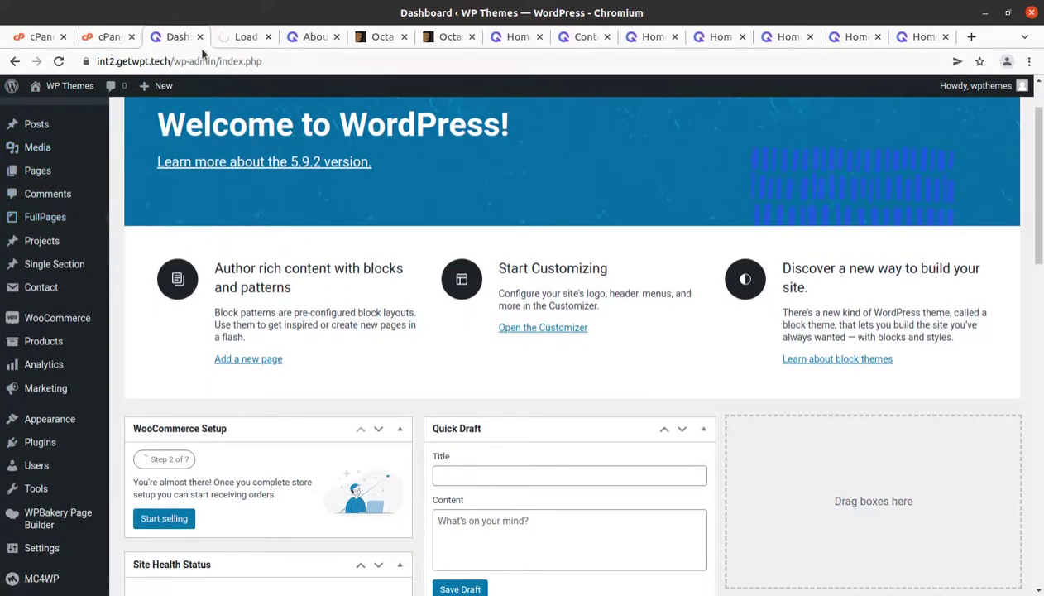
pyautogui.click(236, 40)
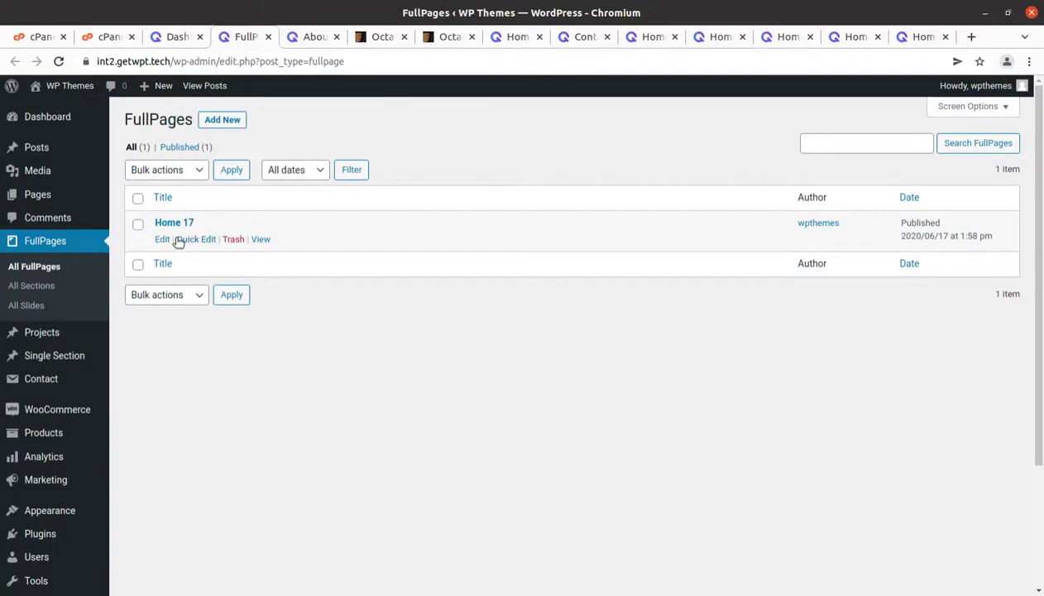
pyautogui.middleClick(261, 240)
# On Home 17, go through Marketing campaign, Prototyping design, Brand label and Creative advertisement sections.
pyautogui.click(284, 40)
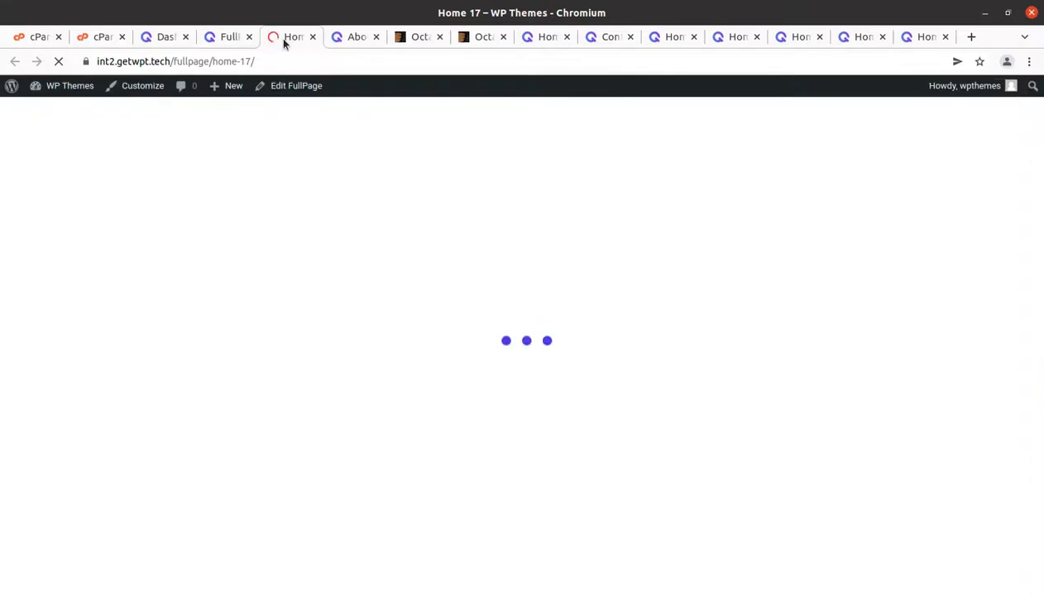
pyautogui.scroll(-1, 322, 217)
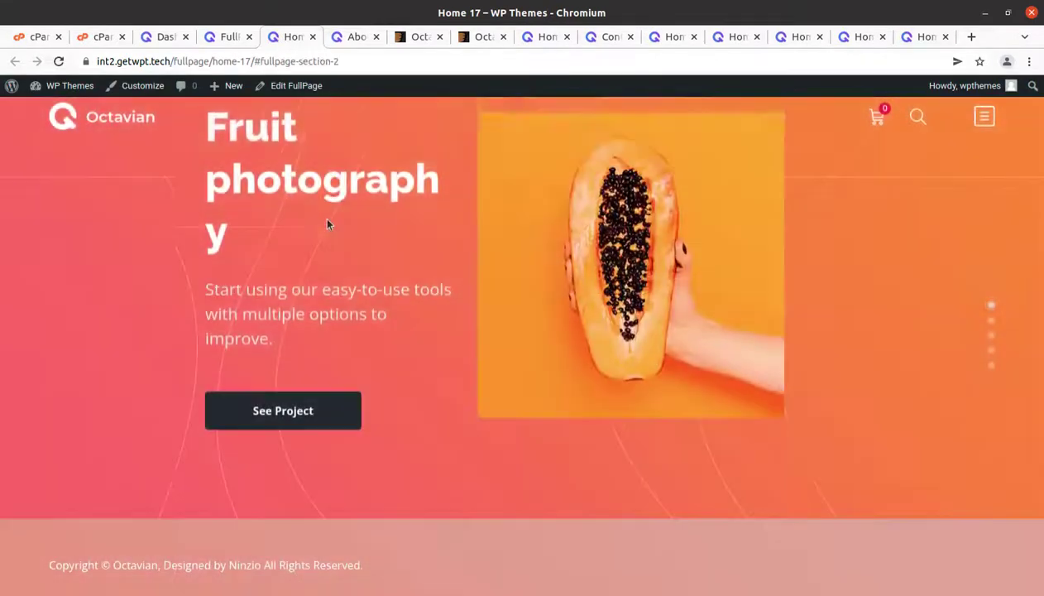
pyautogui.scroll(-3, 327, 223)
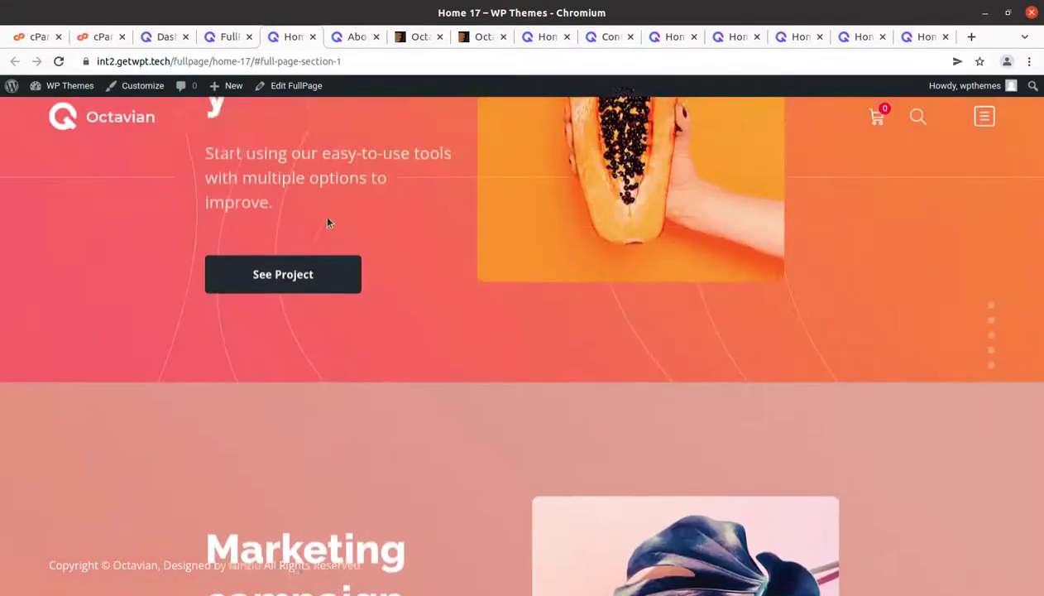
pyautogui.scroll(4, 326, 223)
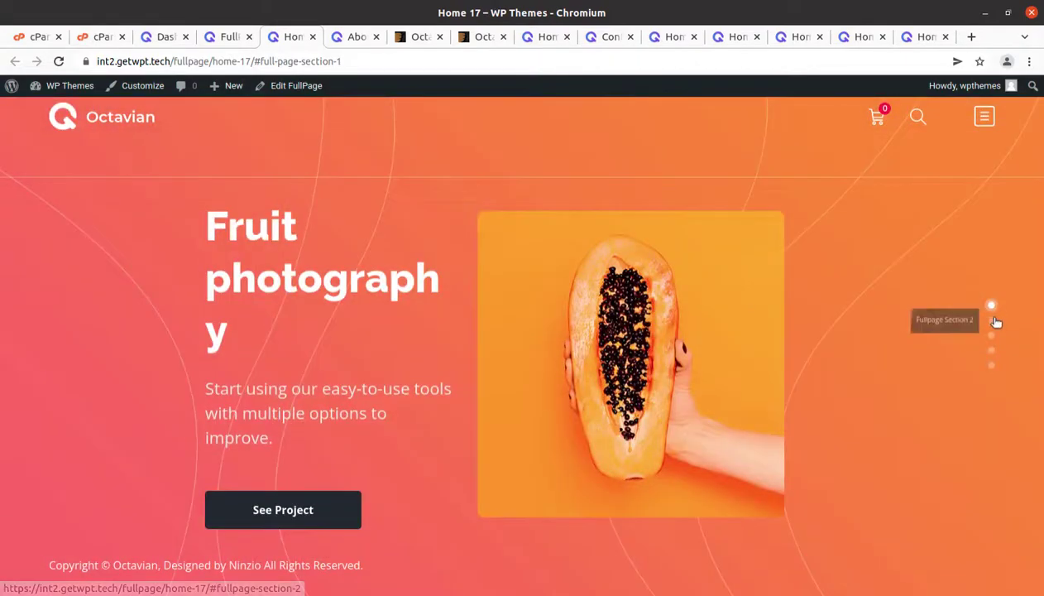
pyautogui.click(996, 321)
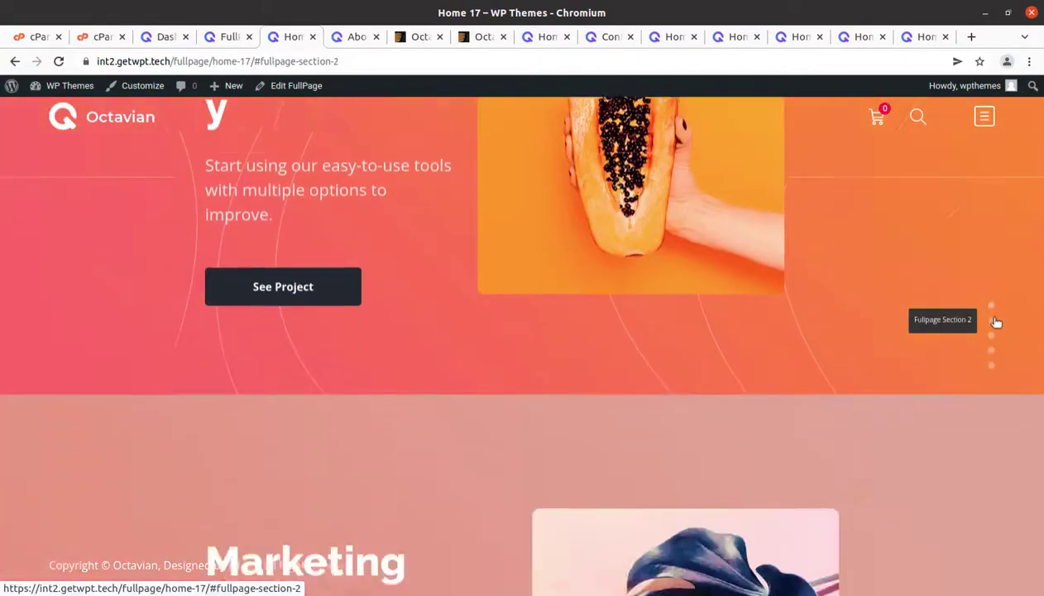
pyautogui.click(991, 339)
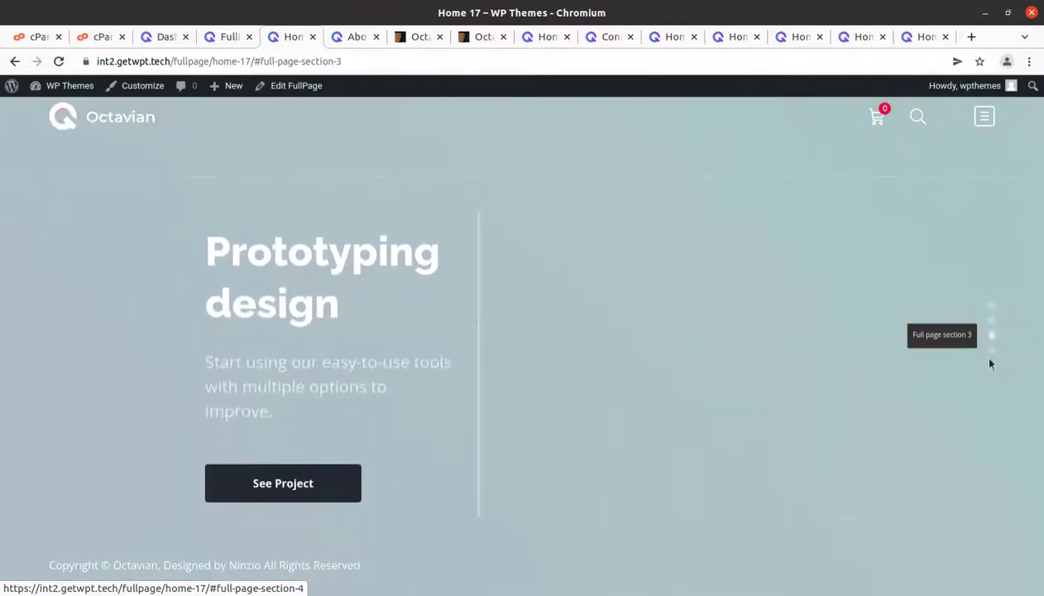
pyautogui.click(992, 356)
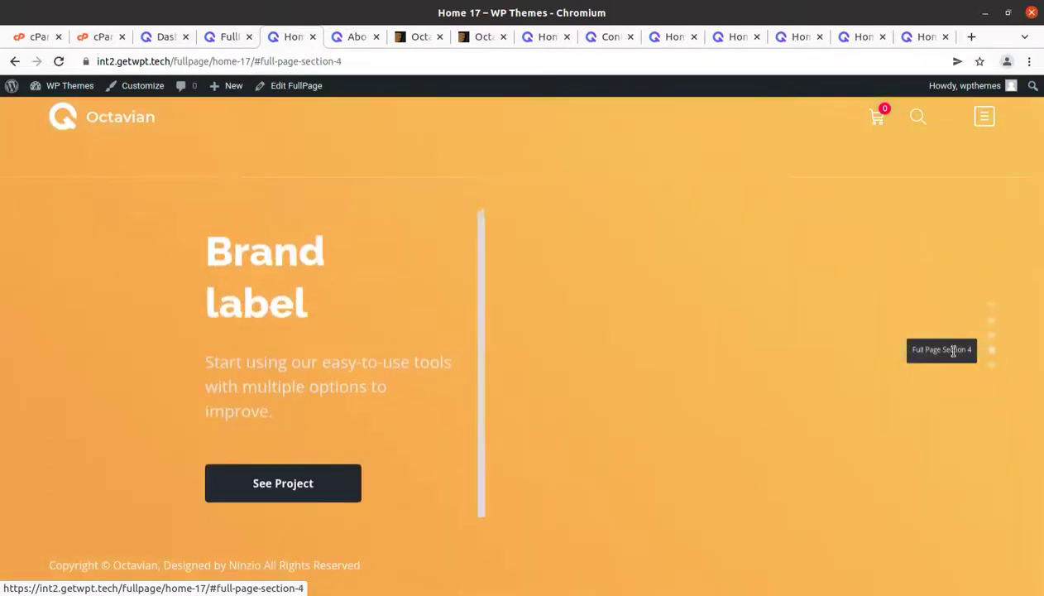
pyautogui.click(995, 369)
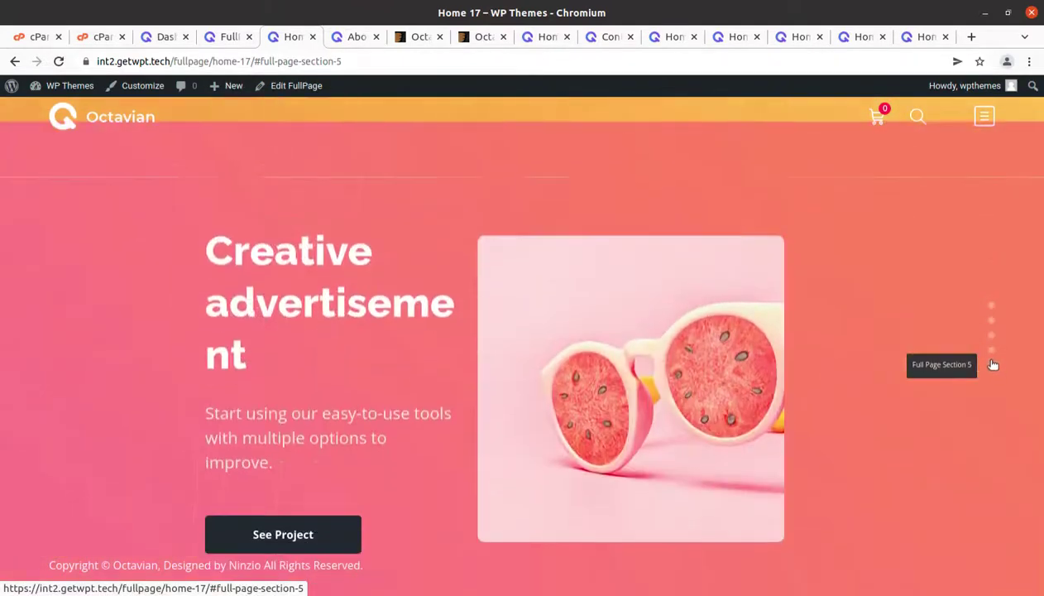
pyautogui.scroll(1, 490, 286)
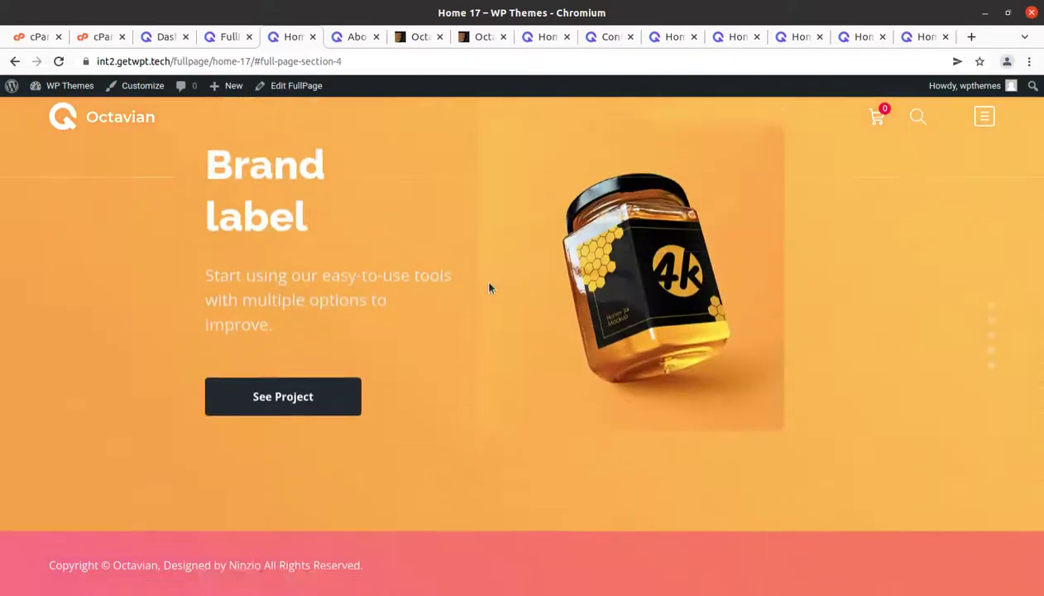
# Cycle again from the first section through all five to Creative advertisement using the navigation dots.
pyautogui.click(997, 311)
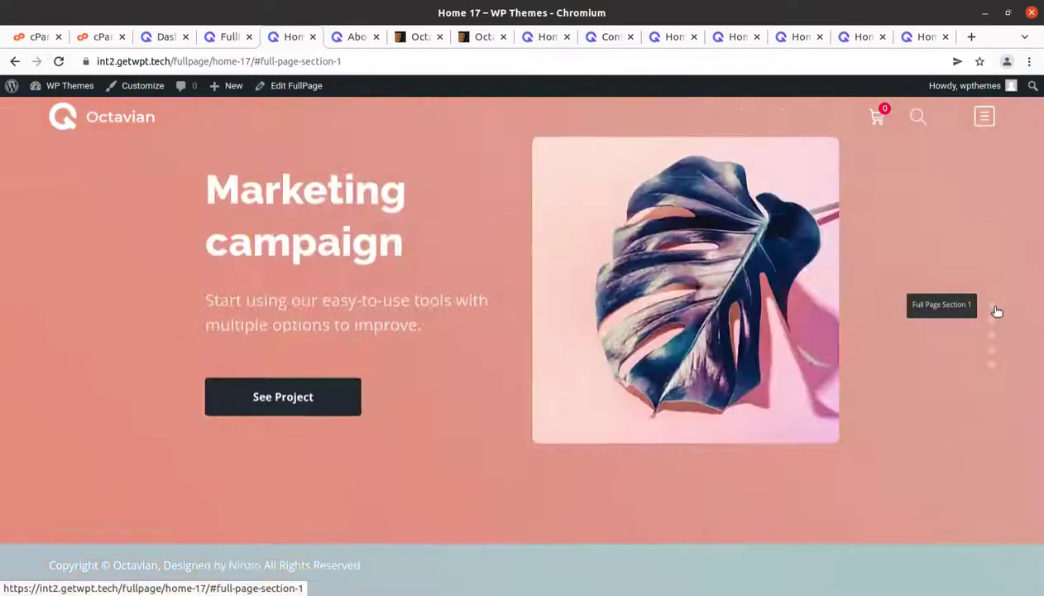
pyautogui.click(990, 326)
pyautogui.click(995, 333)
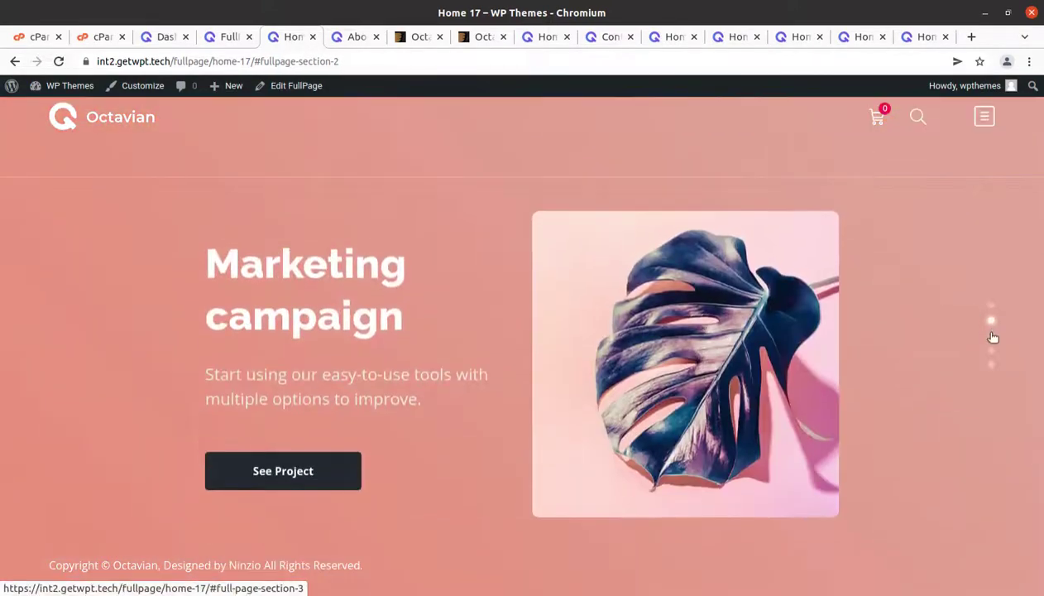
pyautogui.click(992, 351)
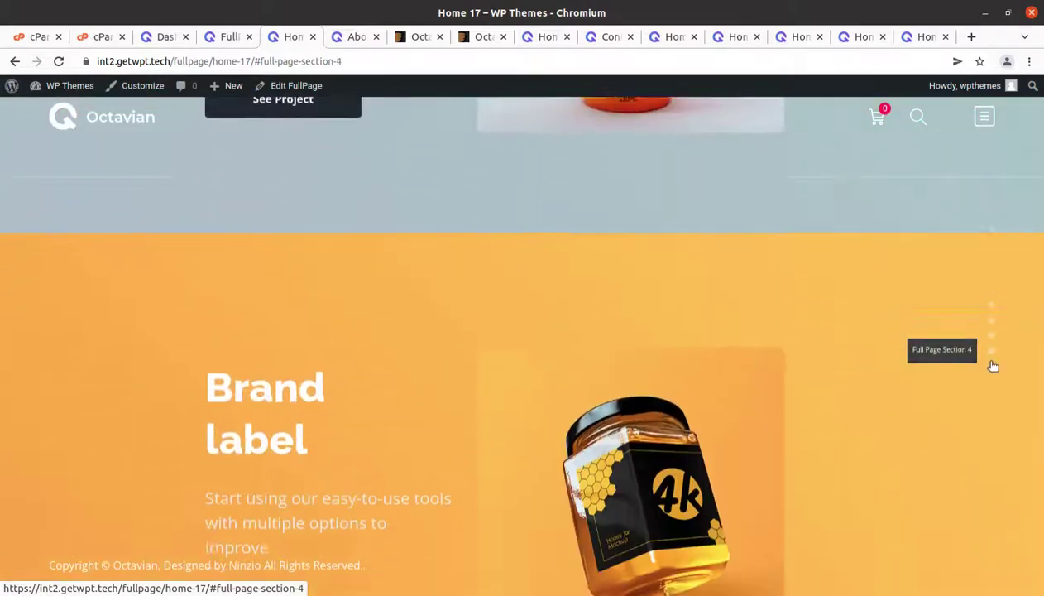
pyautogui.click(991, 364)
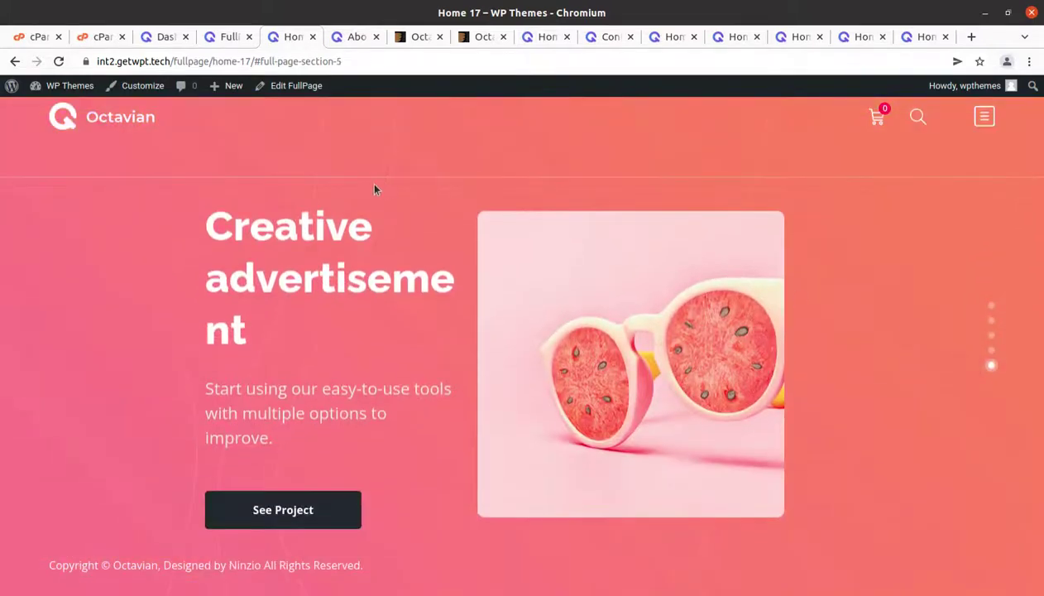
# Reload Home 17 and scroll through its sections, ending on section 5.
pyautogui.press('F5')
pyautogui.scroll(-1, 347, 190)
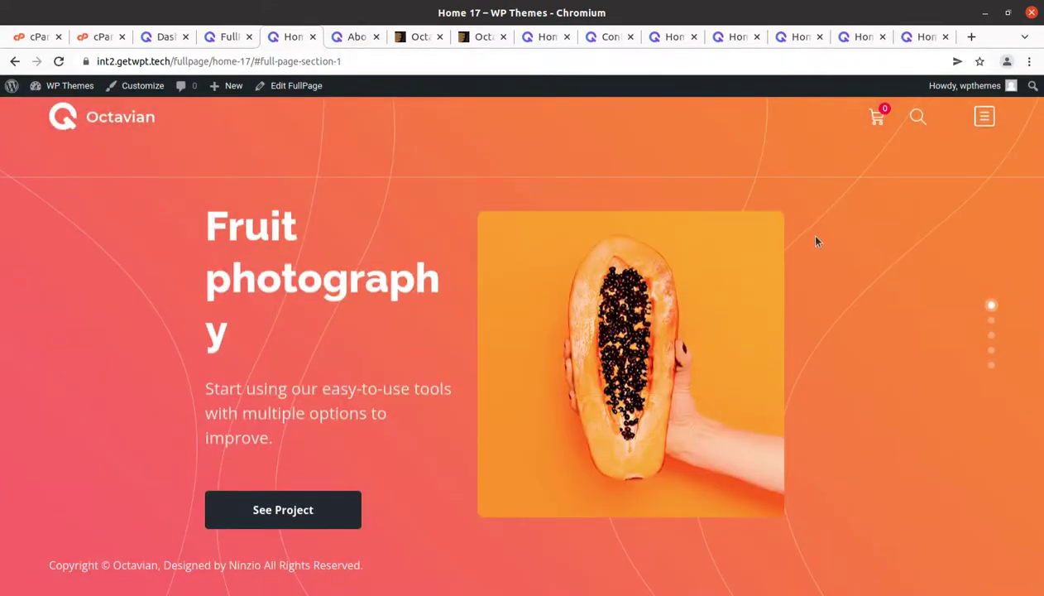
pyautogui.scroll(1, 451, 297)
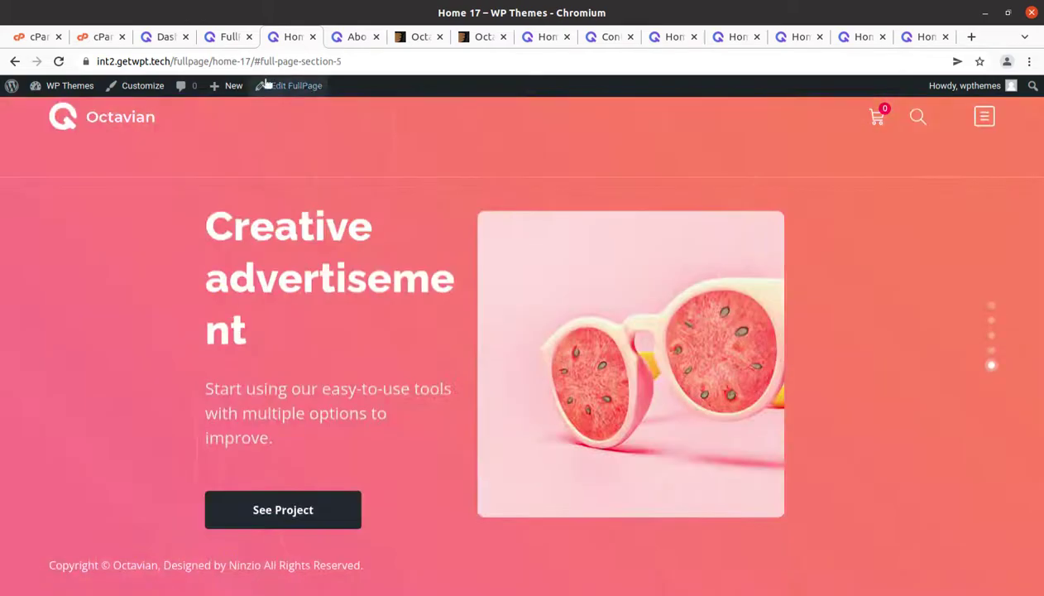
pyautogui.scroll(2, 326, 331)
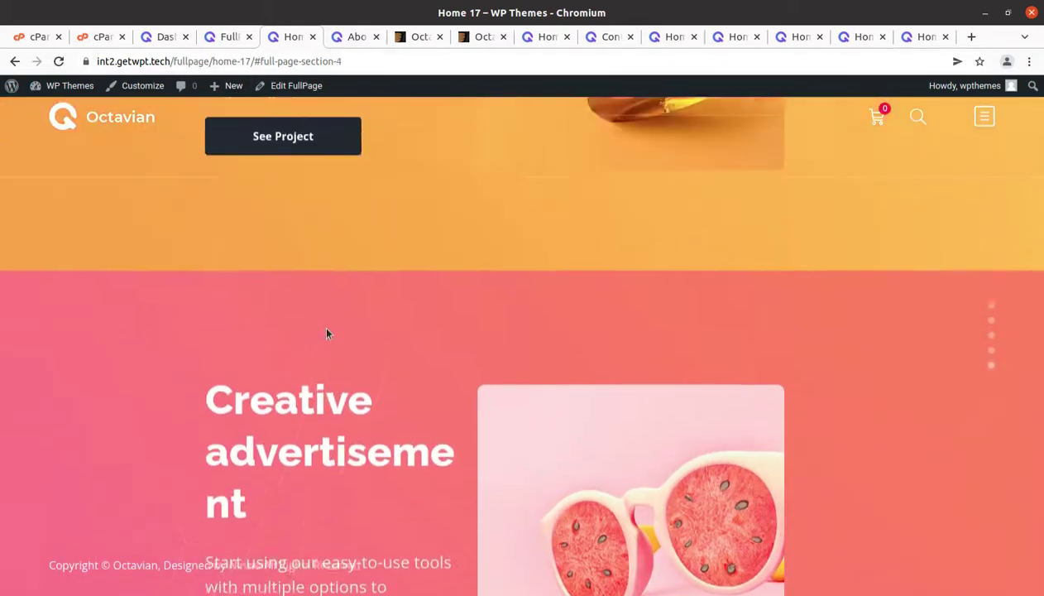
pyautogui.scroll(2, 326, 331)
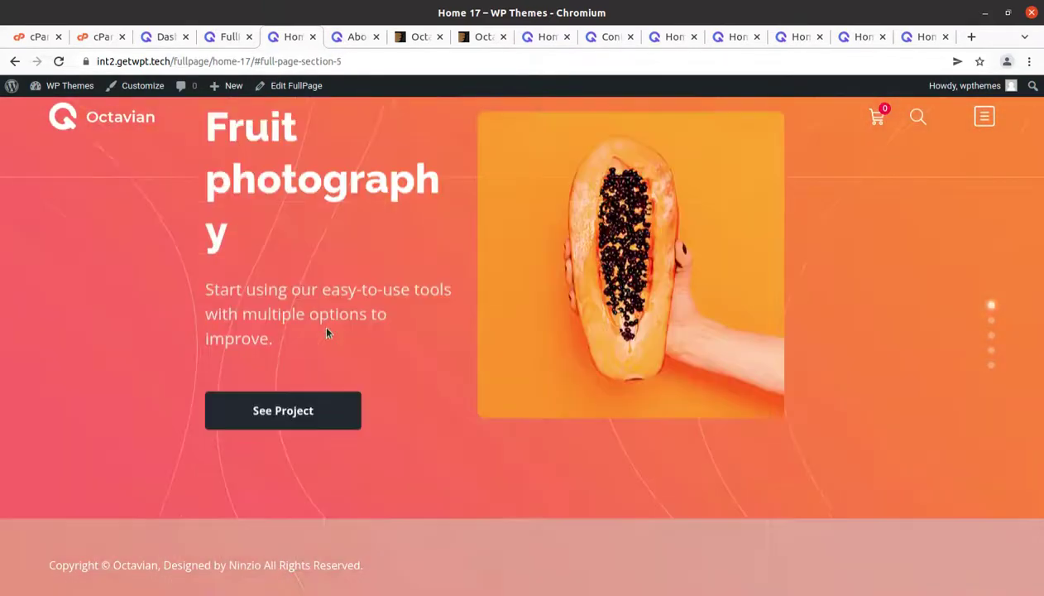
pyautogui.scroll(-4, 326, 331)
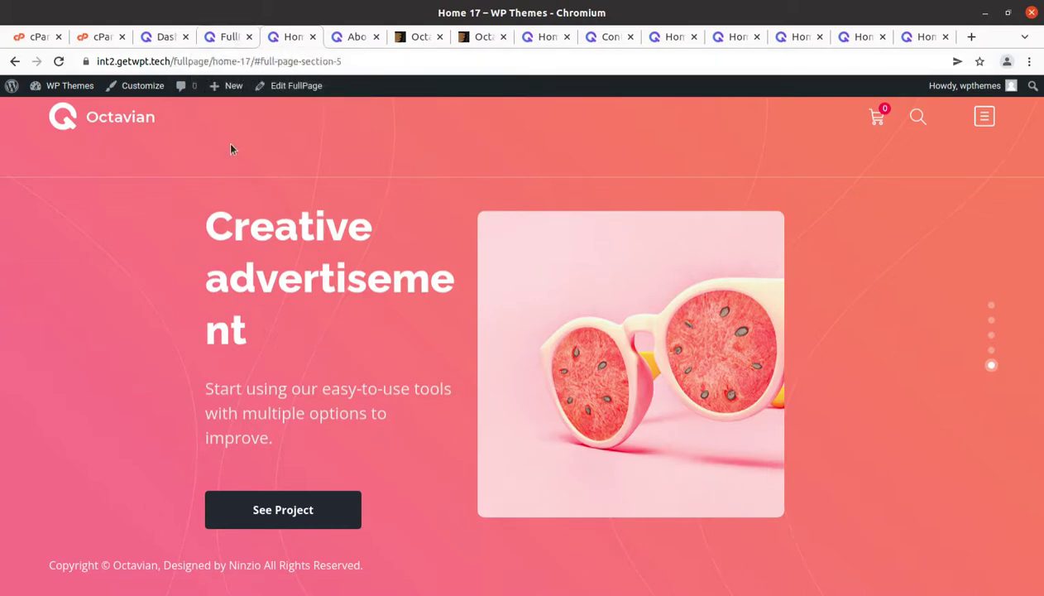
pyautogui.scroll(4, 776, 287)
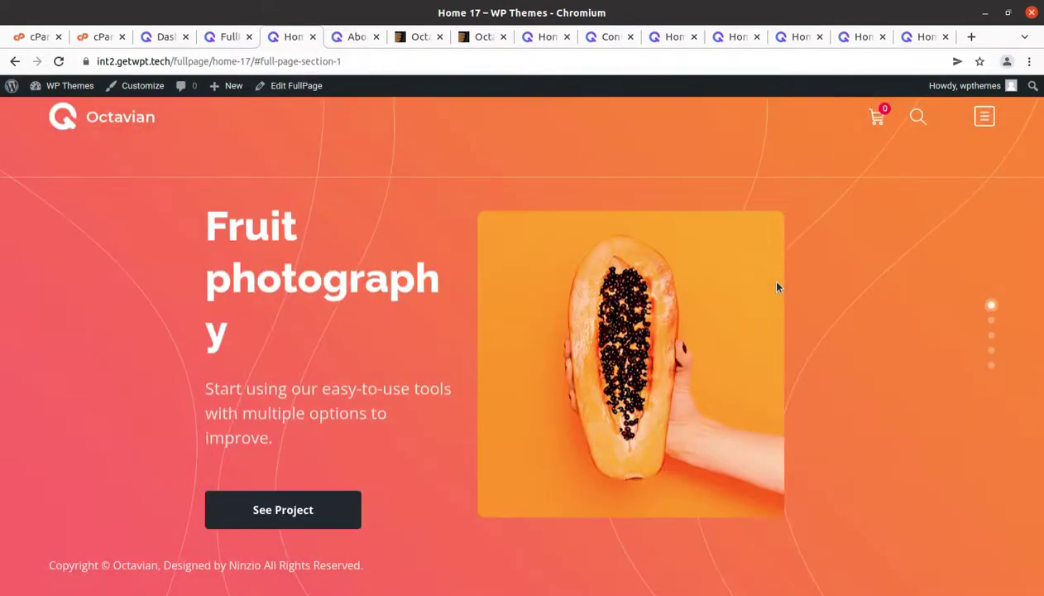
pyautogui.scroll(-2, 776, 287)
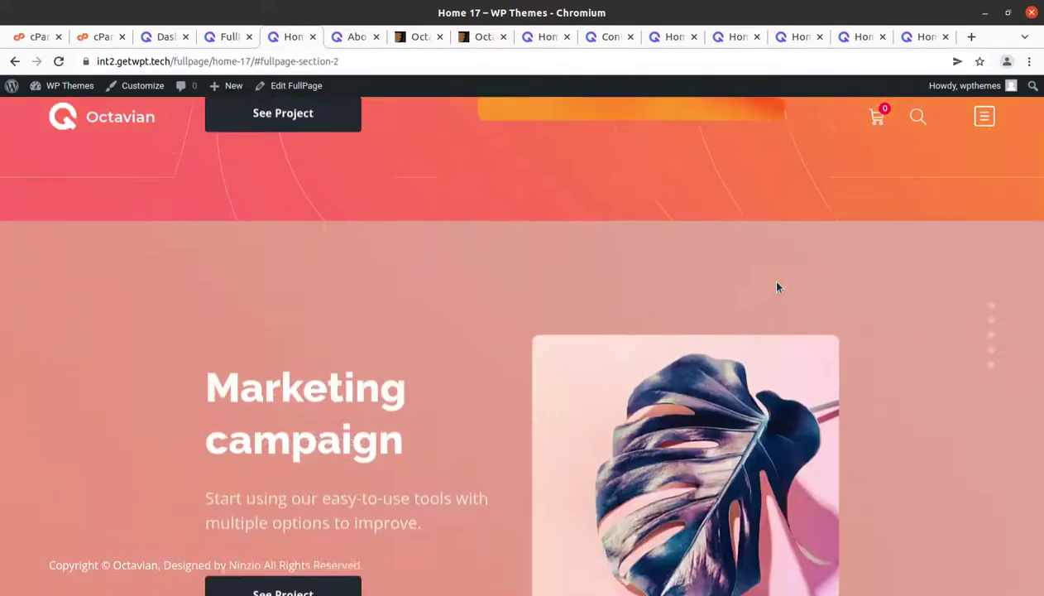
pyautogui.scroll(-2, 775, 287)
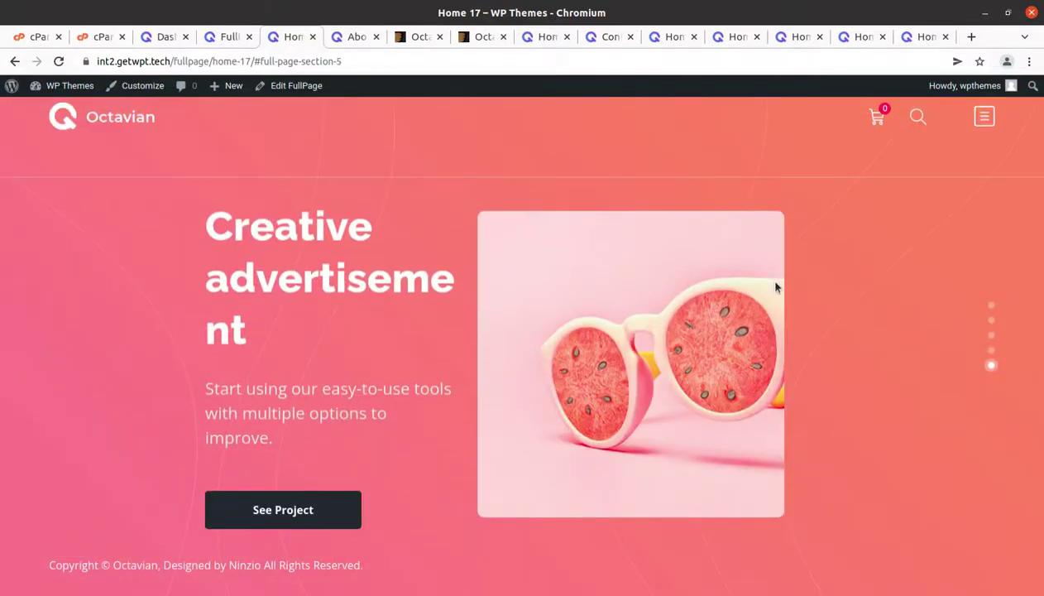
# Open Projects > All Items in a new tab and close the FullPages list tab.
pyautogui.click(162, 37)
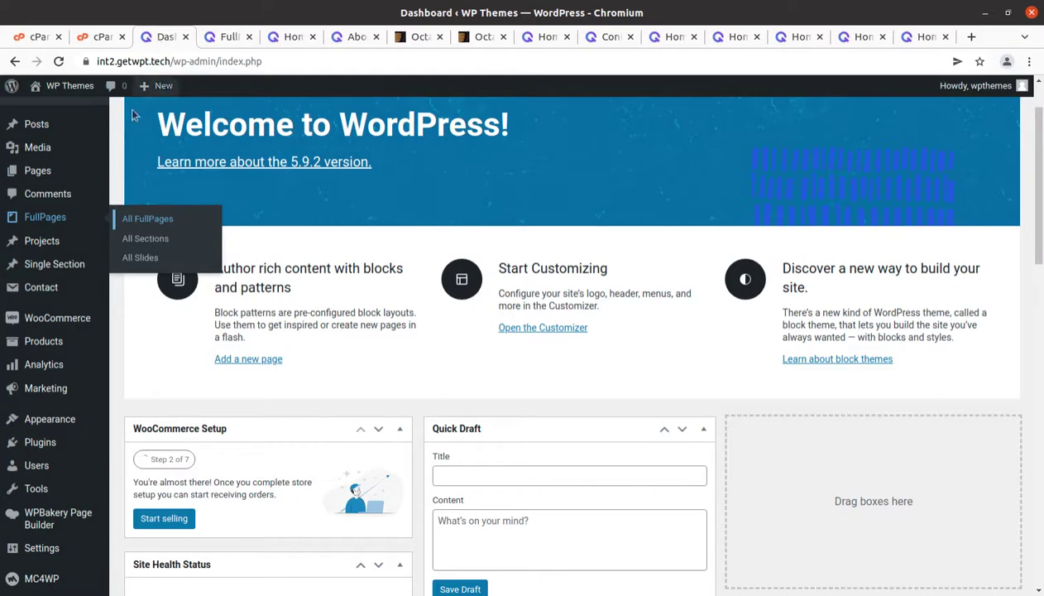
pyautogui.moveTo(53, 241)
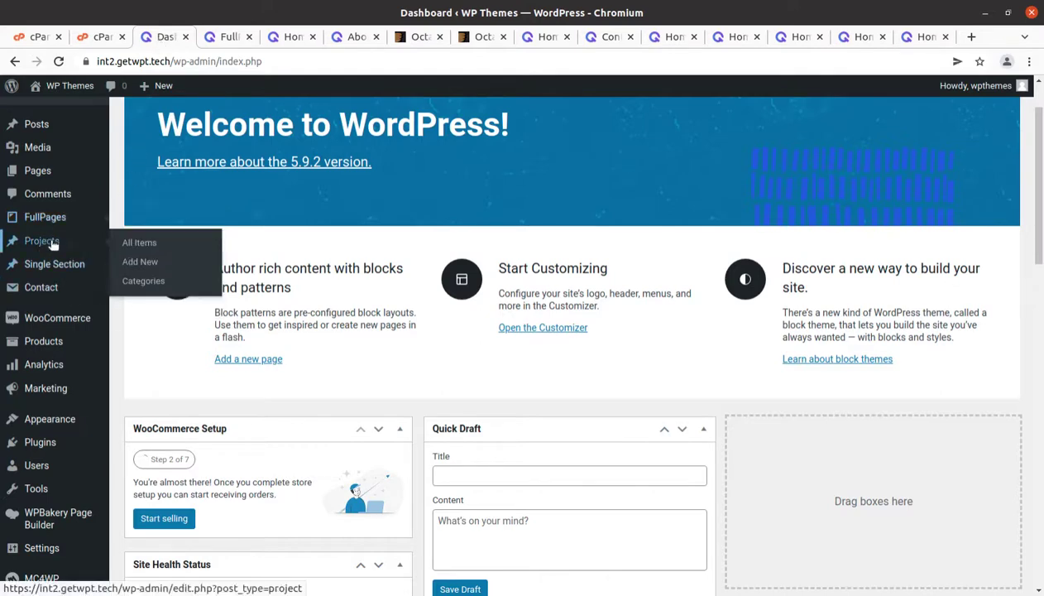
pyautogui.middleClick(149, 245)
pyautogui.click(261, 39)
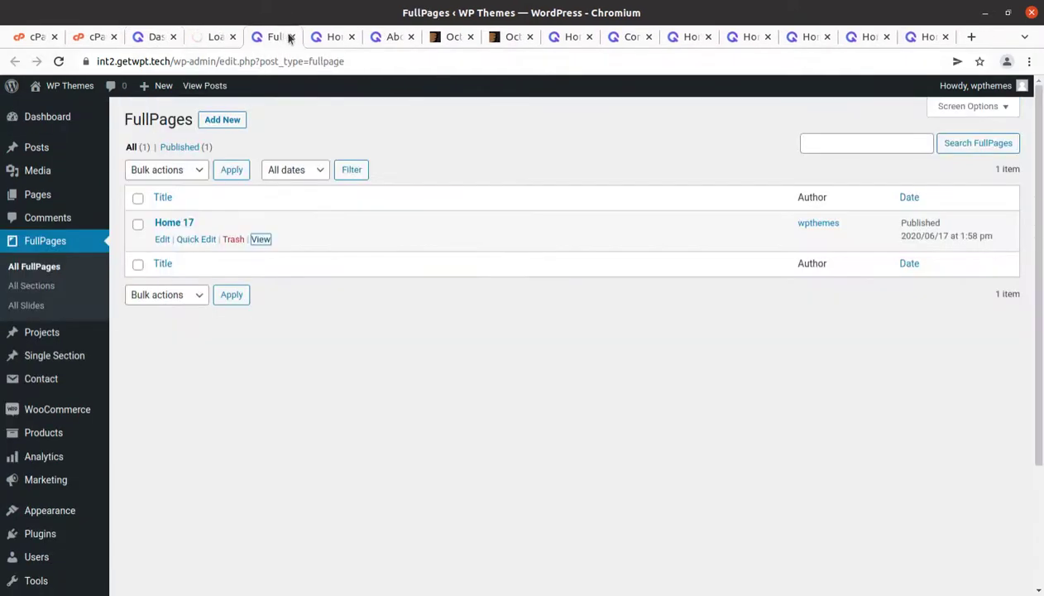
pyautogui.click(289, 39)
pyautogui.click(216, 37)
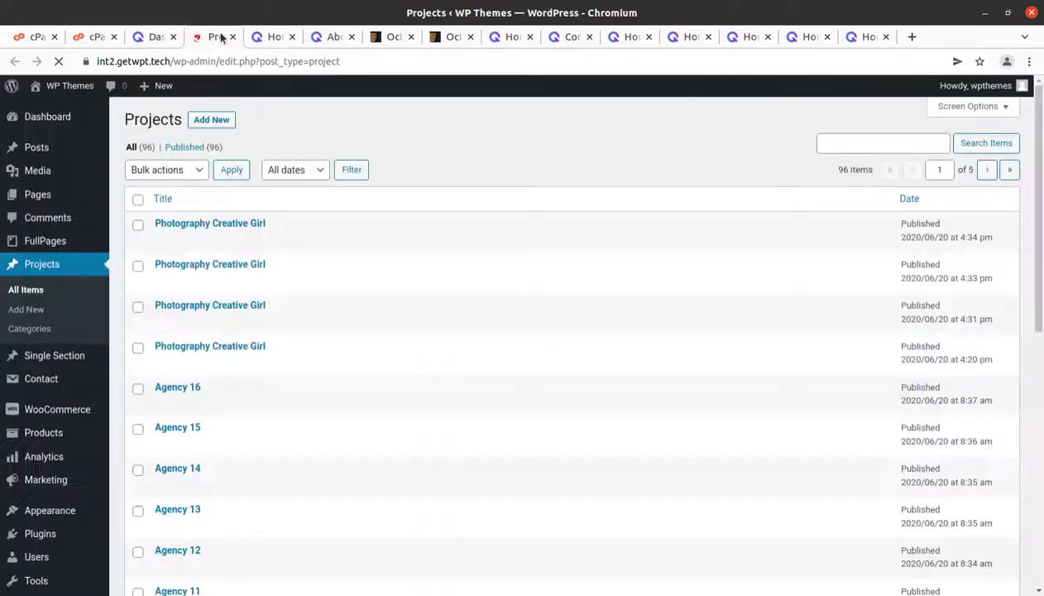
# Open the Photography Creative Girl and Agency 16 projects in background tabs.
pyautogui.scroll(-10, 295, 294)
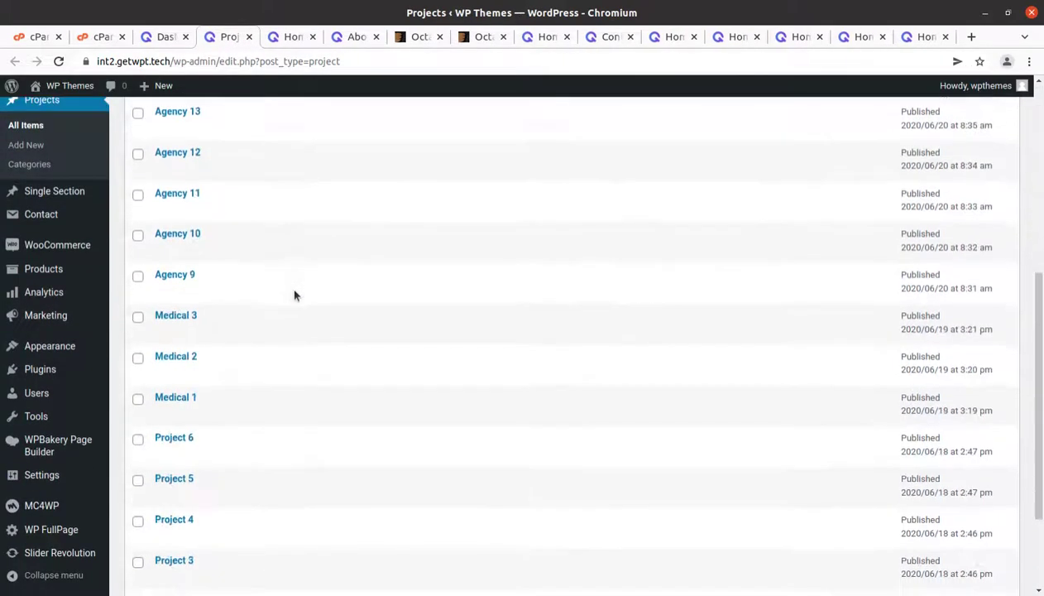
pyautogui.scroll(10, 294, 294)
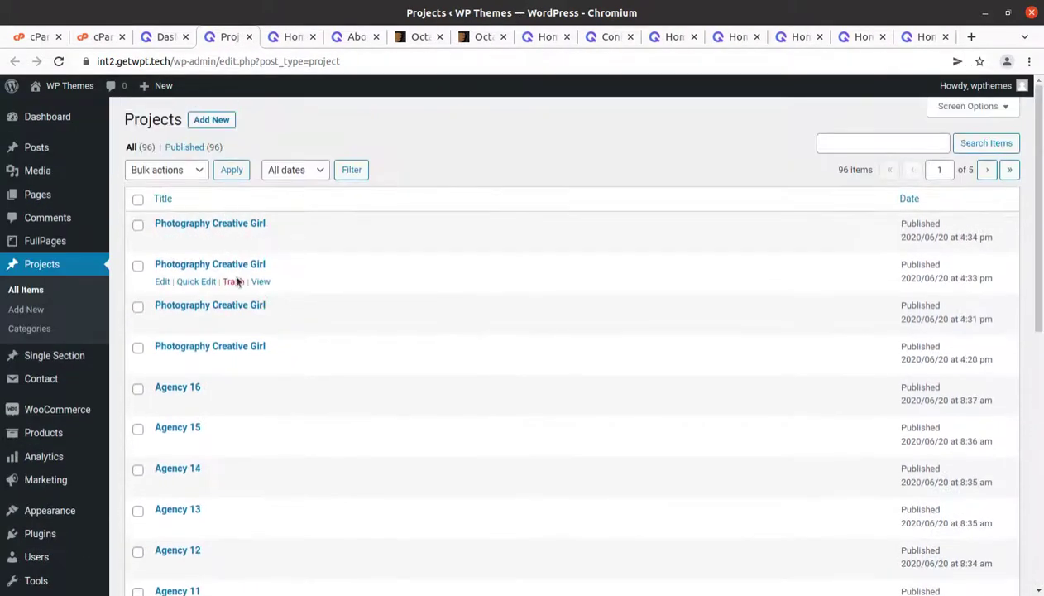
pyautogui.scroll(-2, 245, 289)
pyautogui.scroll(1, 240, 196)
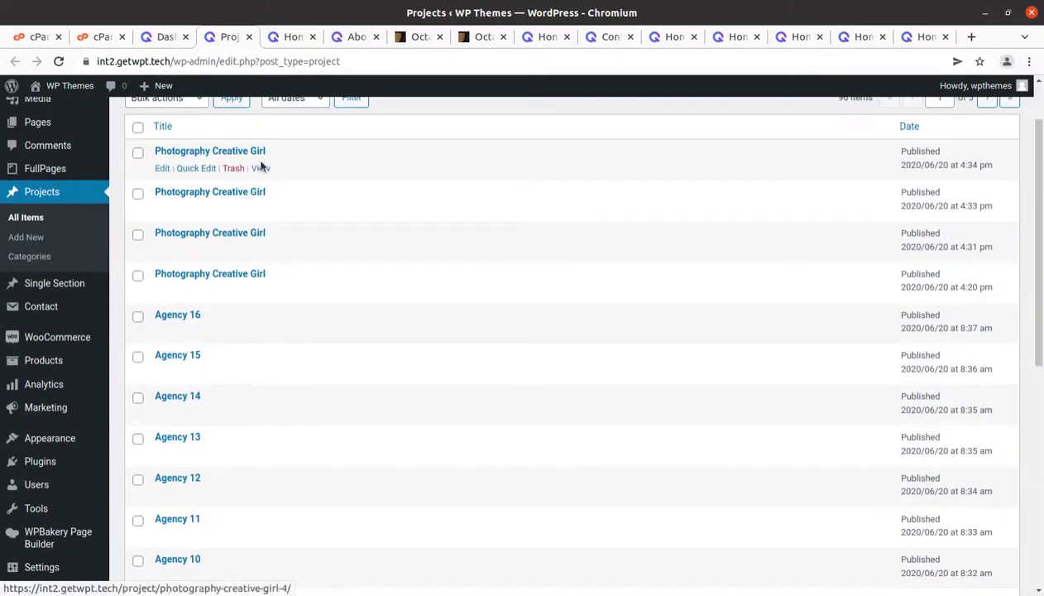
pyautogui.middleClick(261, 168)
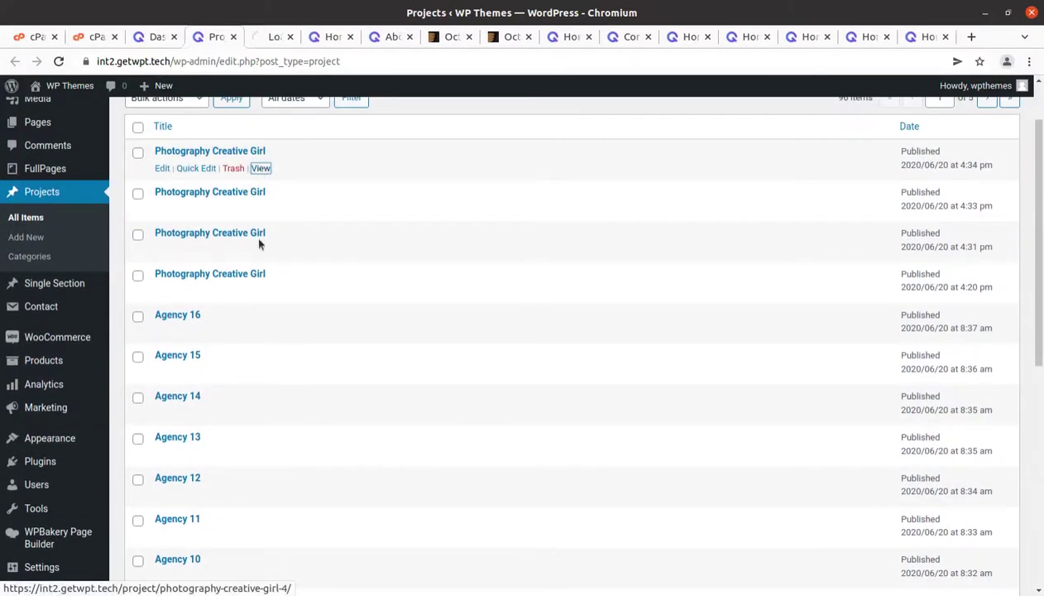
pyautogui.middleClick(261, 331)
# Look through the Photography Creative Girl project page, then close it and the Agency 16 tab.
pyautogui.click(261, 38)
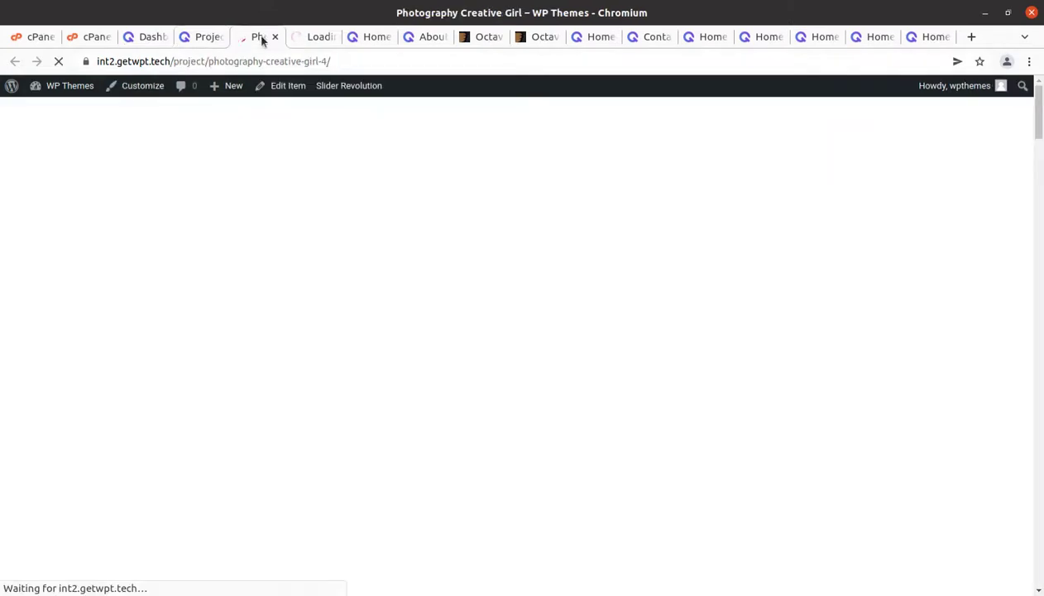
pyautogui.scroll(-5, 331, 261)
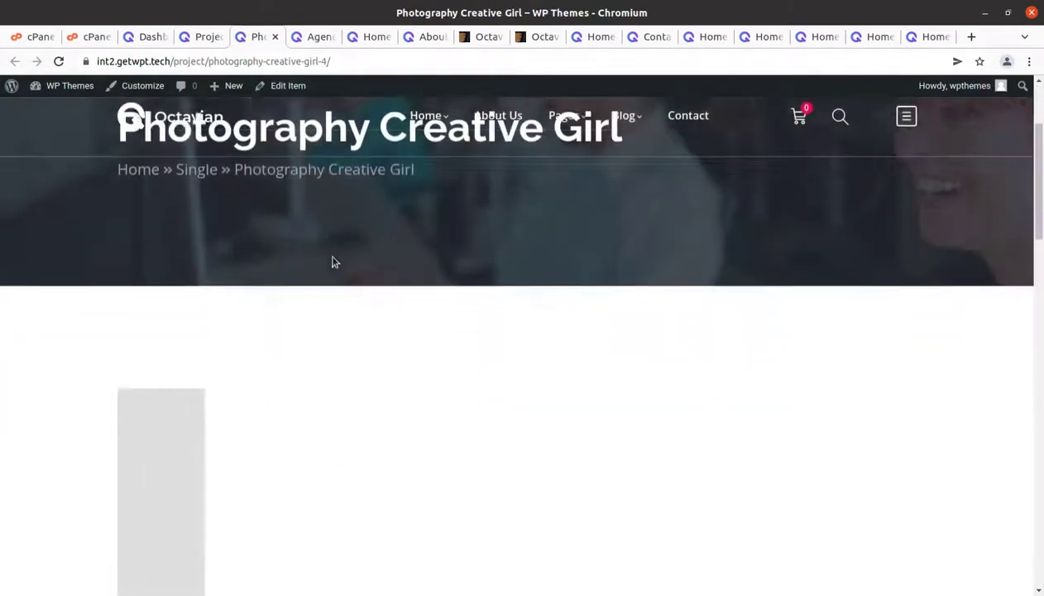
pyautogui.scroll(-15, 332, 262)
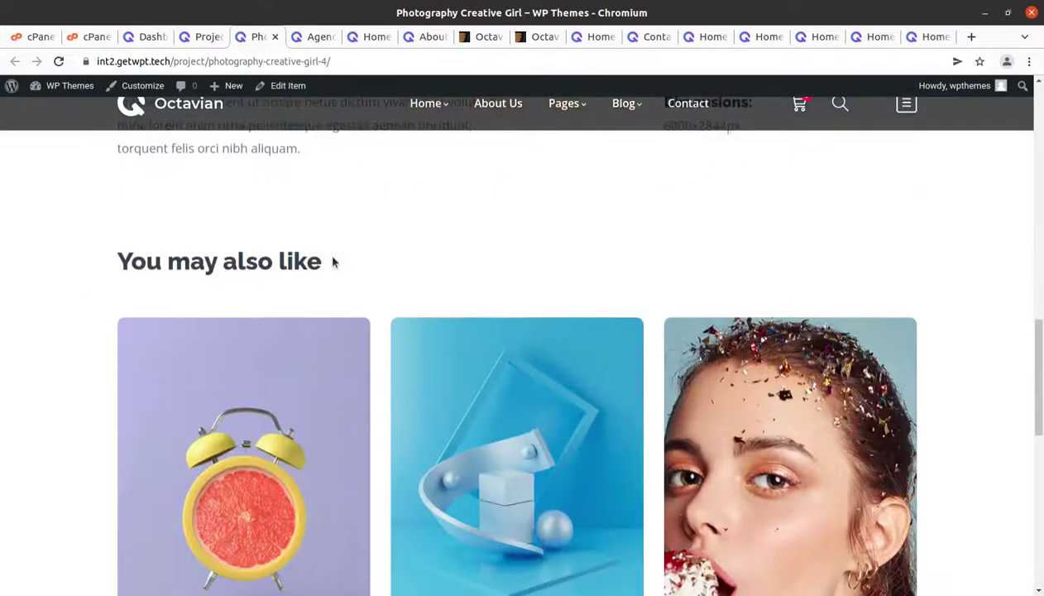
pyautogui.scroll(7, 332, 261)
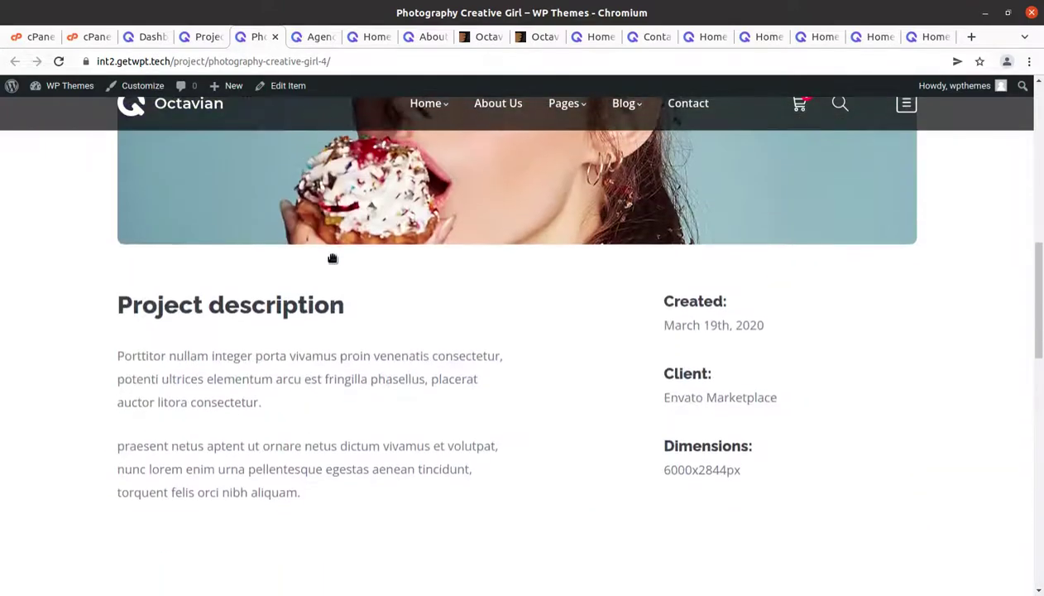
pyautogui.click(274, 36)
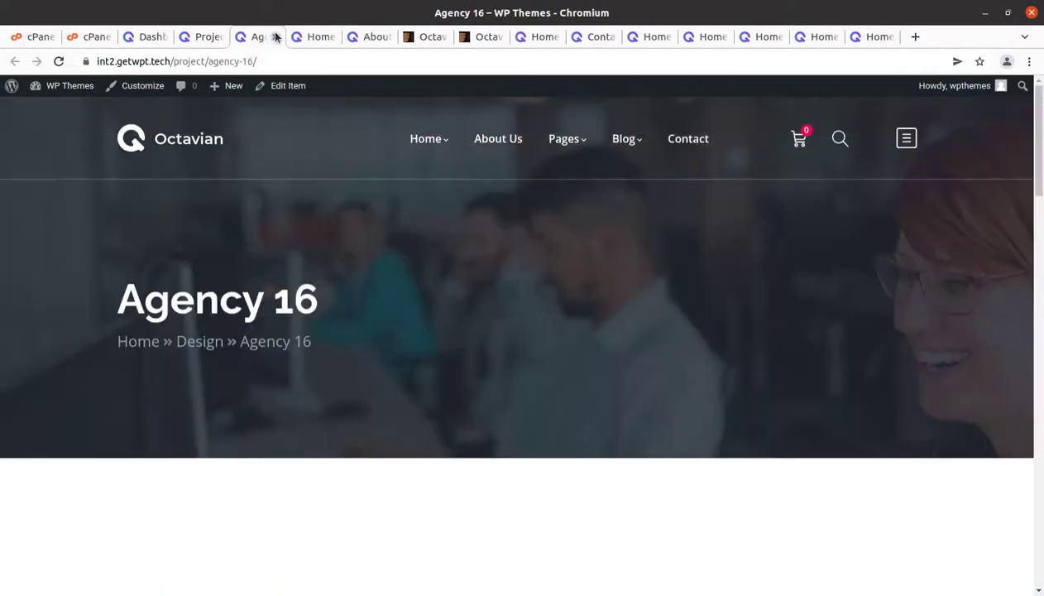
pyautogui.scroll(-10, 322, 273)
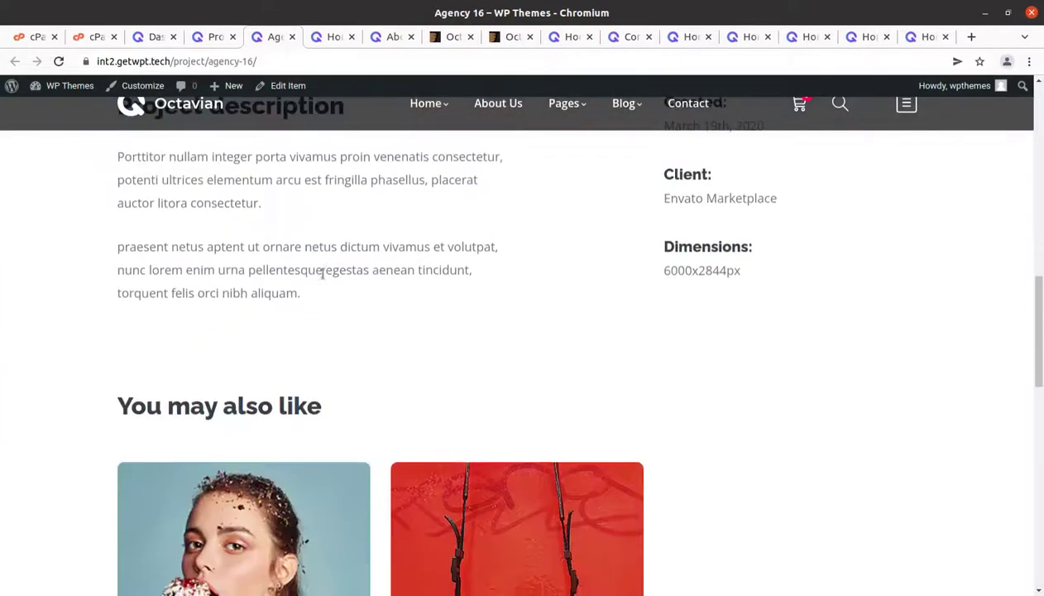
pyautogui.click(292, 37)
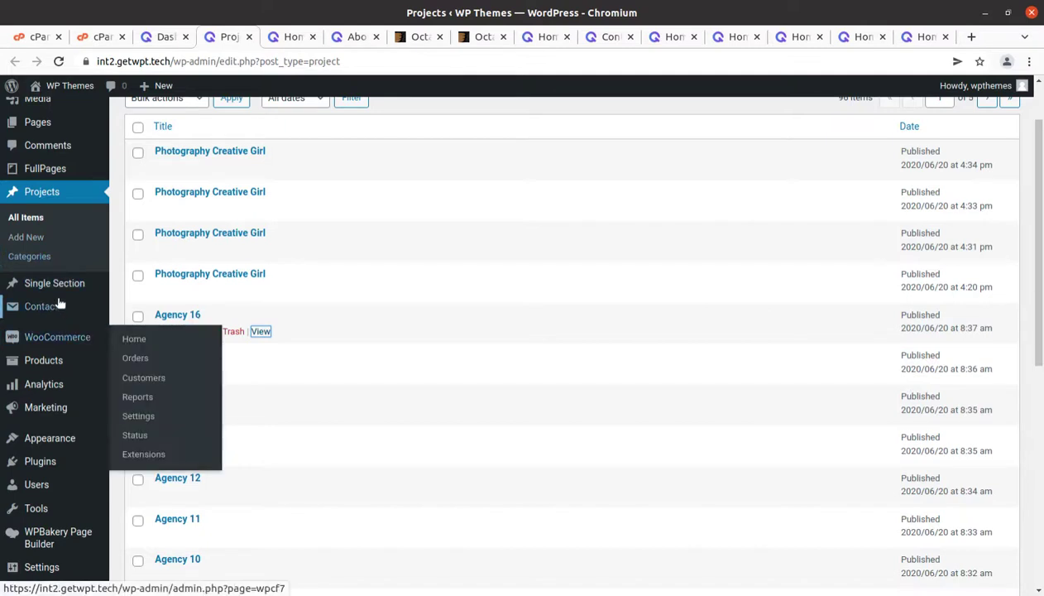
# Open Single Section > All Items, showing only Shop Footer, and look over the sidebar menu.
pyautogui.moveTo(47, 287)
pyautogui.click(152, 286)
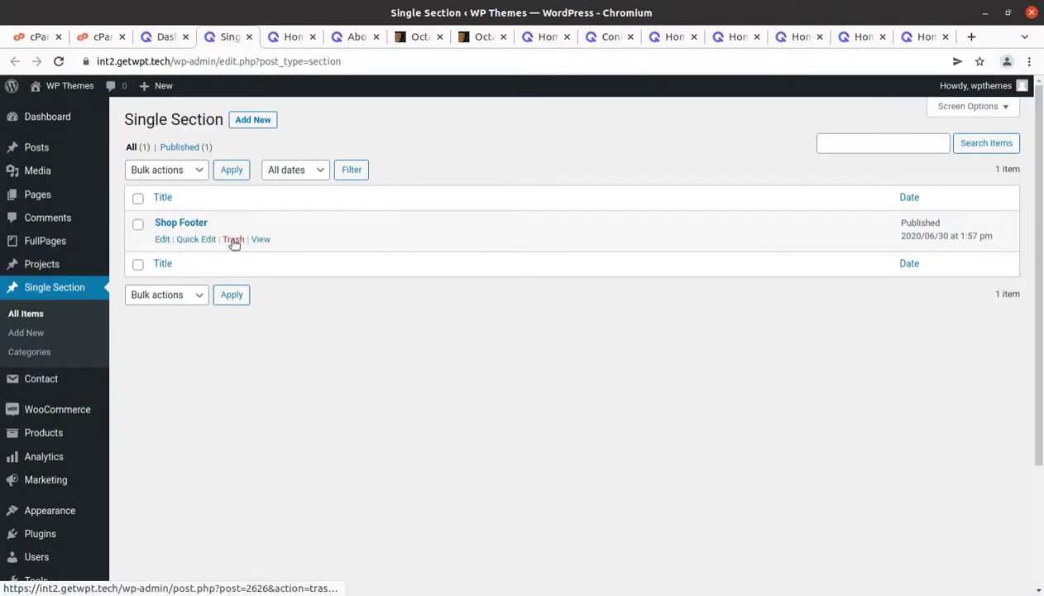
pyautogui.moveTo(63, 247)
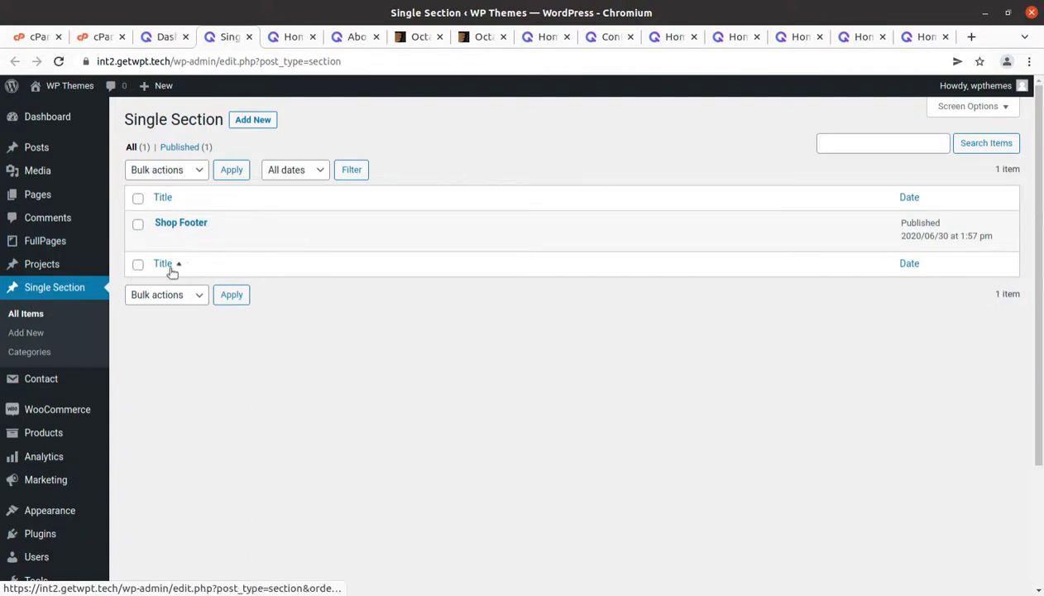
pyautogui.scroll(-3, 44, 335)
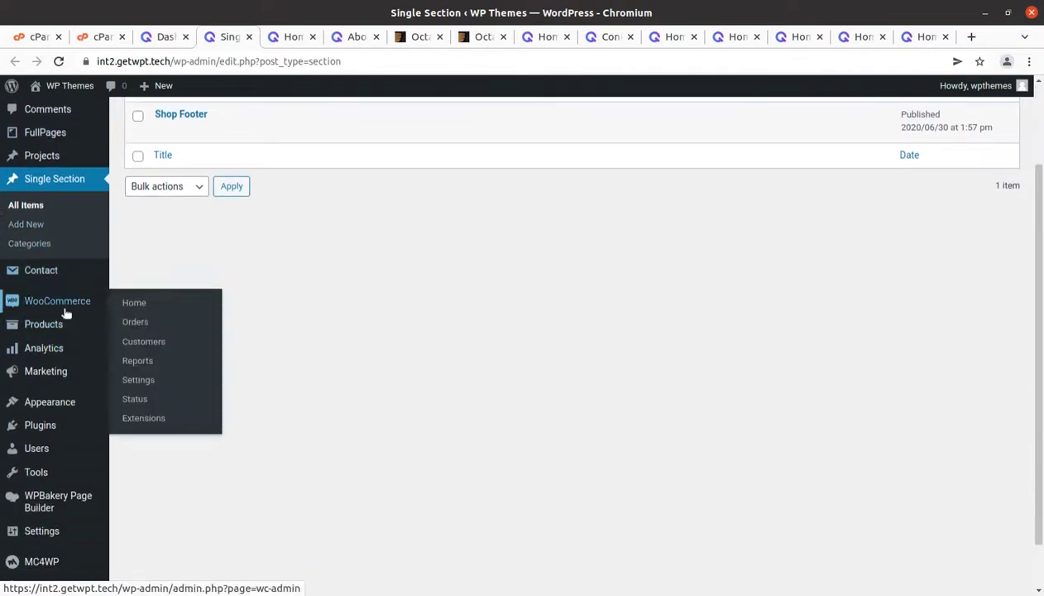
pyautogui.moveTo(59, 332)
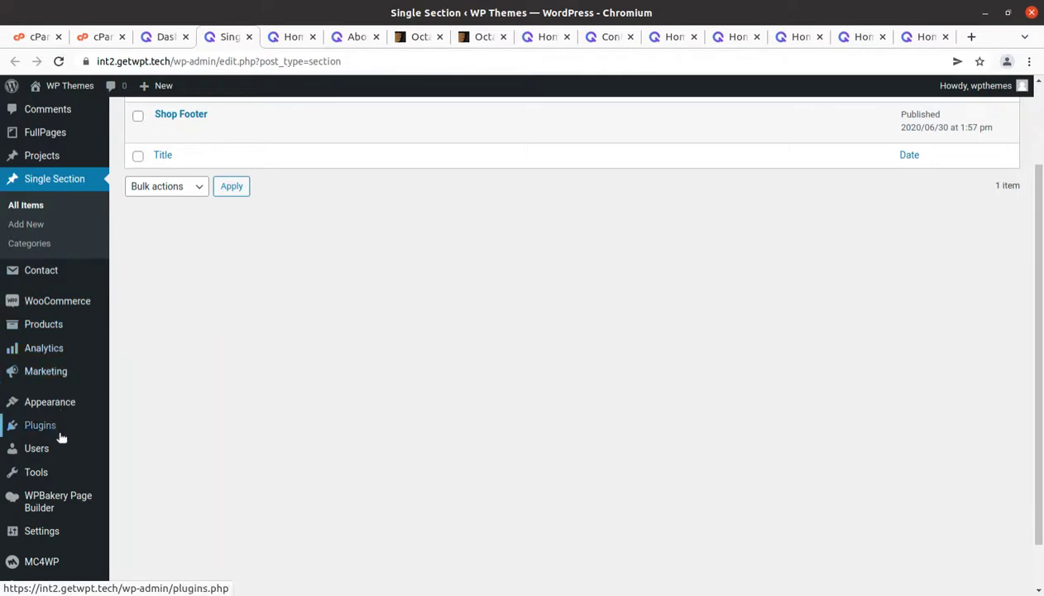
pyautogui.scroll(-2, 60, 428)
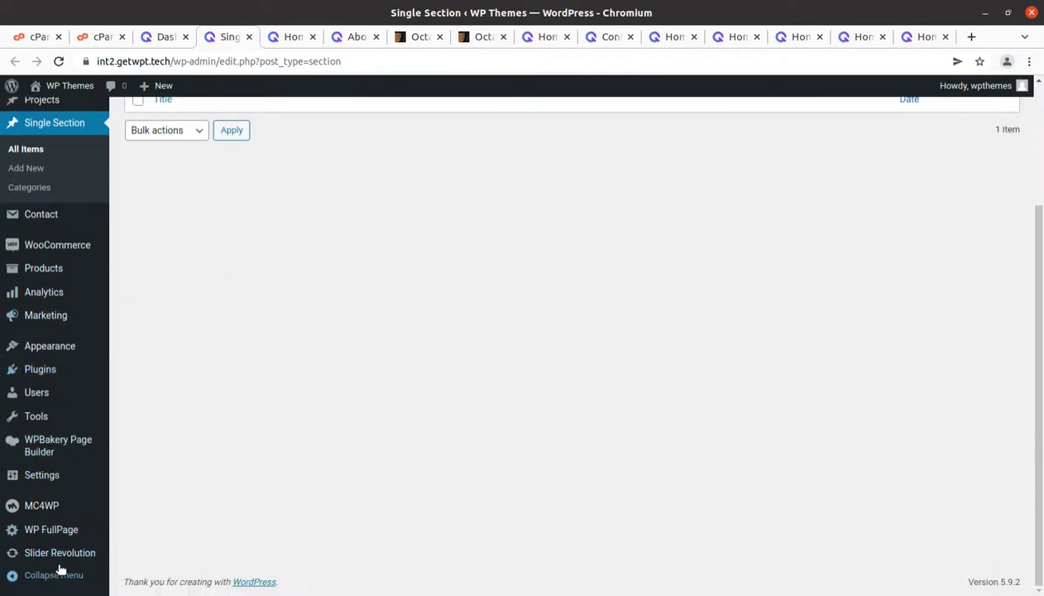
pyautogui.click(52, 536)
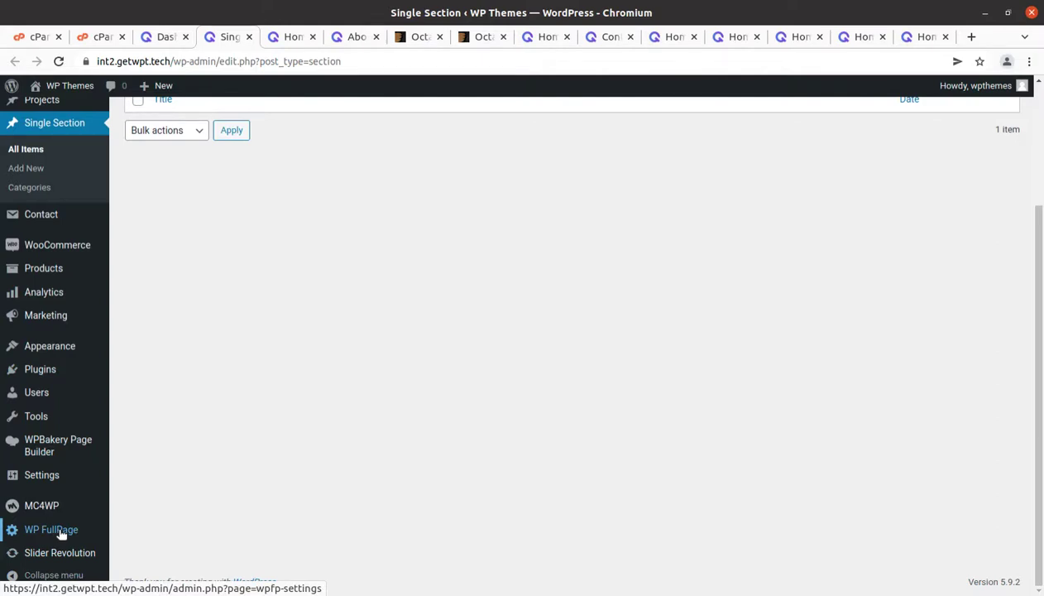
# Open the WP FullPage settings and expand the Styling section.
pyautogui.click(59, 535)
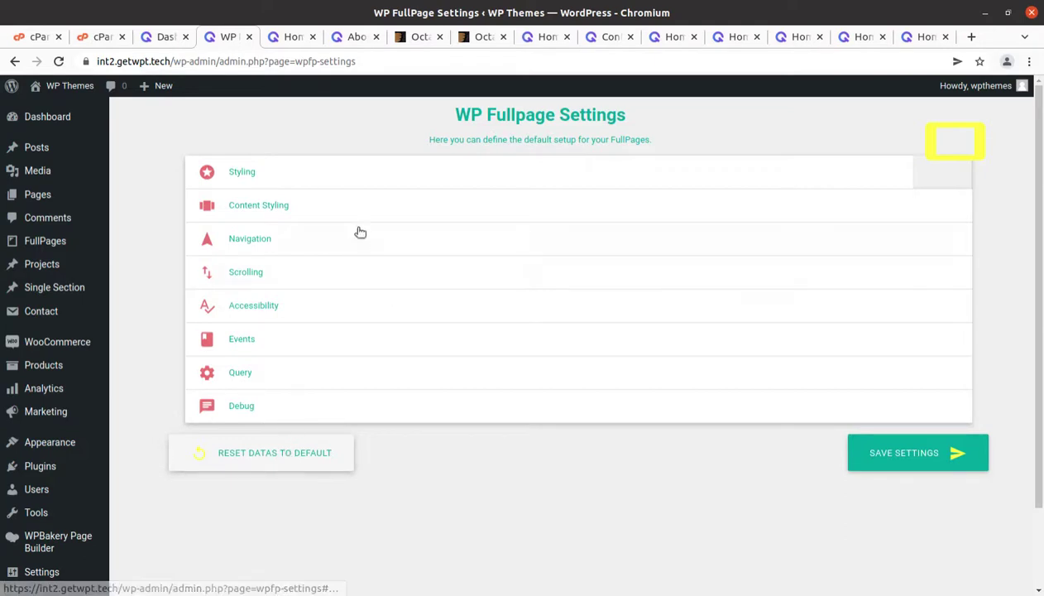
pyautogui.click(294, 179)
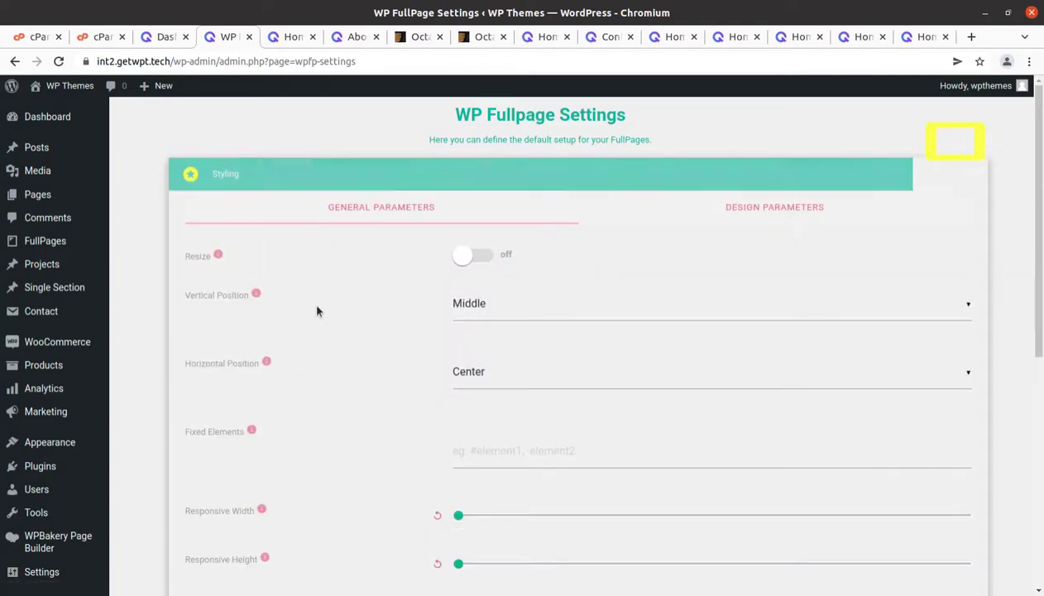
pyautogui.scroll(-3, 902, 320)
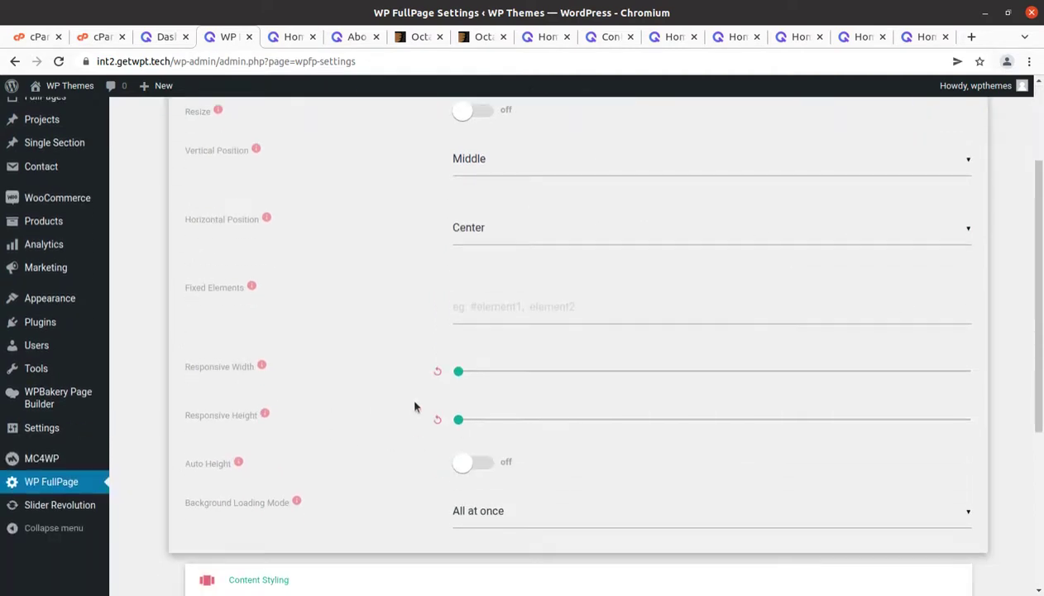
pyautogui.scroll(3, 415, 406)
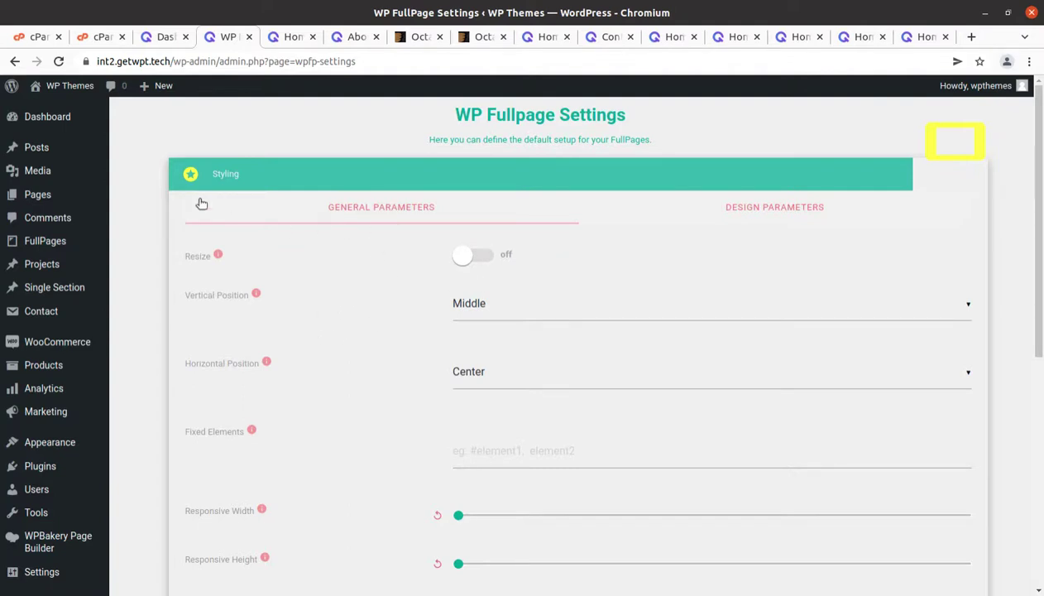
pyautogui.scroll(-5, 990, 305)
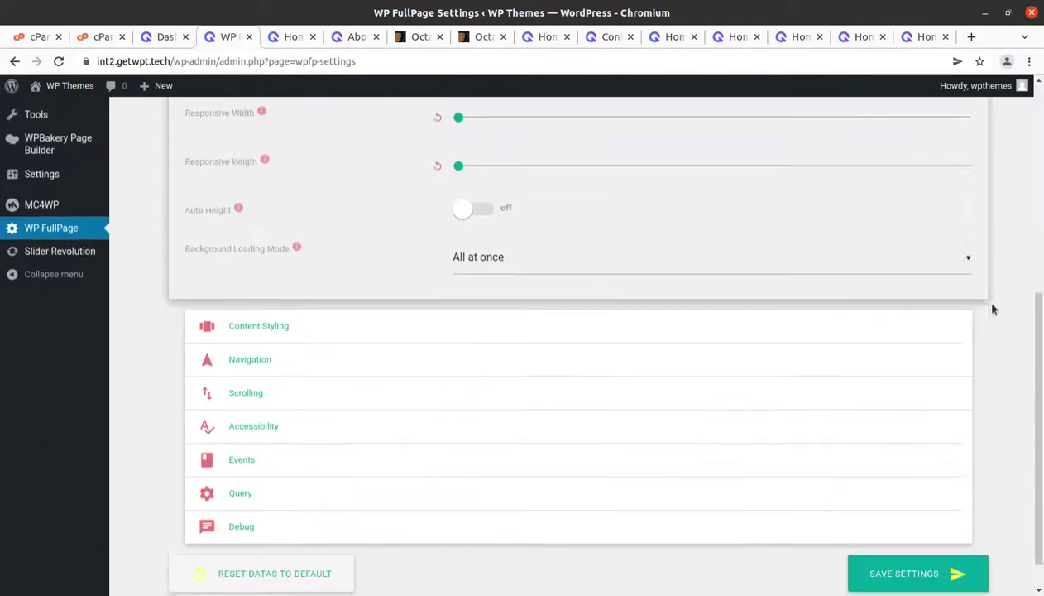
# Expand the Content Styling and Navigation sections and review their options.
pyautogui.click(450, 301)
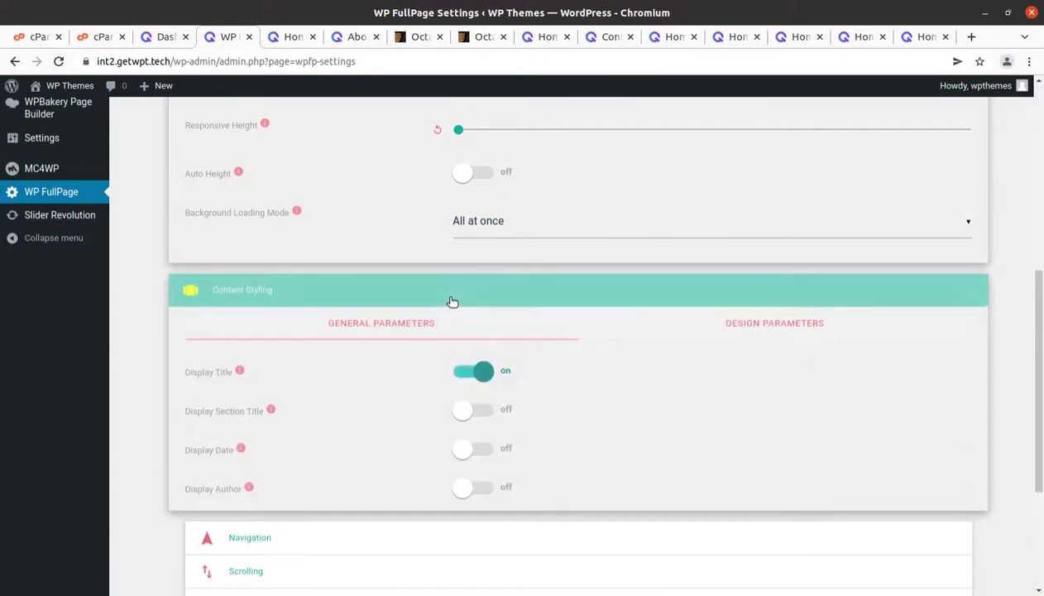
pyautogui.scroll(-2, 496, 410)
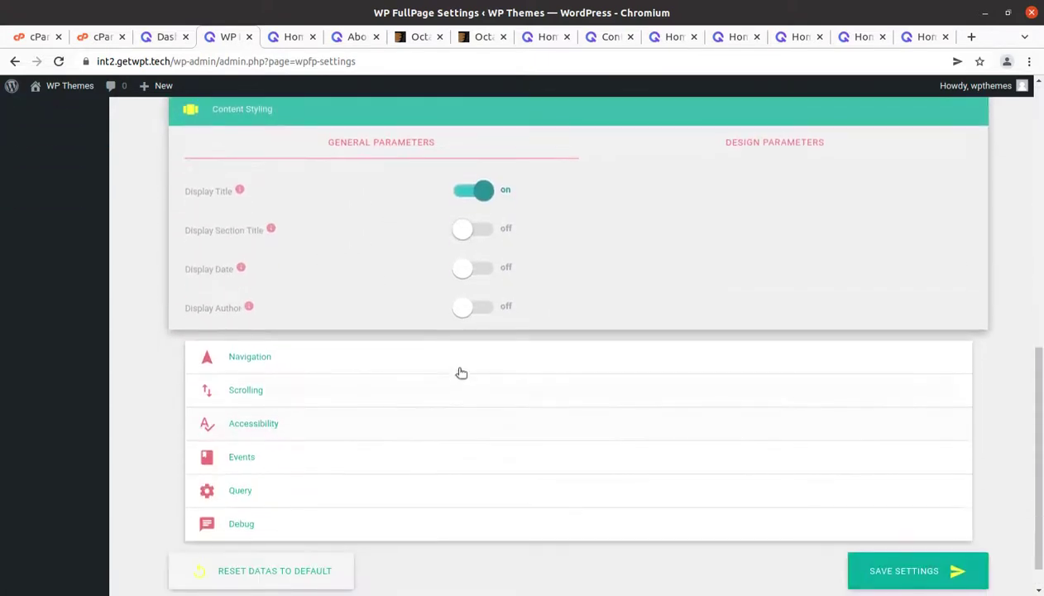
pyautogui.click(461, 374)
pyautogui.scroll(-2, 496, 409)
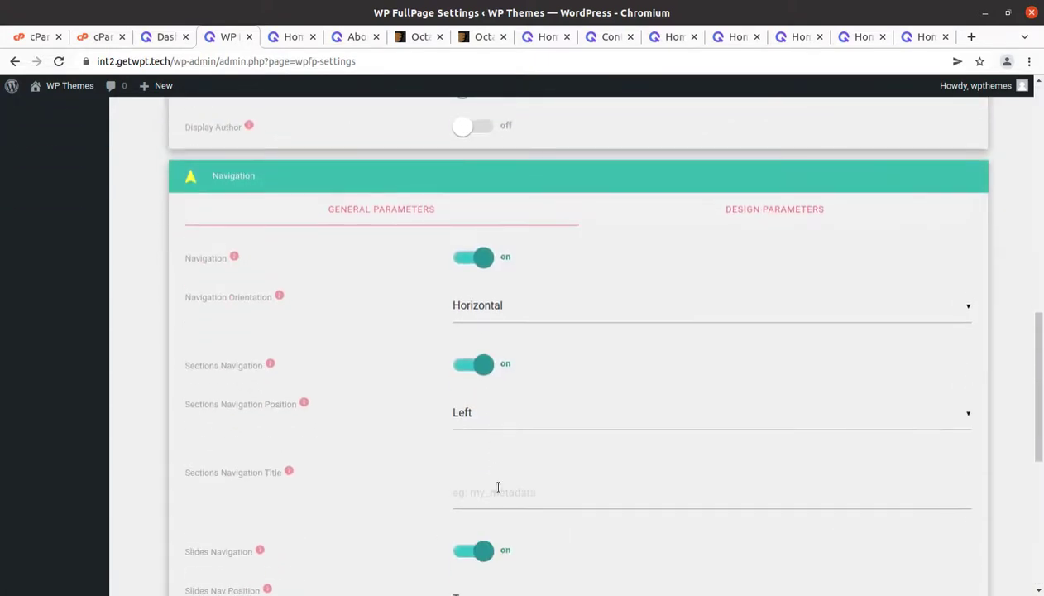
pyautogui.scroll(-5, 497, 486)
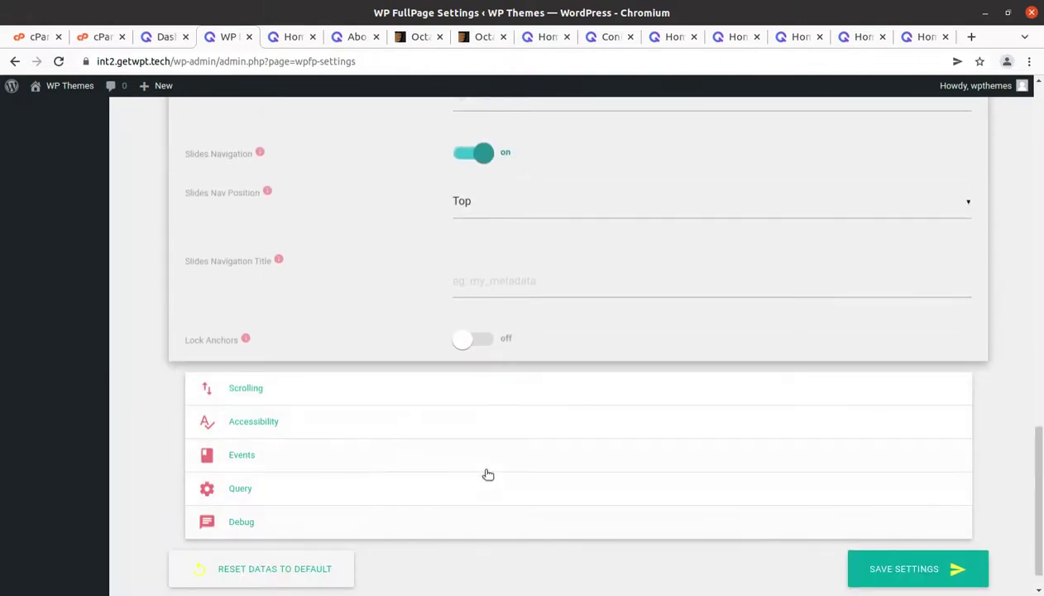
# Close the leftover Home and About Us front-end tabs.
pyautogui.scroll(6, 485, 472)
pyautogui.scroll(10, 486, 473)
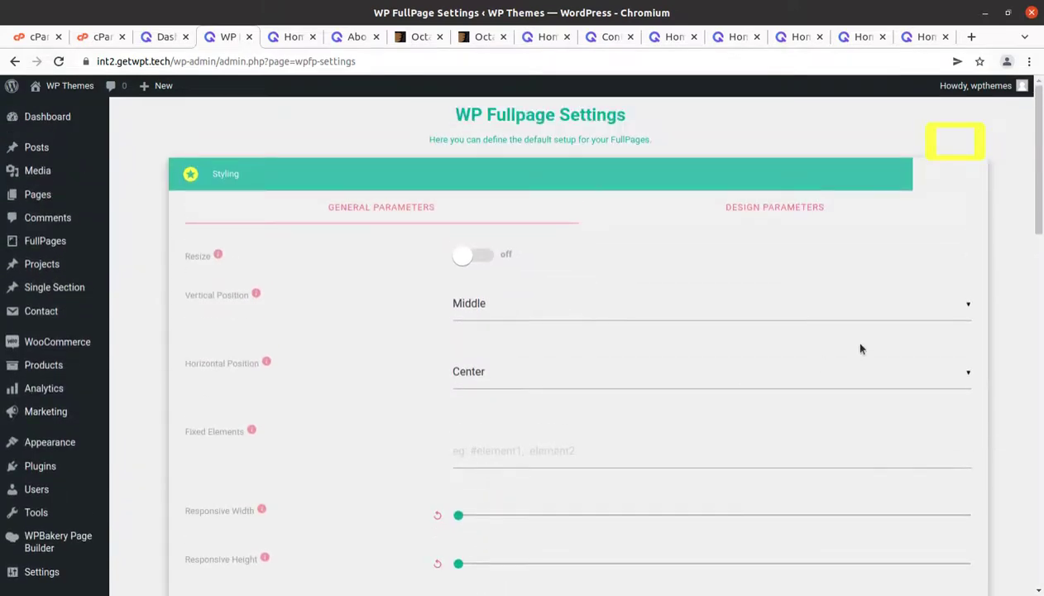
pyautogui.middleClick(295, 42)
pyautogui.click(293, 40)
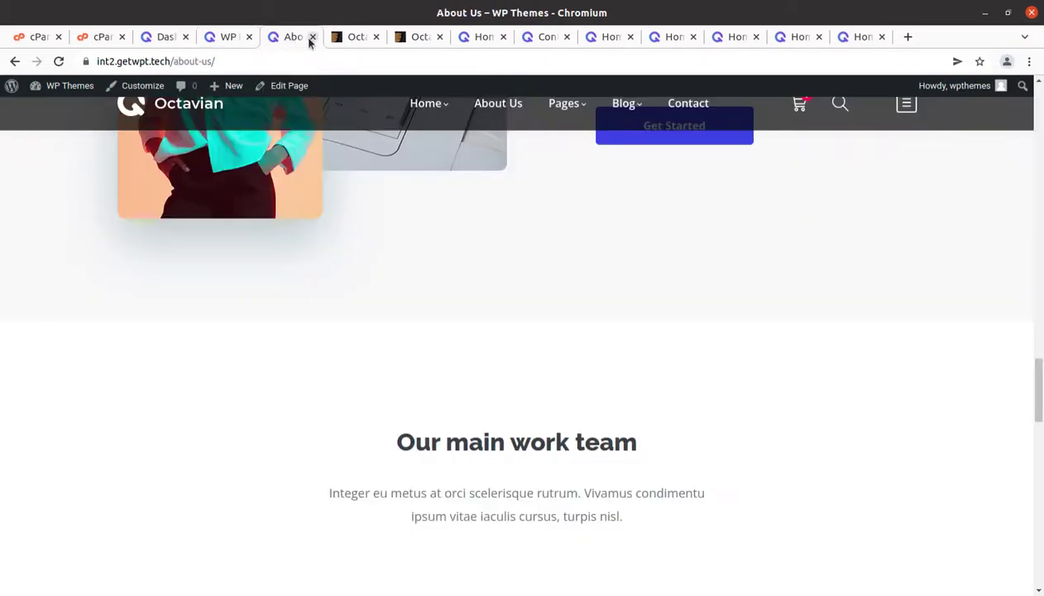
pyautogui.click(312, 38)
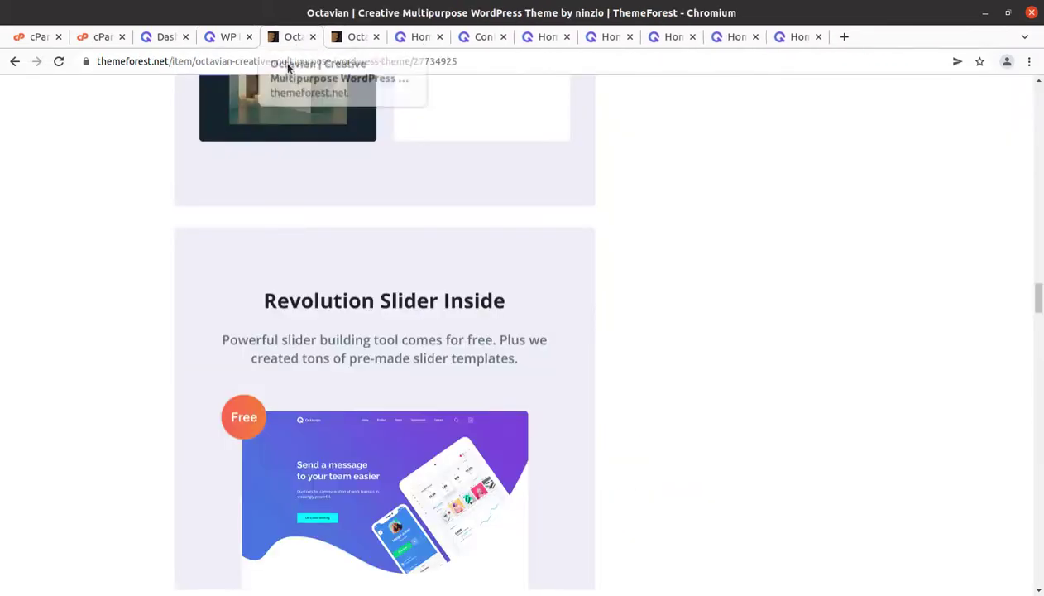
# Back on WP Fullpage Settings, open the site front page in a new tab via WP Themes.
pyautogui.click(159, 41)
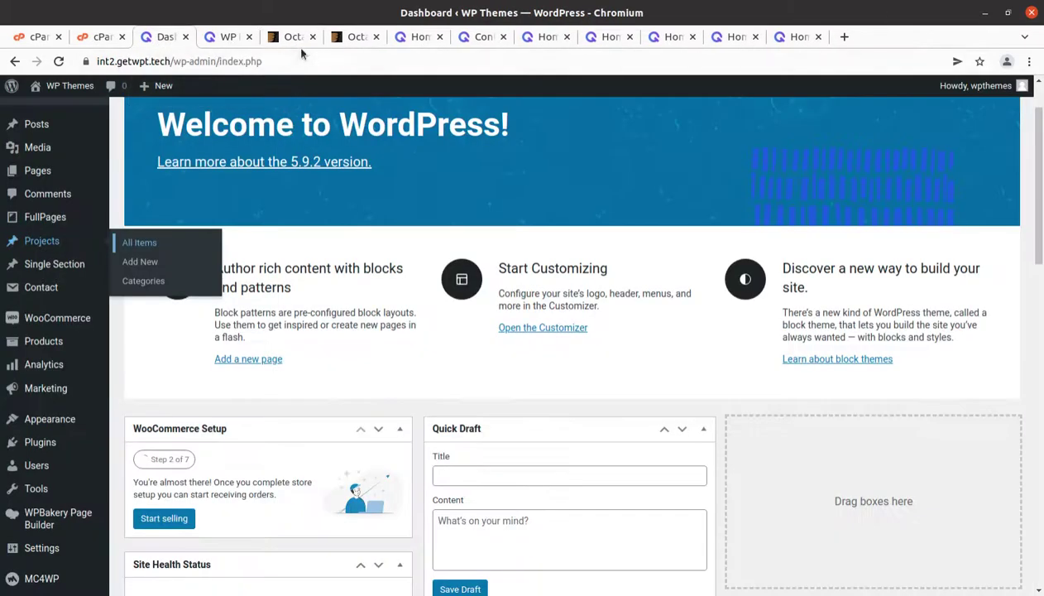
pyautogui.click(224, 37)
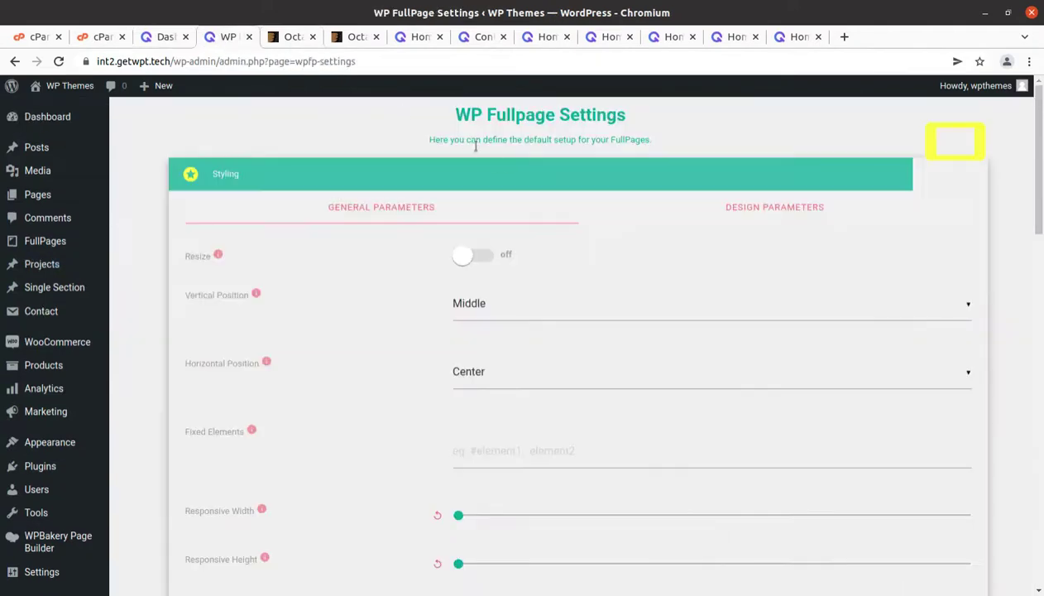
pyautogui.middleClick(69, 85)
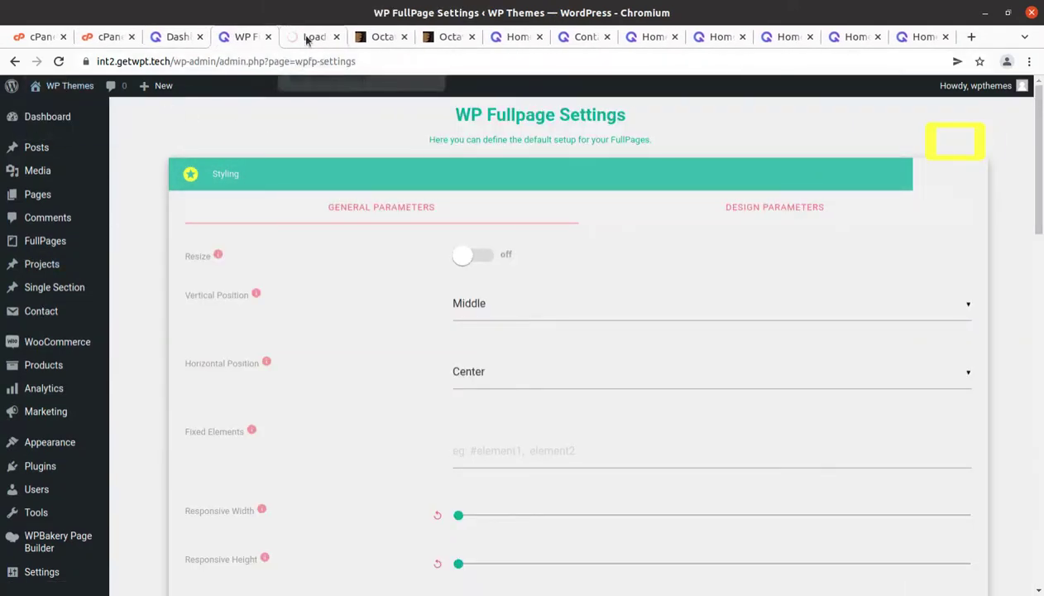
# Go to the front-page tab, open the Home 17 Fruit photography demo page, then its FullPage editor.
pyautogui.click(306, 37)
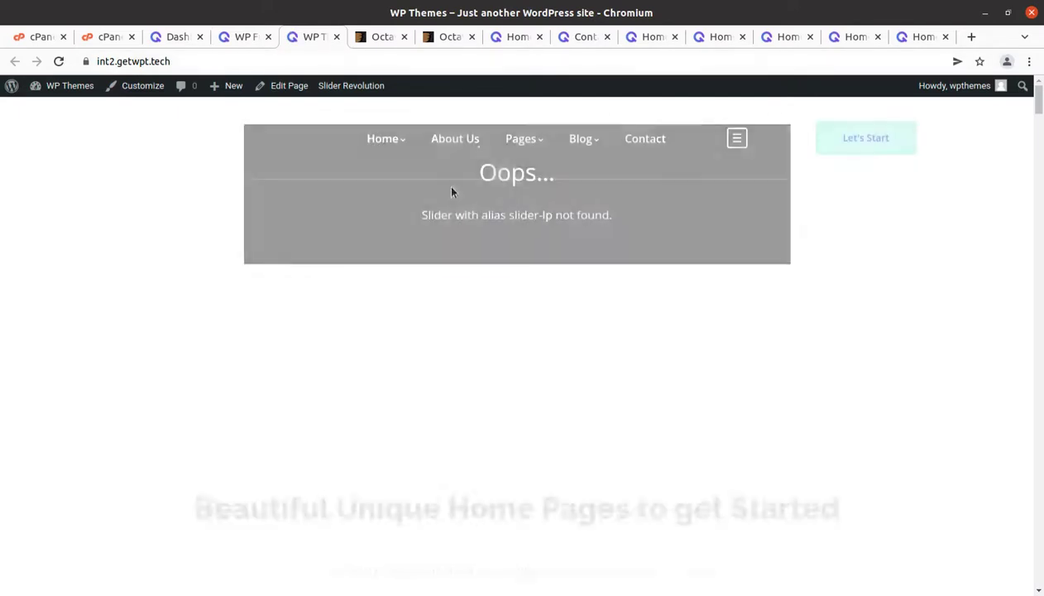
pyautogui.moveTo(391, 139)
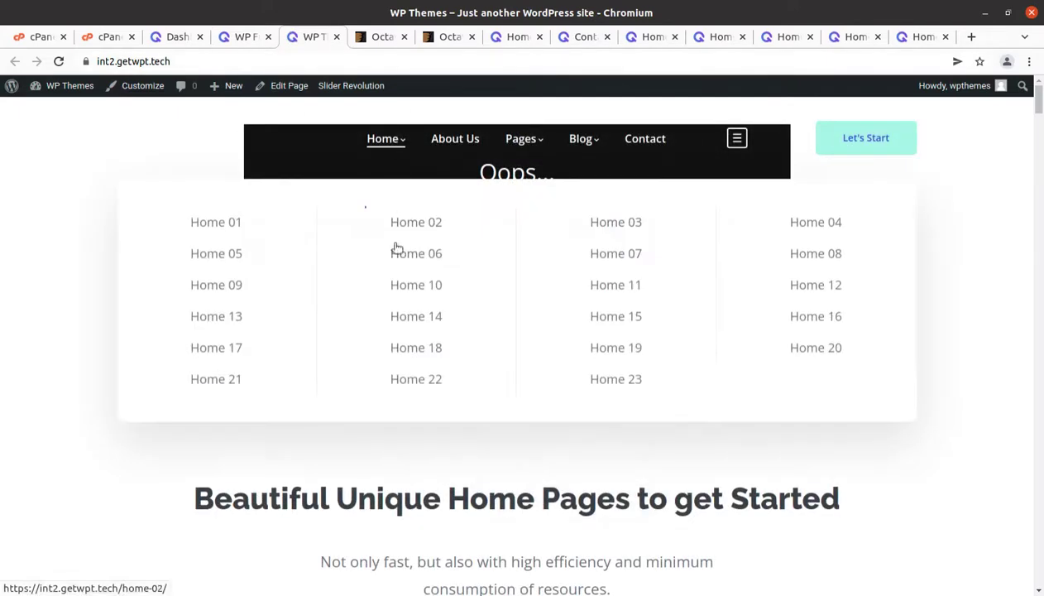
pyautogui.click(229, 354)
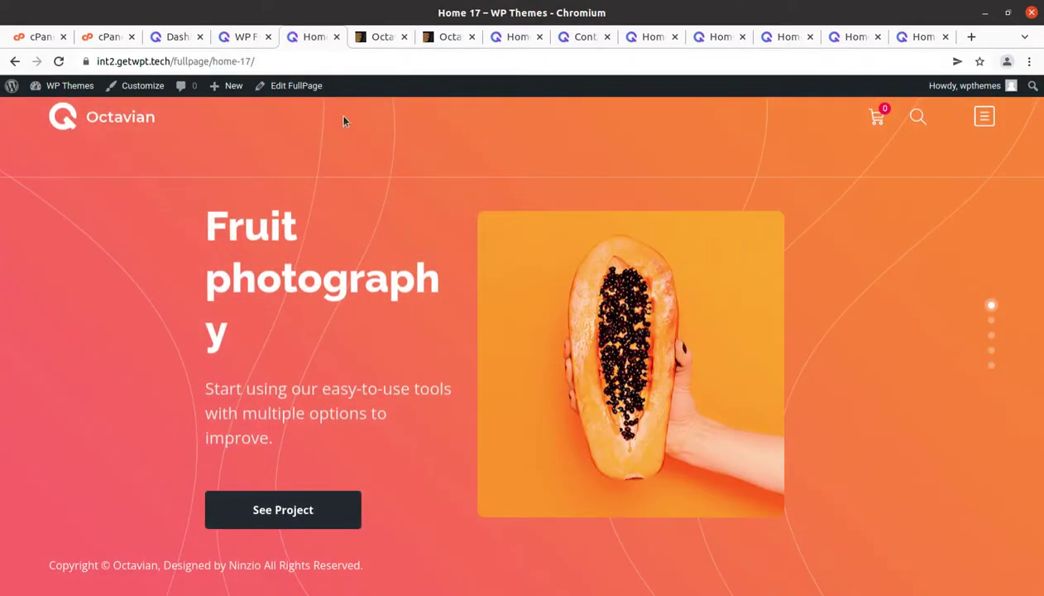
pyautogui.click(281, 88)
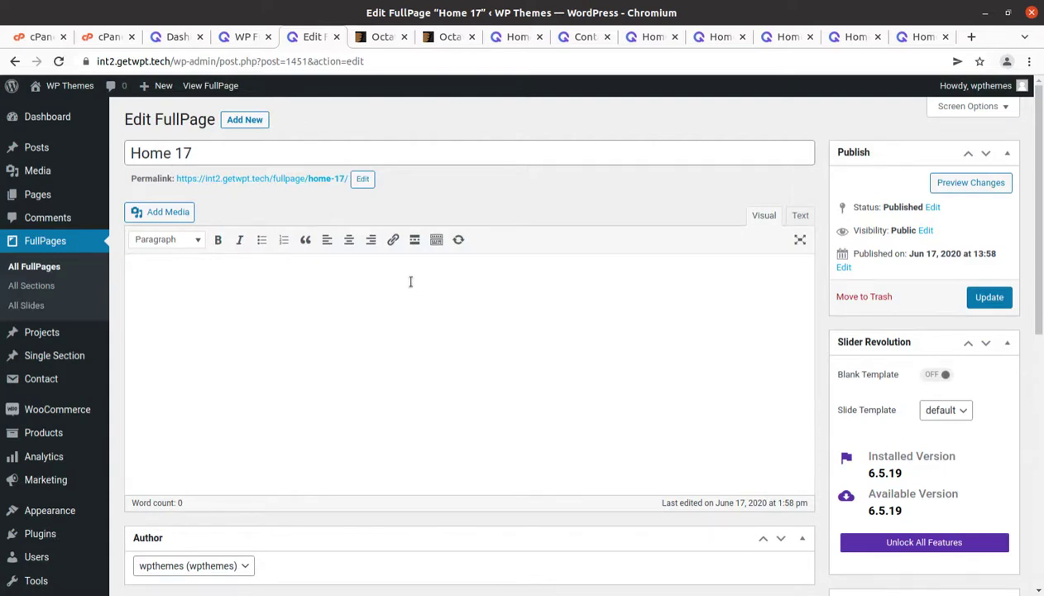
# Scroll the Home 17 FullPage editor down to the WP Fullpage Options box.
pyautogui.scroll(-8, 409, 282)
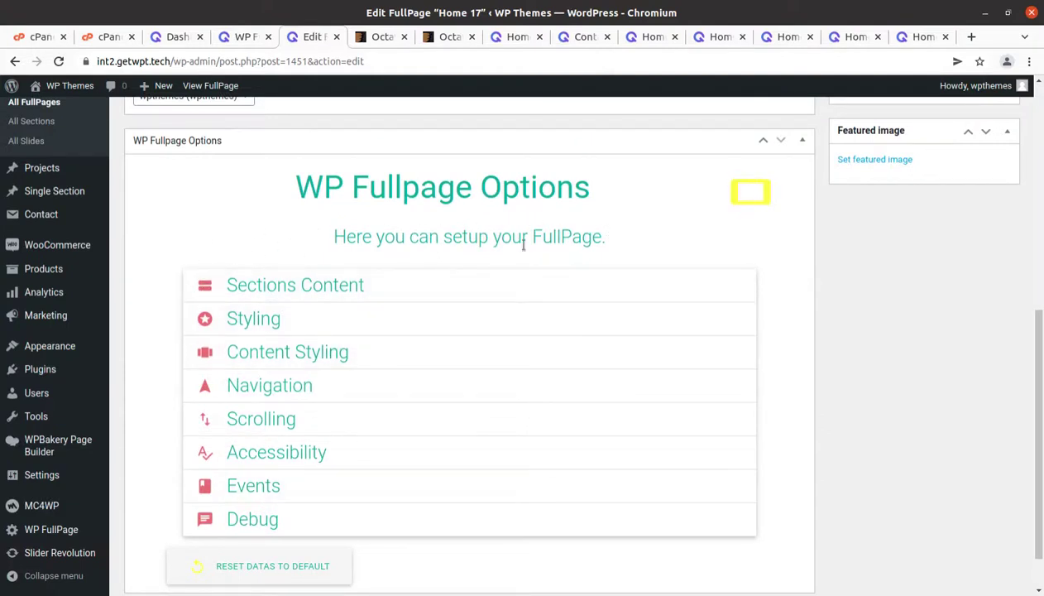
# Expand Sections Content and review the assigned Full Page Sections 1 through 5.
pyautogui.click(407, 294)
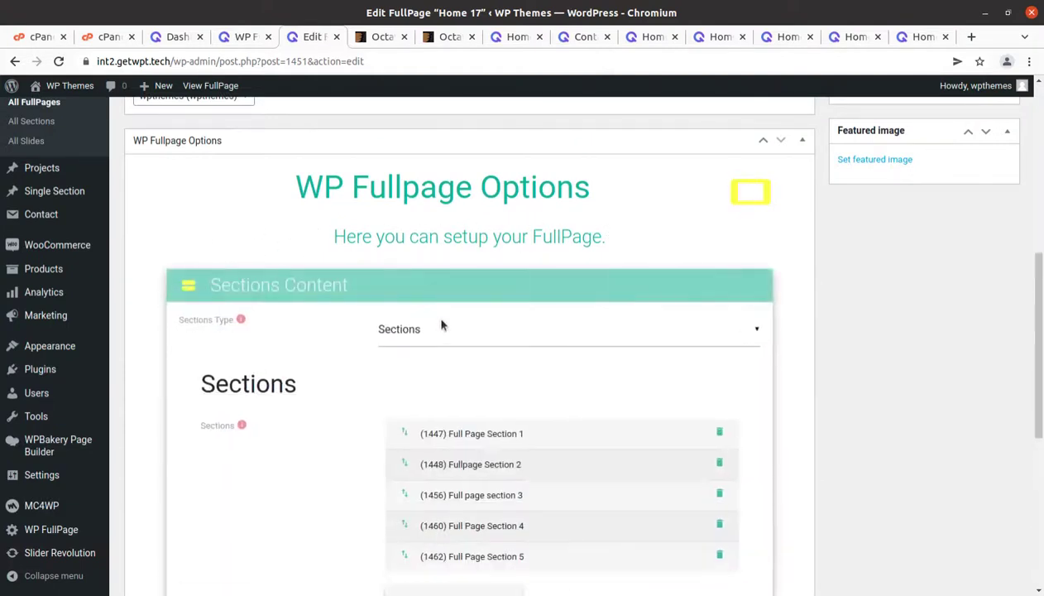
pyautogui.scroll(-3, 441, 325)
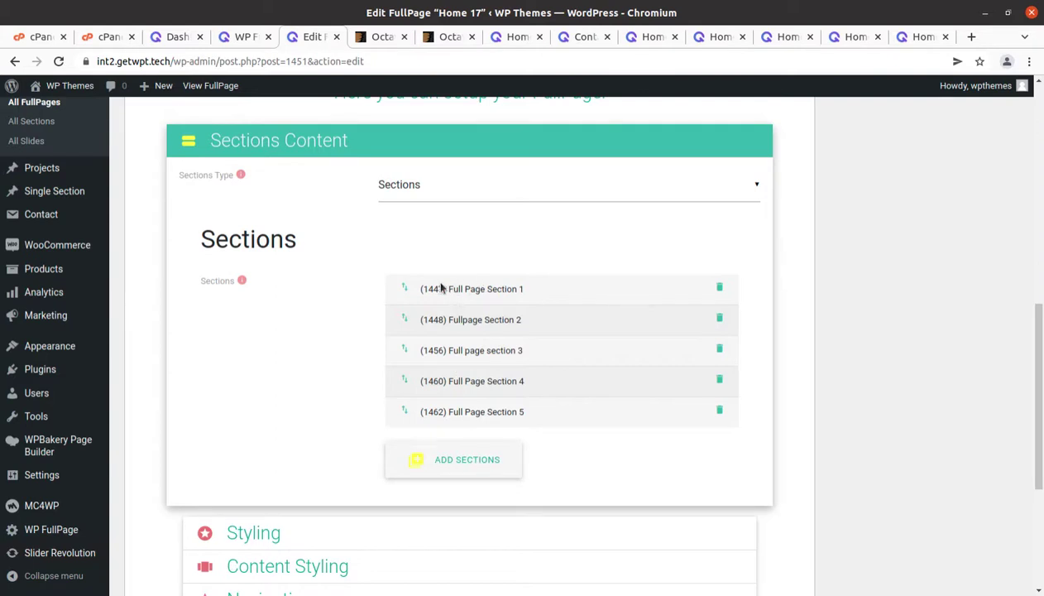
pyautogui.scroll(-3, 725, 355)
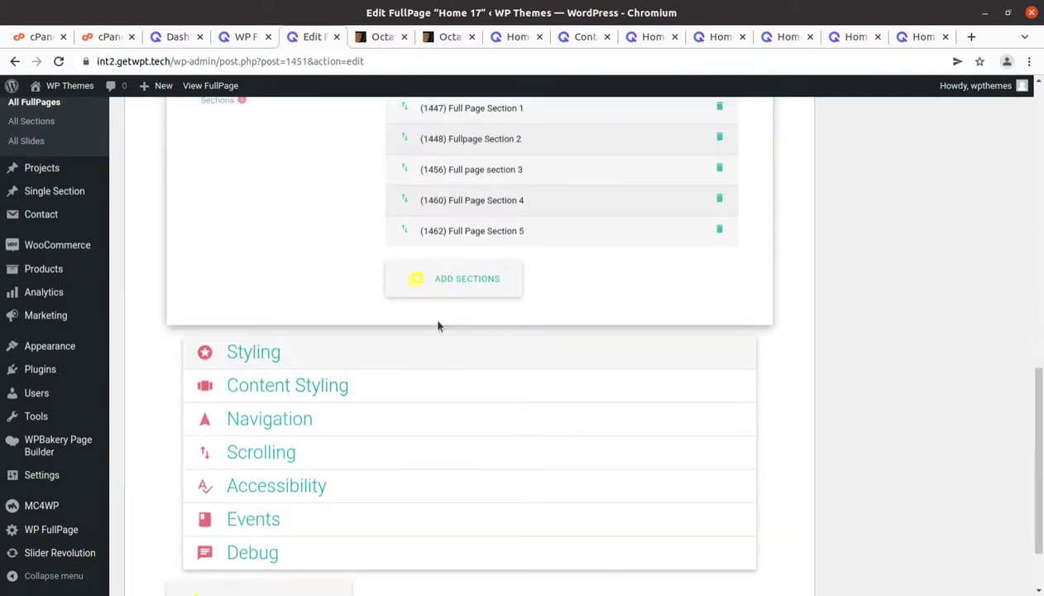
pyautogui.scroll(2, 465, 236)
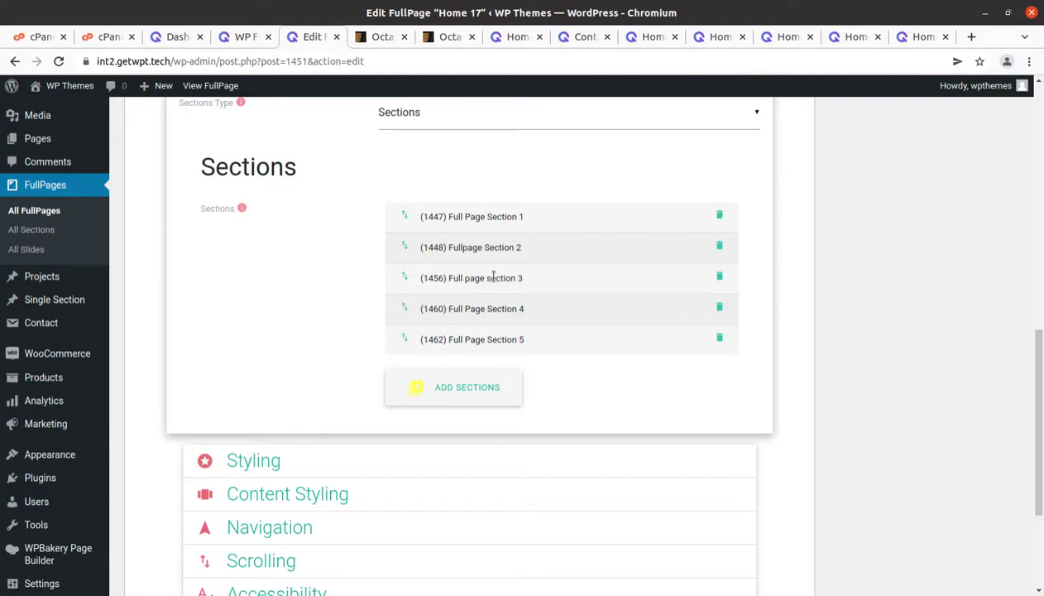
# Expand Styling, review its Content Styling and Navigation options, then return to the Dashboard.
pyautogui.click(677, 461)
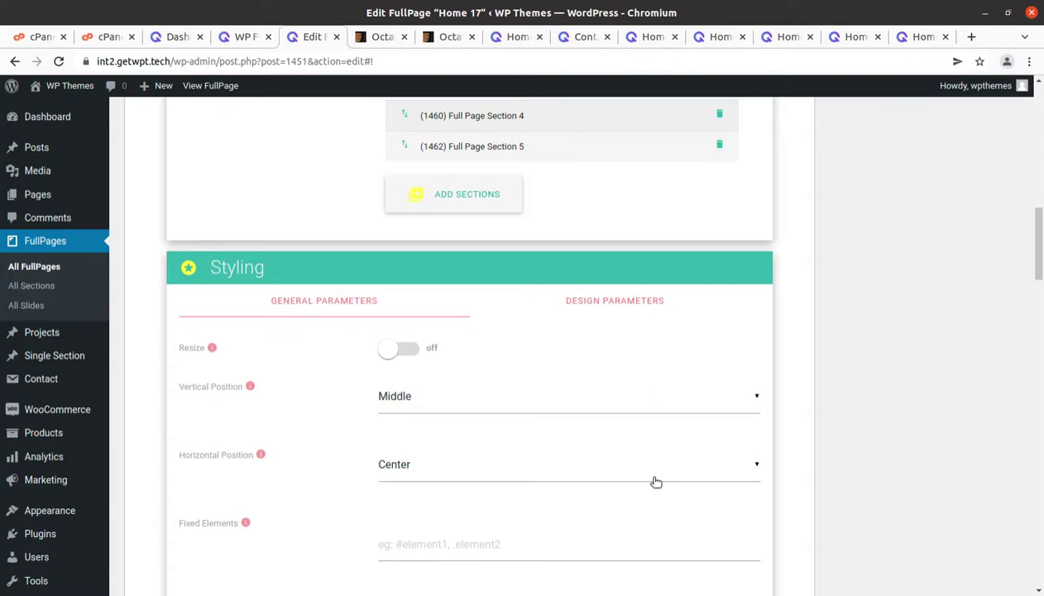
pyautogui.scroll(-8, 433, 294)
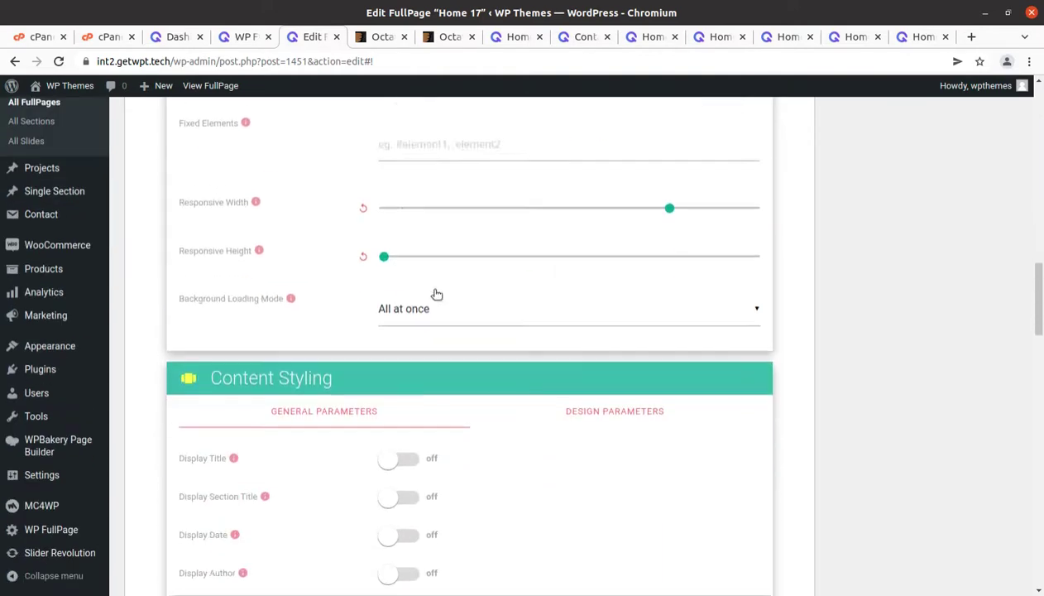
pyautogui.scroll(-3, 366, 337)
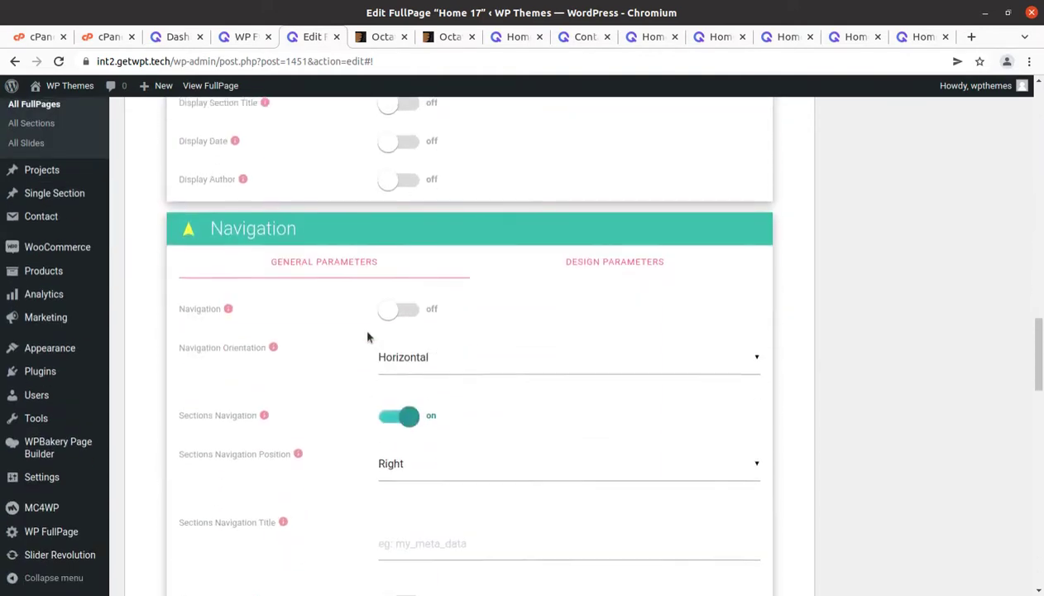
pyautogui.scroll(9, 361, 325)
pyautogui.click(53, 118)
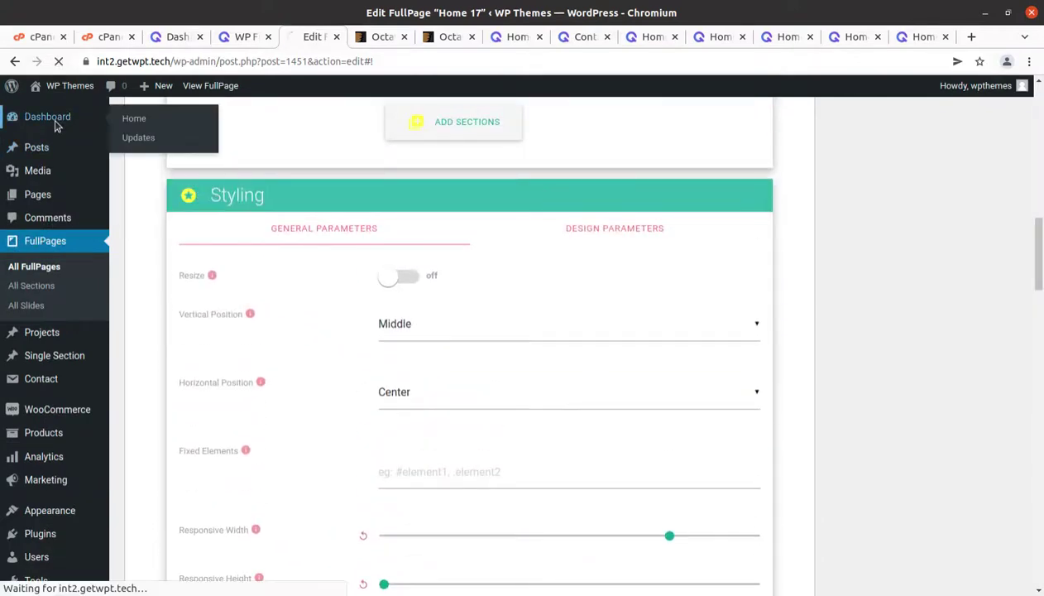
# Close the extra FullPage settings and duplicate Dashboard tabs, keeping one Dashboard tab.
pyautogui.click(247, 41)
pyautogui.click(269, 37)
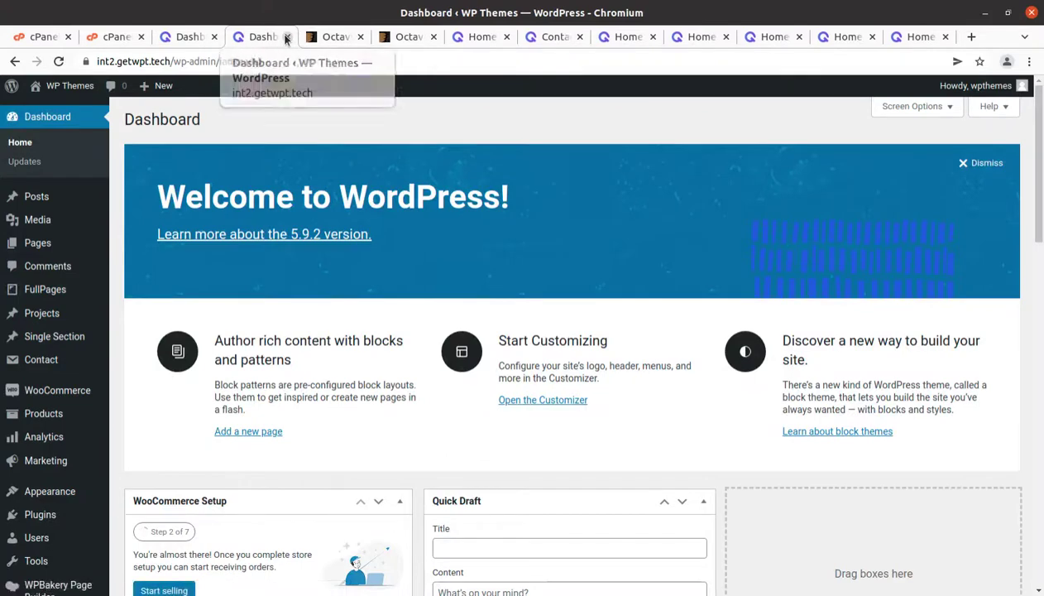
pyautogui.click(287, 36)
pyautogui.click(189, 39)
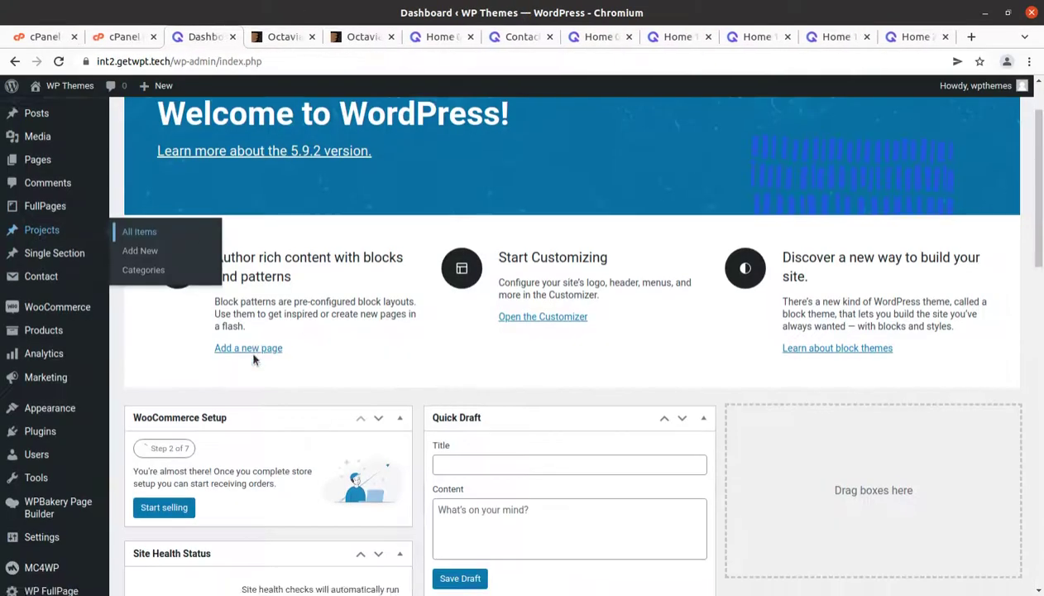
# Open the Customizer from Appearance in the Dashboard sidebar.
pyautogui.scroll(-3, 257, 355)
pyautogui.moveTo(70, 428)
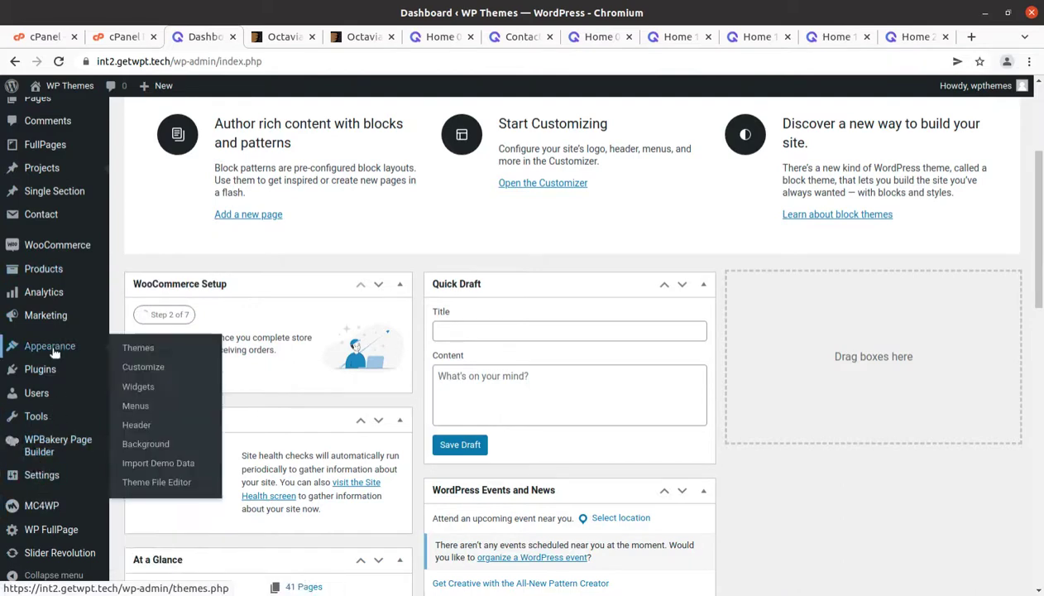
pyautogui.moveTo(23, 345)
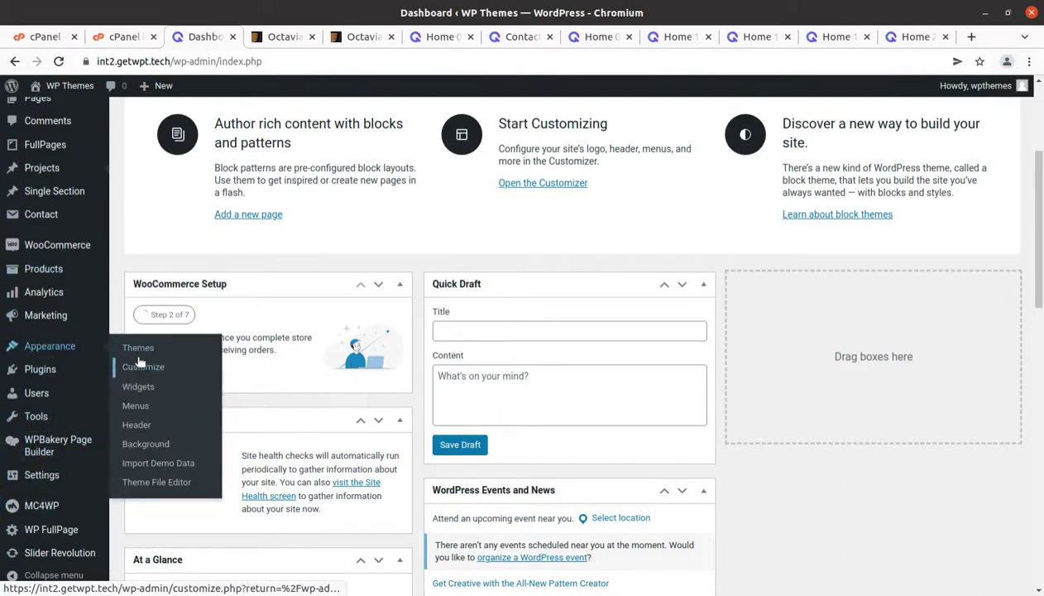
pyautogui.scroll(-3, 50, 493)
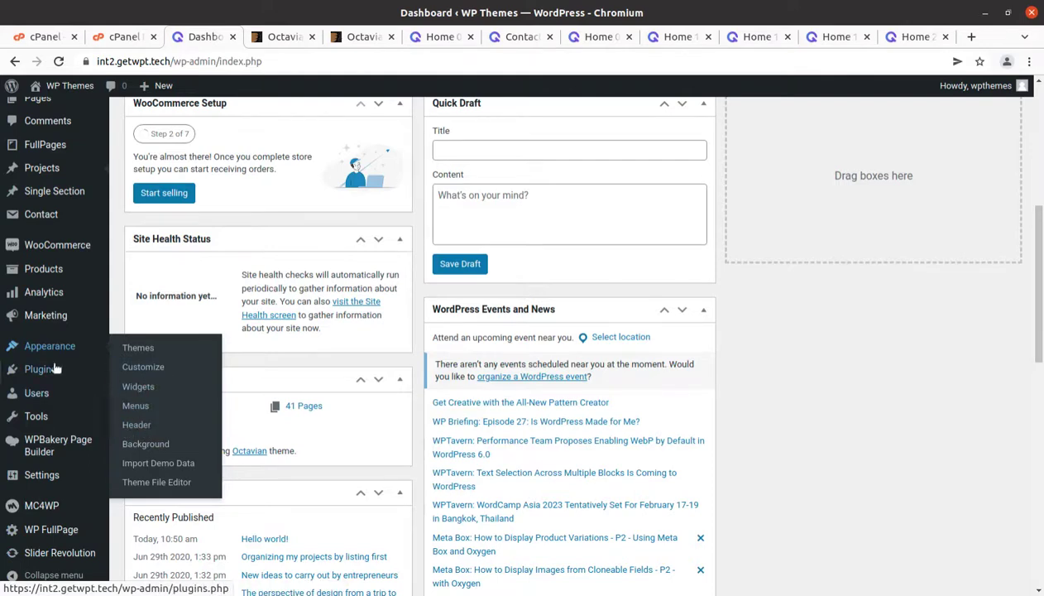
pyautogui.click(143, 370)
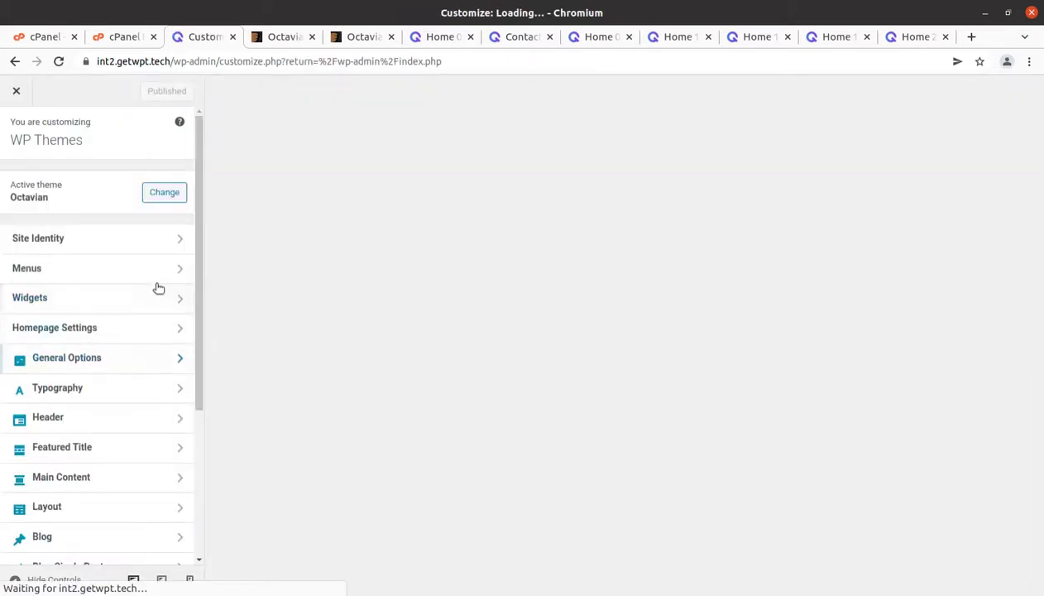
# Look through the Site Identity, Menus and Widgets Customizer panels in turn.
pyautogui.scroll(-2, 128, 390)
pyautogui.scroll(-1, 128, 390)
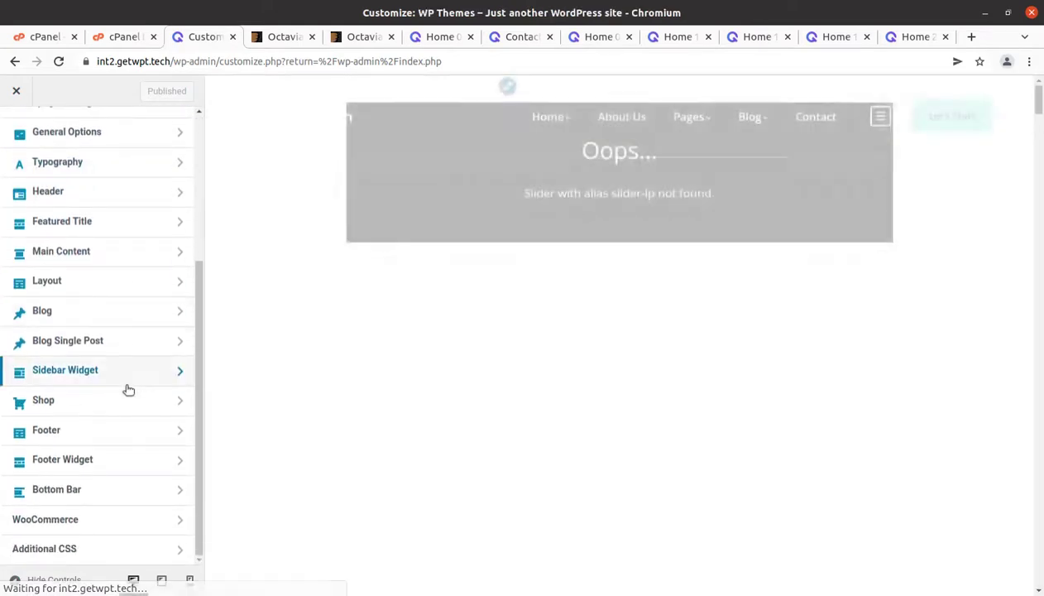
pyautogui.scroll(3, 128, 388)
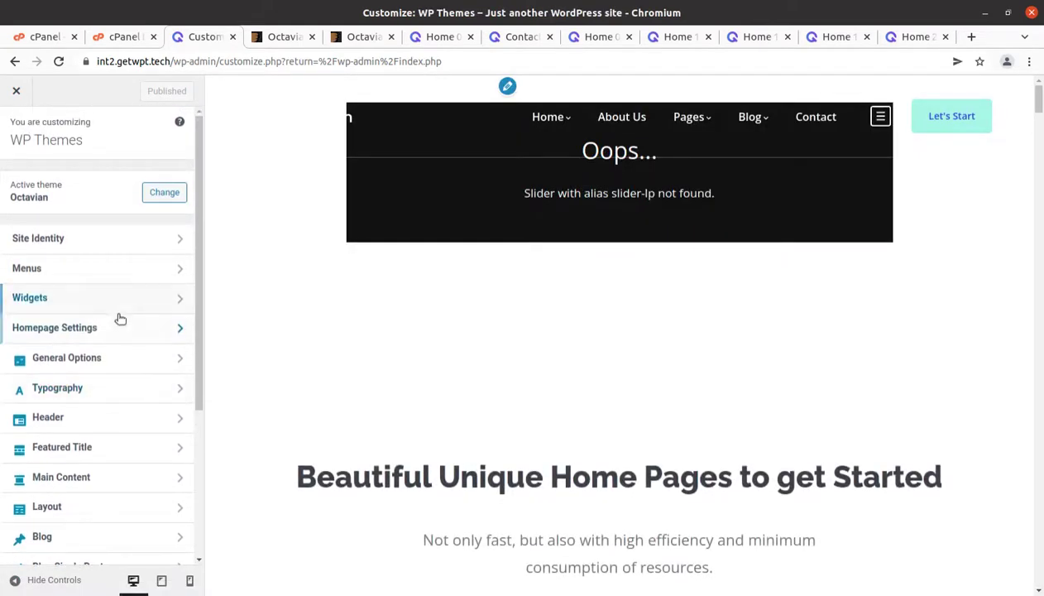
pyautogui.click(70, 246)
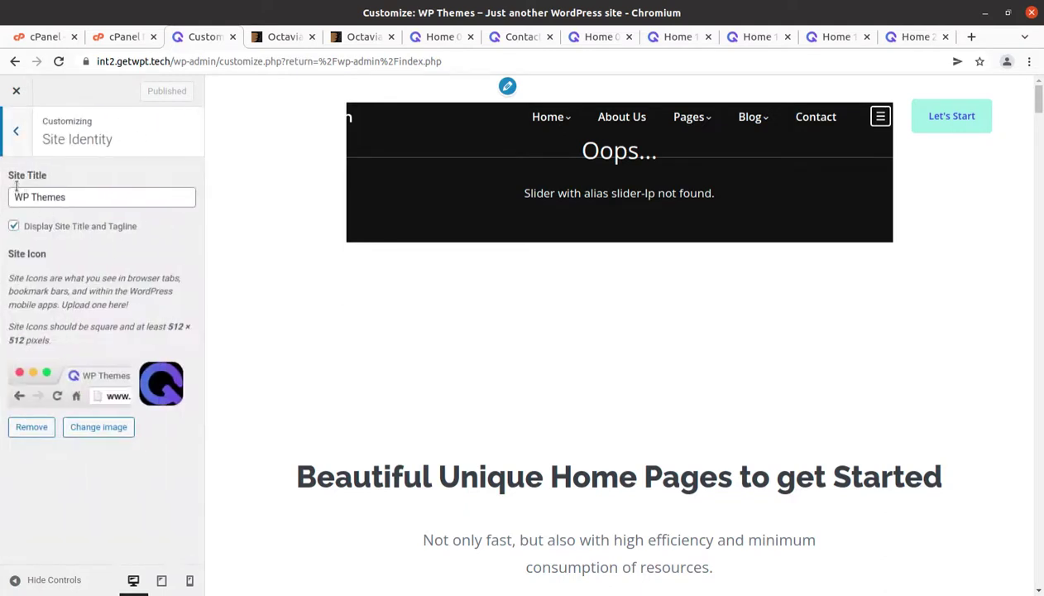
pyautogui.click(18, 137)
pyautogui.click(82, 273)
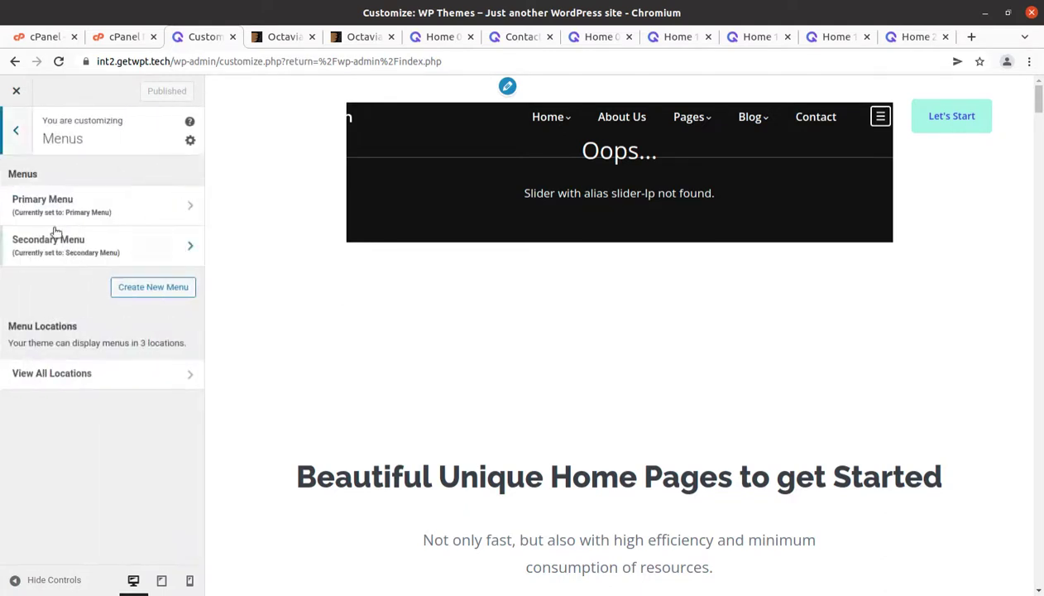
pyautogui.click(18, 137)
pyautogui.click(96, 298)
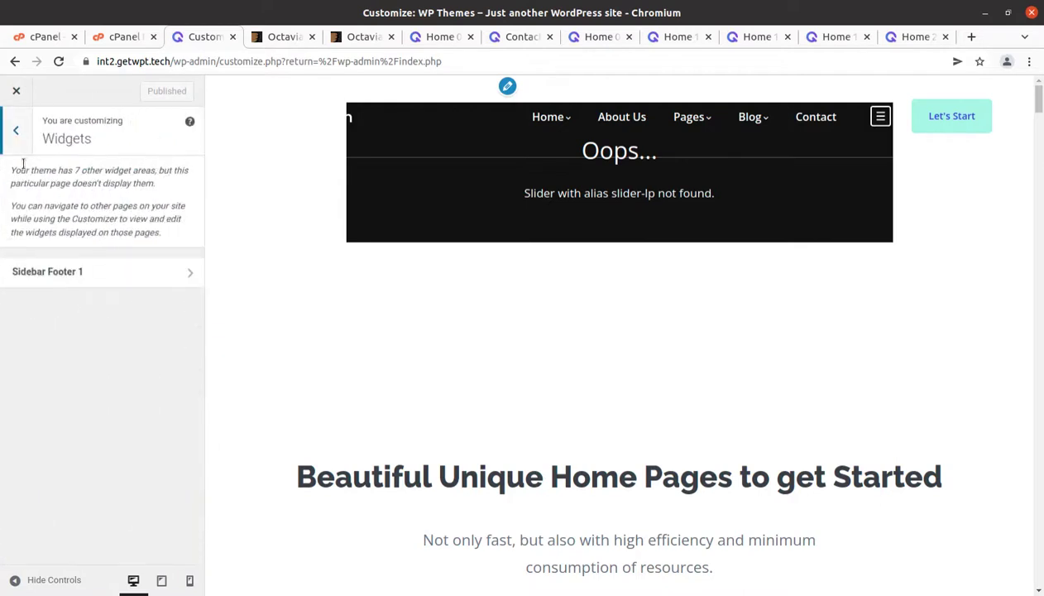
pyautogui.click(17, 131)
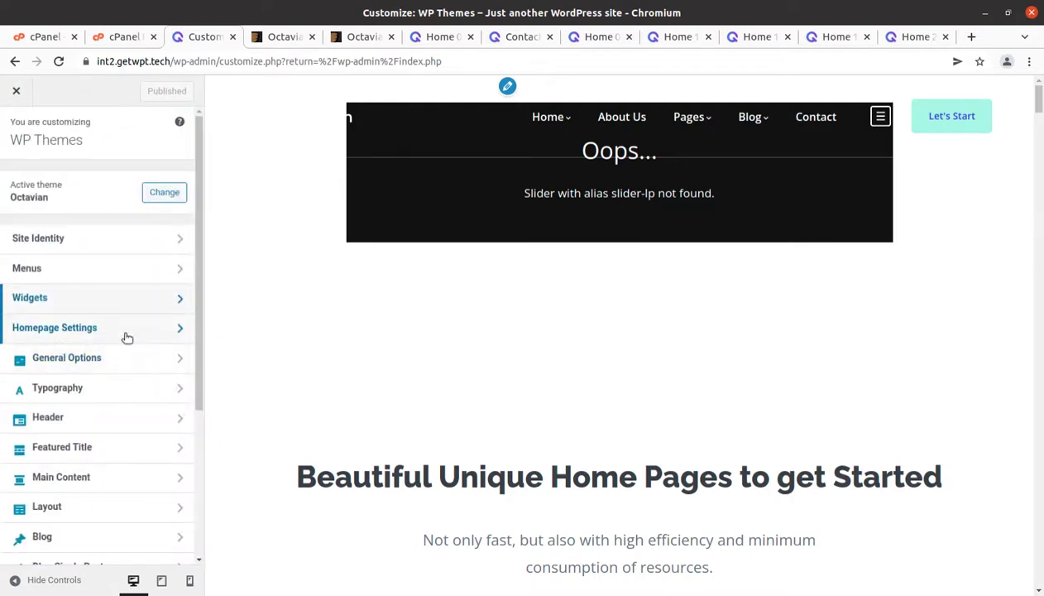
# In General Options, review the Accent Colors, PreLoader and Scroll Top Button settings.
pyautogui.click(120, 370)
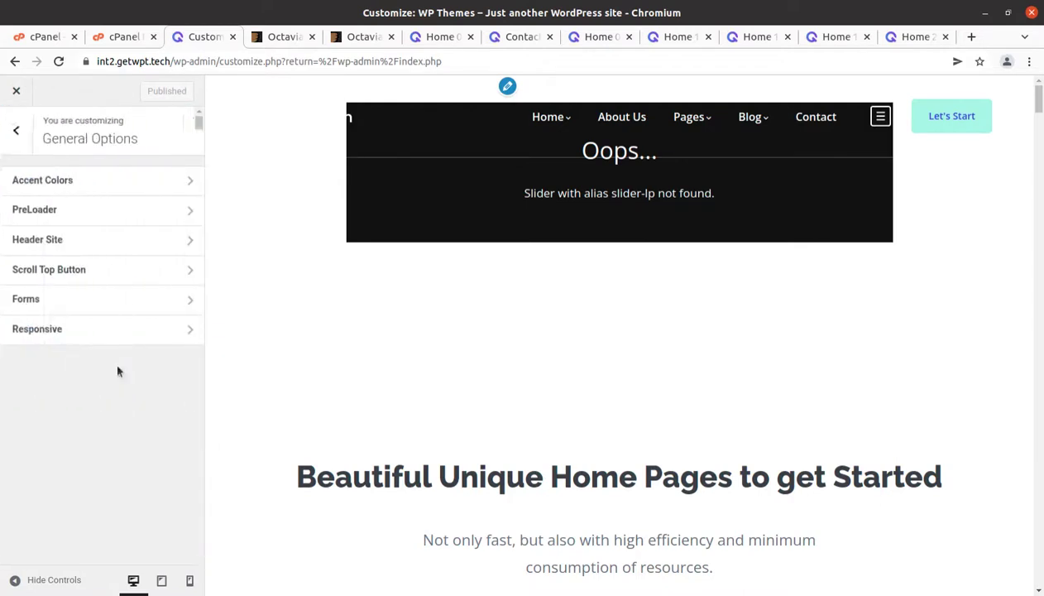
pyautogui.click(121, 187)
pyautogui.click(18, 131)
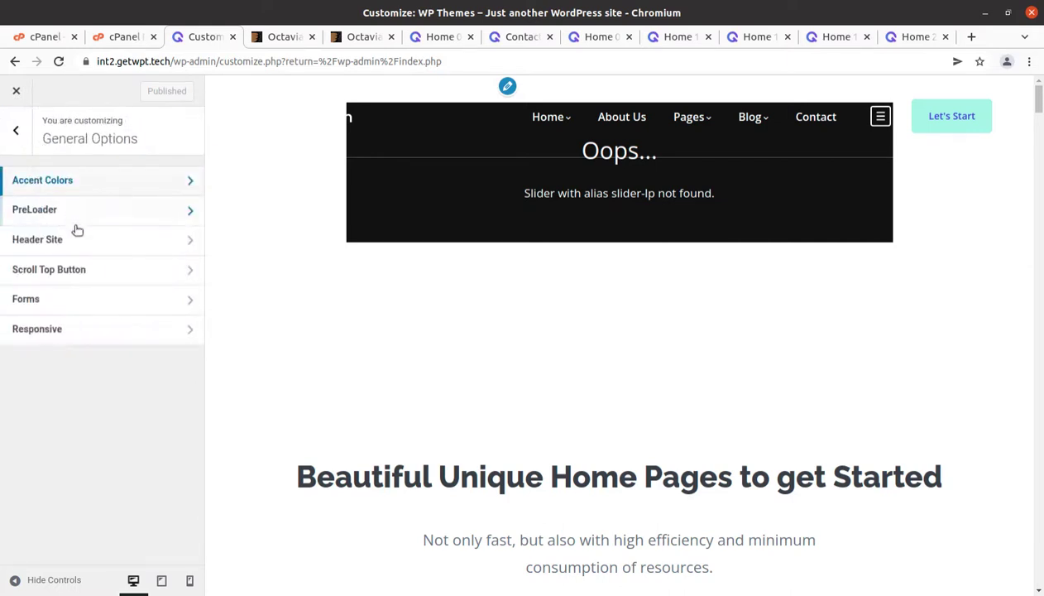
pyautogui.click(92, 217)
pyautogui.click(16, 136)
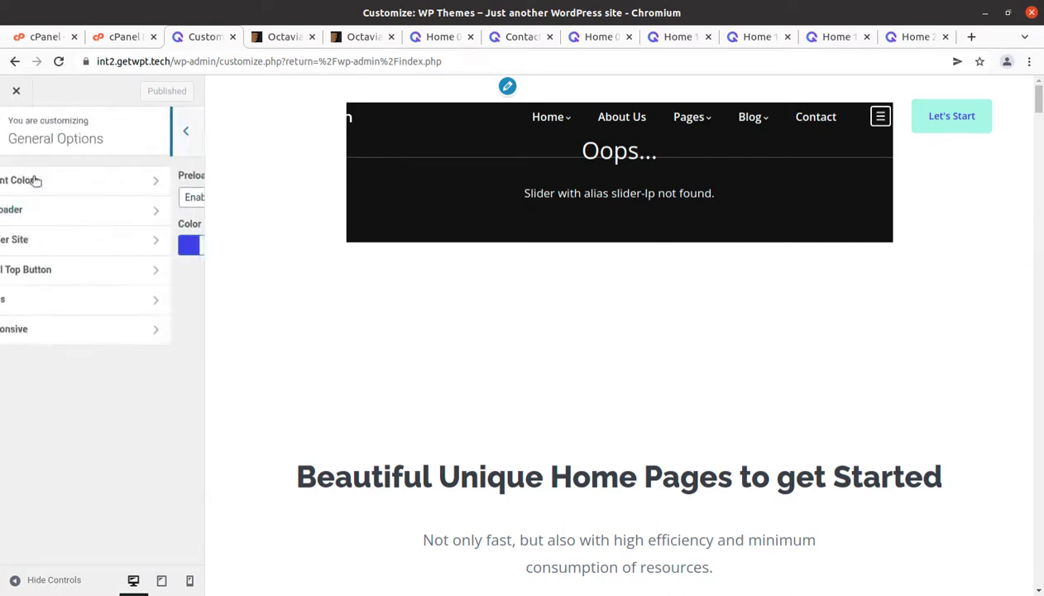
pyautogui.click(77, 273)
pyautogui.click(24, 166)
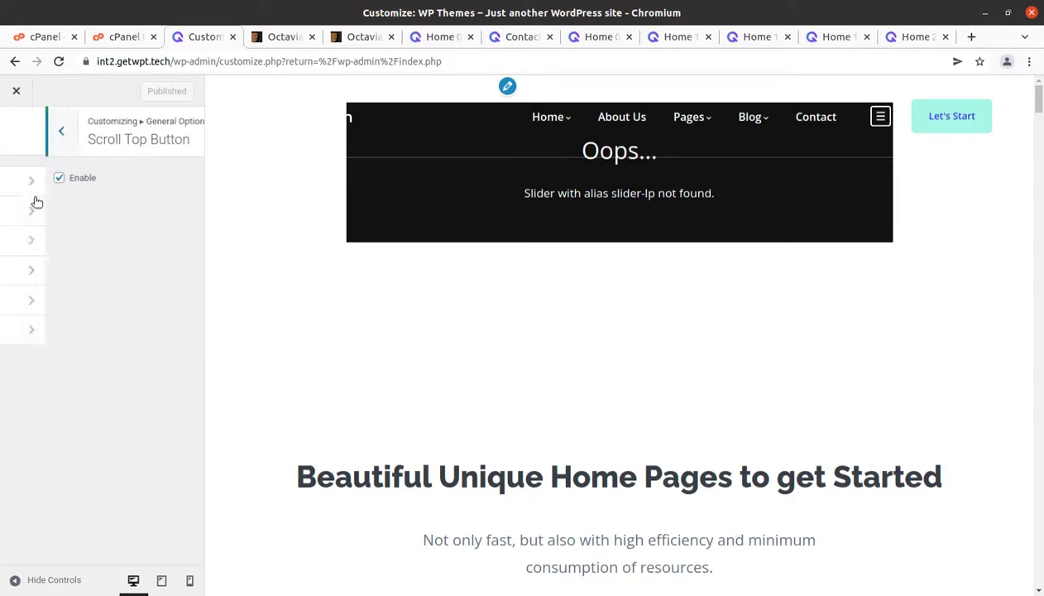
# Review the Forms, Responsive, PreLoader and Header Site settings, then return to the main panel list.
pyautogui.click(94, 306)
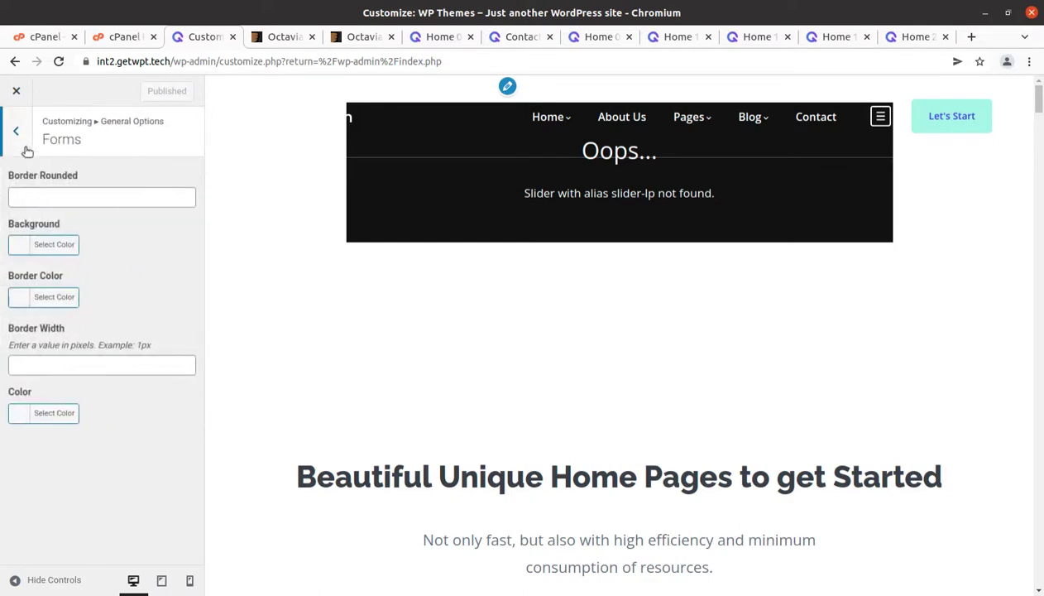
pyautogui.click(19, 148)
pyautogui.click(85, 331)
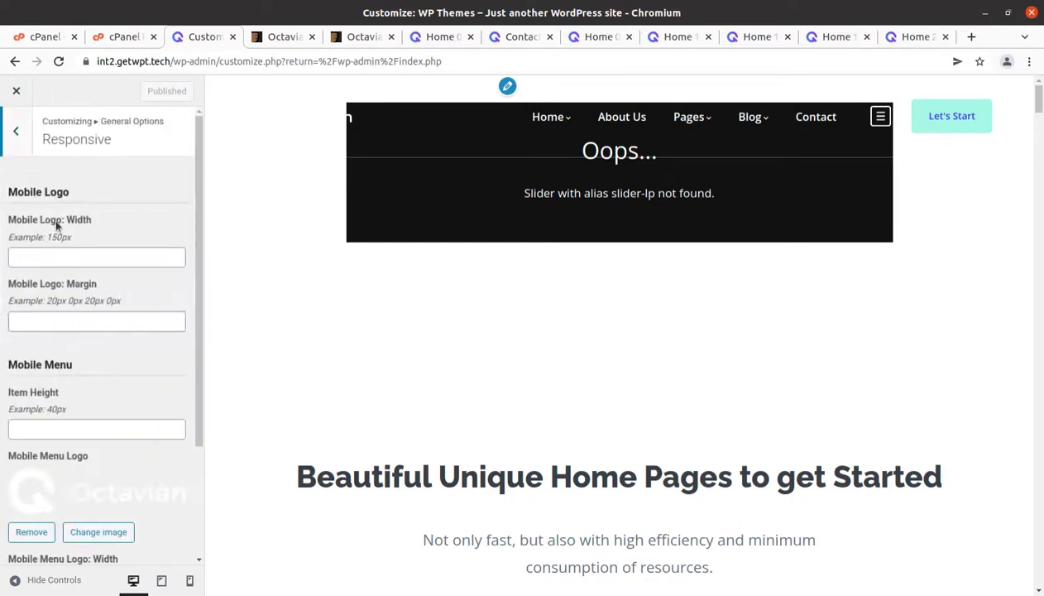
pyautogui.click(18, 136)
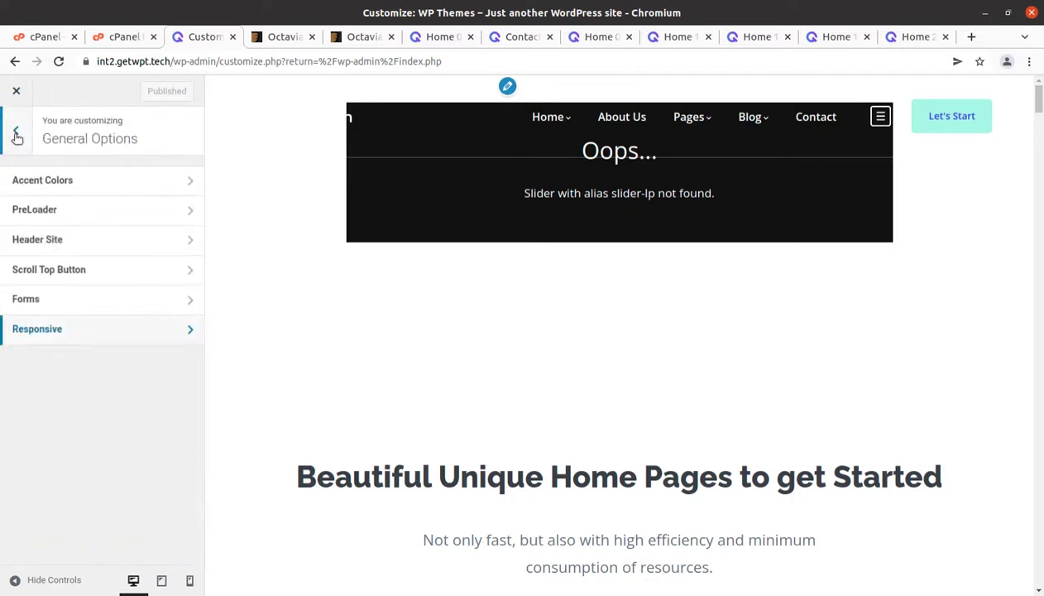
pyautogui.click(59, 218)
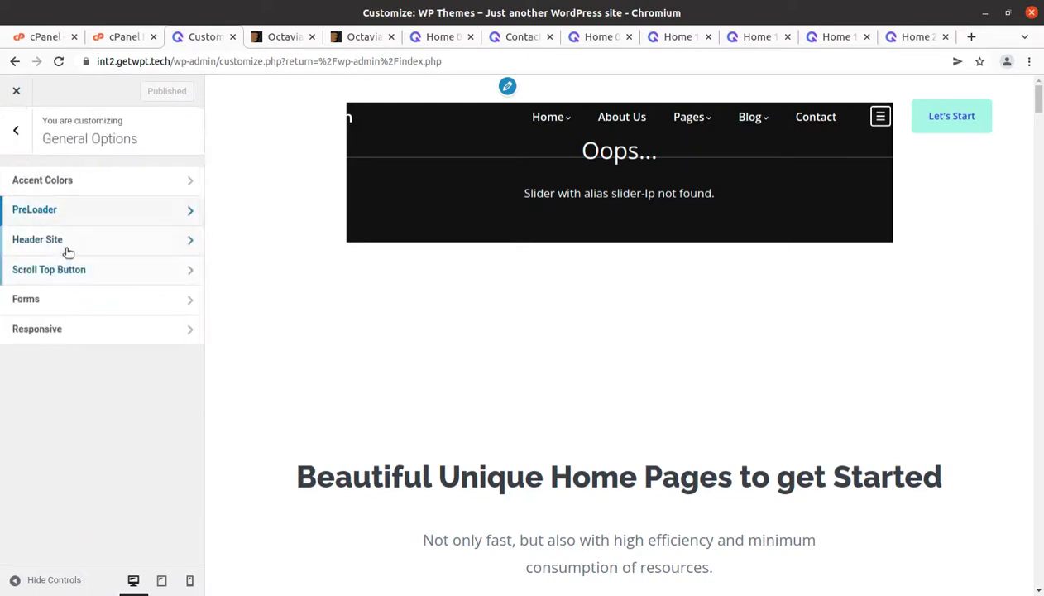
pyautogui.click(64, 244)
pyautogui.click(17, 133)
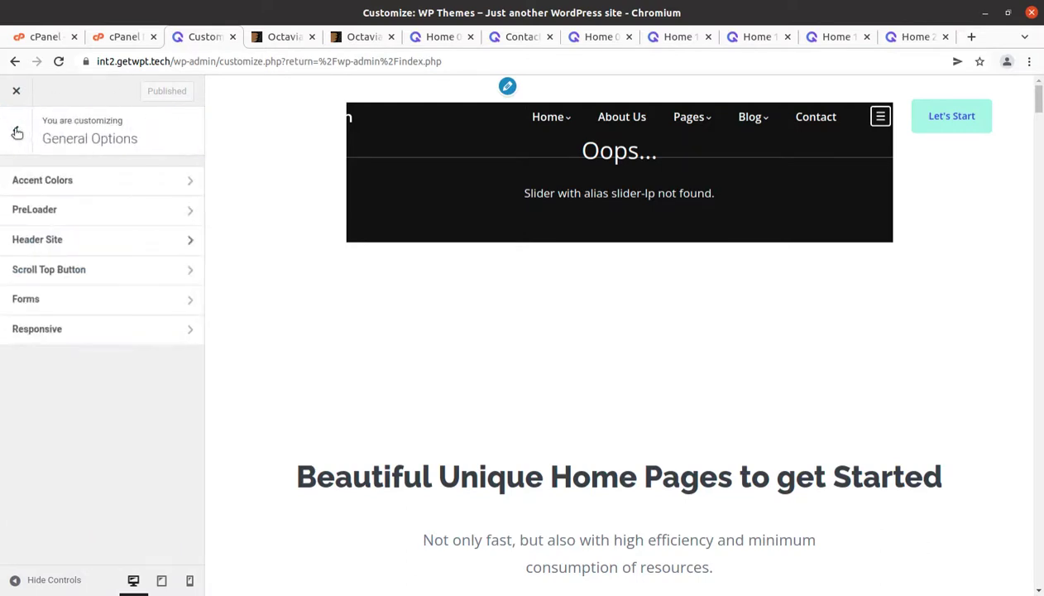
pyautogui.click(17, 134)
# Inspect the Header group's General and Logo settings, then go back to the panel list.
pyautogui.scroll(-3, 116, 383)
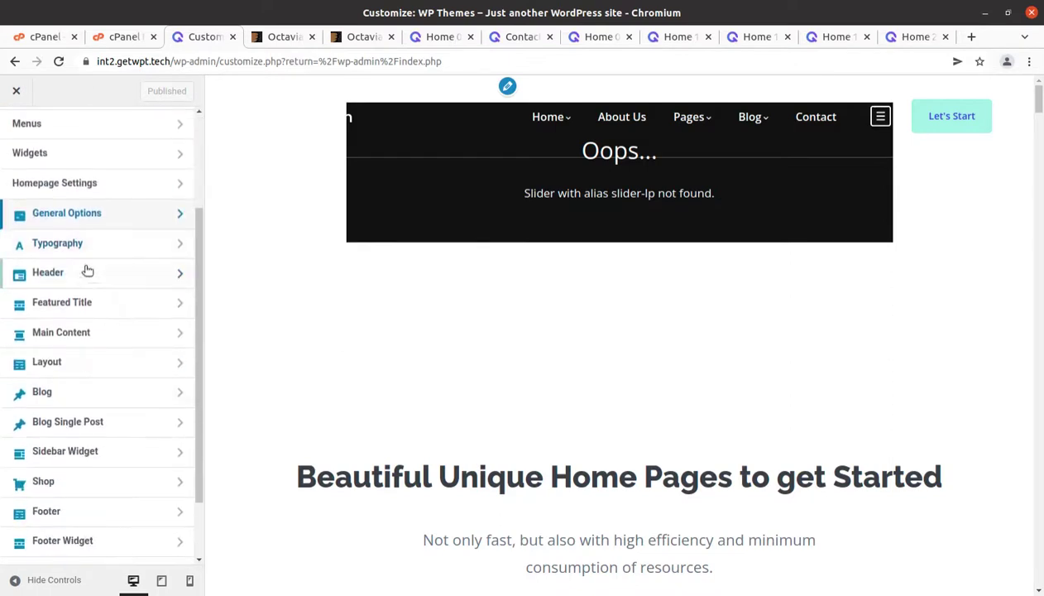
pyautogui.click(87, 281)
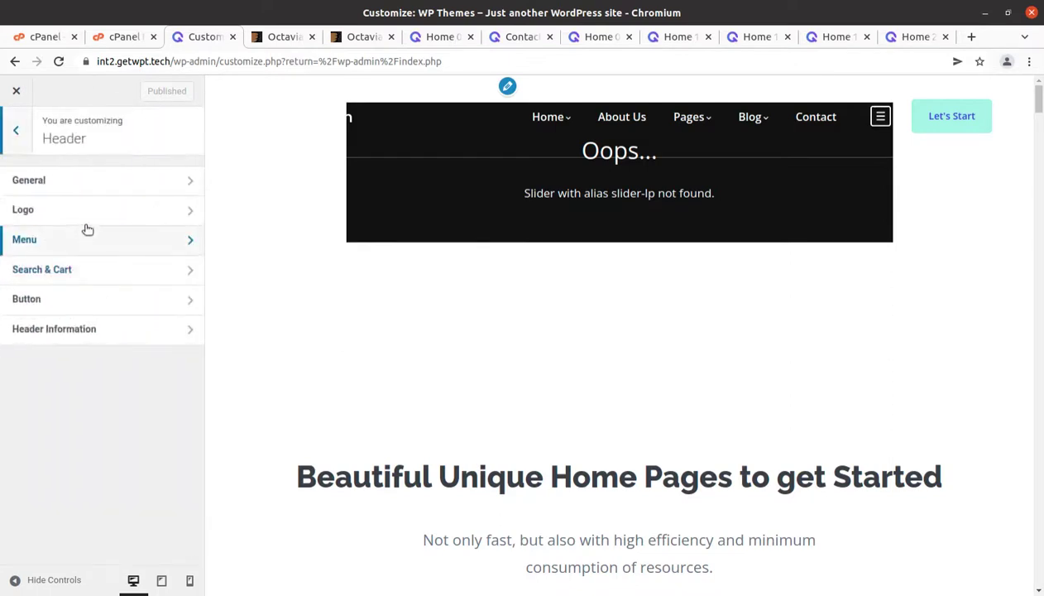
pyautogui.click(102, 191)
pyautogui.click(11, 137)
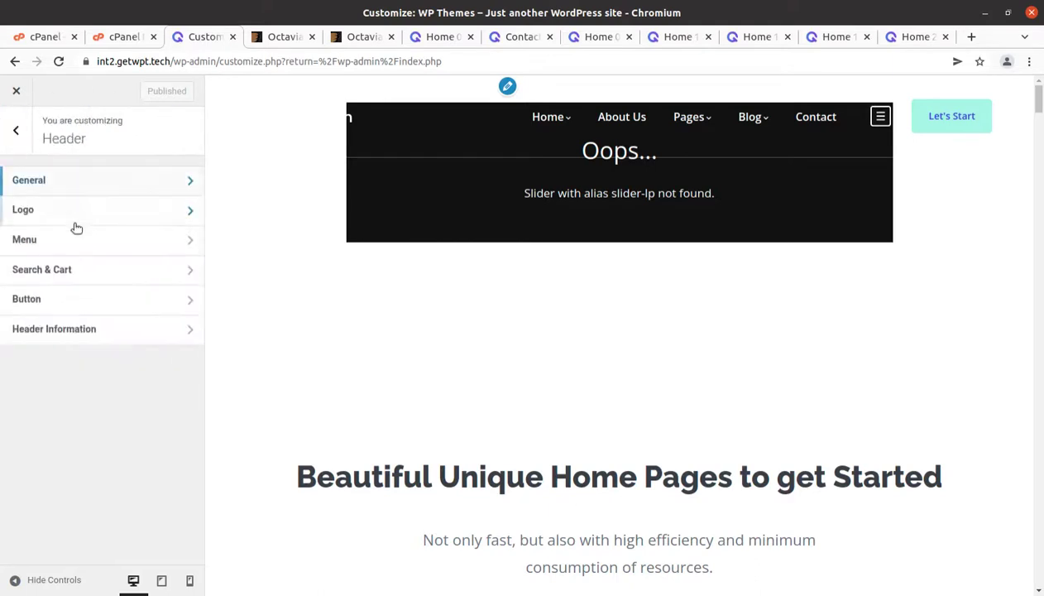
pyautogui.click(82, 218)
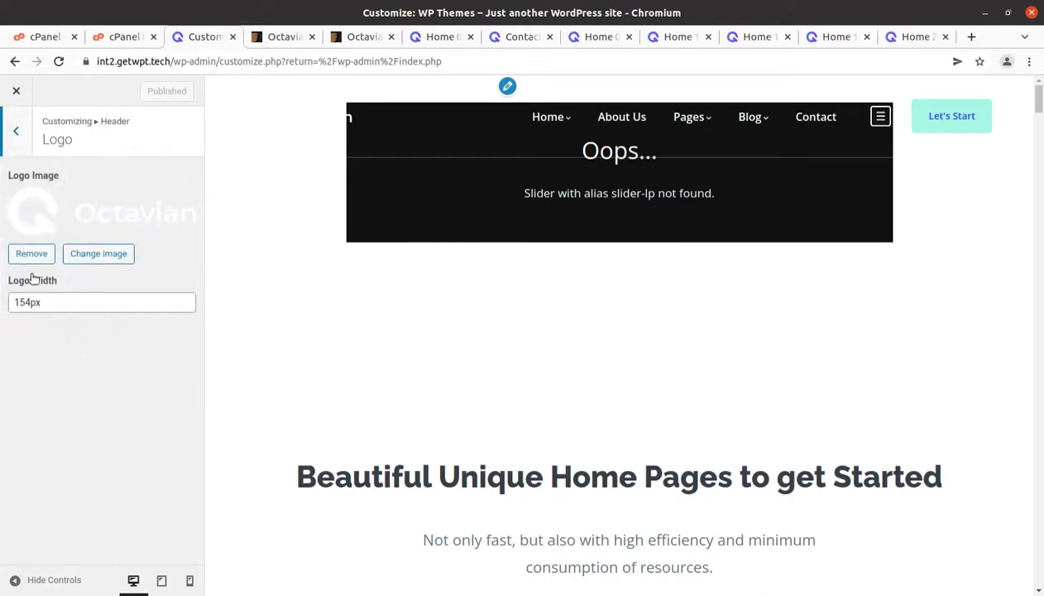
pyautogui.click(15, 134)
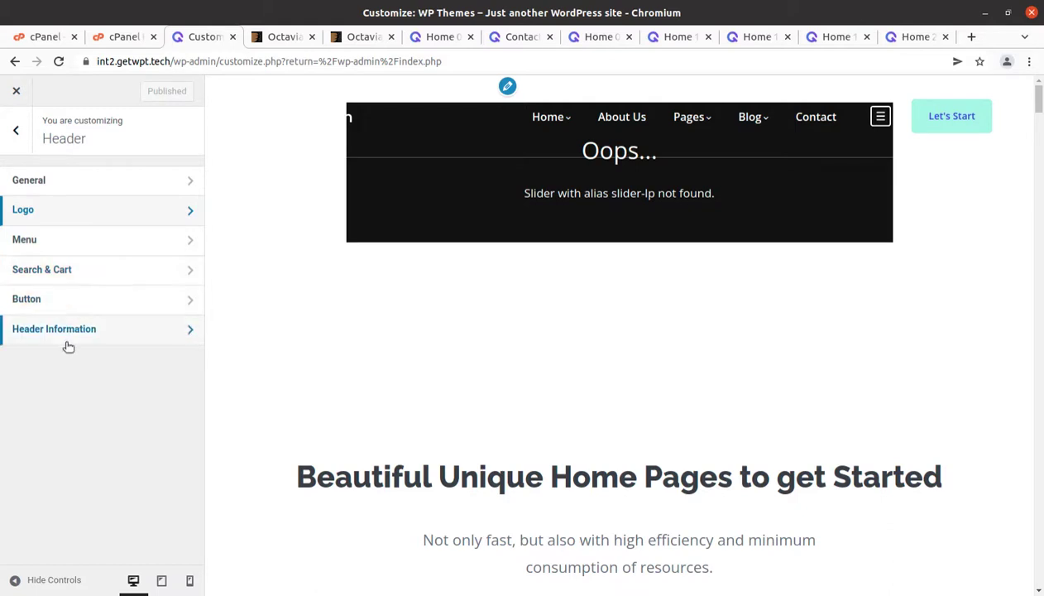
pyautogui.click(13, 133)
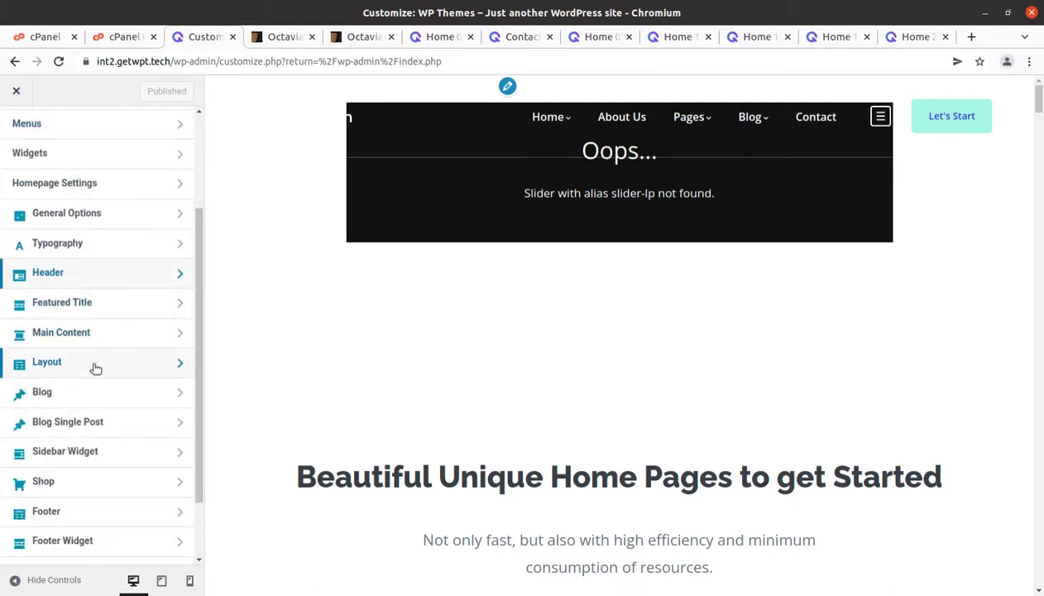
# Scroll through the full list of Customizer panels, then exit the Customizer.
pyautogui.scroll(-2, 108, 405)
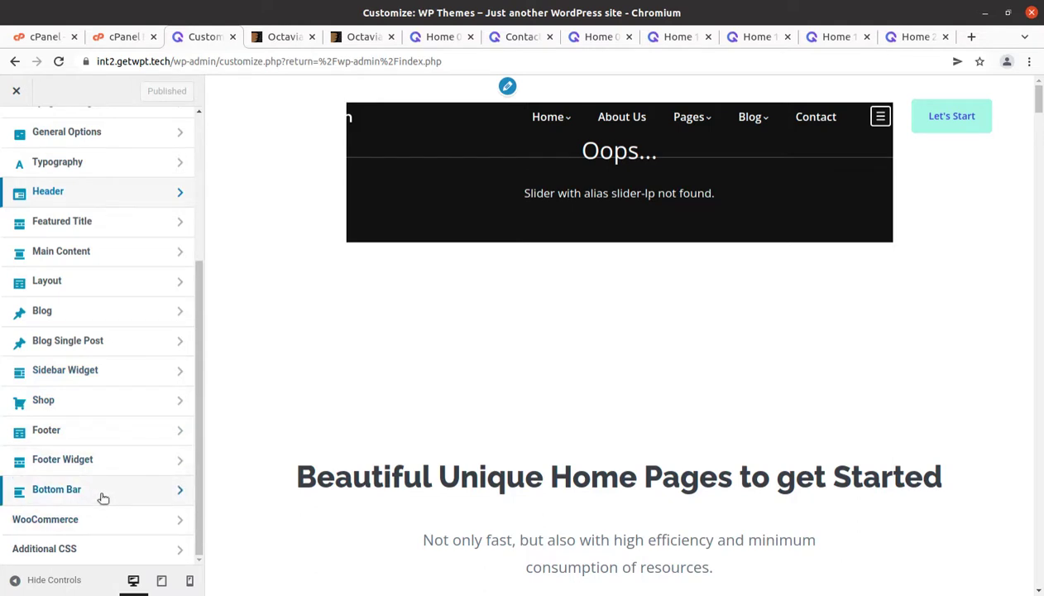
pyautogui.scroll(3, 128, 305)
pyautogui.scroll(-3, 128, 305)
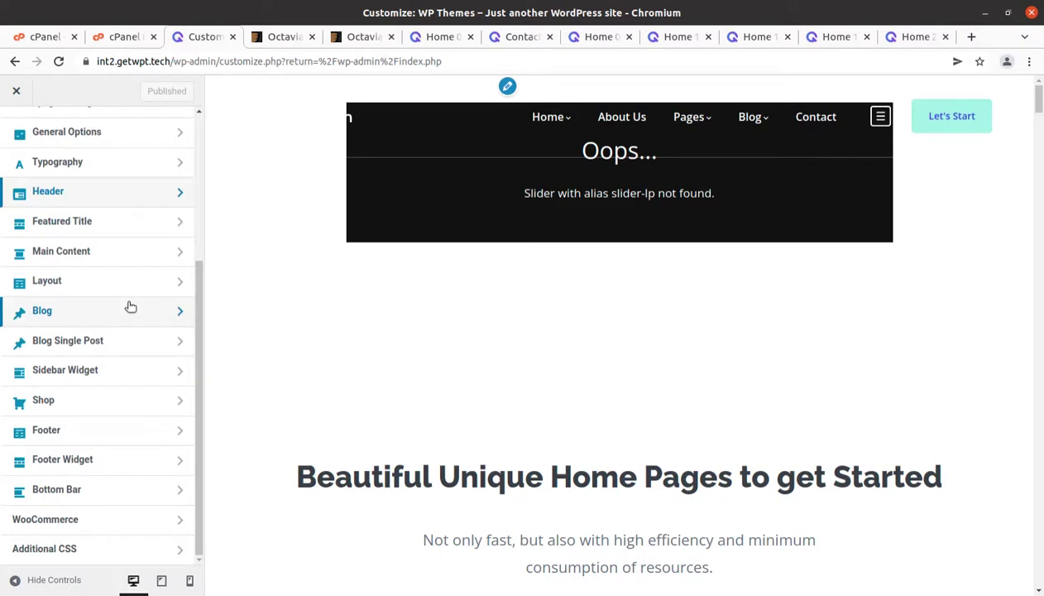
pyautogui.scroll(3, 129, 307)
pyautogui.scroll(1, 130, 306)
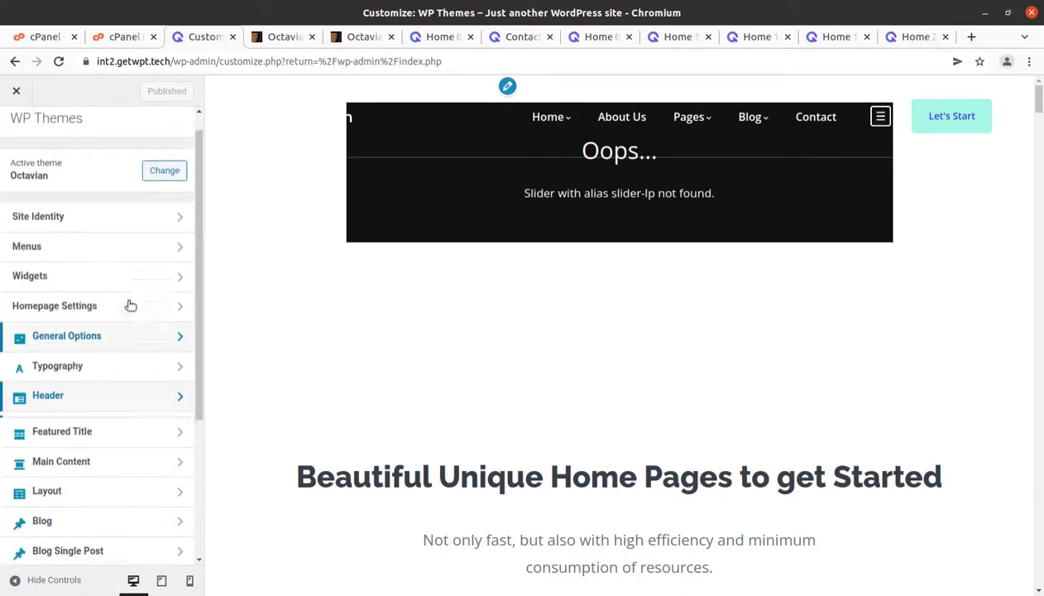
pyautogui.click(17, 95)
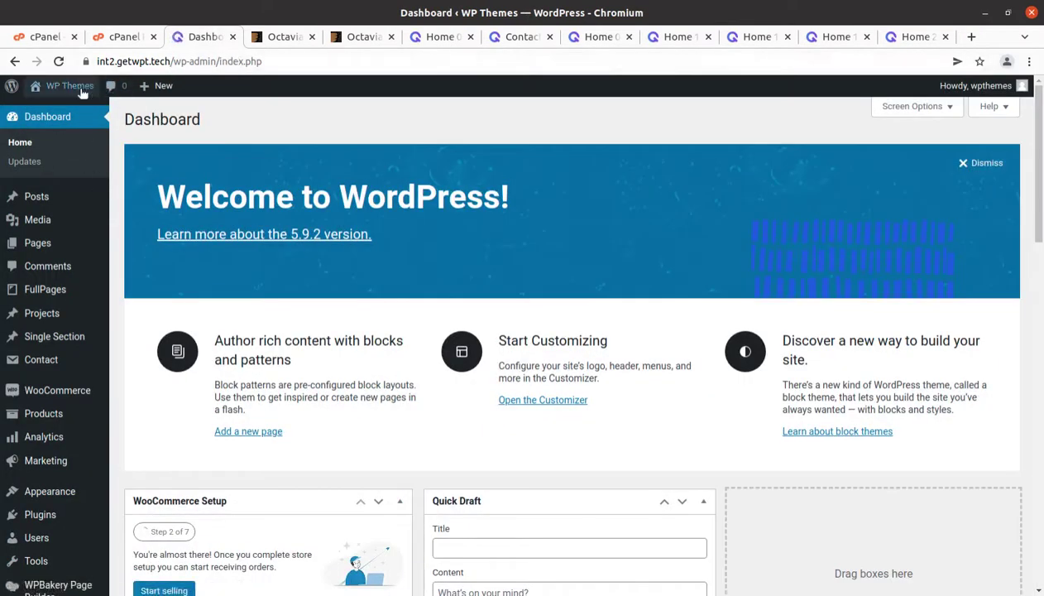
# Open the live site in a new tab via Visit Site and go to Home 01.
pyautogui.moveTo(83, 92)
pyautogui.middleClick(61, 112)
pyautogui.click(247, 41)
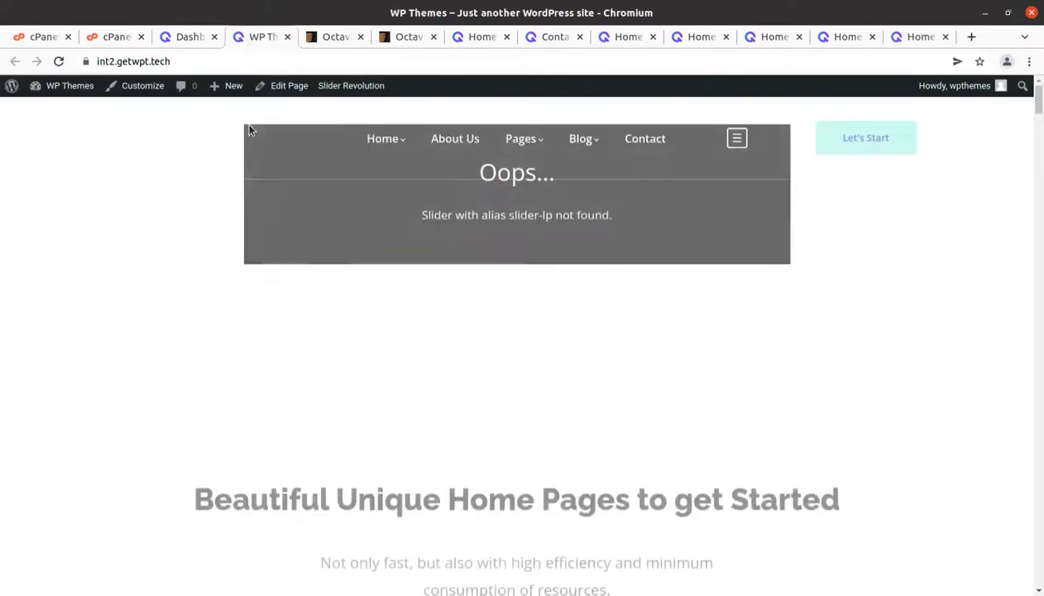
pyautogui.click(228, 224)
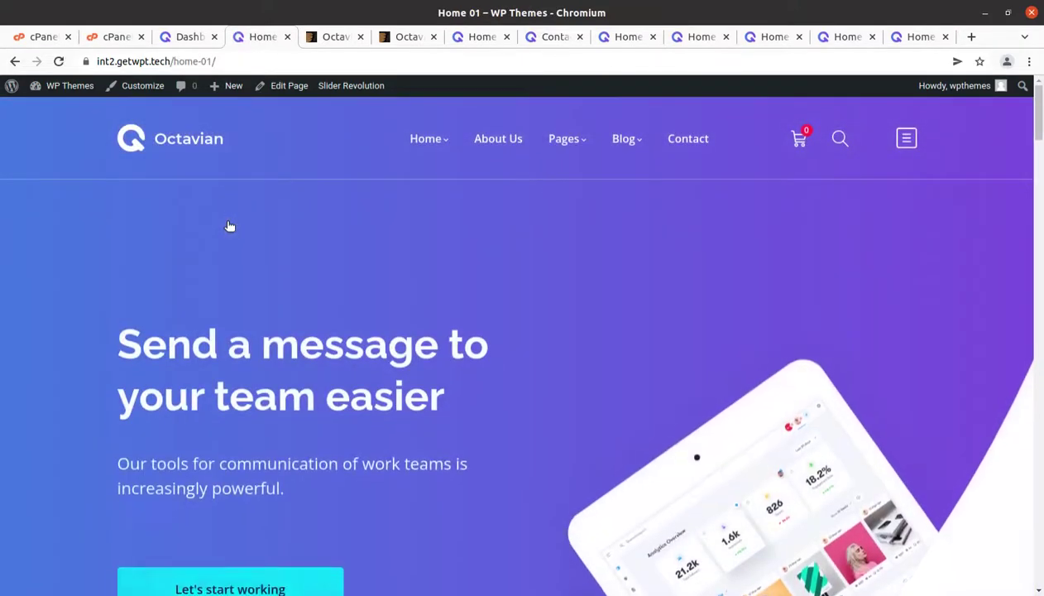
# Scroll through the Home 01 page's sections, then open it in the page editor.
pyautogui.scroll(-2, 291, 303)
pyautogui.scroll(-10, 295, 311)
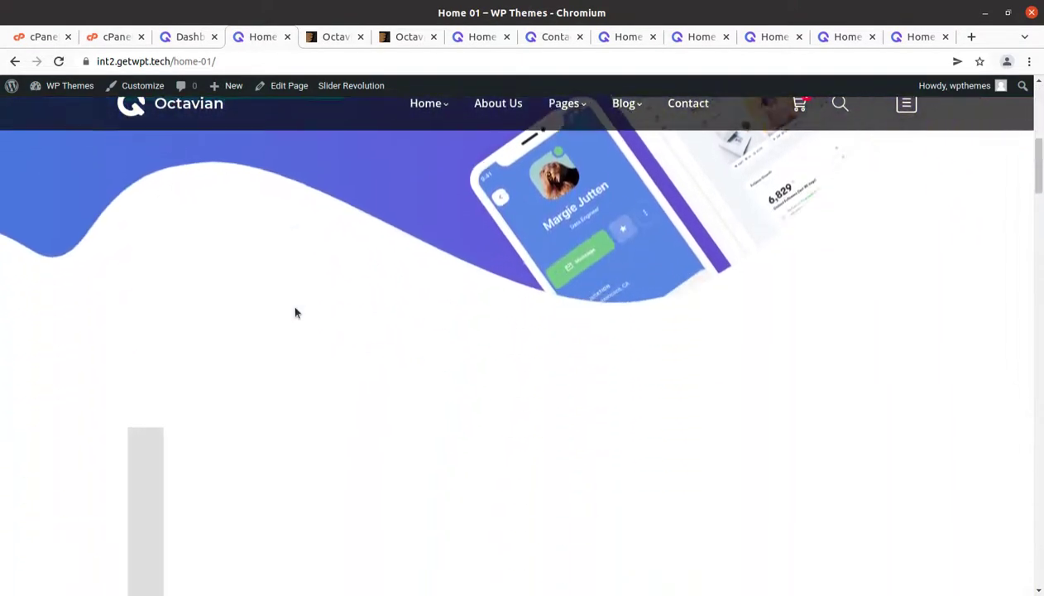
pyautogui.scroll(-4, 259, 369)
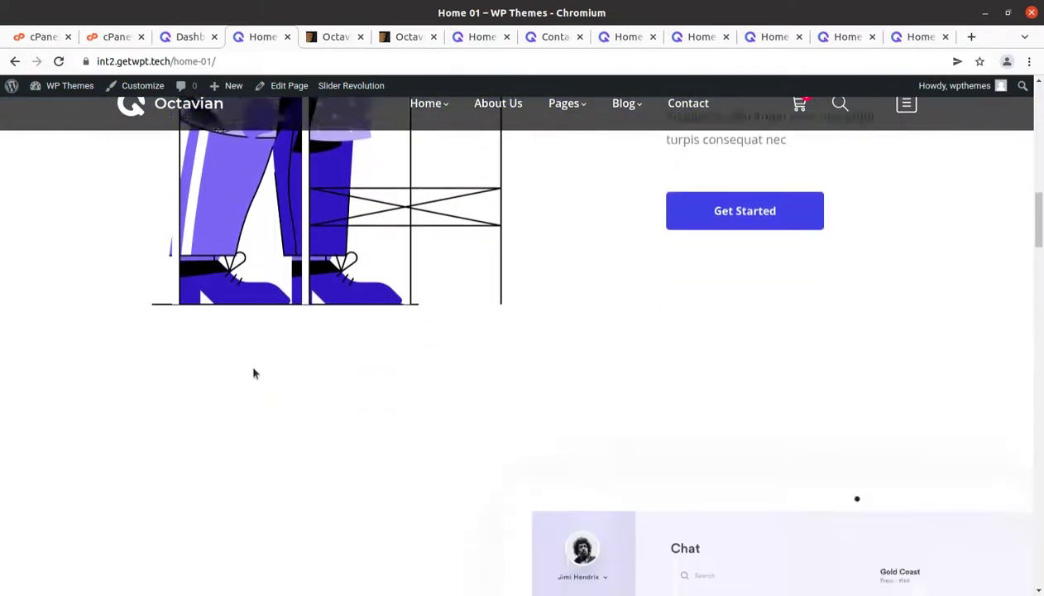
pyautogui.scroll(8, 254, 373)
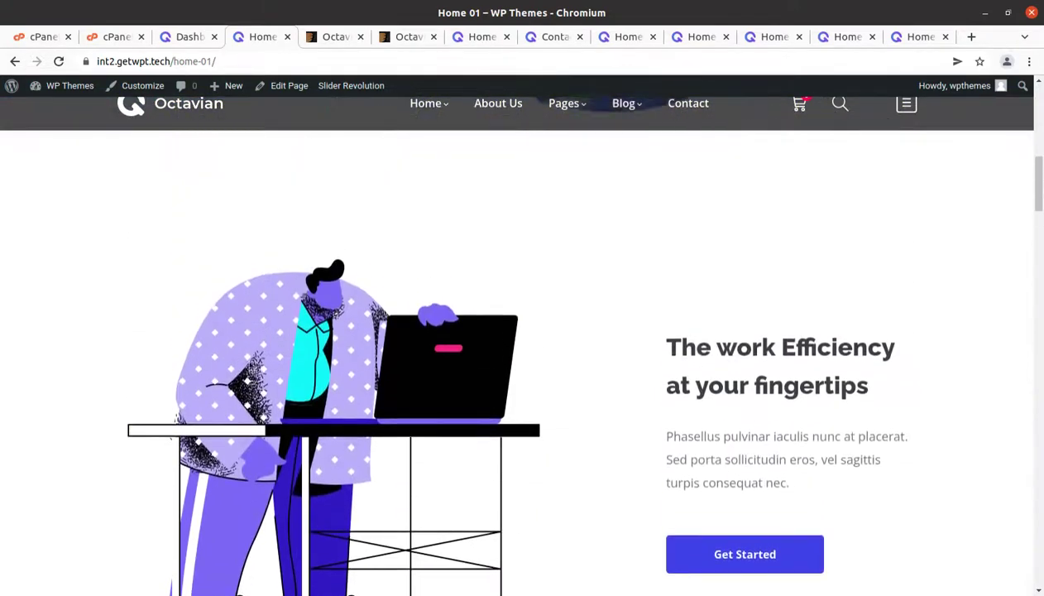
pyautogui.scroll(1, 240, 342)
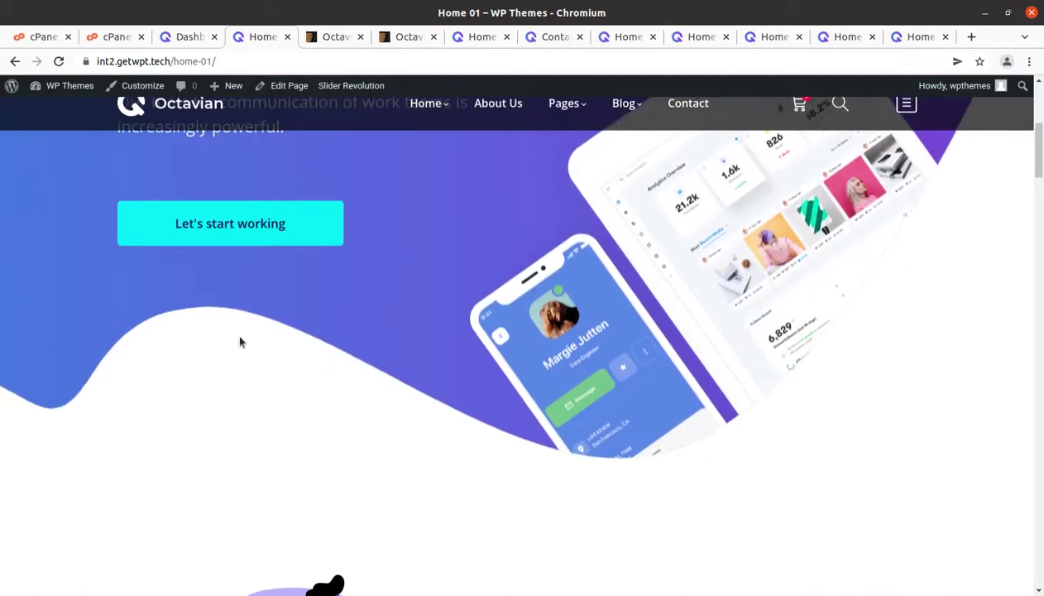
pyautogui.scroll(2, 240, 341)
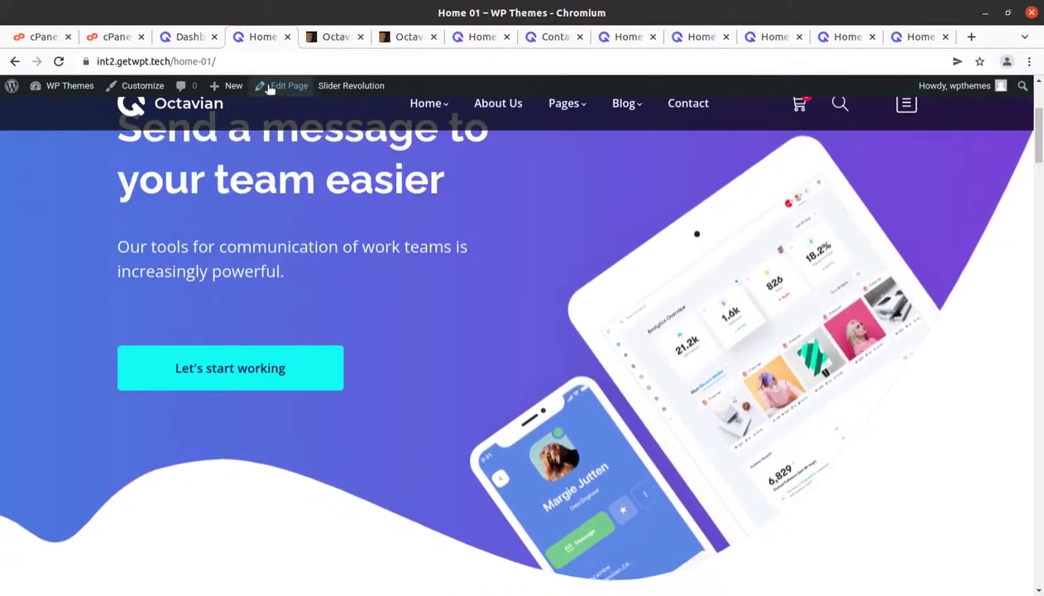
pyautogui.click(267, 89)
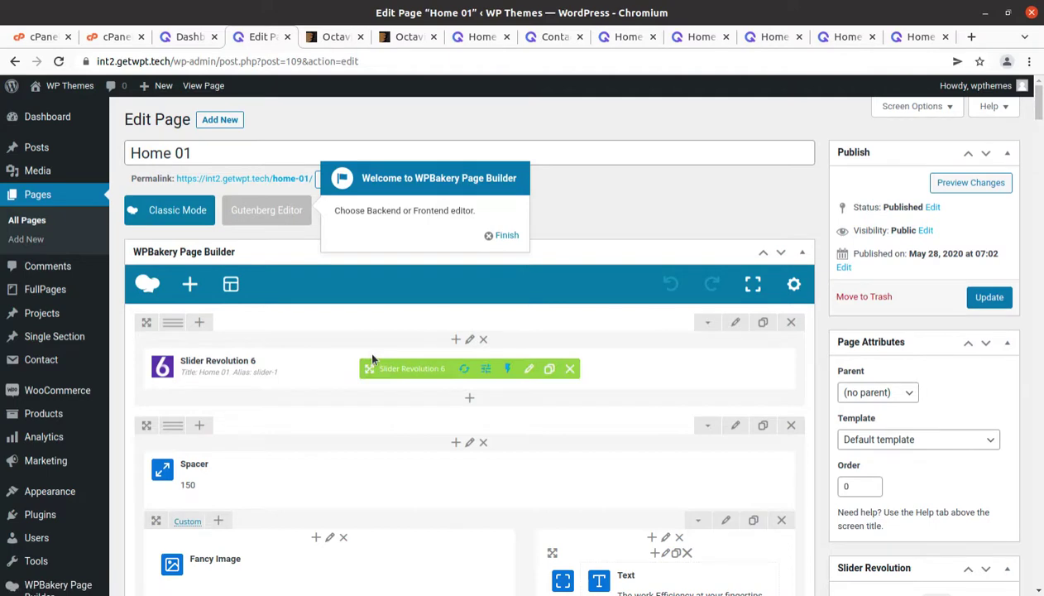
# Scroll the WPBakery layout and inspect the work Efficiency text element's settings without saving.
pyautogui.scroll(-2, 371, 357)
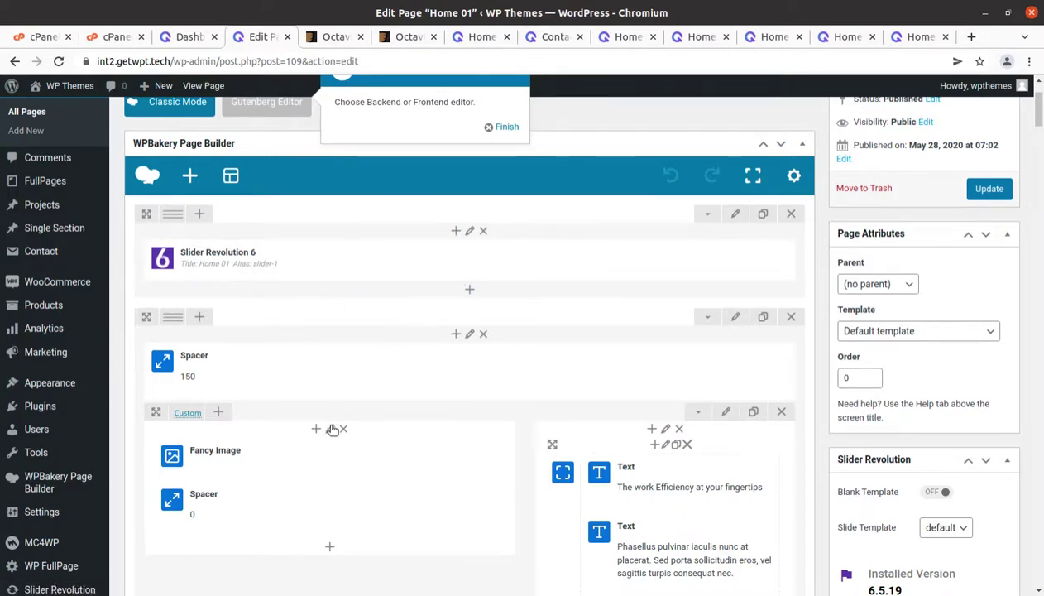
pyautogui.scroll(-2, 332, 429)
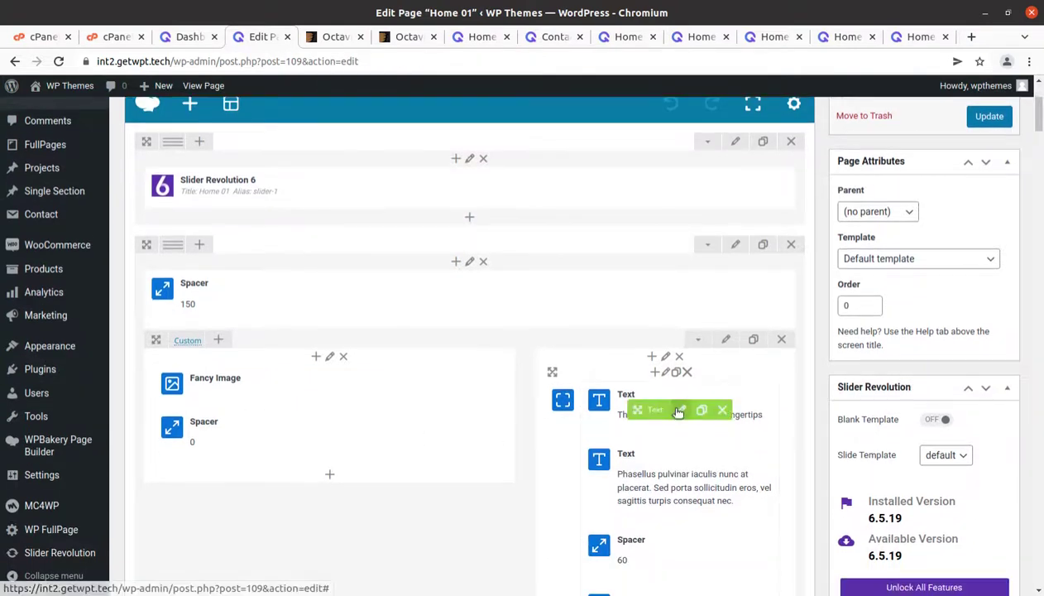
pyautogui.click(680, 411)
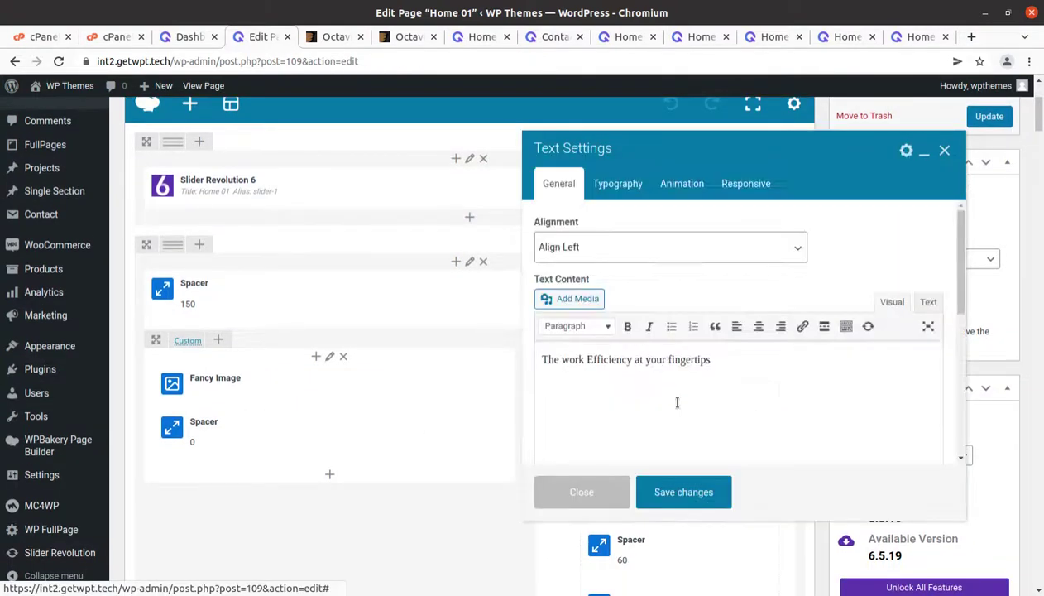
pyautogui.click(603, 487)
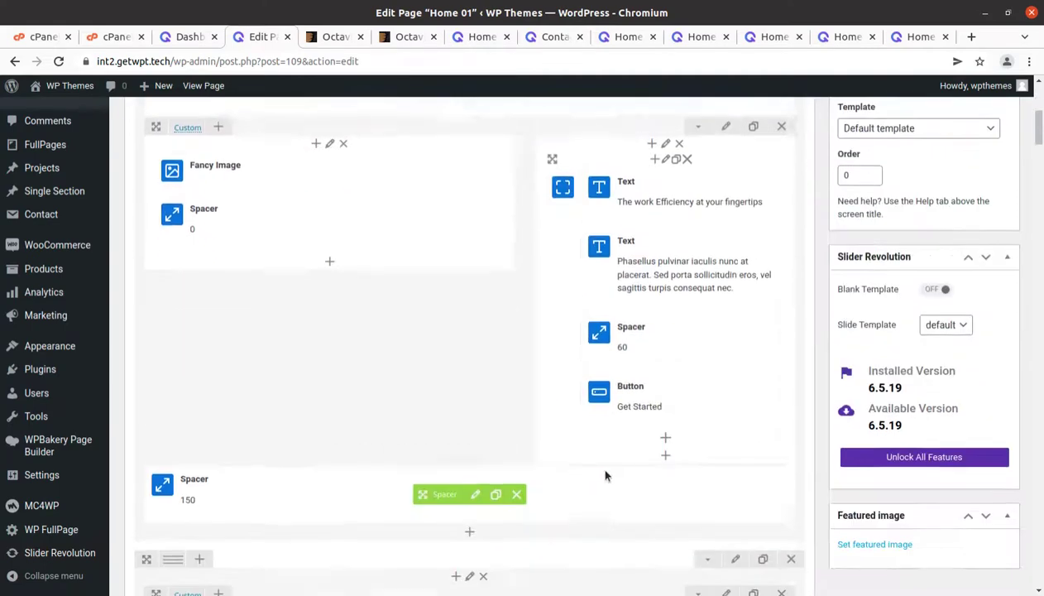
# Scroll further down the layout, dismiss the WPBakery welcome popup, and return to the Dashboard.
pyautogui.scroll(-3, 593, 463)
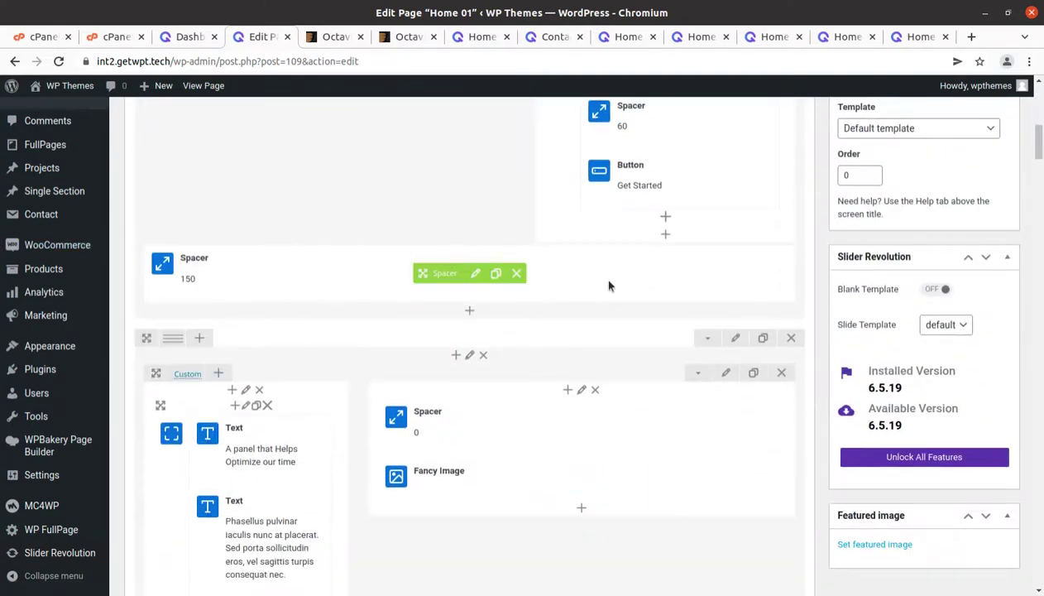
pyautogui.scroll(-2, 608, 285)
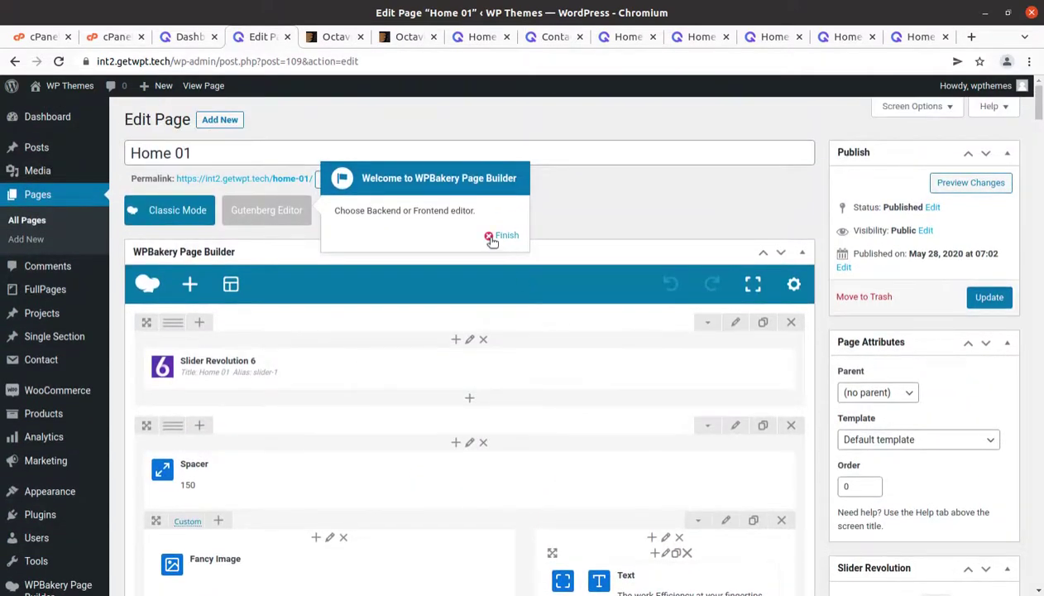
pyautogui.click(503, 236)
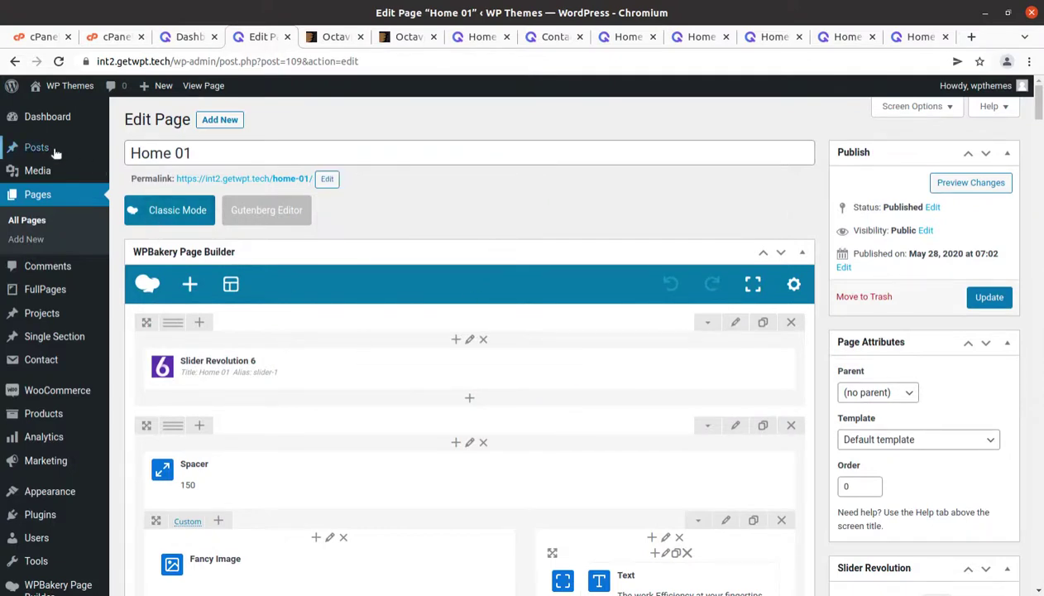
pyautogui.click(48, 123)
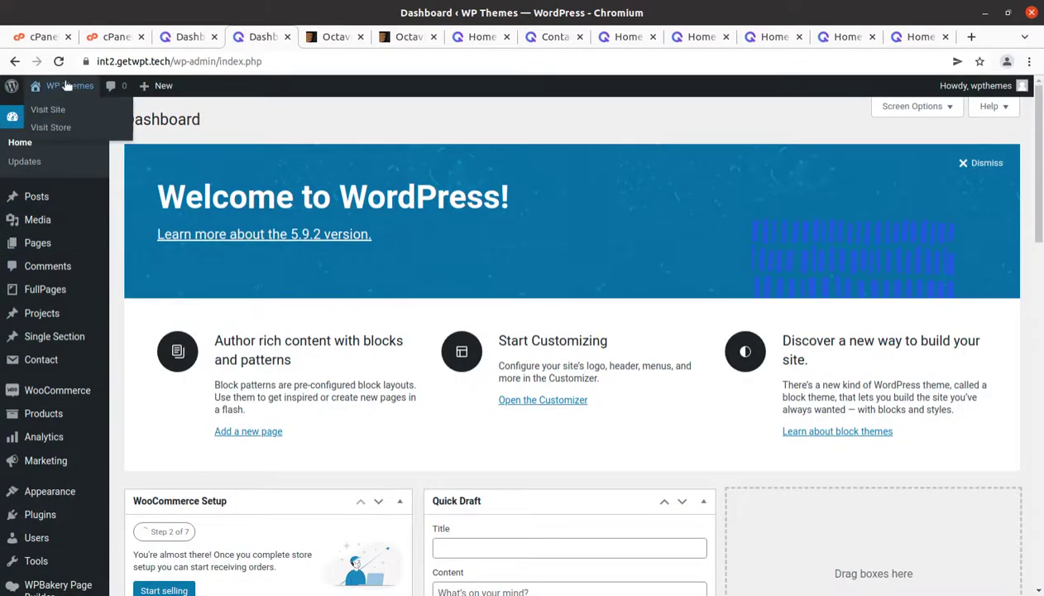
# Open the live site in a new tab and choose Home 01 from the Home menu.
pyautogui.middleClick(50, 107)
pyautogui.click(317, 41)
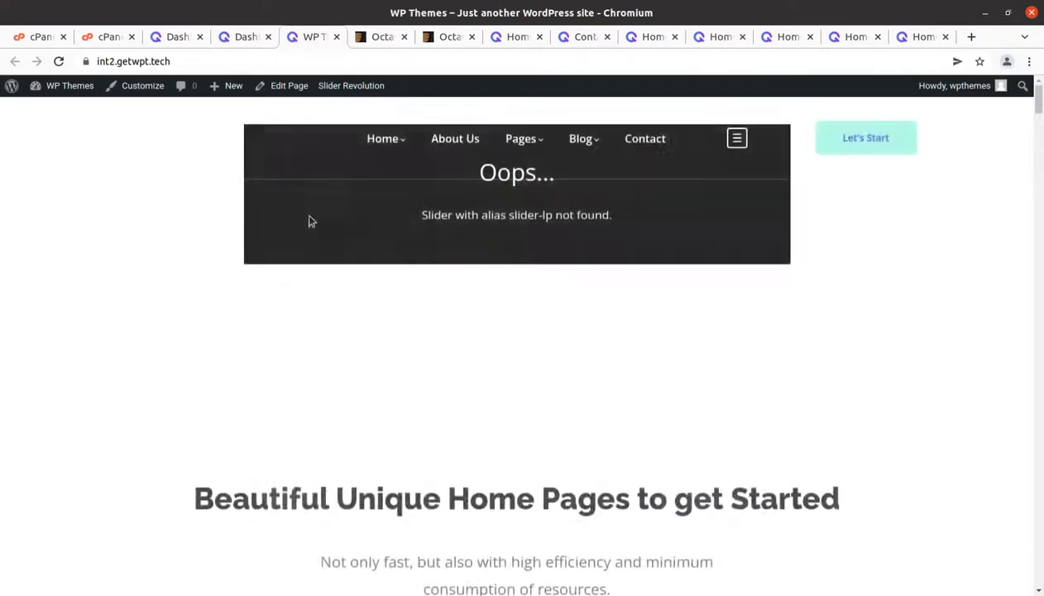
pyautogui.moveTo(376, 139)
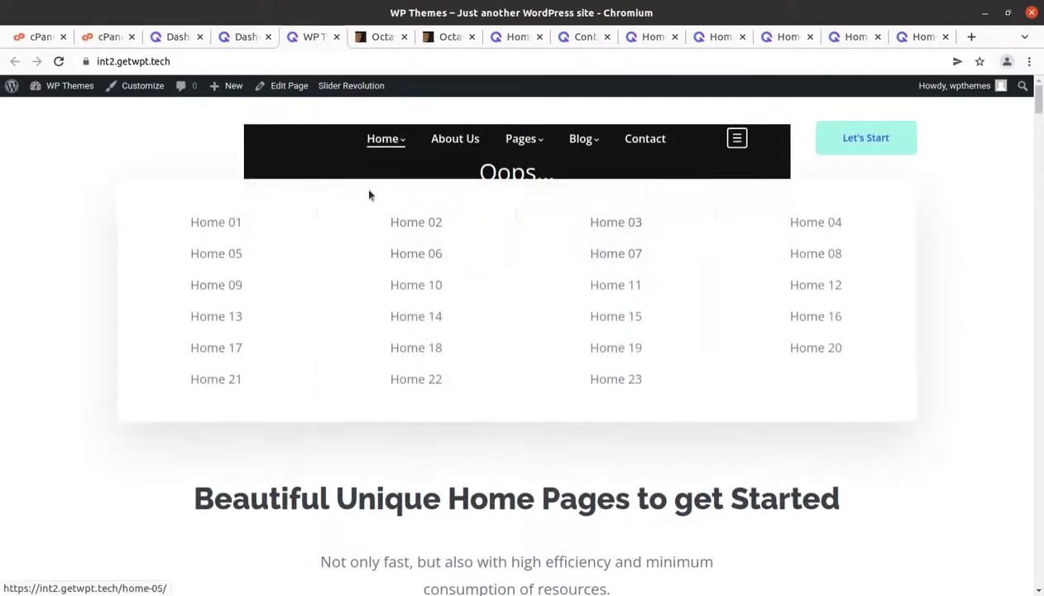
pyautogui.click(204, 223)
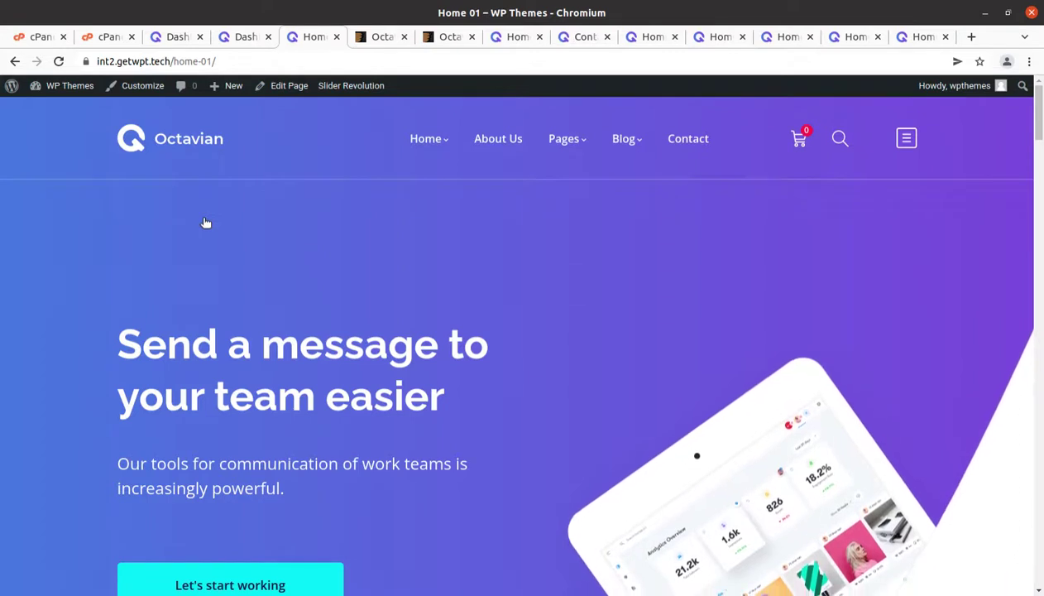
# Scroll down through Home 01 to its work Efficiency section and Get Started button.
pyautogui.scroll(-6, 251, 243)
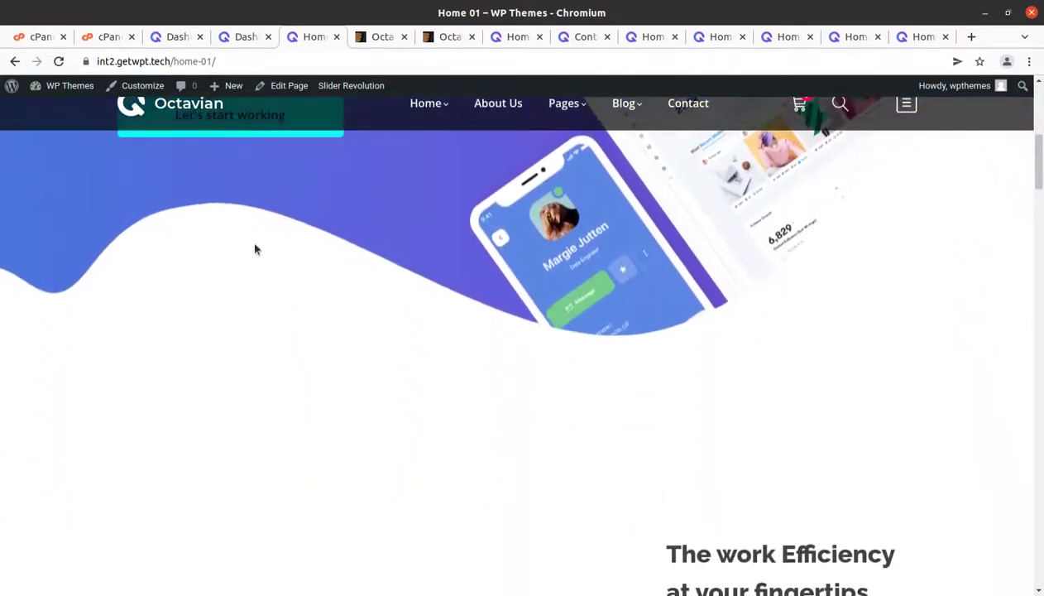
pyautogui.scroll(-3, 255, 248)
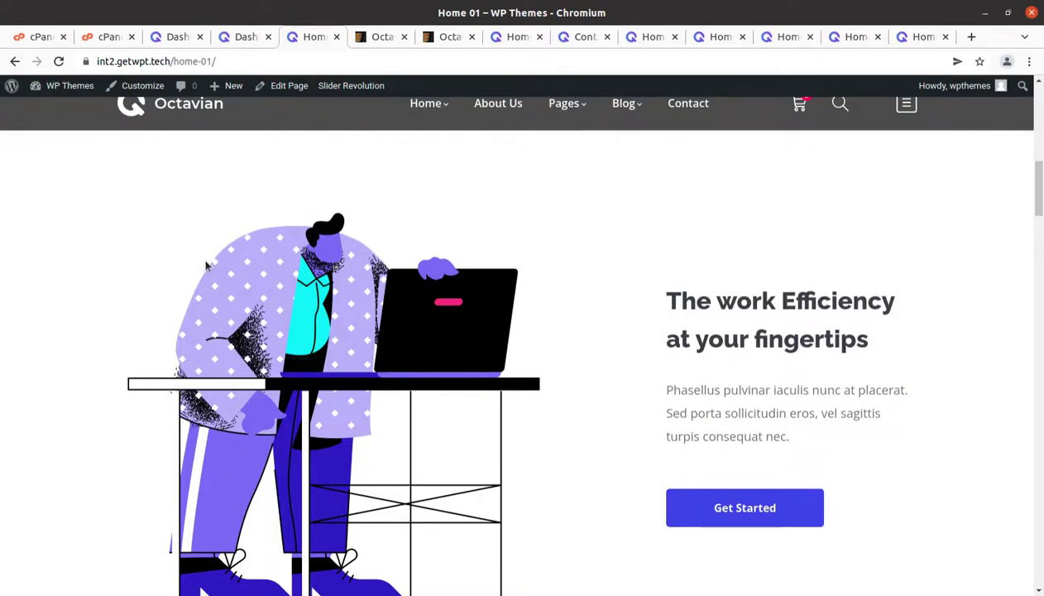
pyautogui.scroll(-3, 206, 266)
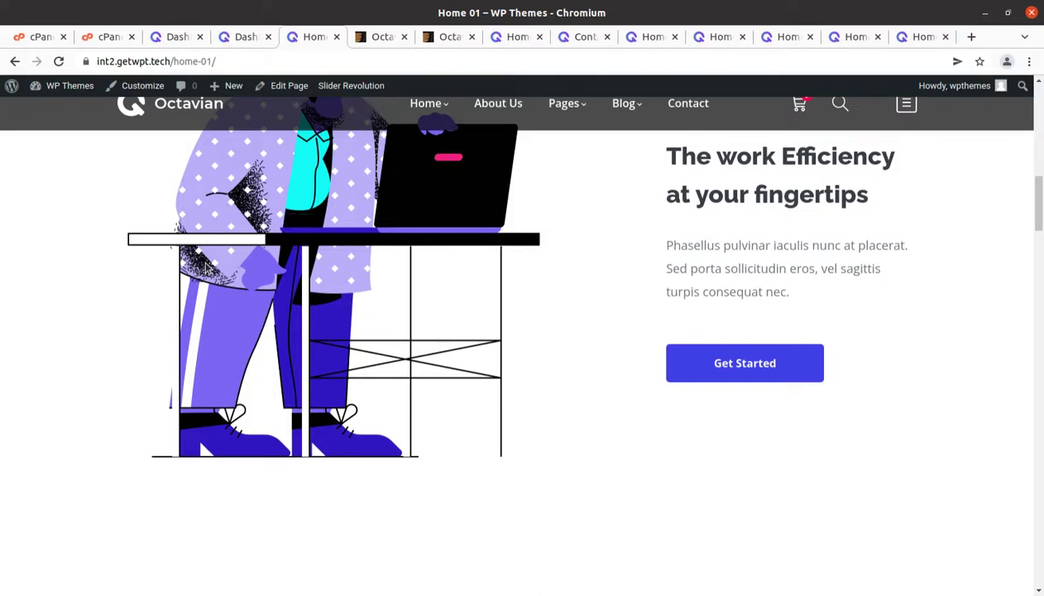
pyautogui.scroll(8, 205, 268)
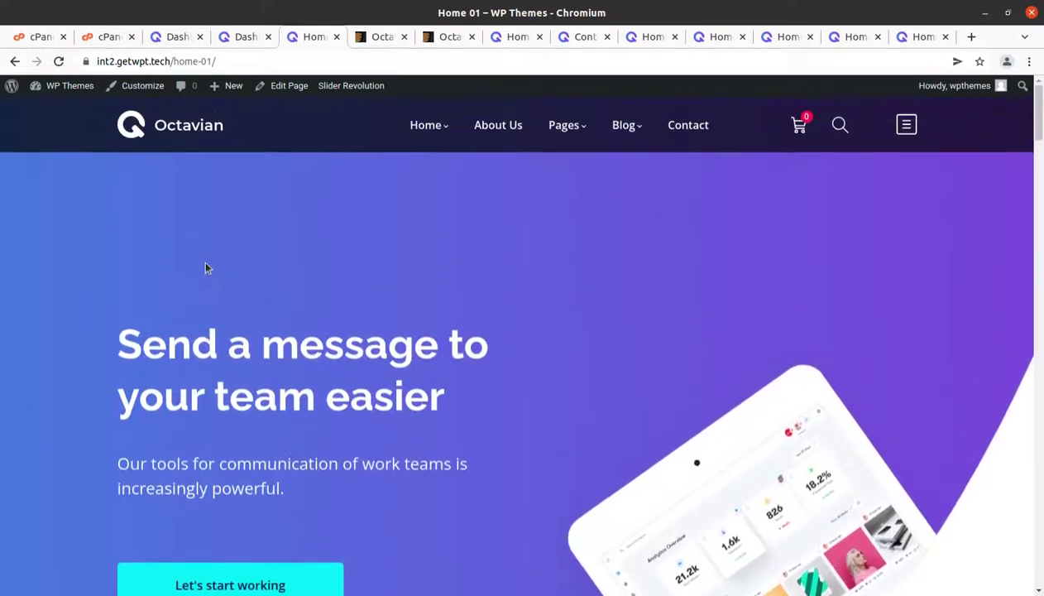